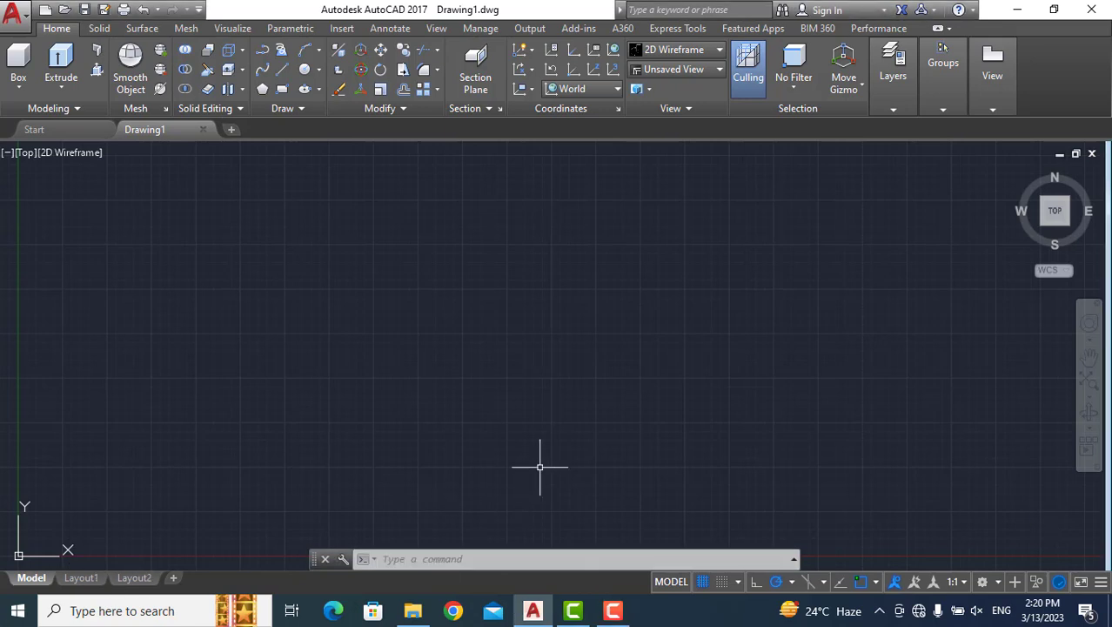
# Draw a freehand rectangle about 21.9 by 7.3 units by its two opposite corners, and erase it.
pyautogui.click(467, 559)
pyautogui.write('RE')
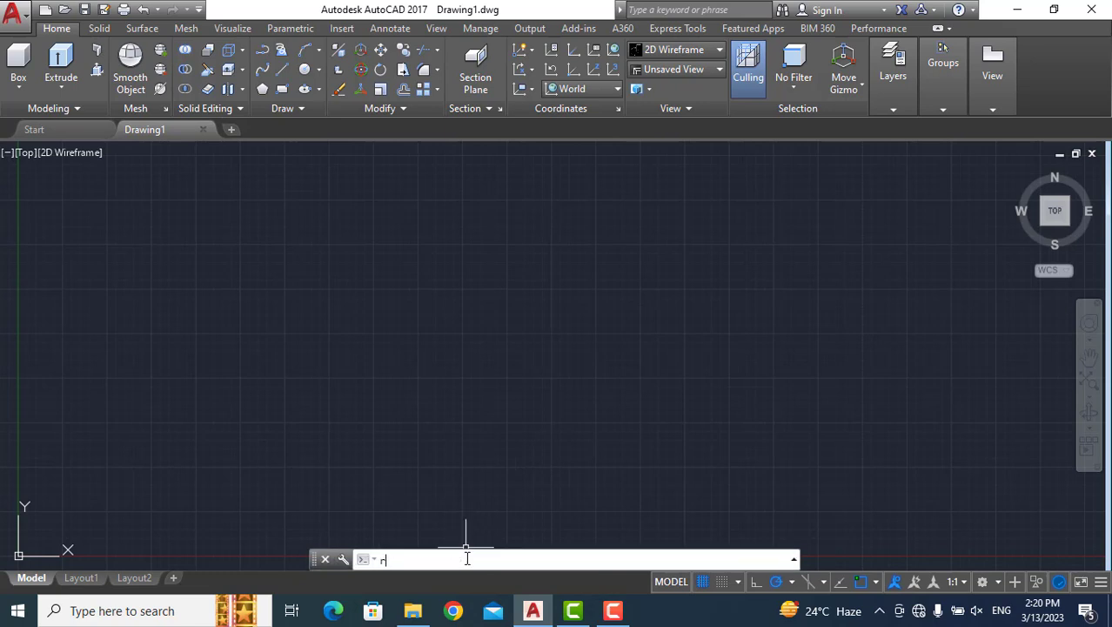
pyautogui.write('C')
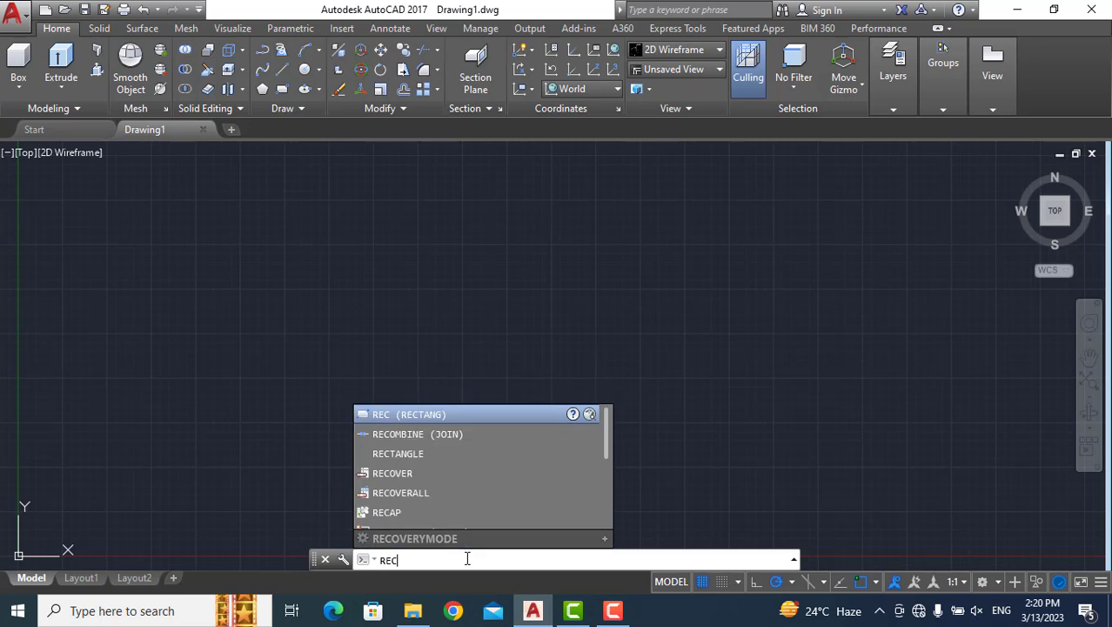
pyautogui.press('Return')
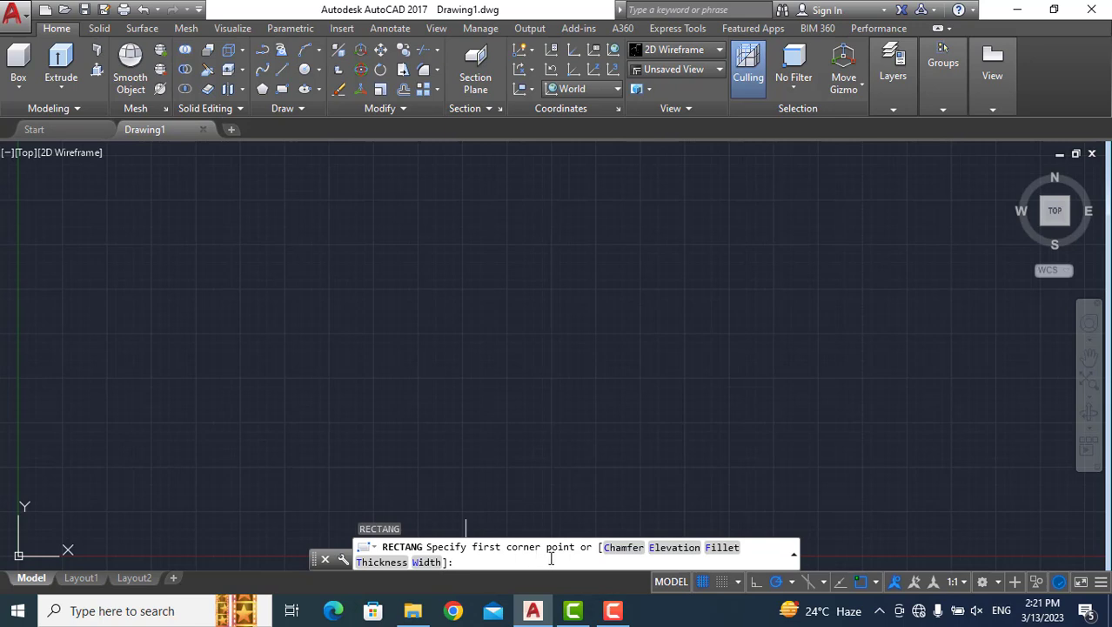
pyautogui.click(377, 375)
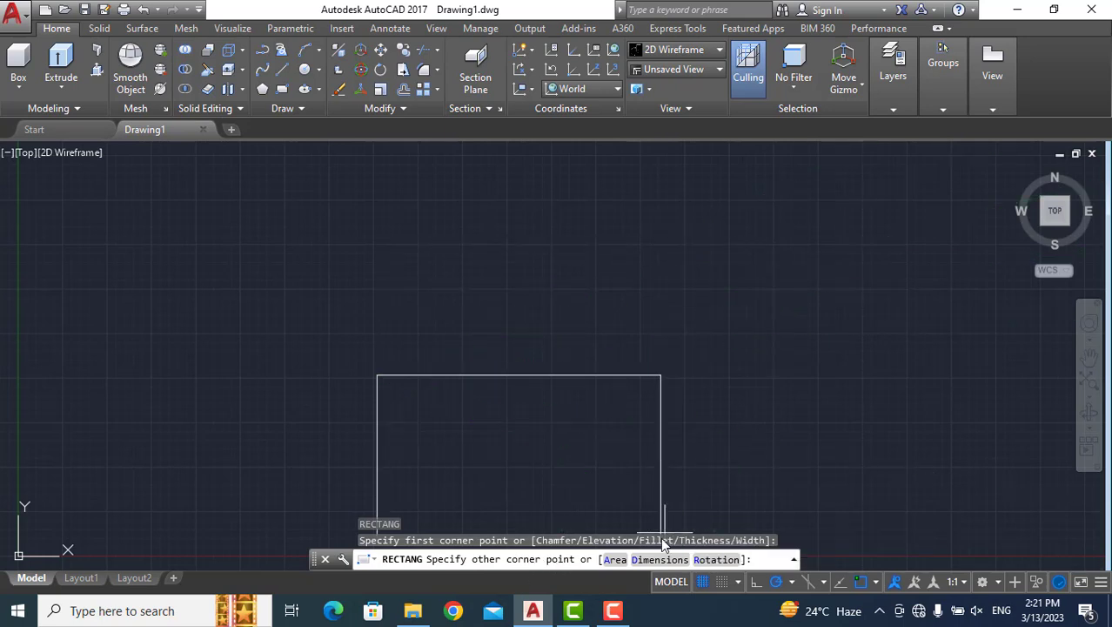
pyautogui.click(767, 245)
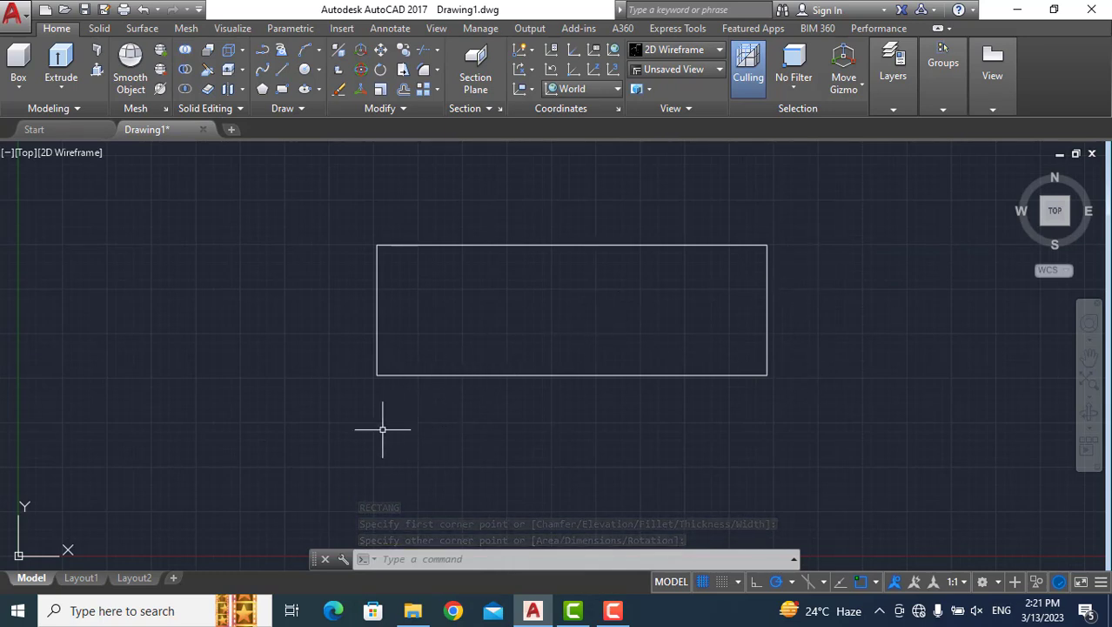
pyautogui.moveTo(348, 446)
pyautogui.mouseDown()
pyautogui.moveTo(888, 353)
pyautogui.moveTo(759, 169)
pyautogui.moveTo(397, 186)
pyautogui.moveTo(340, 227)
pyautogui.mouseUp()
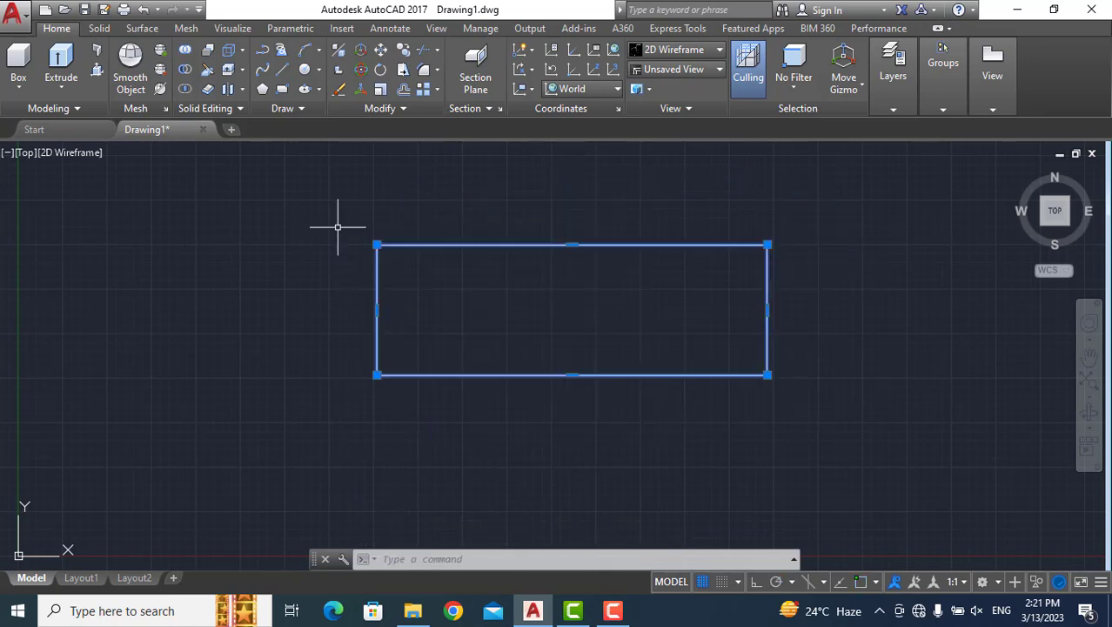
pyautogui.press('Delete')
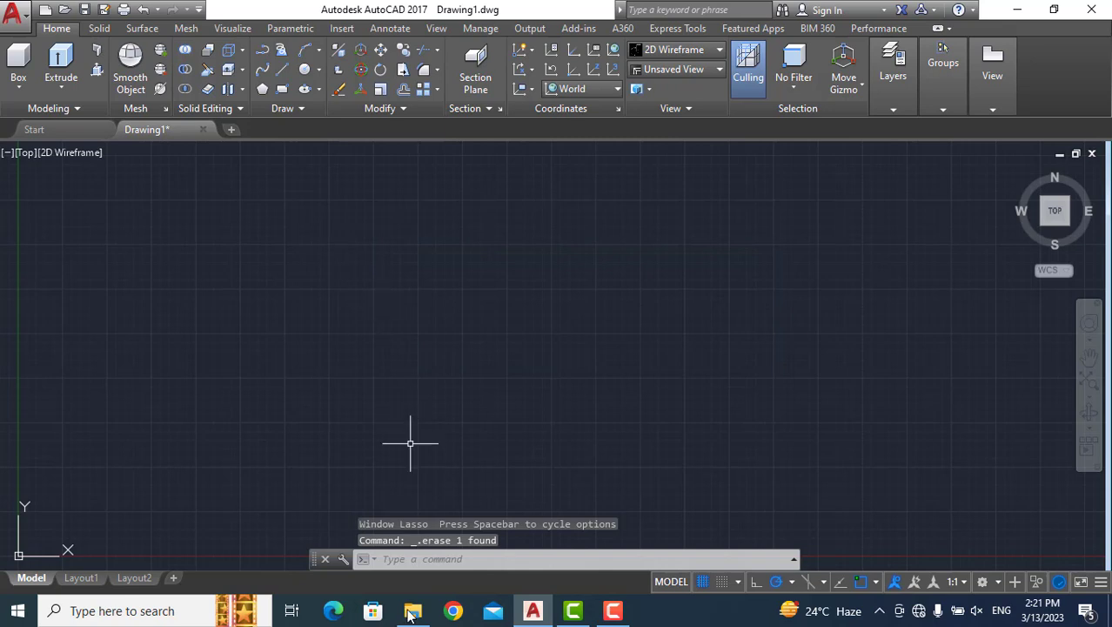
# Draw a rectangle using the Dimensions option with length 8 and width 4, extending up and to the right from its first corner.
pyautogui.click(411, 558)
pyautogui.write('rec')
pyautogui.press('Return')
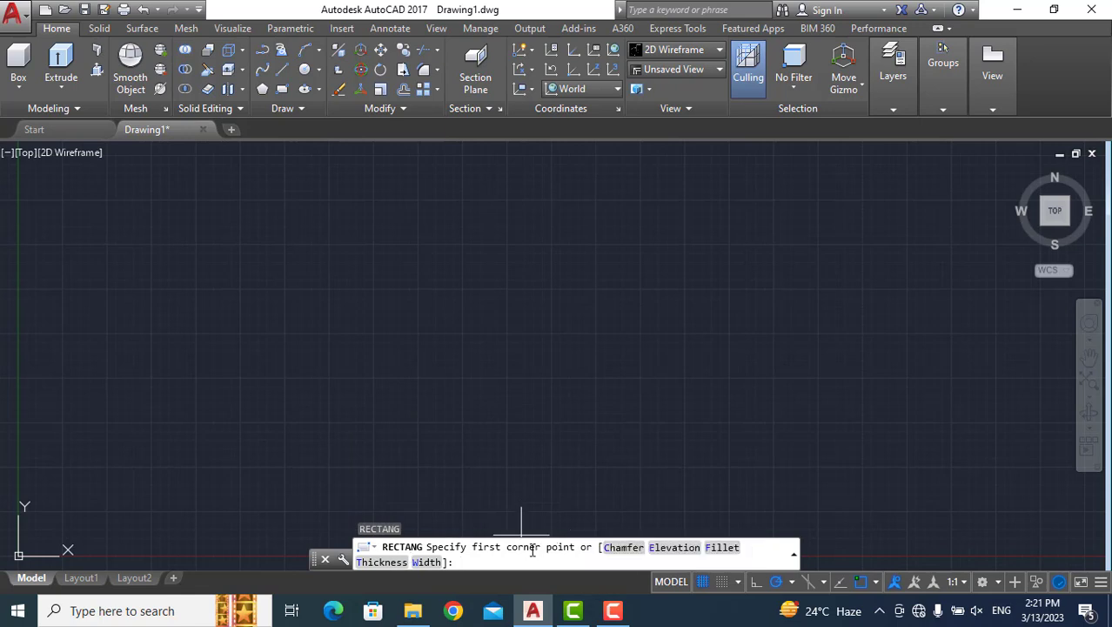
pyautogui.click(318, 426)
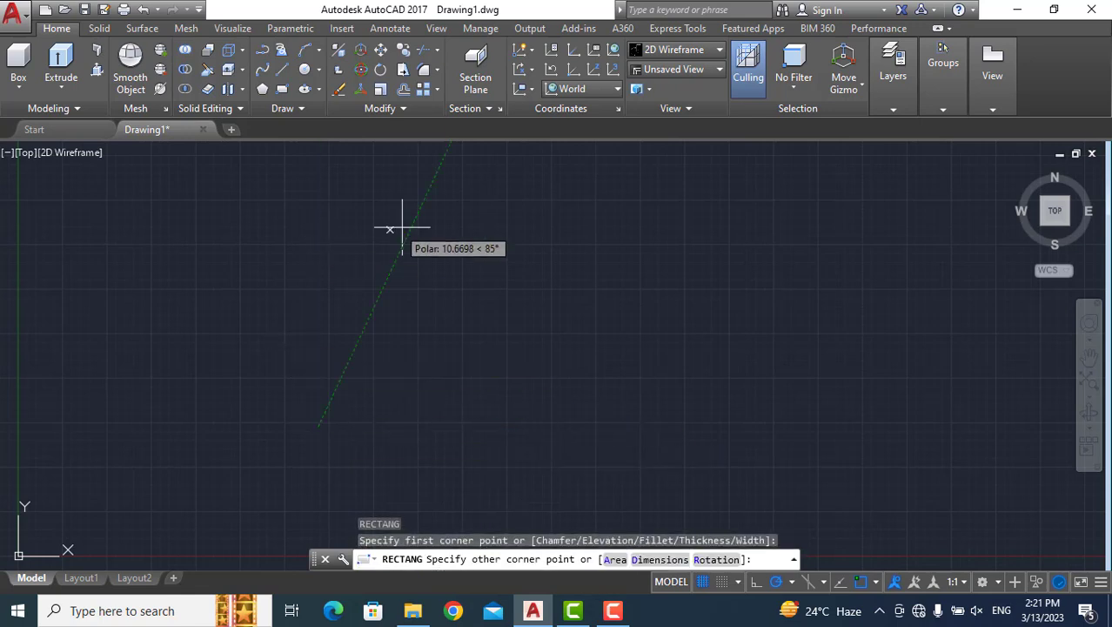
pyautogui.click(660, 557)
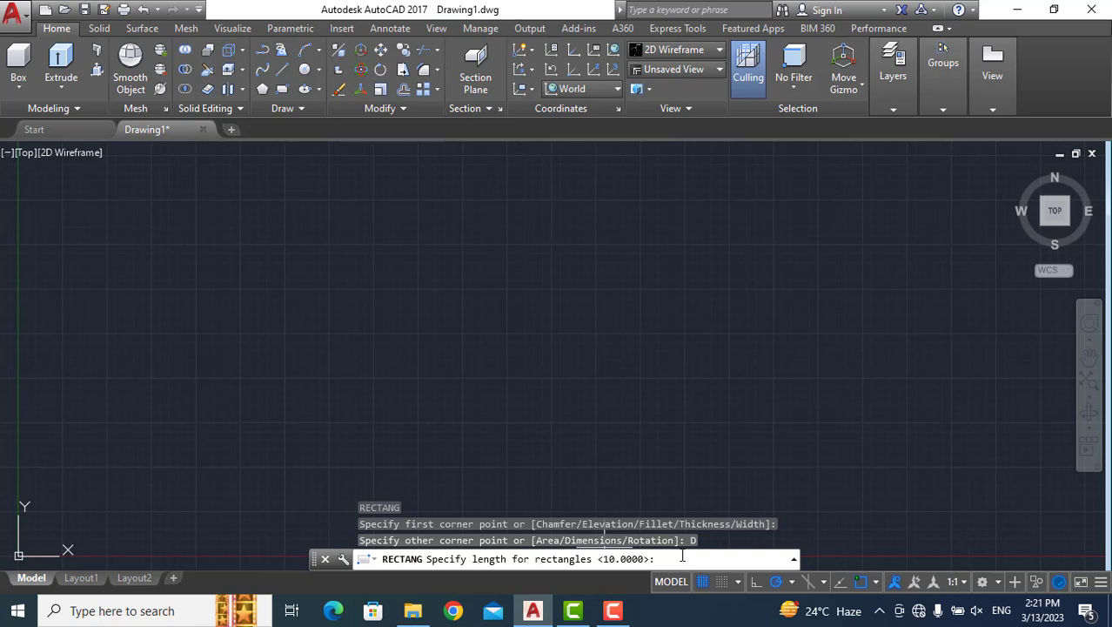
pyautogui.write('8')
pyautogui.press('Return')
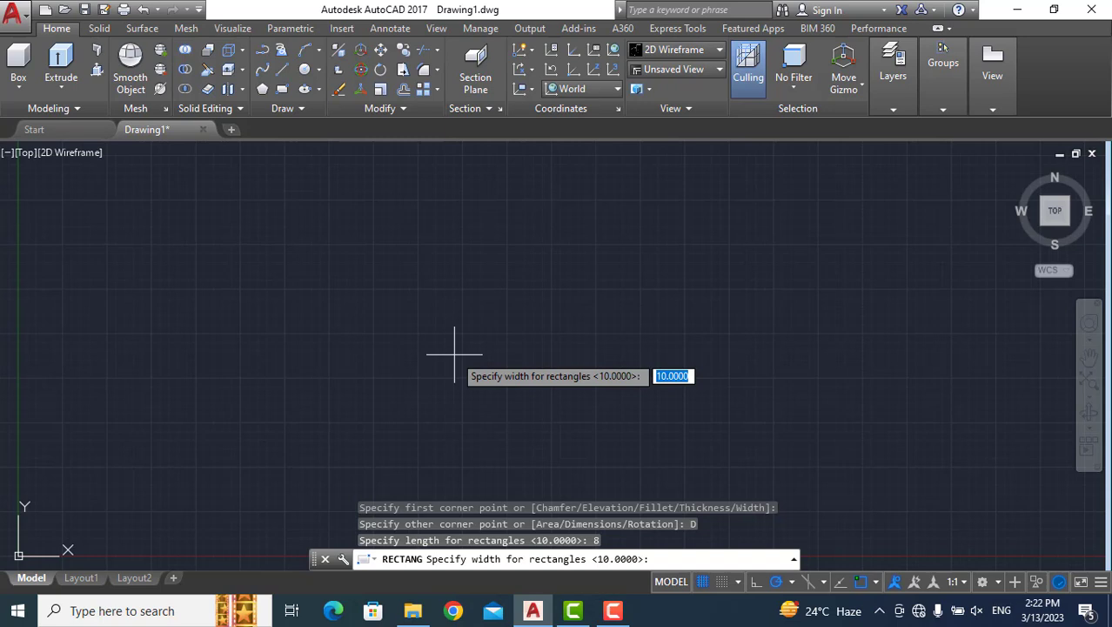
pyautogui.write('4')
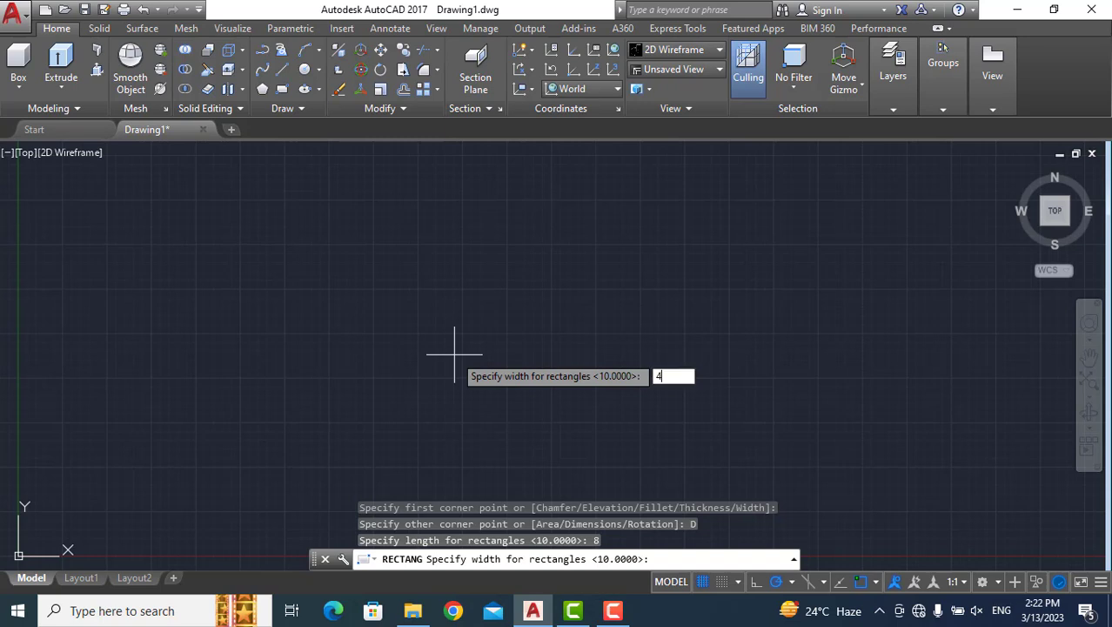
pyautogui.press('Return')
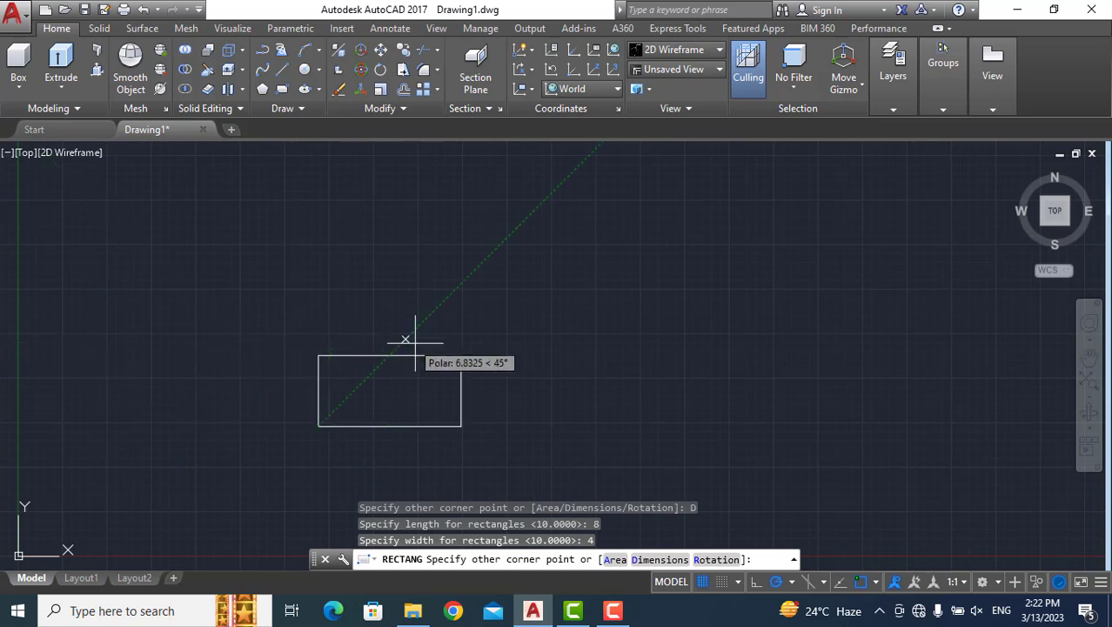
pyautogui.click(625, 268)
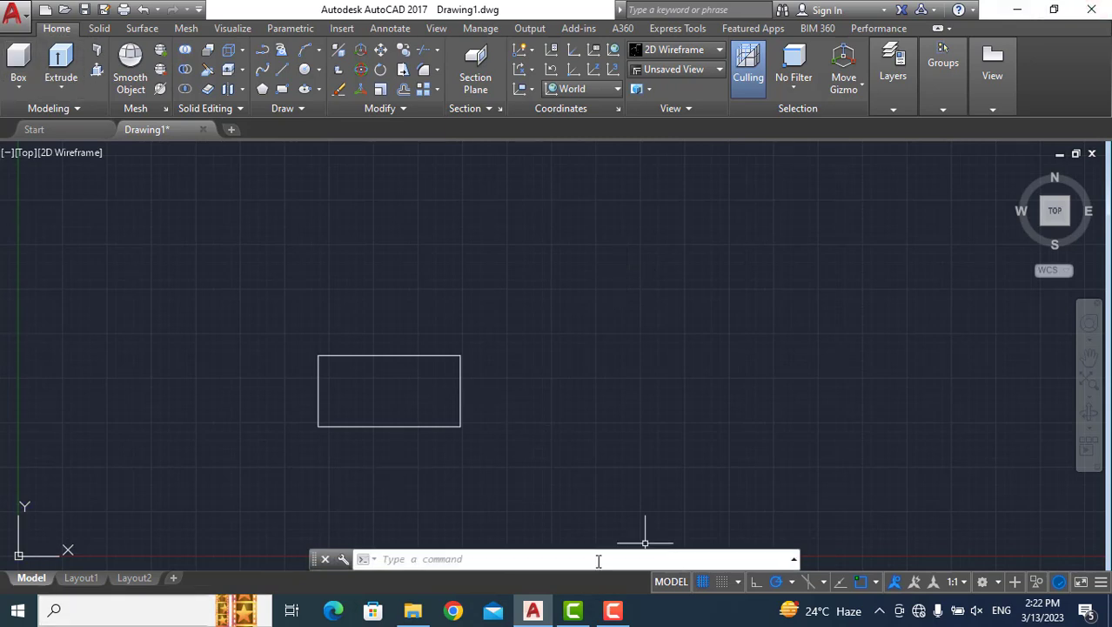
pyautogui.moveTo(275, 453)
pyautogui.mouseDown()
pyautogui.moveTo(583, 441)
pyautogui.moveTo(511, 351)
pyautogui.moveTo(346, 242)
pyautogui.moveTo(318, 253)
pyautogui.moveTo(320, 263)
pyautogui.mouseUp()
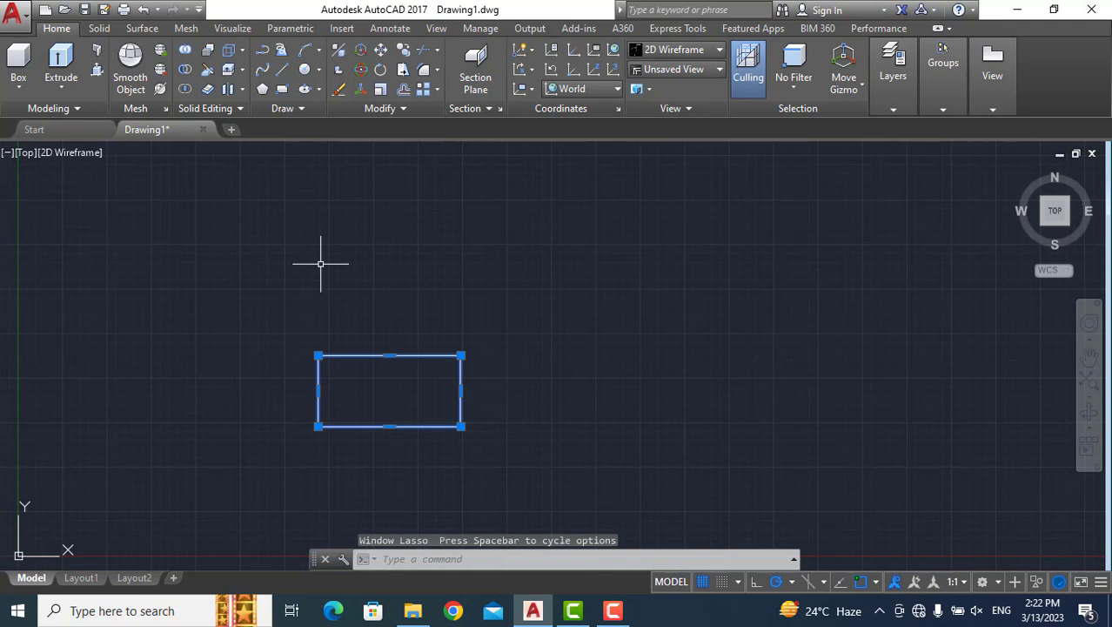
pyautogui.press('Escape')
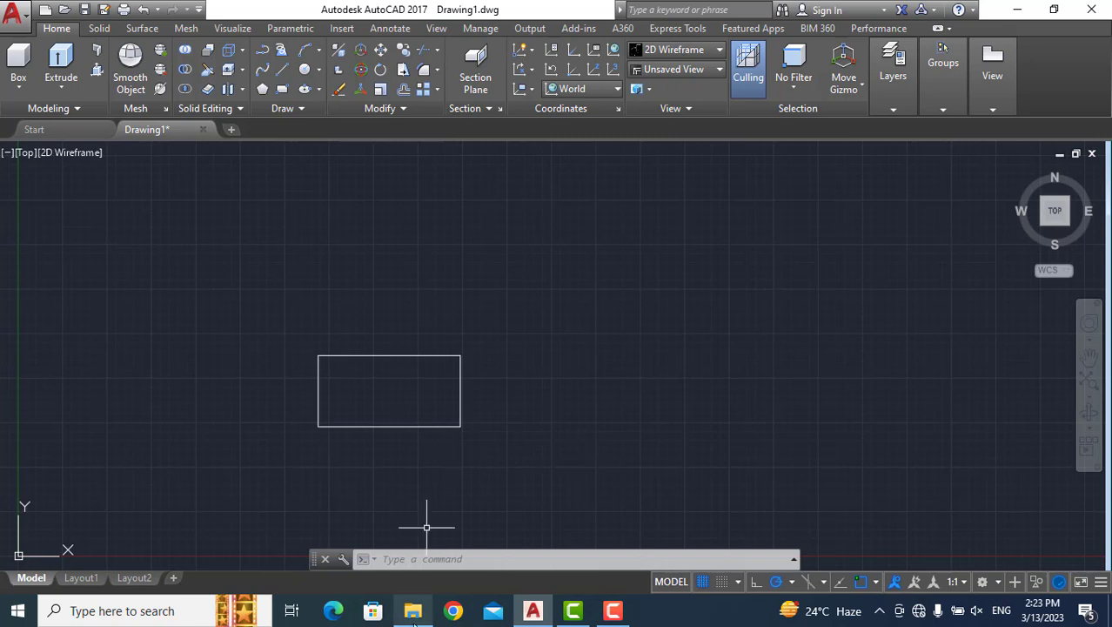
# Draw a rectangle about 14.1 by 8.8 units, right of the 8 by 4 rectangle, with both chamfer distances set to 2.
pyautogui.click(465, 561)
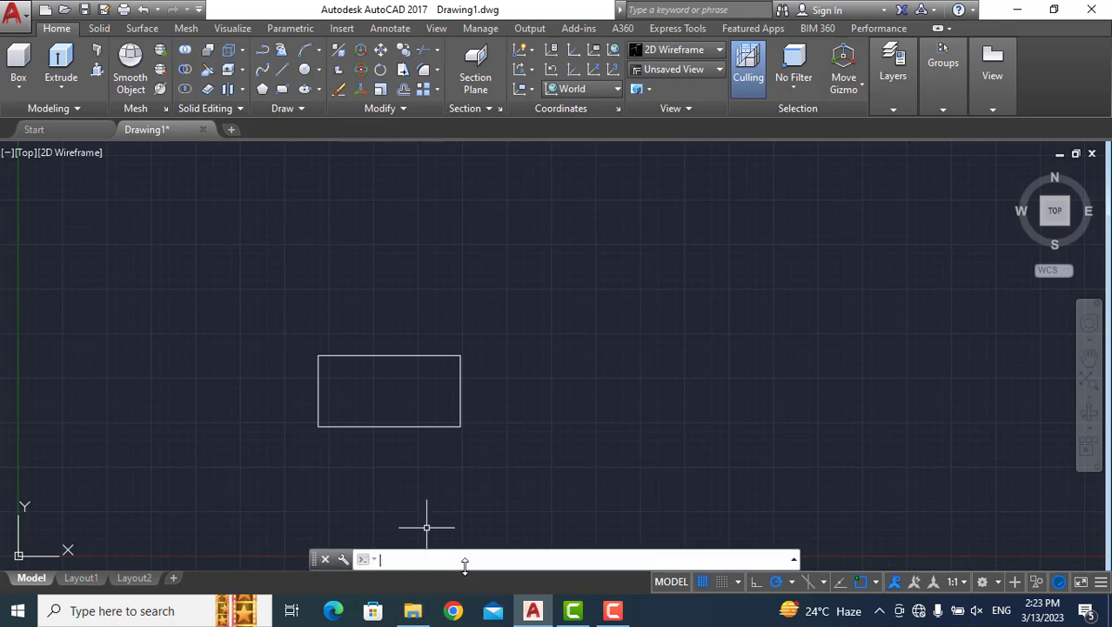
pyautogui.write('REC')
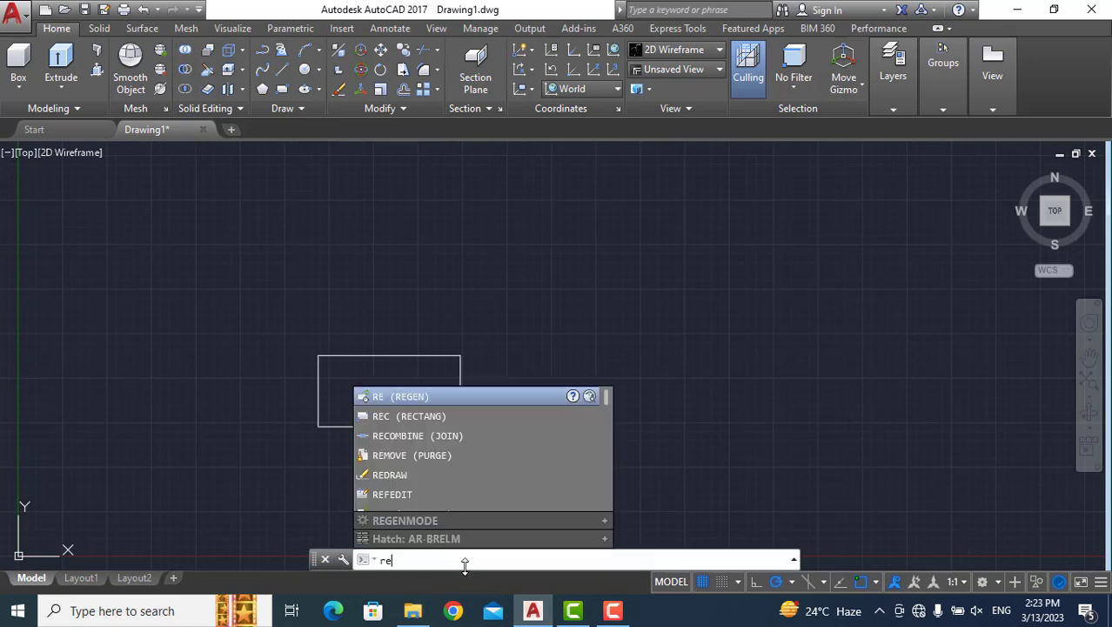
pyautogui.press('Return')
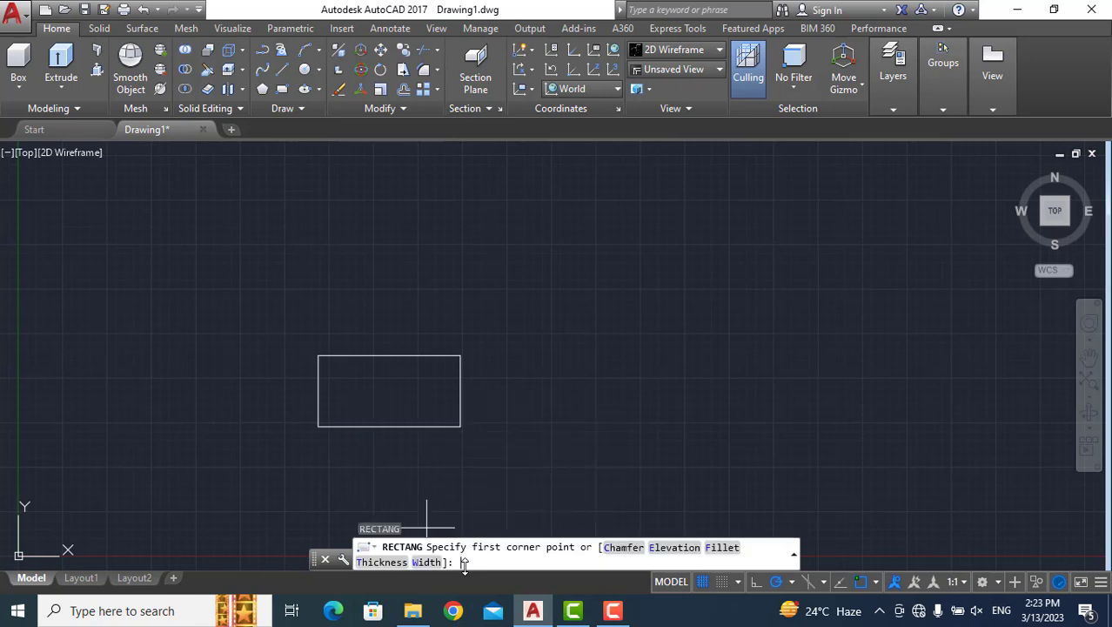
pyautogui.click(624, 548)
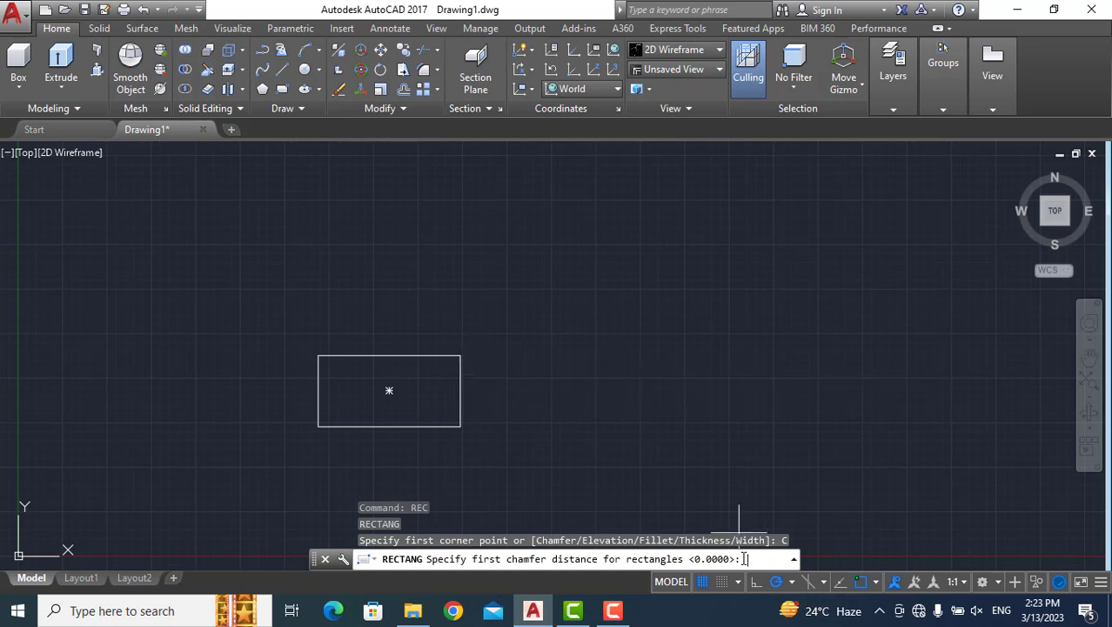
pyautogui.write('2')
pyautogui.press('Return')
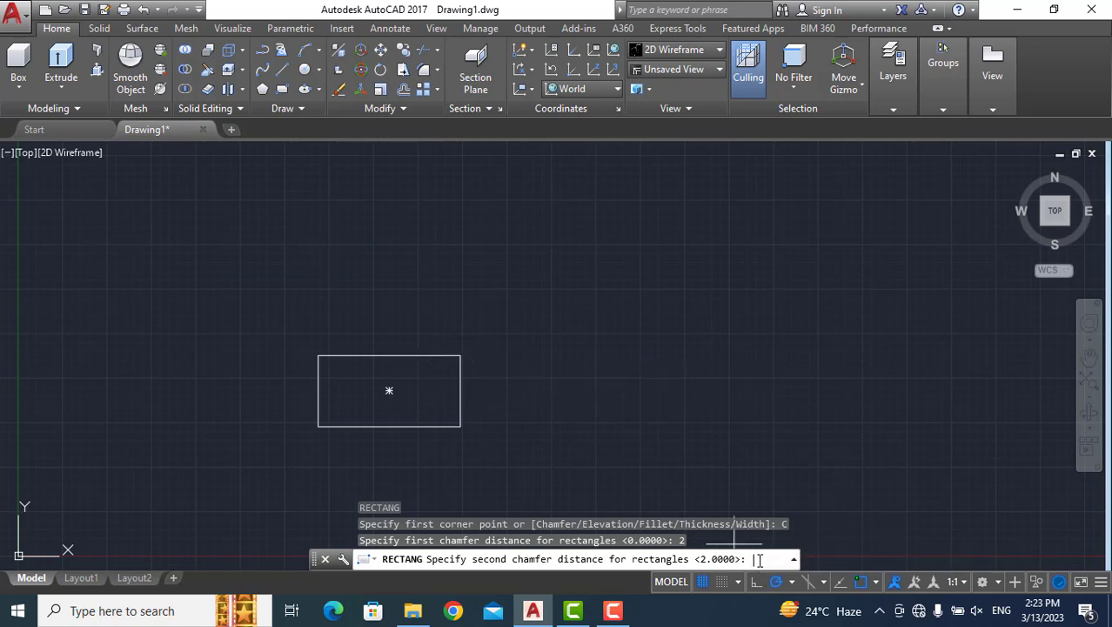
pyautogui.write('2')
pyautogui.press('Return')
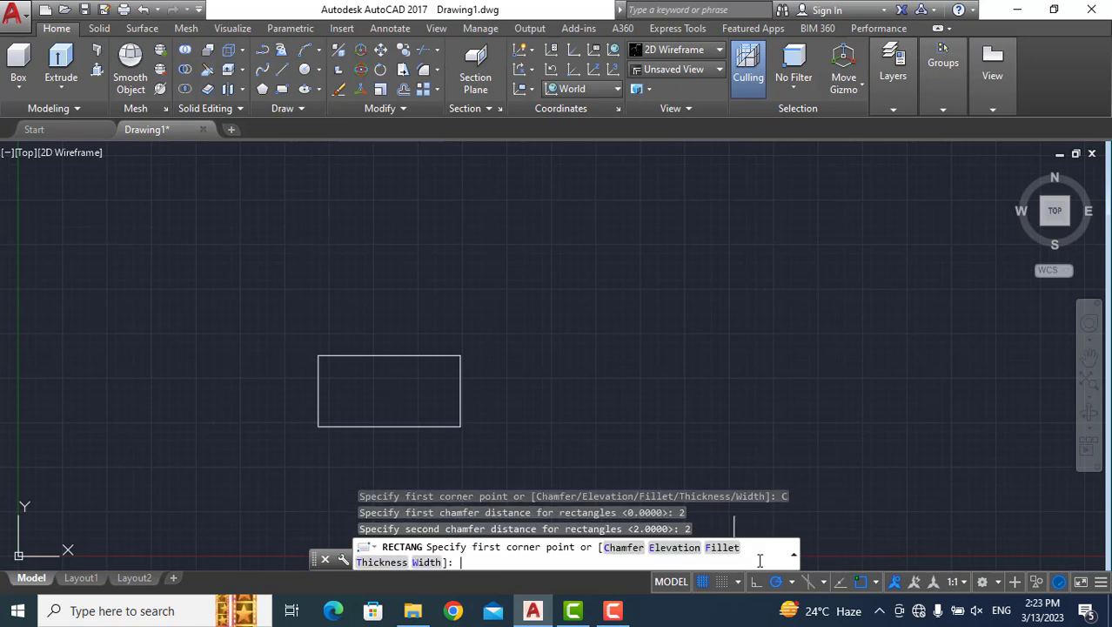
pyautogui.click(528, 433)
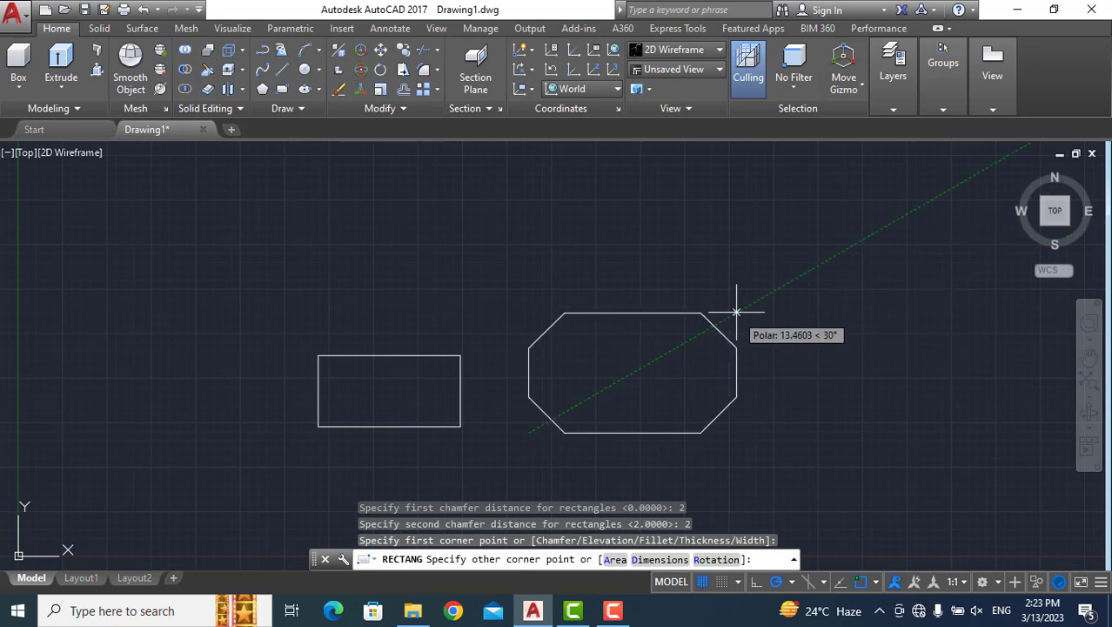
pyautogui.click(780, 275)
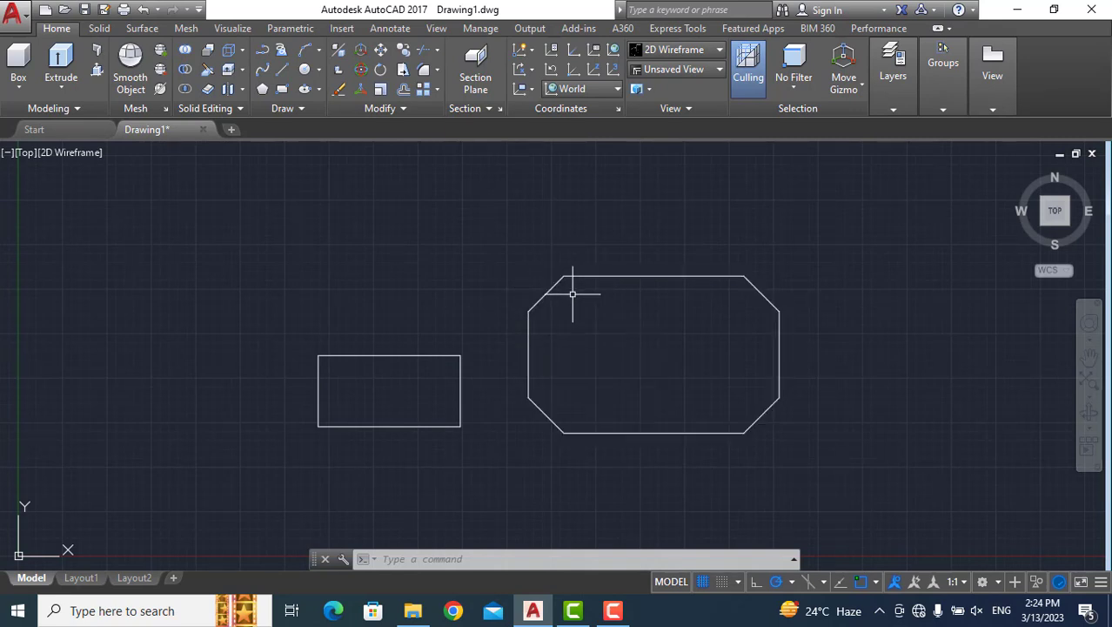
# Draw a rounded rectangle about 18 by 5.7 units, above the 8 by 4 rectangle, with the fillet radius set to 2.
pyautogui.click(479, 554)
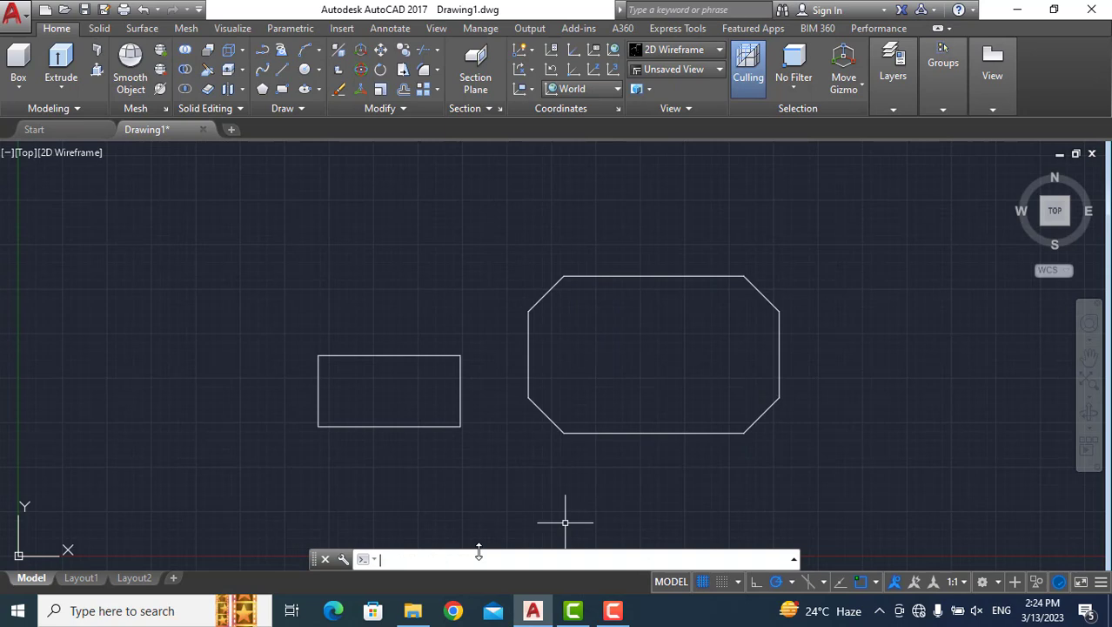
pyautogui.write('REC')
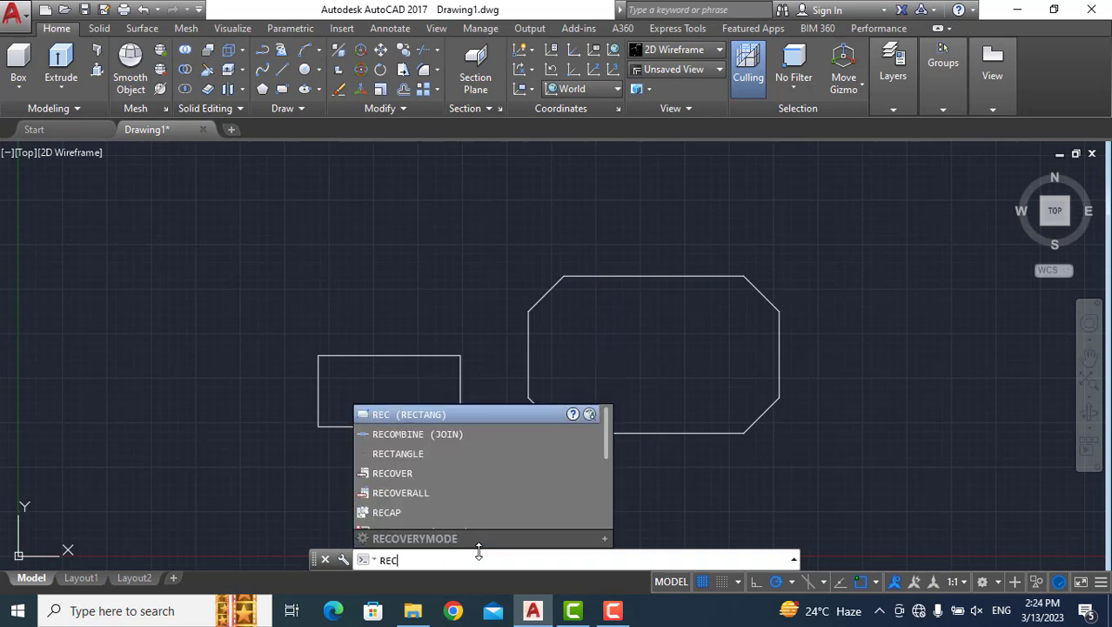
pyautogui.press('Return')
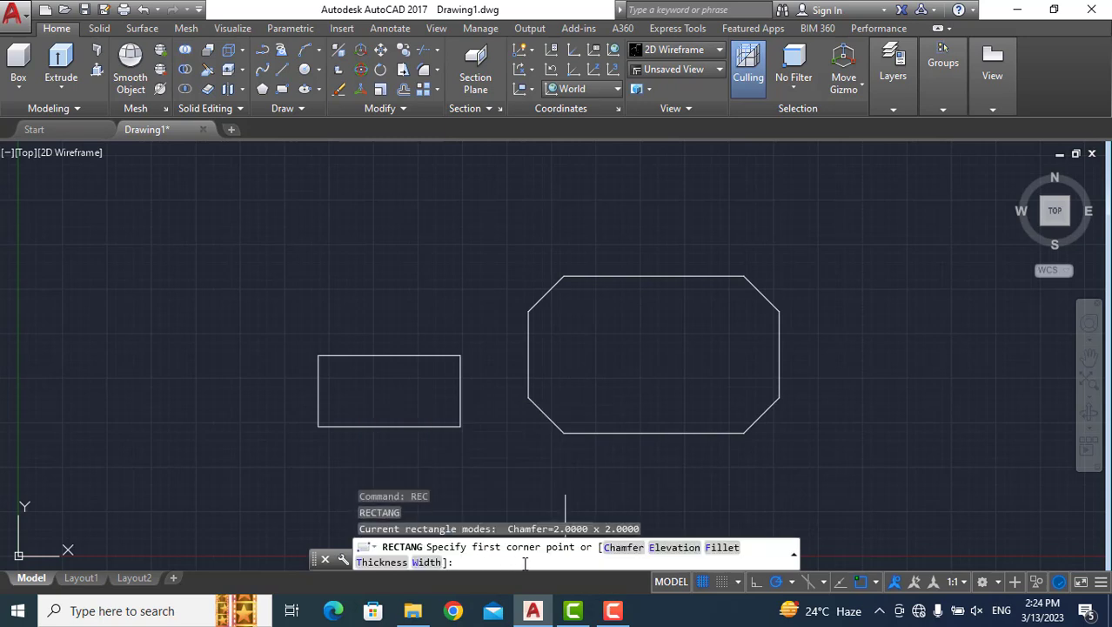
pyautogui.click(721, 551)
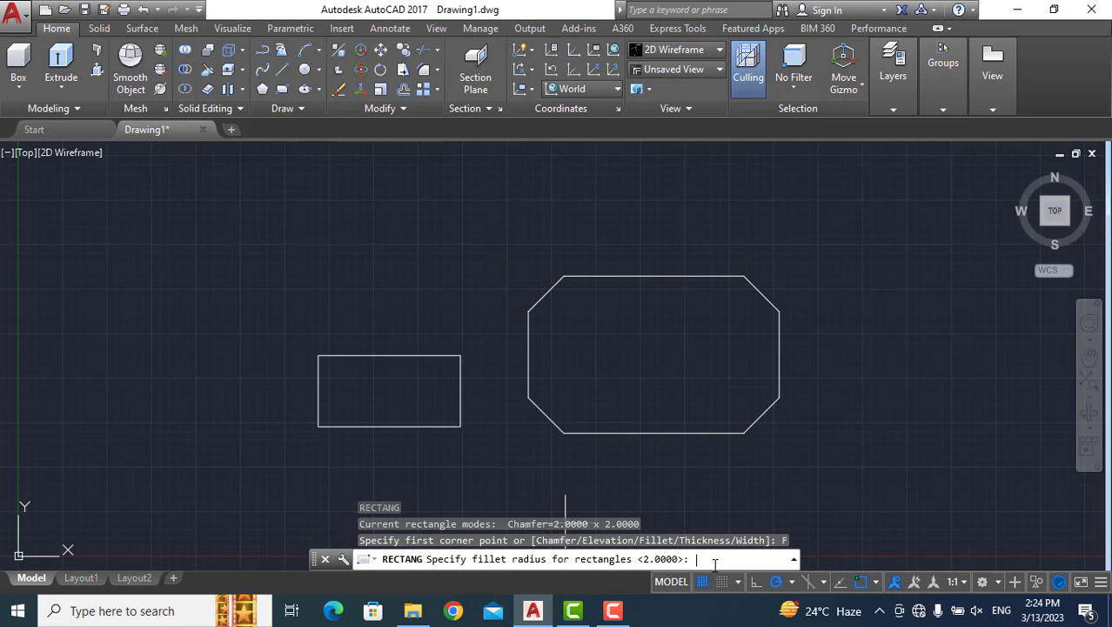
pyautogui.write('2')
pyautogui.press('Return')
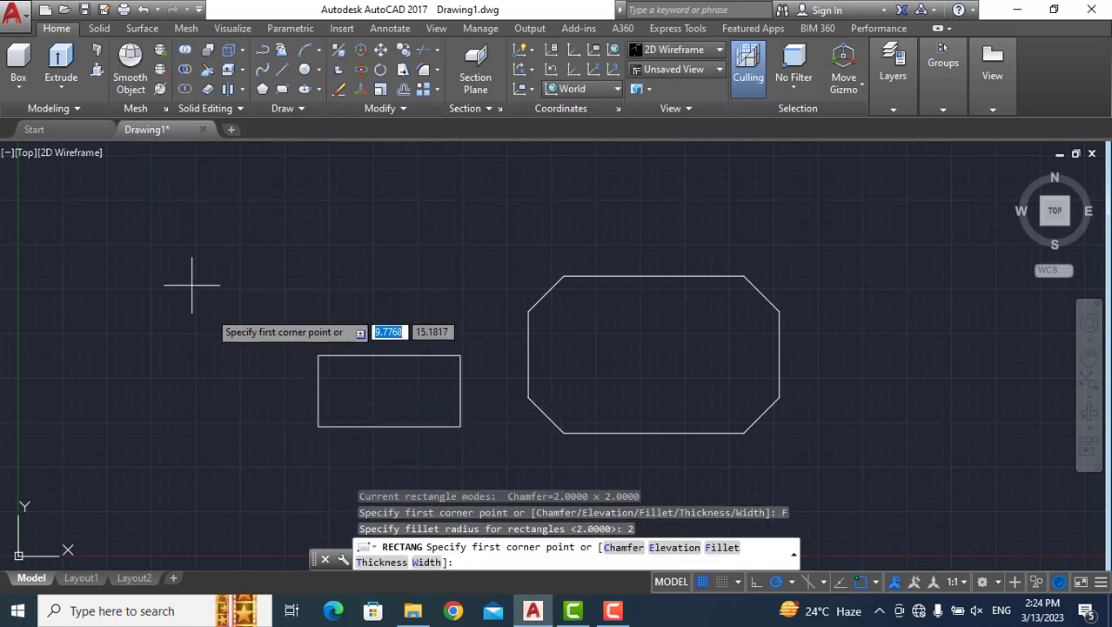
pyautogui.click(145, 309)
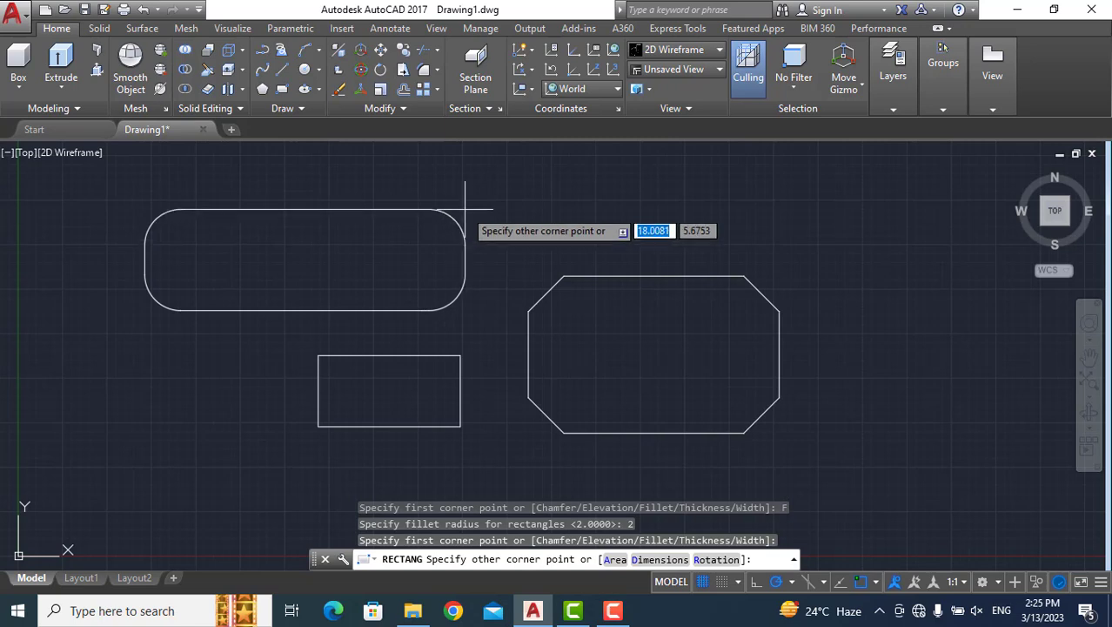
pyautogui.click(465, 210)
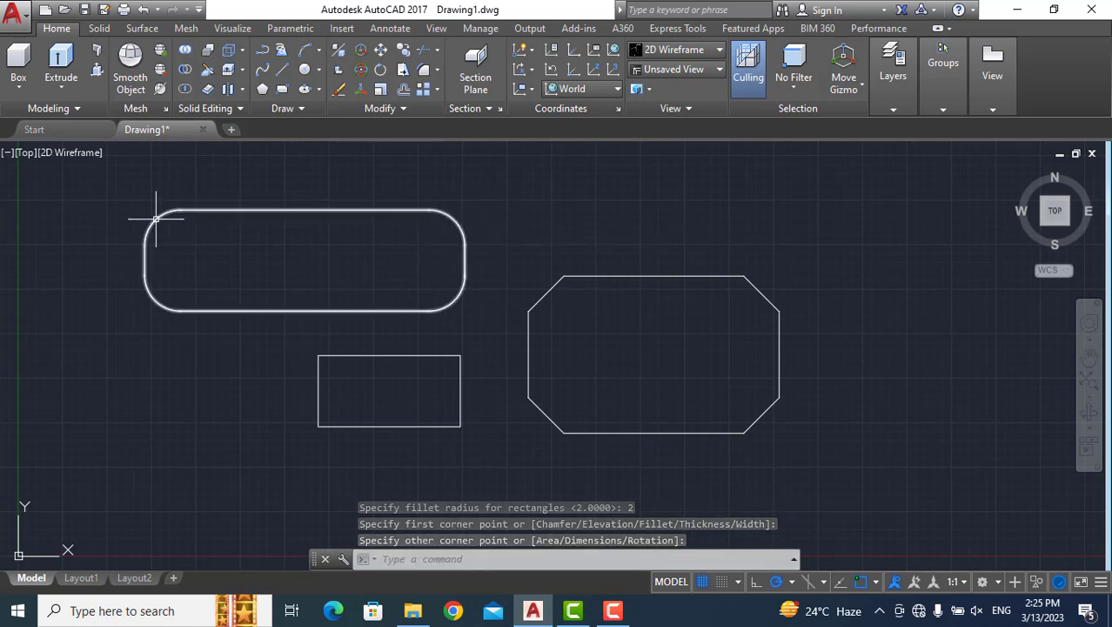
pyautogui.scroll(5, 153, 224)
pyautogui.scroll(-5, 151, 223)
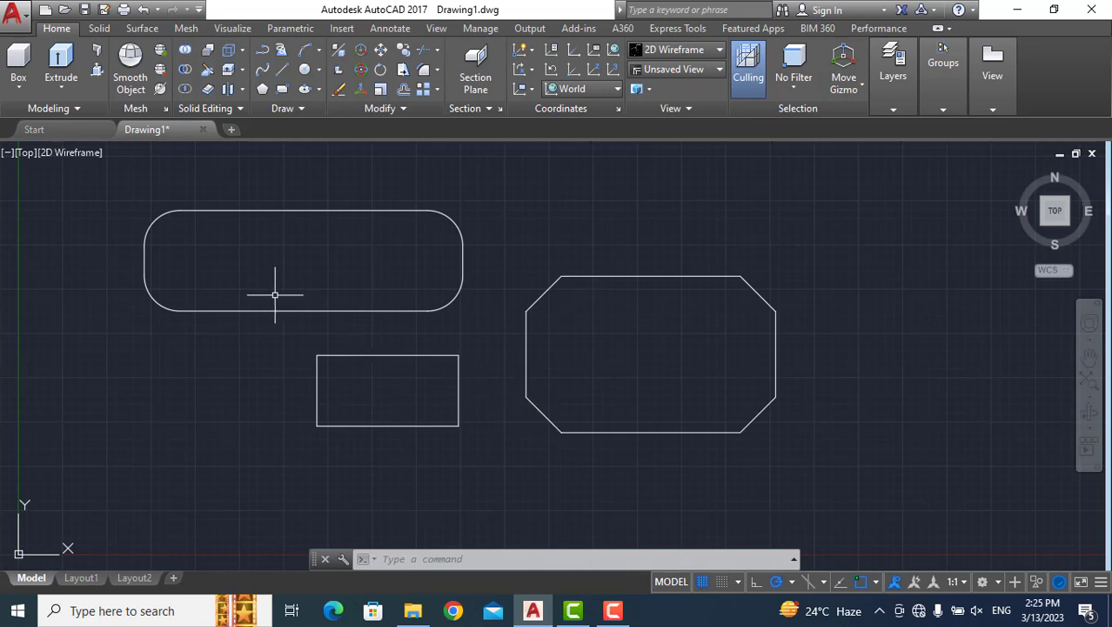
# Erase the plain, chamfered and filleted rectangles from the drawing.
pyautogui.moveTo(52, 467)
pyautogui.mouseDown()
pyautogui.moveTo(646, 475)
pyautogui.moveTo(851, 424)
pyautogui.moveTo(722, 186)
pyautogui.moveTo(495, 167)
pyautogui.moveTo(344, 215)
pyautogui.moveTo(263, 225)
pyautogui.mouseUp()
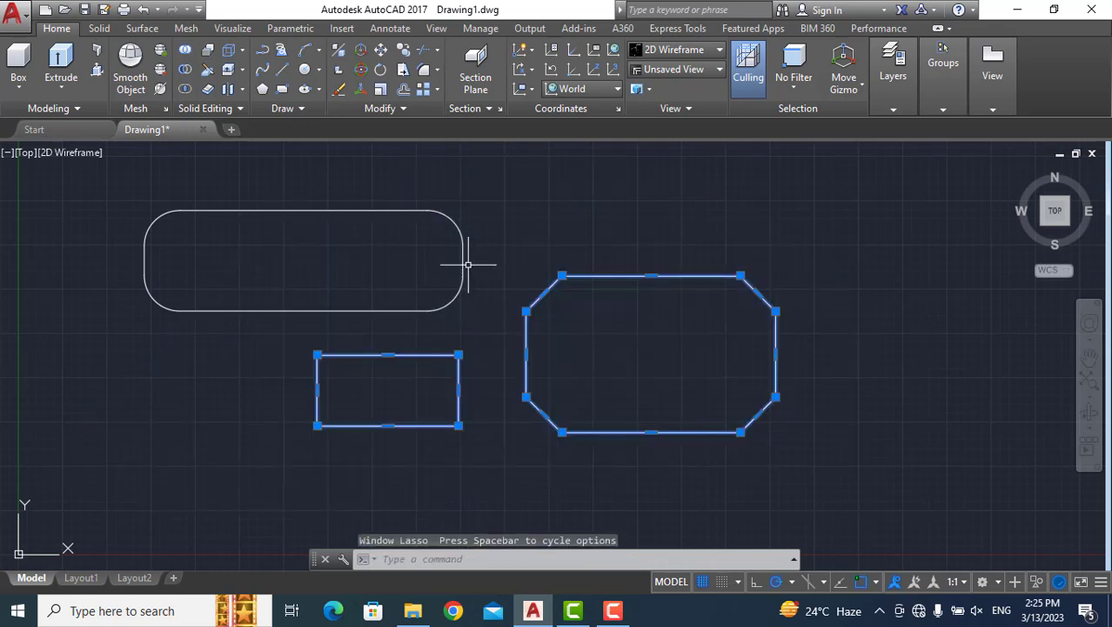
pyautogui.click(463, 260)
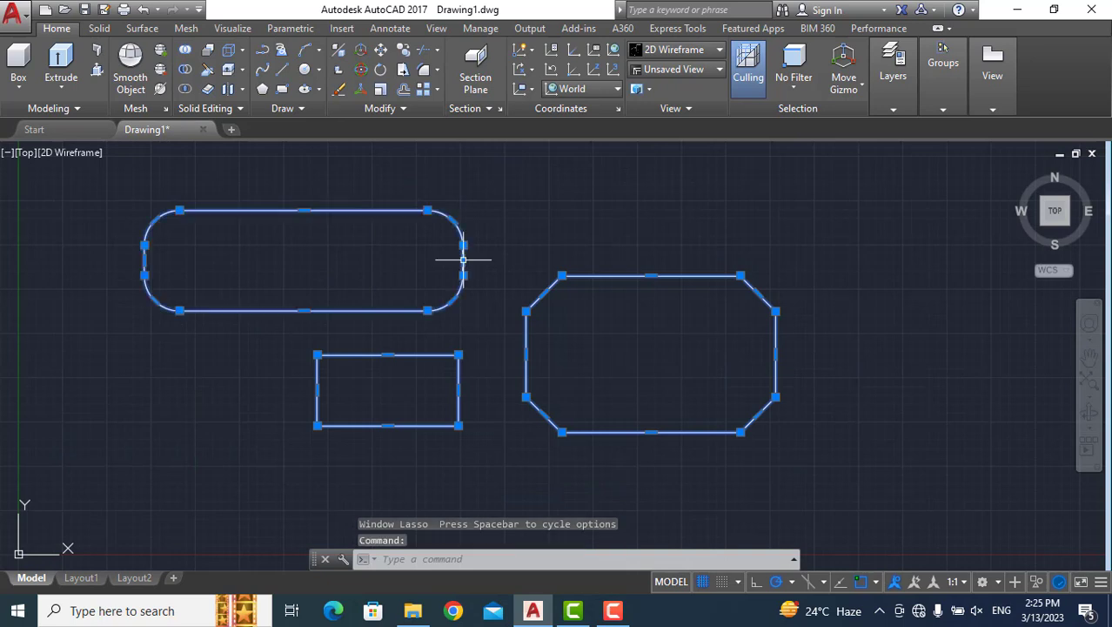
pyautogui.press('Delete')
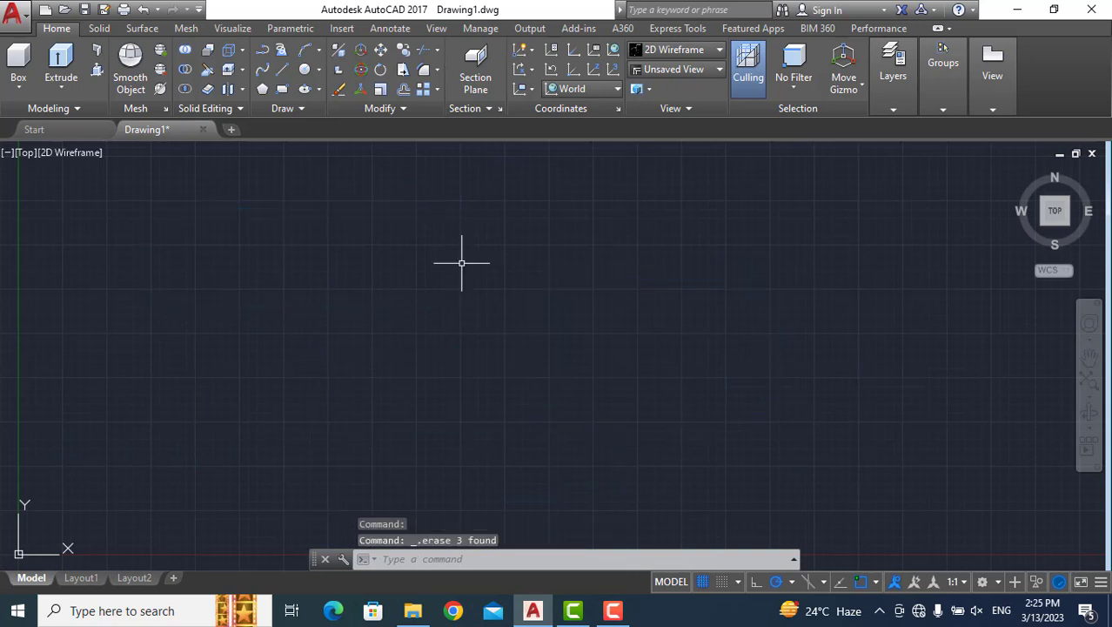
# Draw an ellipse by axis endpoints with a horizontal axis of 10 and a distance of 5 to the other axis.
pyautogui.click(470, 561)
pyautogui.write('EL')
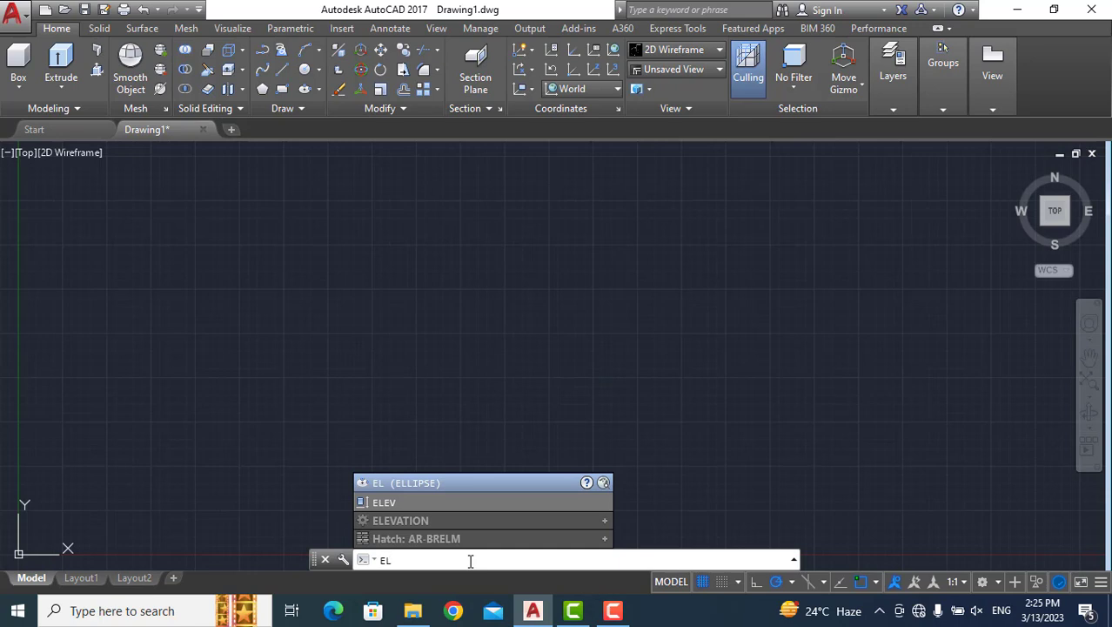
pyautogui.press('Return')
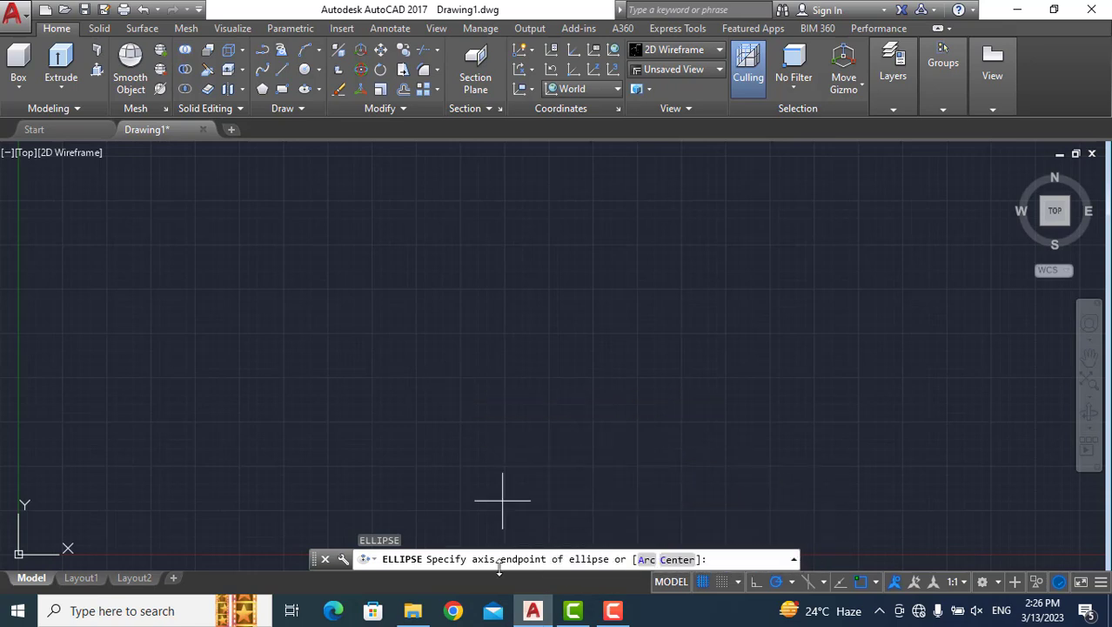
pyautogui.click(397, 323)
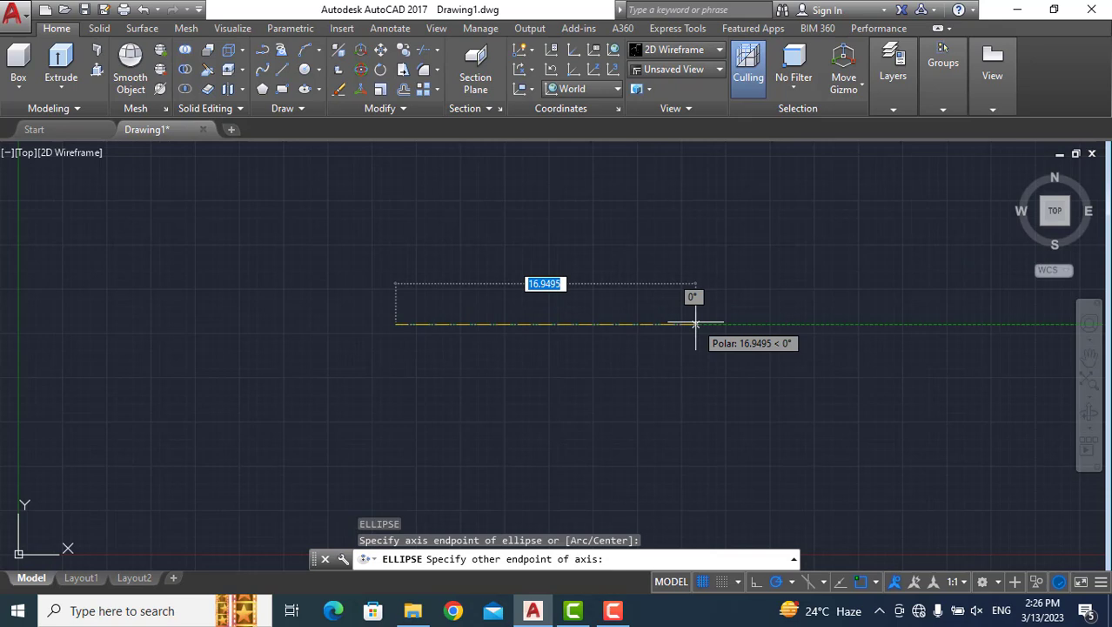
pyautogui.write('10')
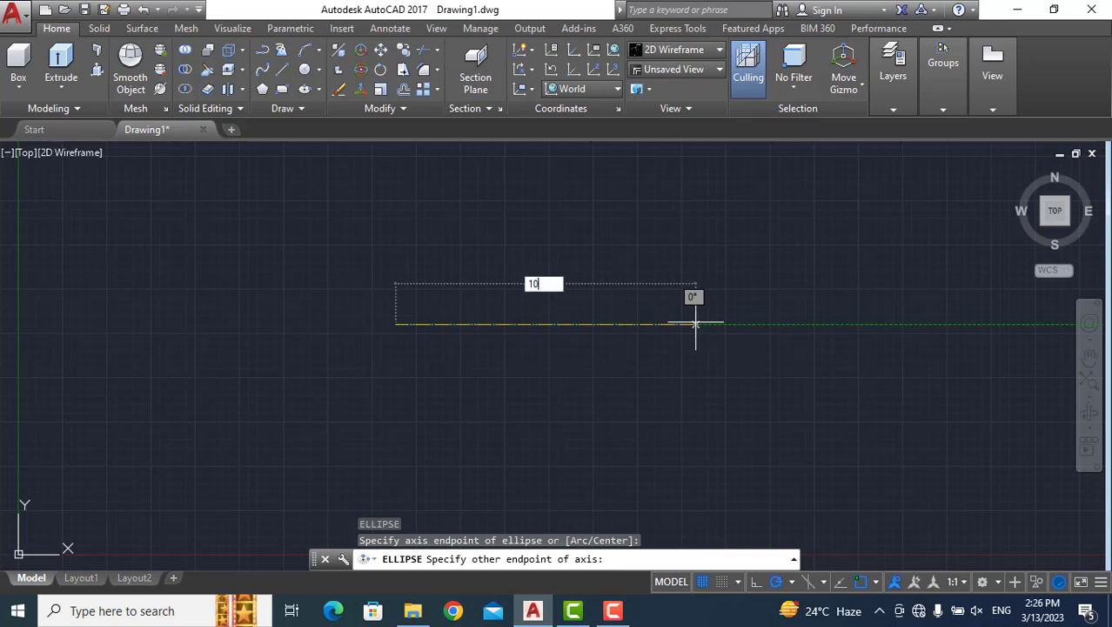
pyautogui.press('Return')
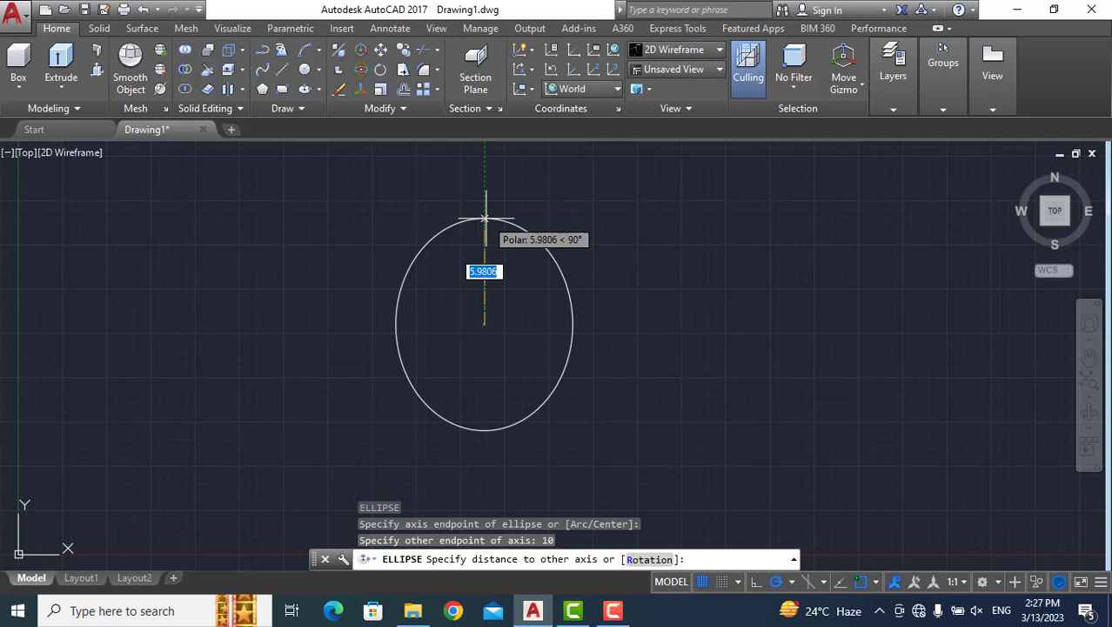
pyautogui.write('5')
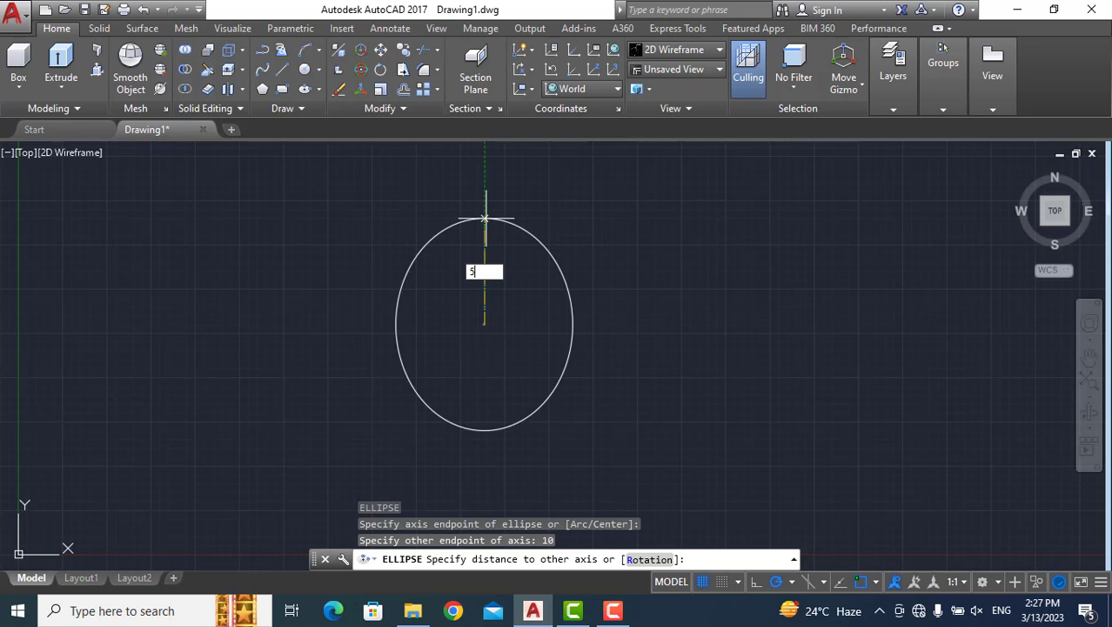
pyautogui.press('Return')
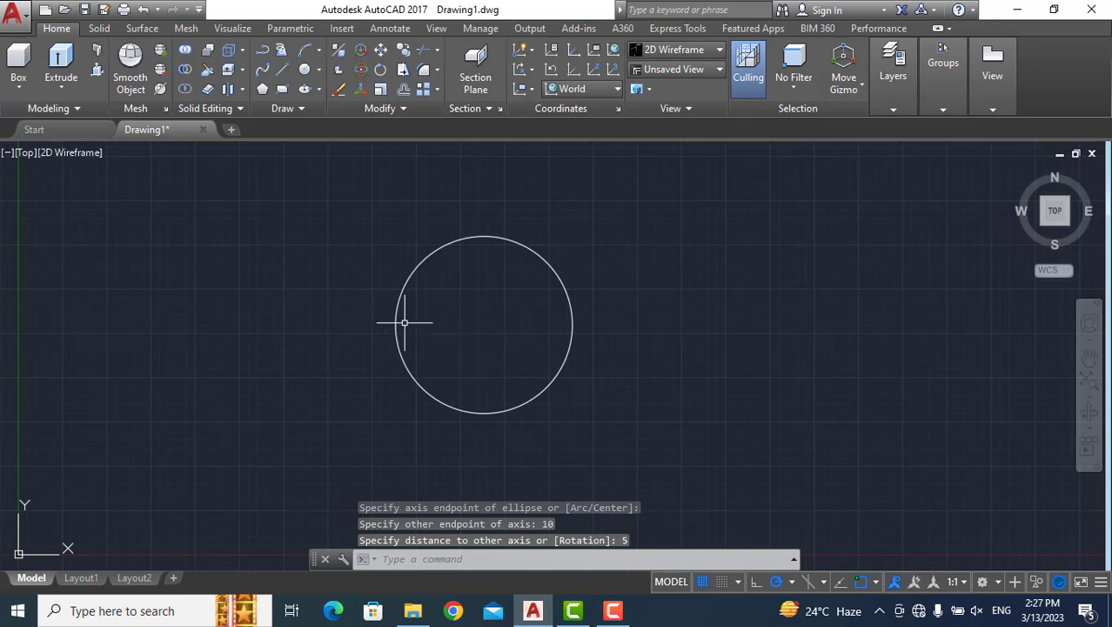
# Erase the ellipse with equal axes from the drawing.
pyautogui.moveTo(396, 328)
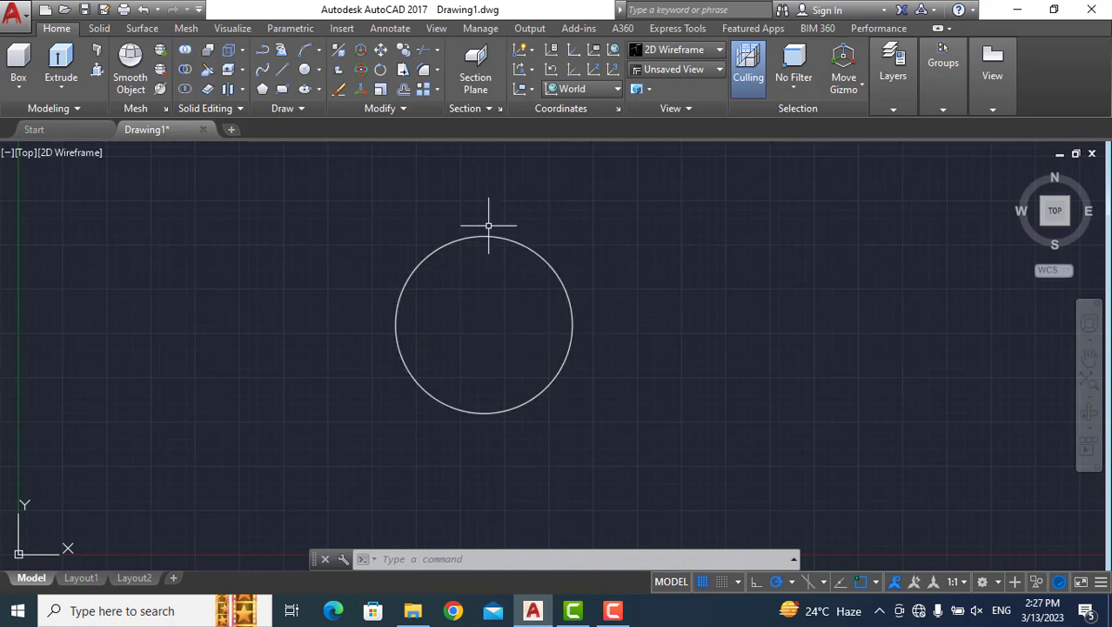
pyautogui.moveTo(486, 234)
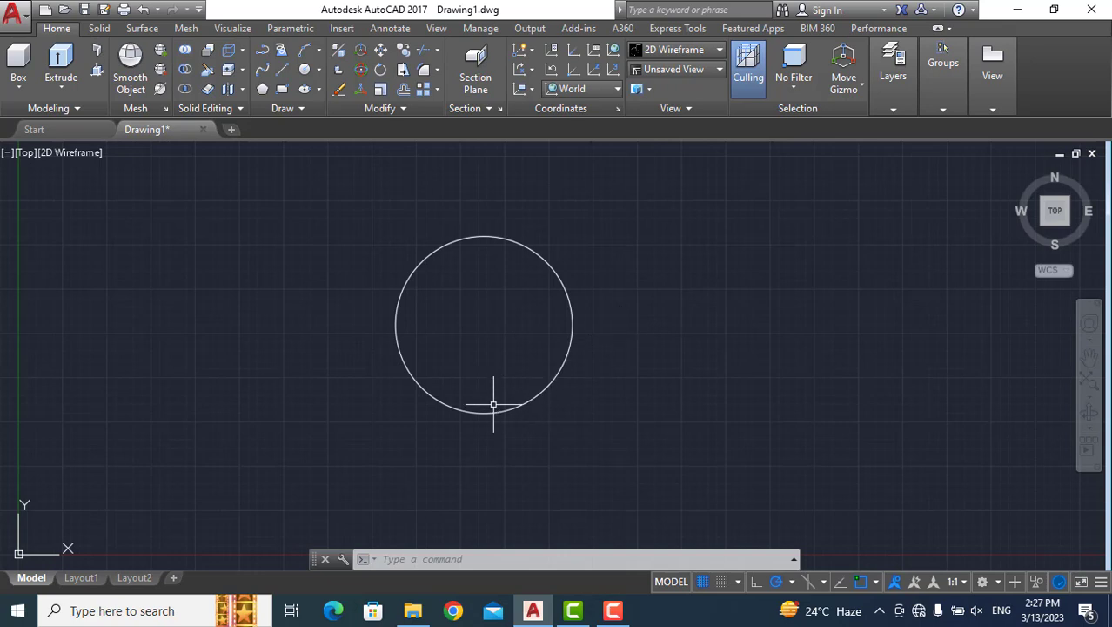
pyautogui.moveTo(318, 441)
pyautogui.mouseDown()
pyautogui.moveTo(533, 430)
pyautogui.moveTo(581, 338)
pyautogui.moveTo(571, 281)
pyautogui.moveTo(552, 246)
pyautogui.moveTo(505, 235)
pyautogui.moveTo(427, 180)
pyautogui.moveTo(449, 281)
pyautogui.mouseUp()
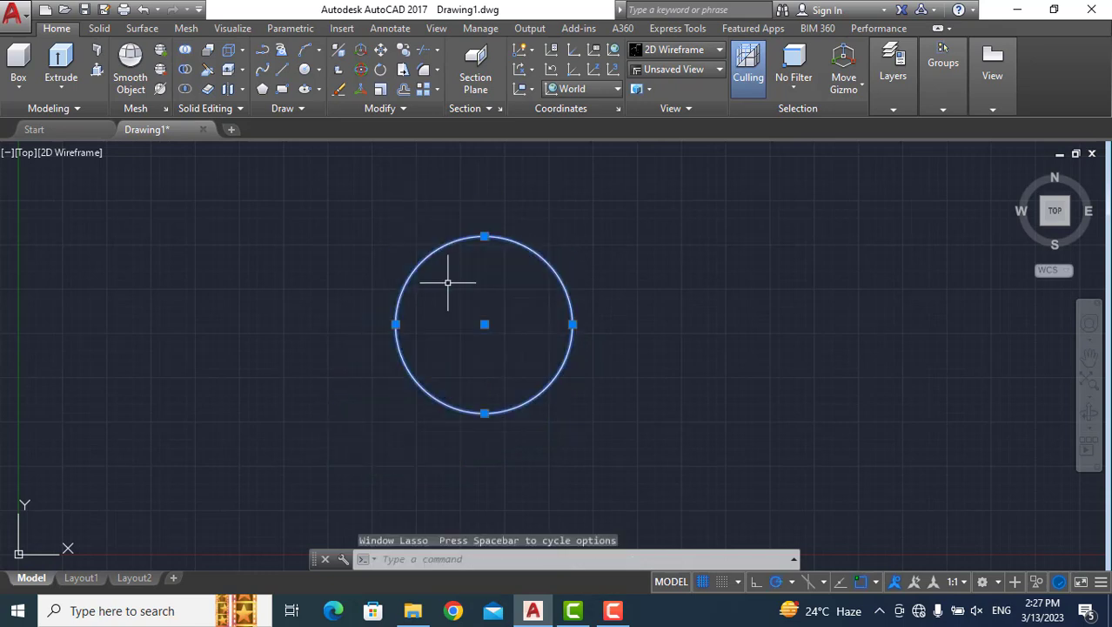
pyautogui.press('Delete')
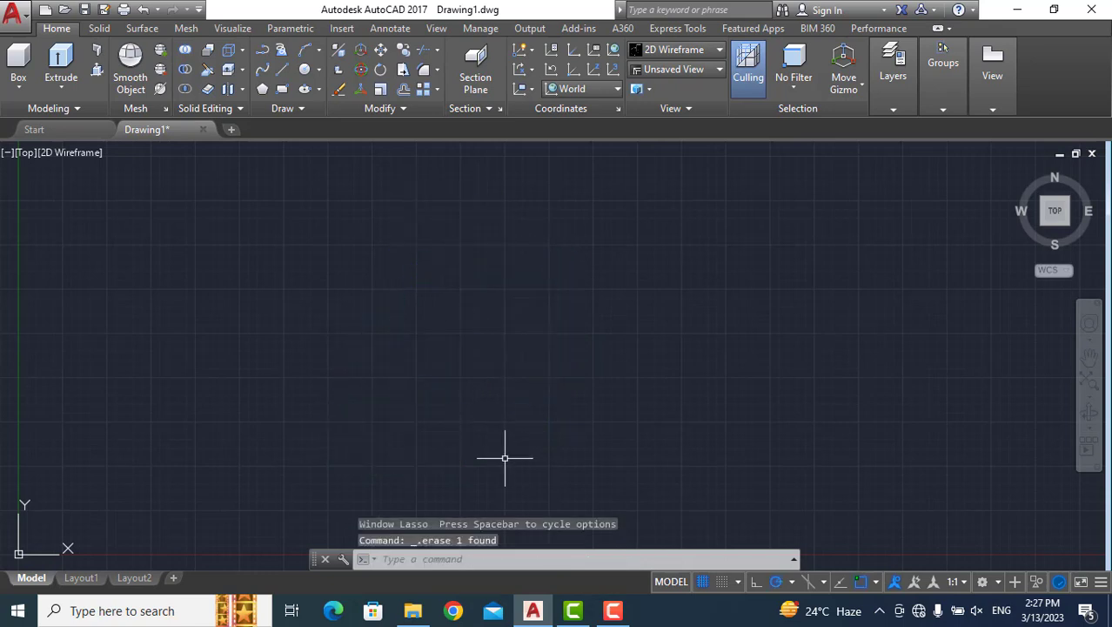
# Draw a flat ellipse by axis endpoints with a horizontal axis of 10 and a distance of 2 to the other axis.
pyautogui.write('el')
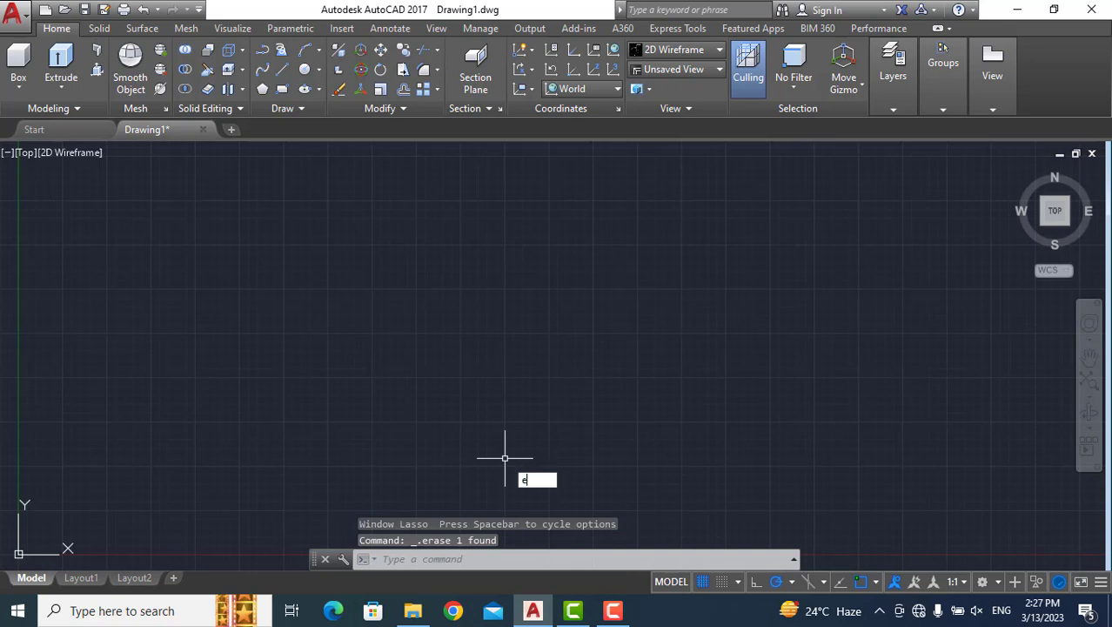
pyautogui.press('Return')
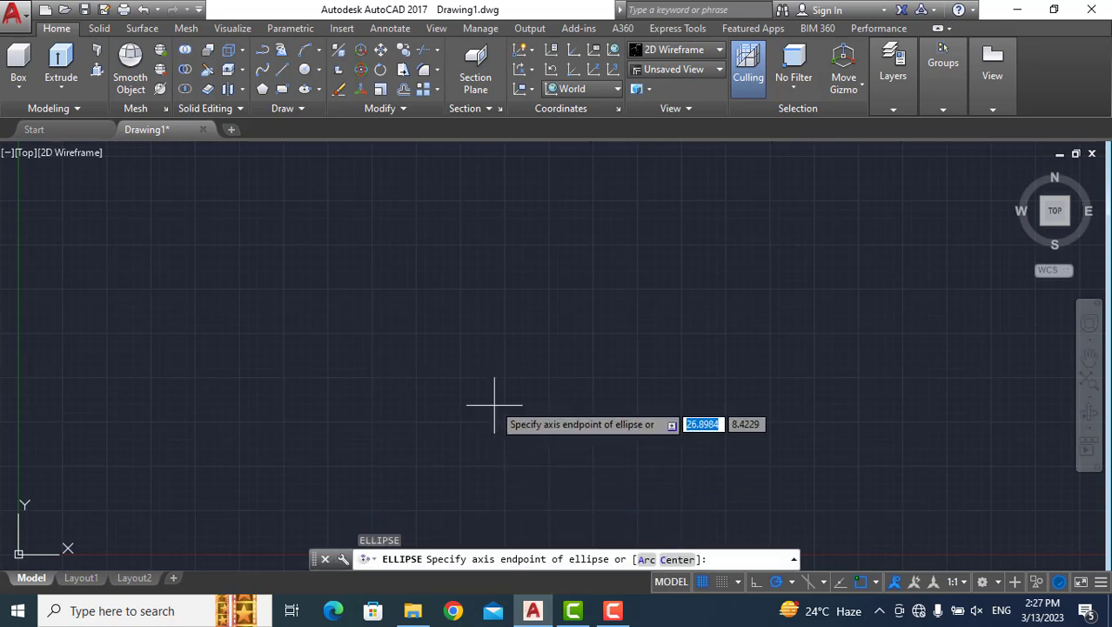
pyautogui.click(428, 319)
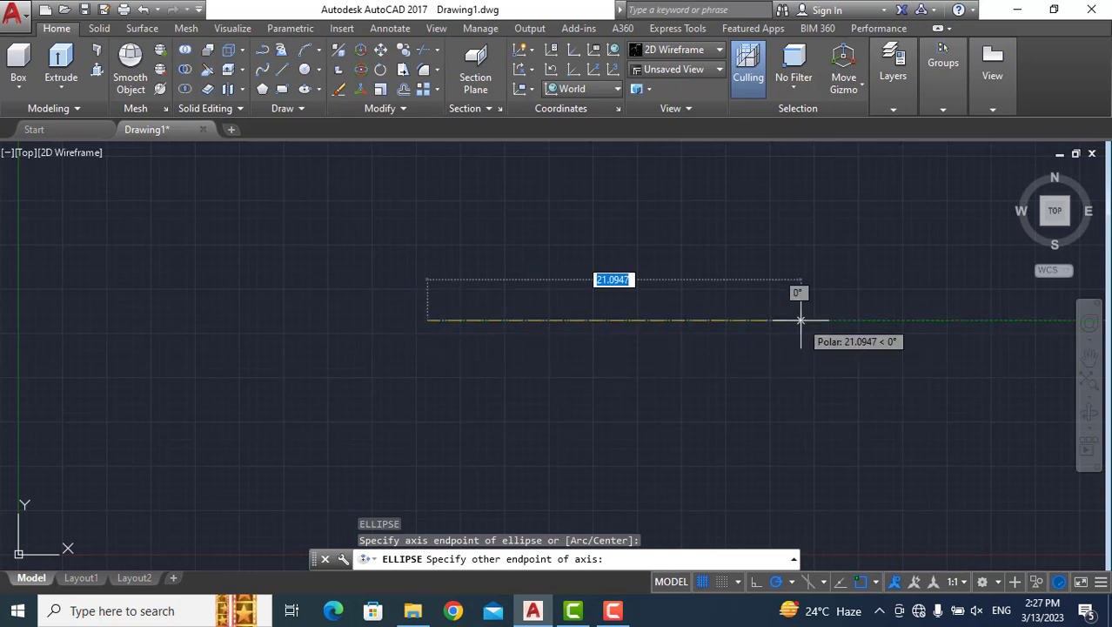
pyautogui.write('10')
pyautogui.press('Return')
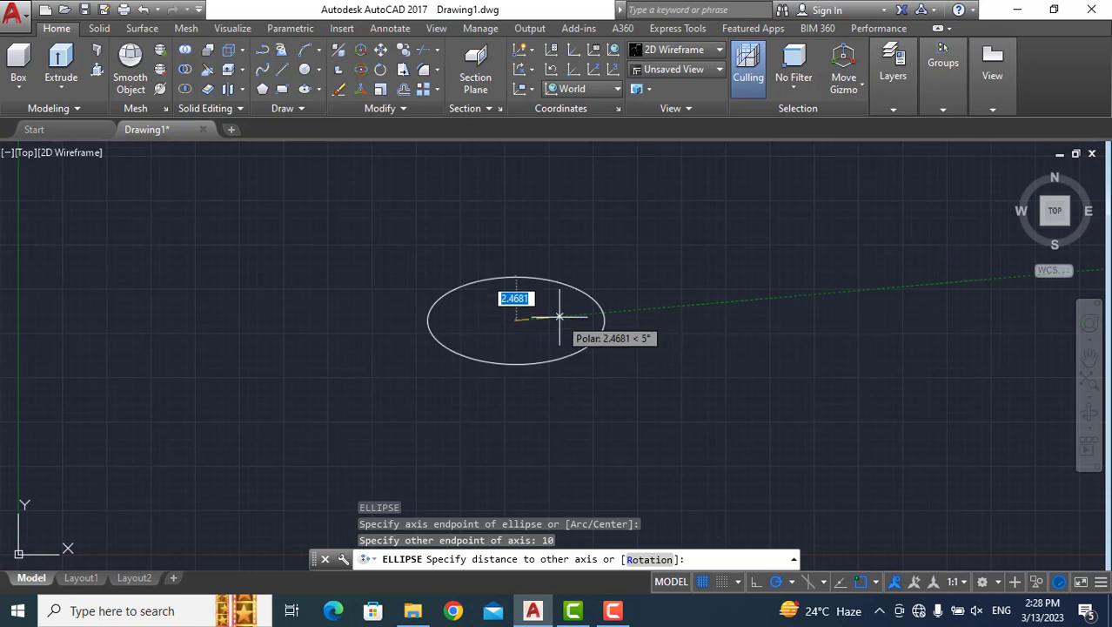
pyautogui.write('2')
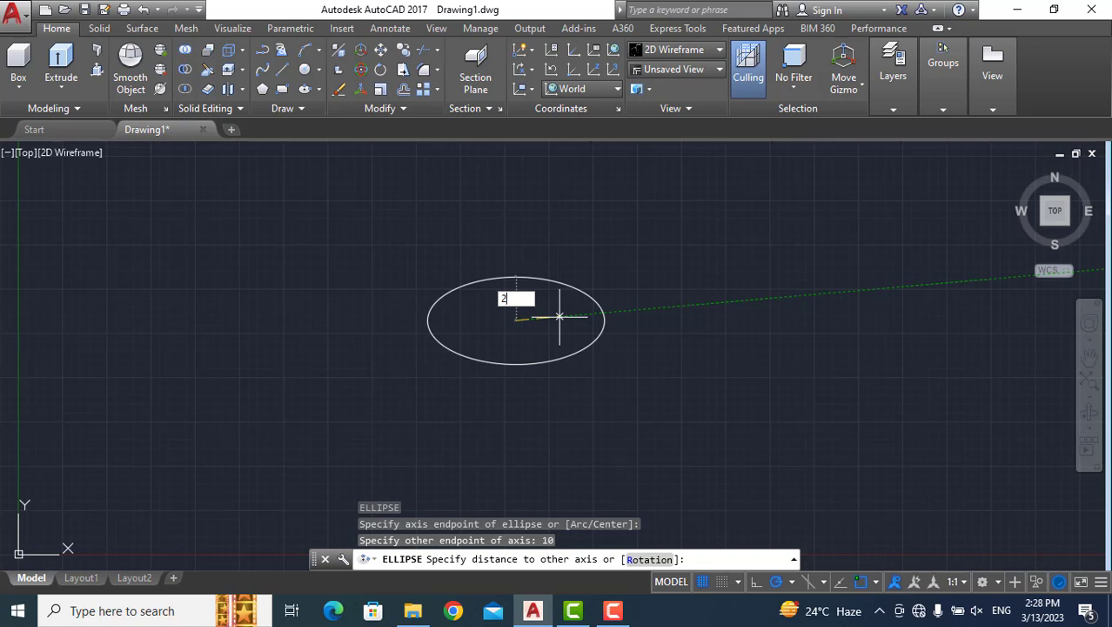
pyautogui.press('Return')
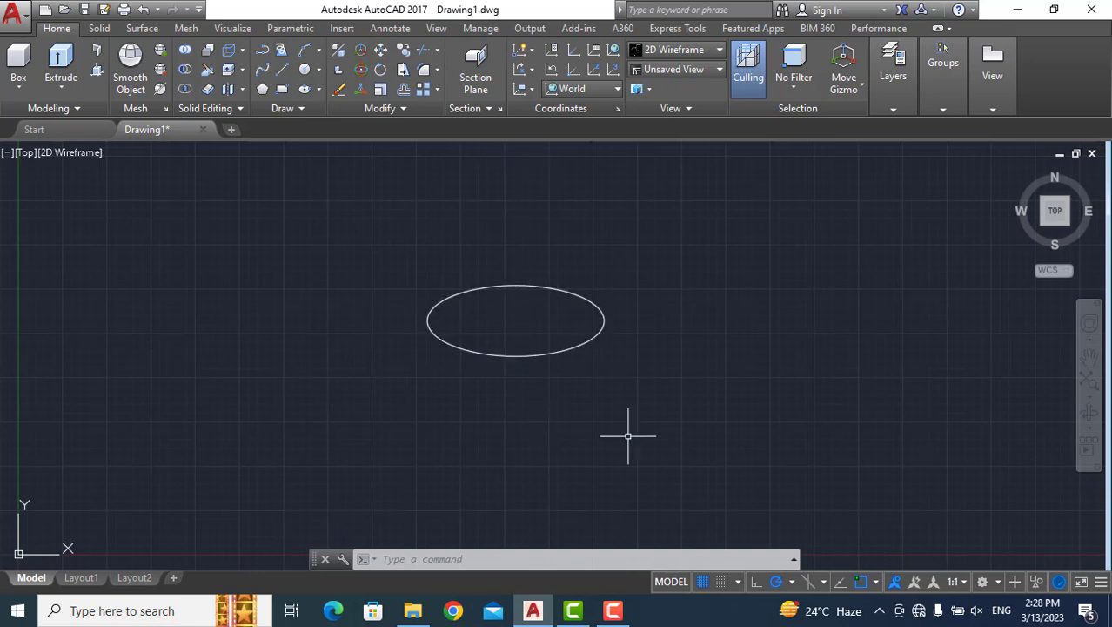
# Draw a tall ellipse right of the flat one, with a horizontal axis of 4 and a distance of 10 to the other axis.
pyautogui.write('el')
pyautogui.press('Return')
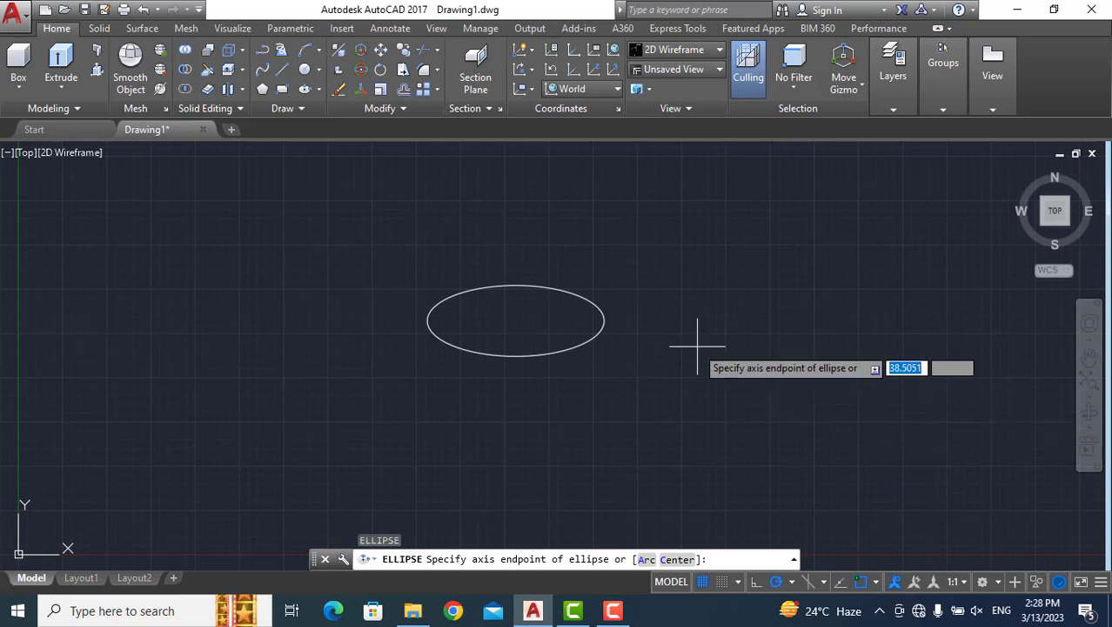
pyautogui.click(688, 337)
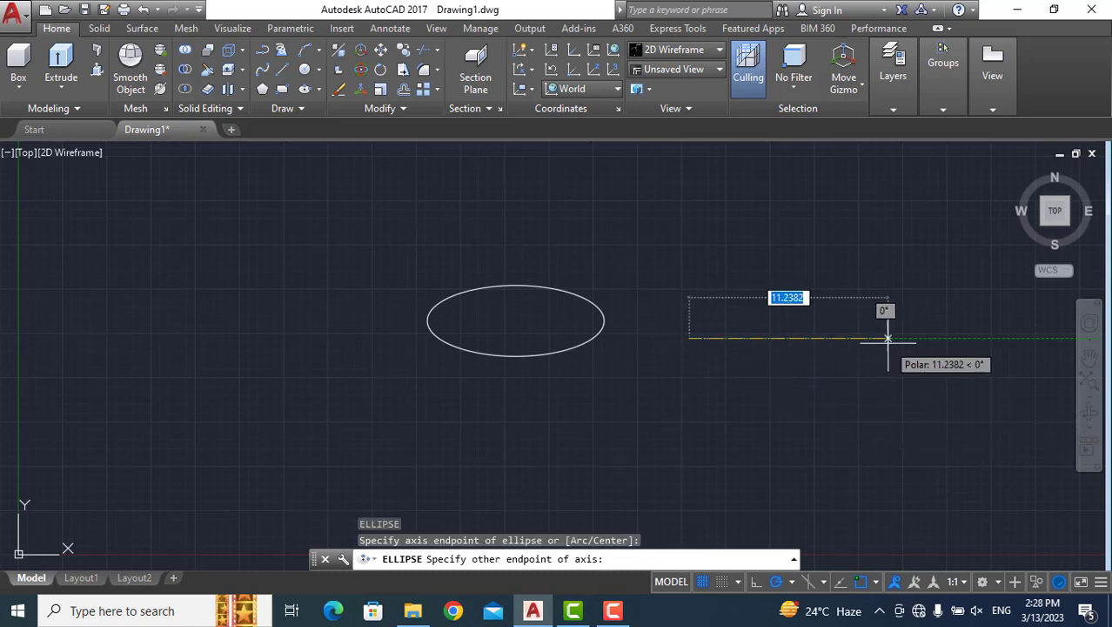
pyautogui.write('4')
pyautogui.press('Return')
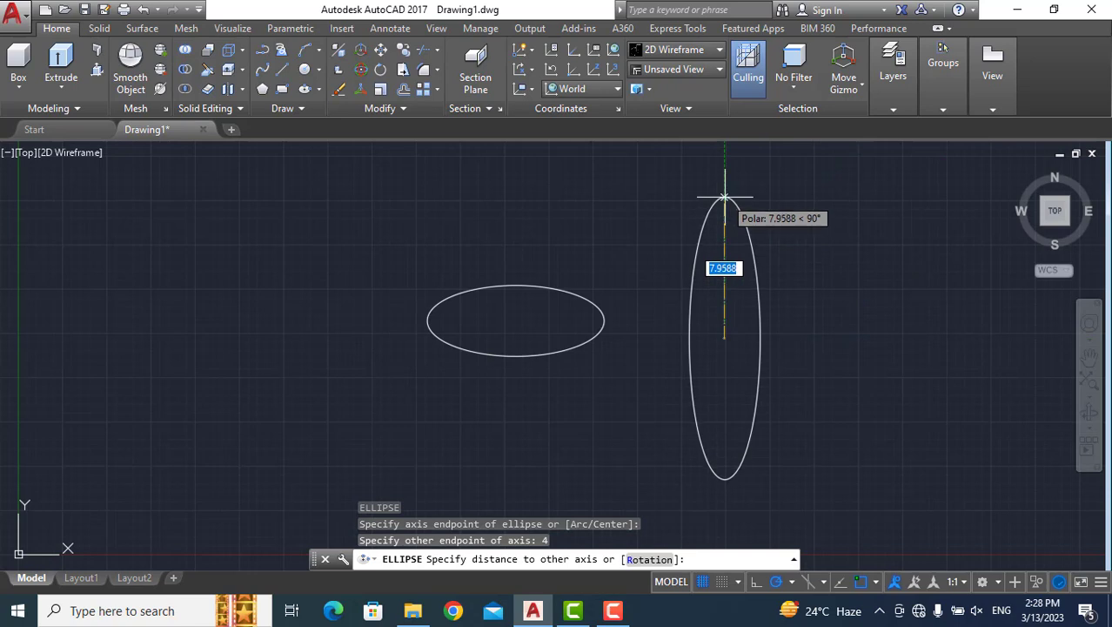
pyautogui.write('10')
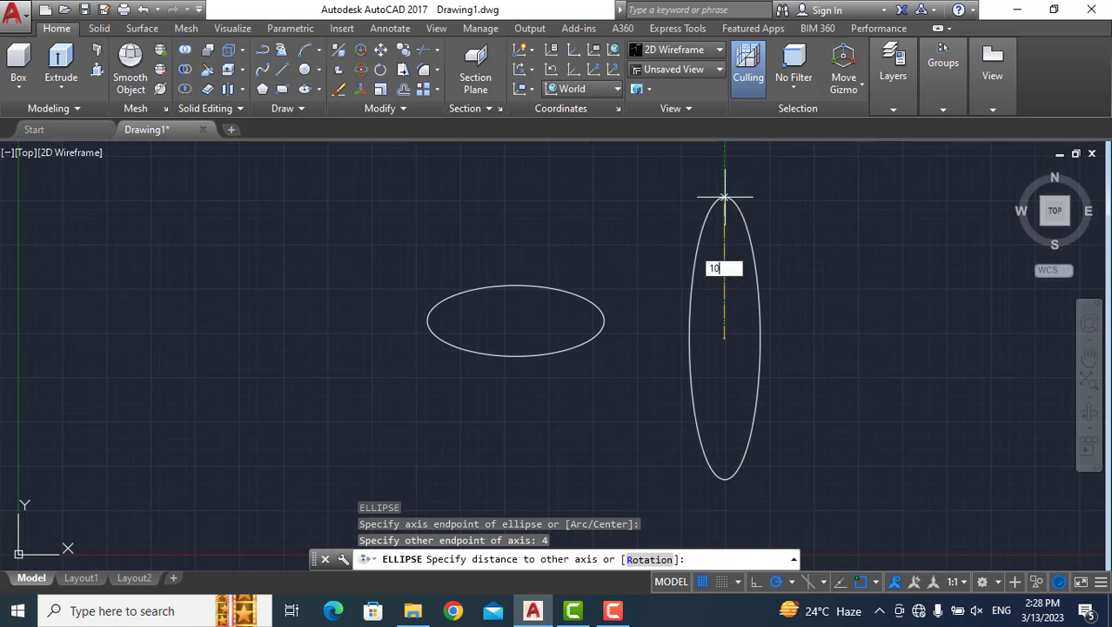
pyautogui.press('Return')
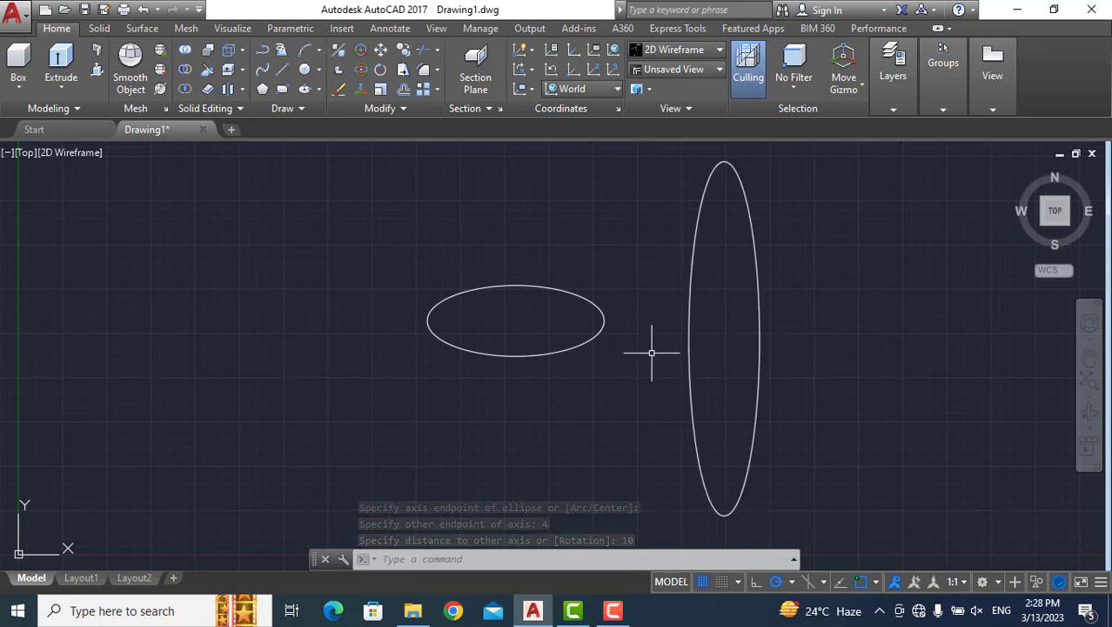
# Erase both the flat and the tall ellipse from the drawing.
pyautogui.moveTo(355, 451)
pyautogui.mouseDown()
pyautogui.moveTo(385, 506)
pyautogui.moveTo(436, 527)
pyautogui.moveTo(757, 515)
pyautogui.moveTo(912, 290)
pyautogui.moveTo(868, 143)
pyautogui.moveTo(676, 150)
pyautogui.moveTo(665, 166)
pyautogui.moveTo(409, 217)
pyautogui.mouseUp()
pyautogui.press('Delete')
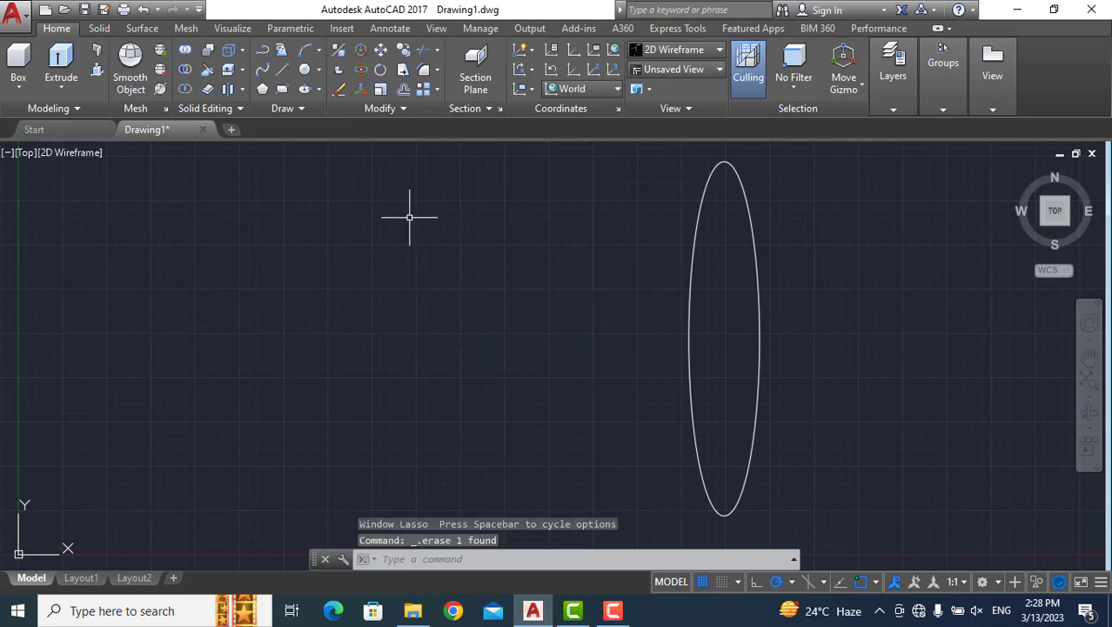
pyautogui.click(691, 321)
pyautogui.press('Delete')
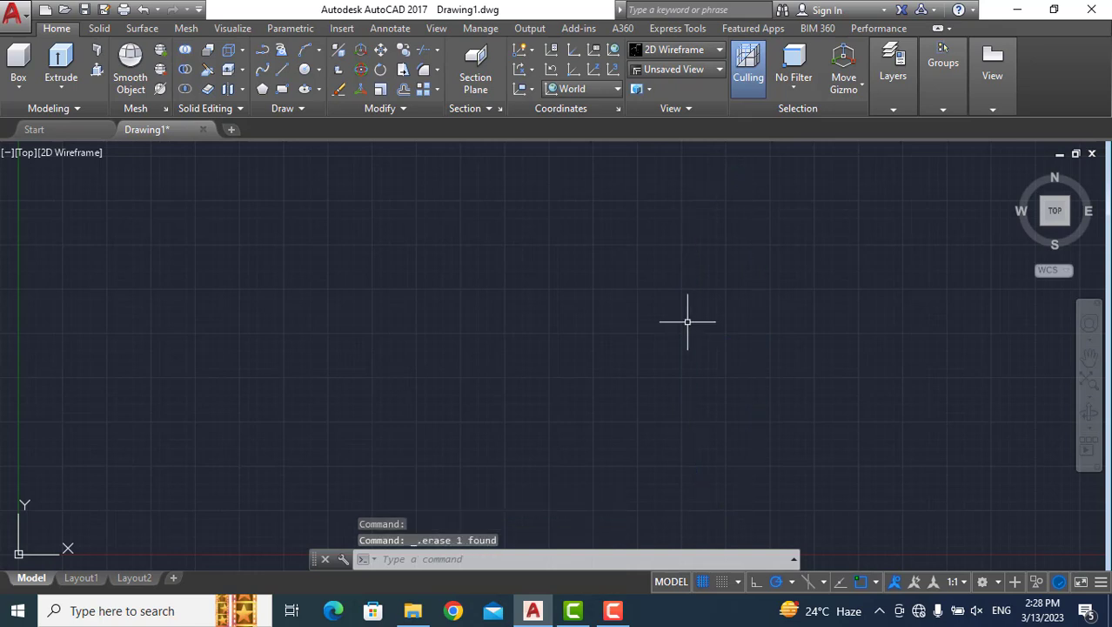
# Draw an ellipse using the Center option, with its horizontal axis endpoint 4 from the center and a distance of 2 to the other axis.
pyautogui.click(463, 561)
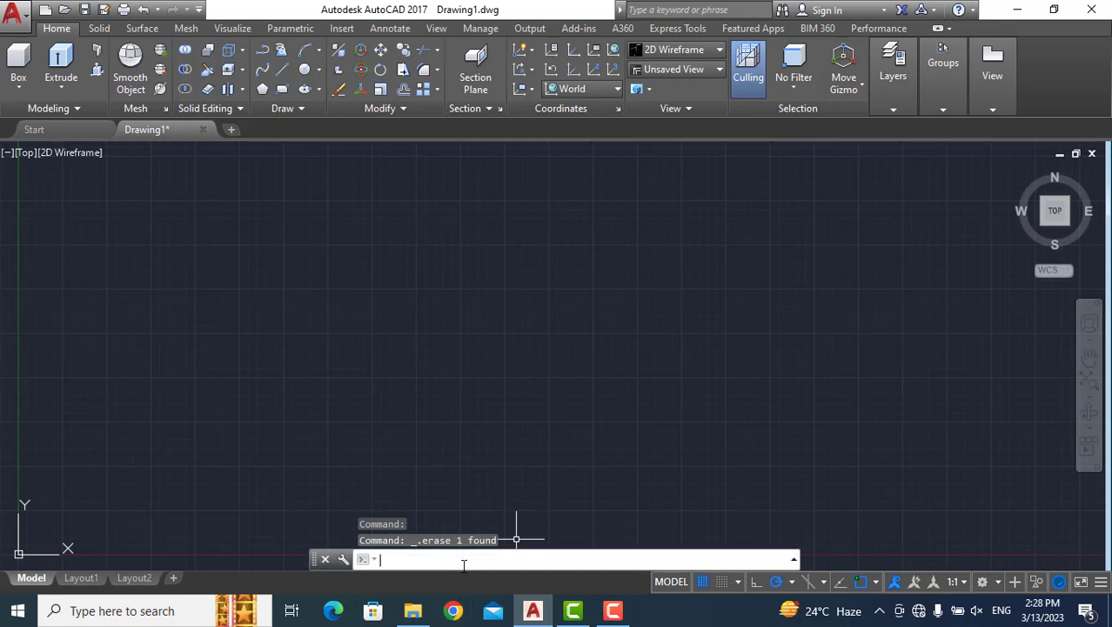
pyautogui.write('el')
pyautogui.press('Return')
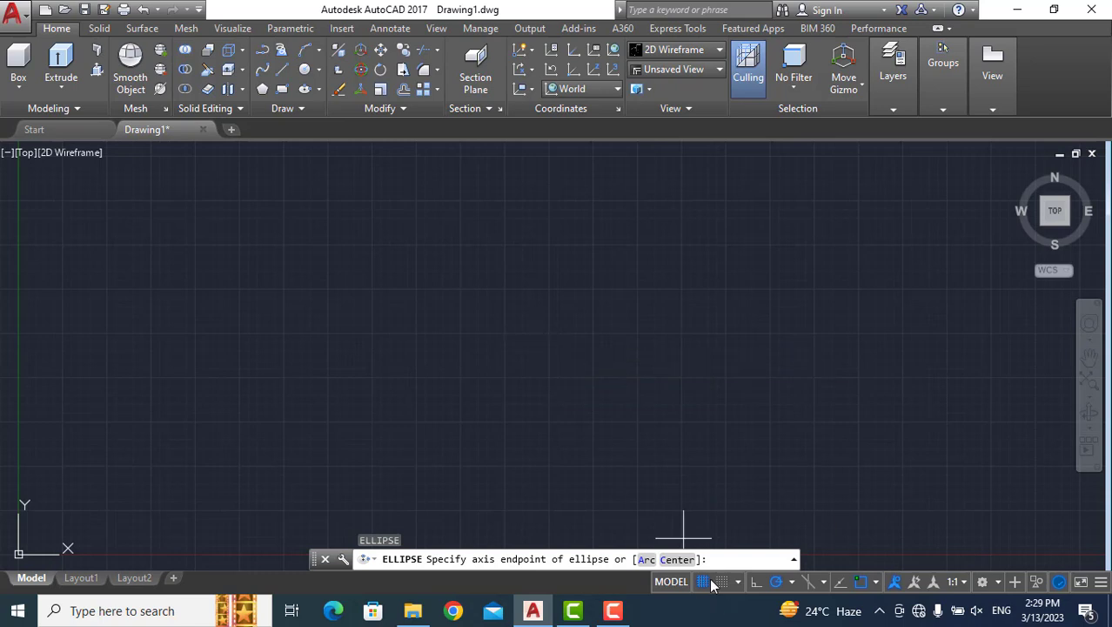
pyautogui.click(677, 558)
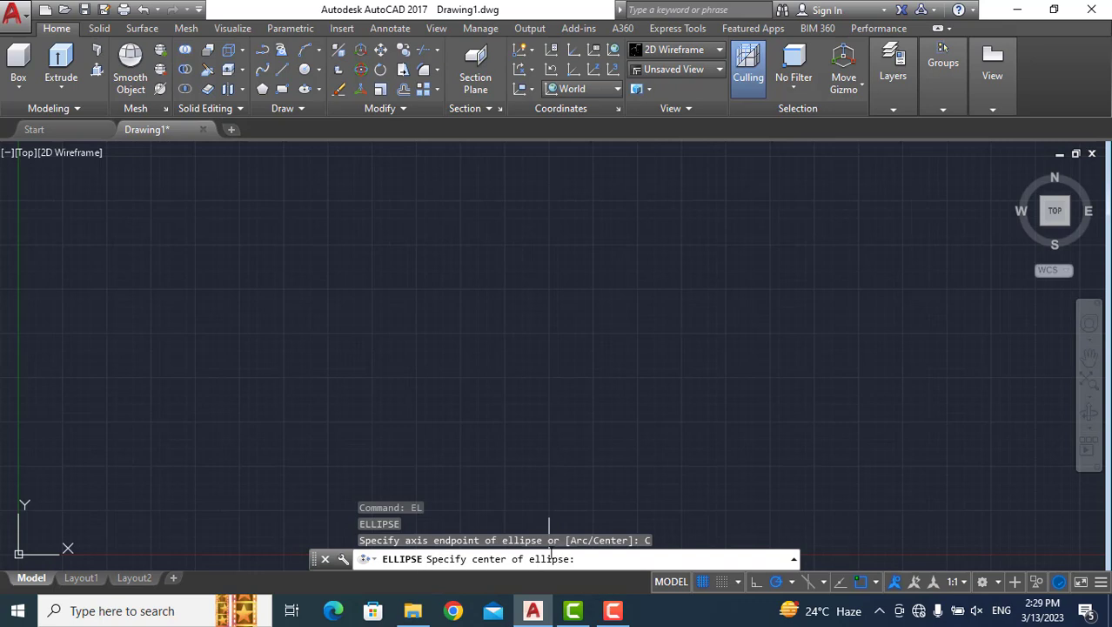
pyautogui.click(492, 328)
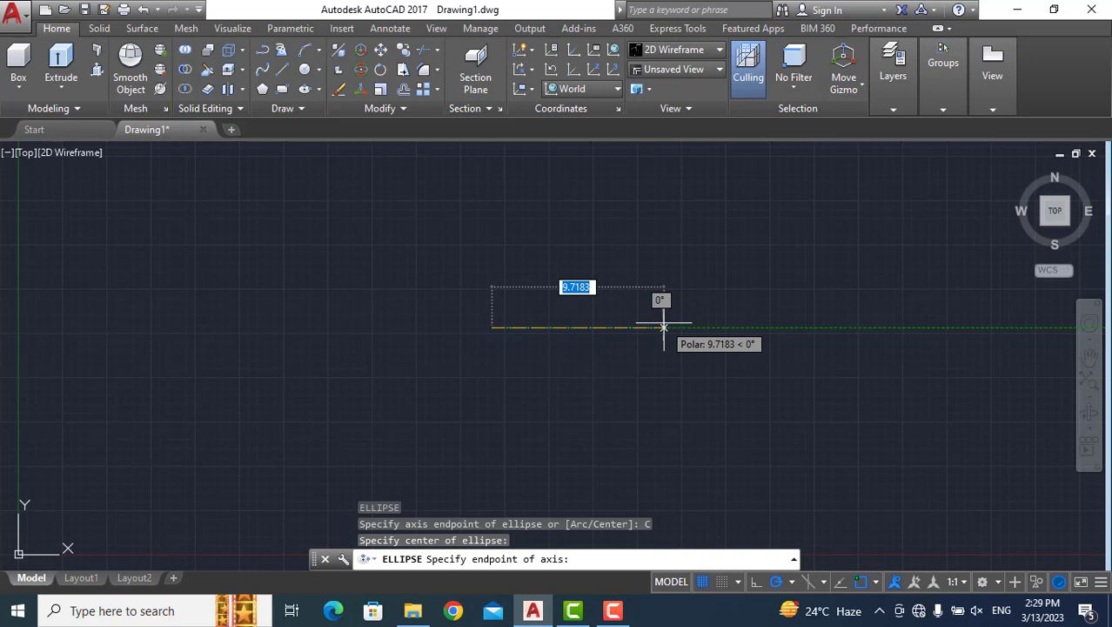
pyautogui.write('4')
pyautogui.press('Return')
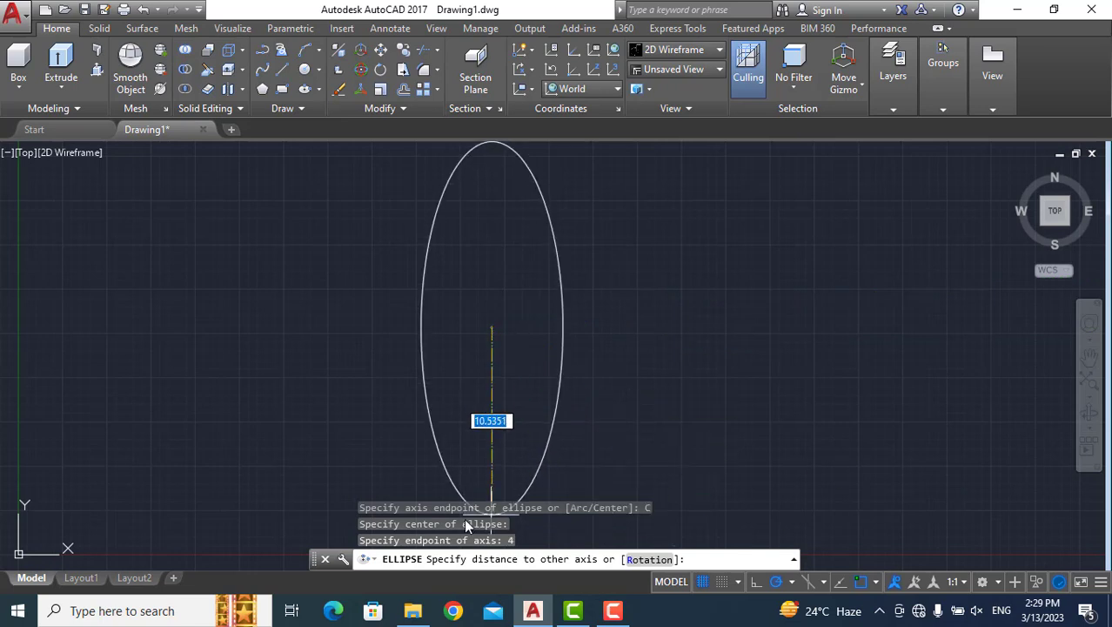
pyautogui.write('2')
pyautogui.press('Return')
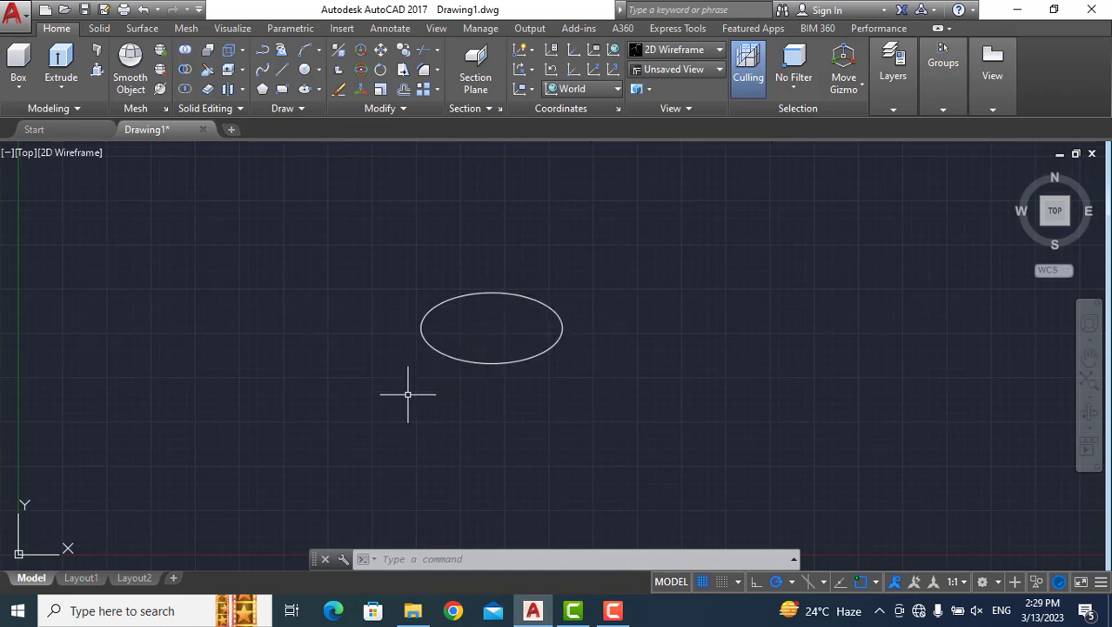
# Erase the ellipse drawn from its center.
pyautogui.moveTo(344, 400)
pyautogui.mouseDown()
pyautogui.moveTo(509, 447)
pyautogui.moveTo(694, 314)
pyautogui.moveTo(466, 224)
pyautogui.moveTo(432, 230)
pyautogui.mouseUp()
pyautogui.press('Delete')
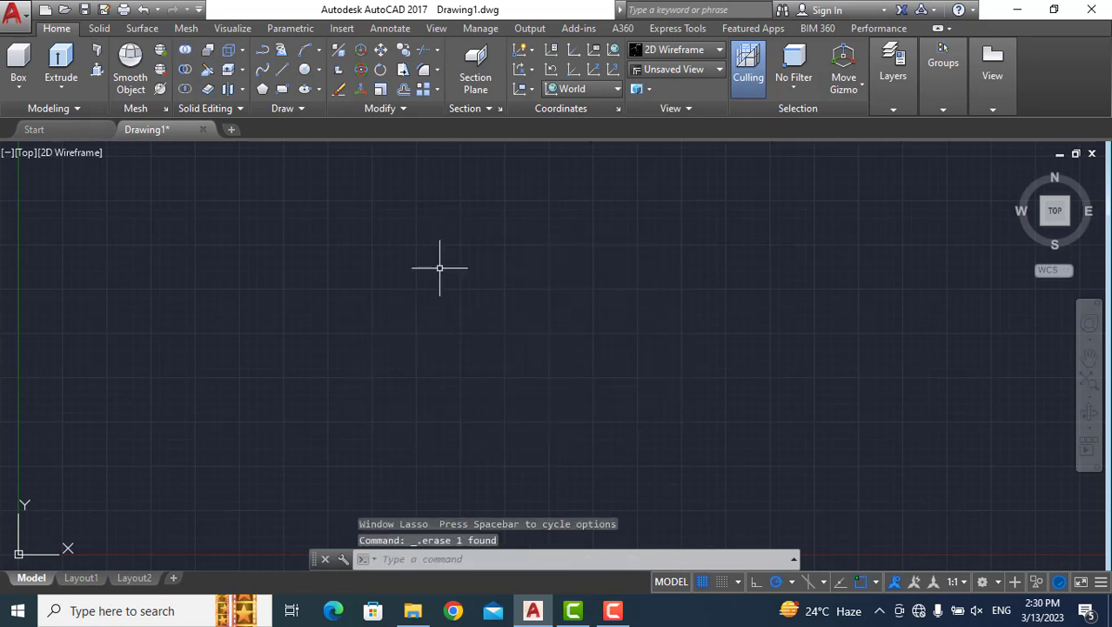
# Start an elliptical arc with the Ellipse command's Arc option, giving it a horizontal axis of 10 and a distance of 3 to the other axis.
pyautogui.click(474, 563)
pyautogui.write('el')
pyautogui.press('Return')
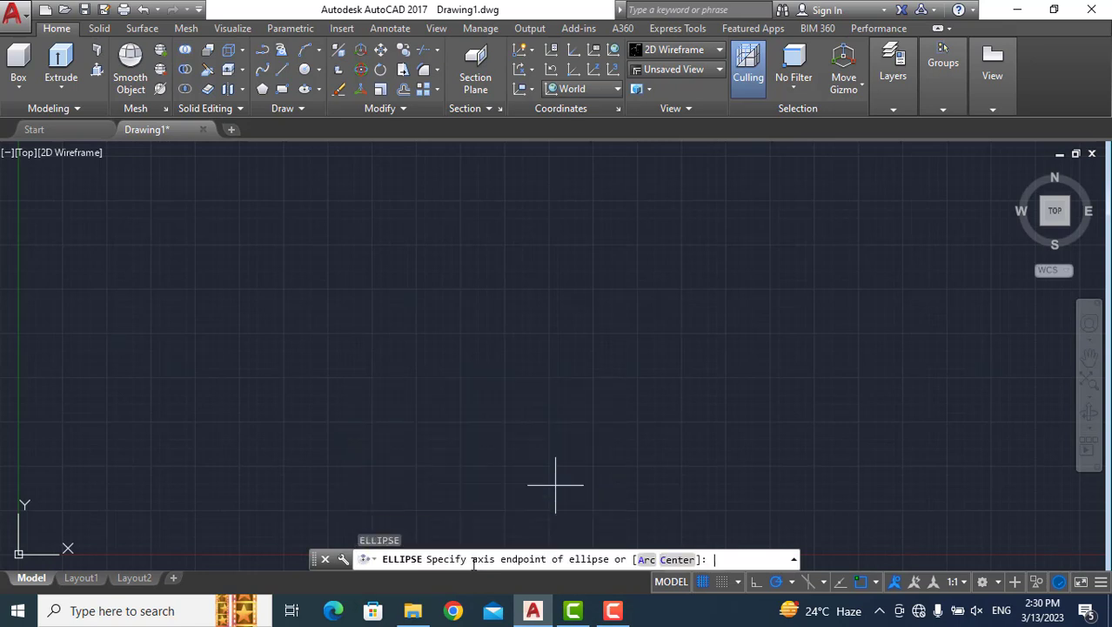
pyautogui.click(646, 563)
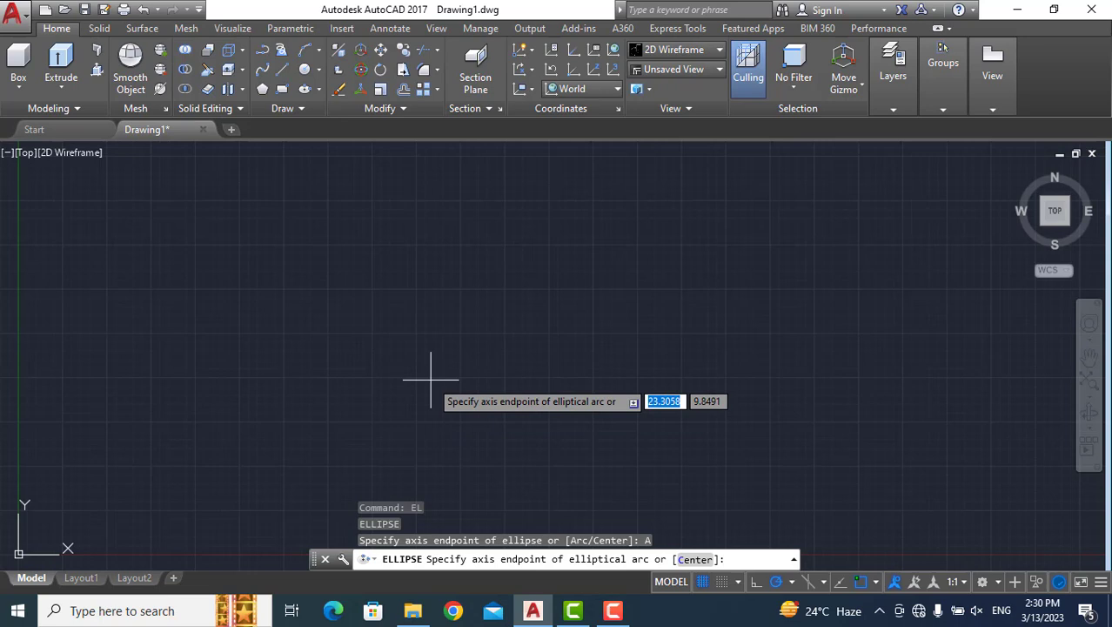
pyautogui.click(404, 344)
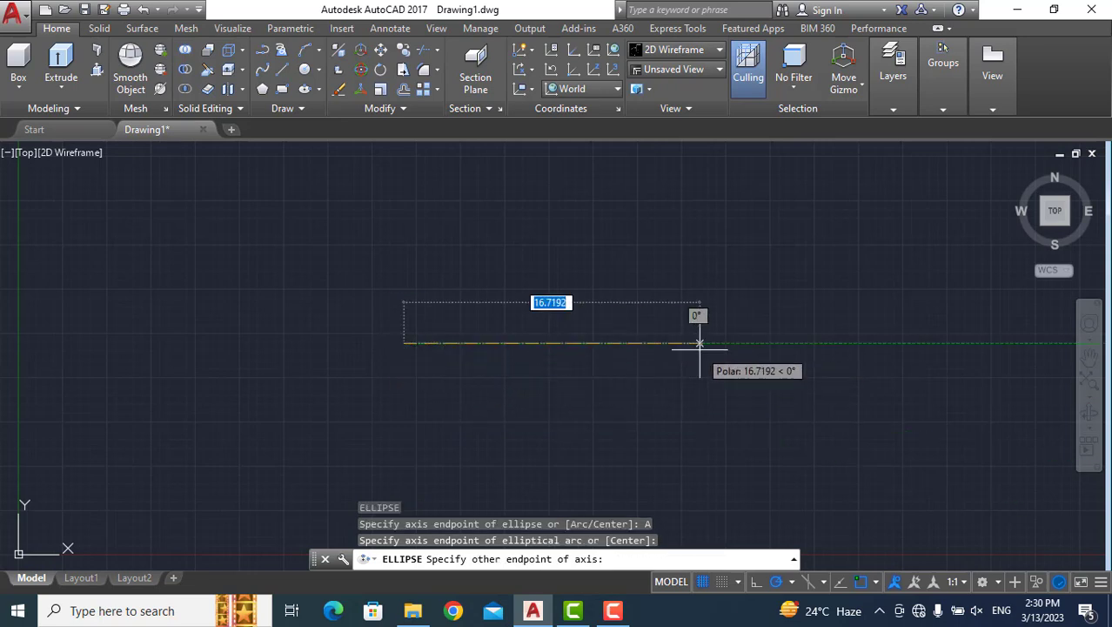
pyautogui.write('10')
pyautogui.press('Return')
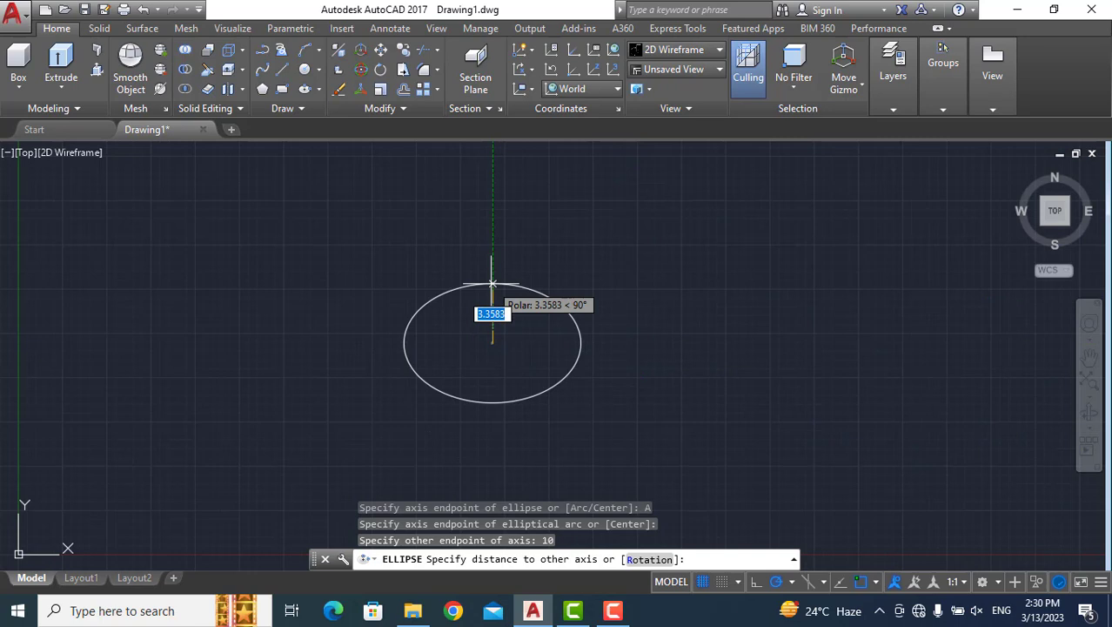
pyautogui.write('3')
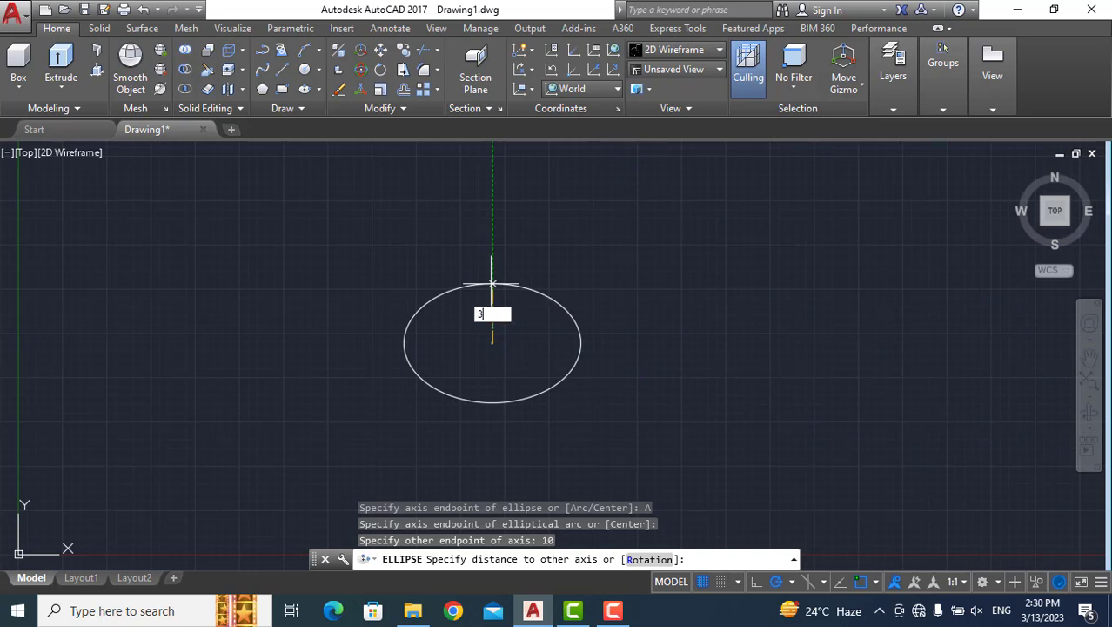
pyautogui.press('Return')
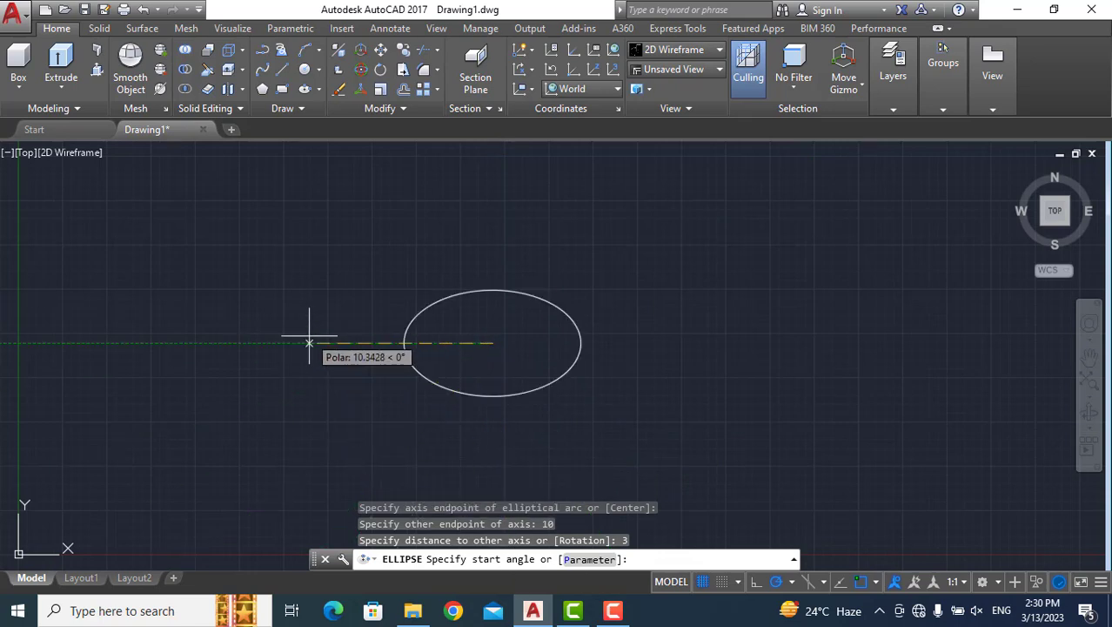
# Finish the elliptical arc with a start angle of 0 and an end angle of 90.
pyautogui.write('0')
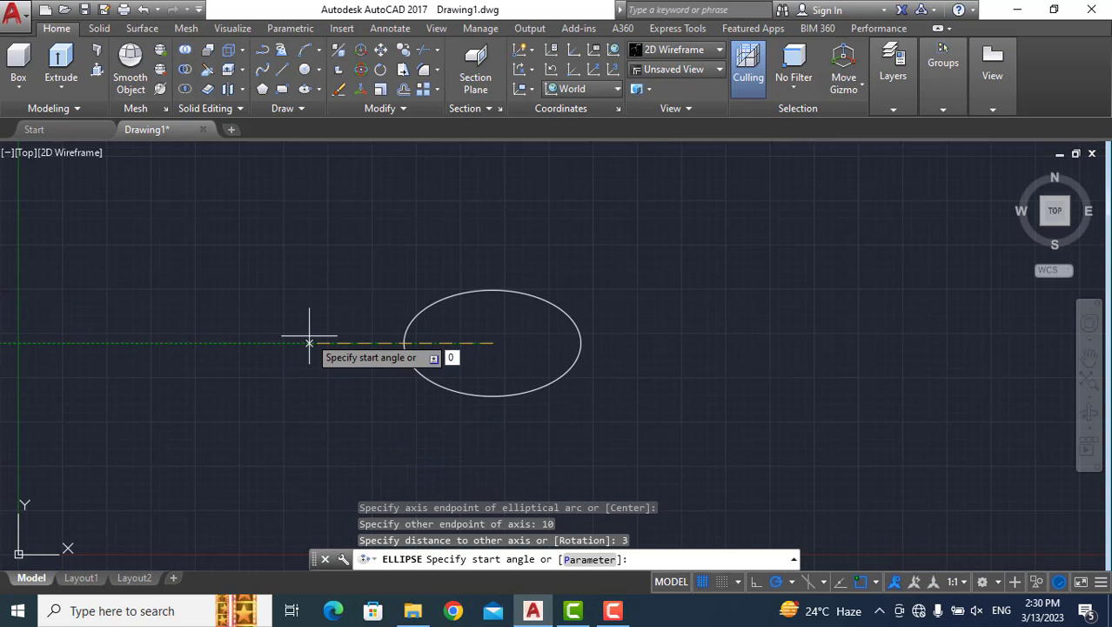
pyautogui.press('Return')
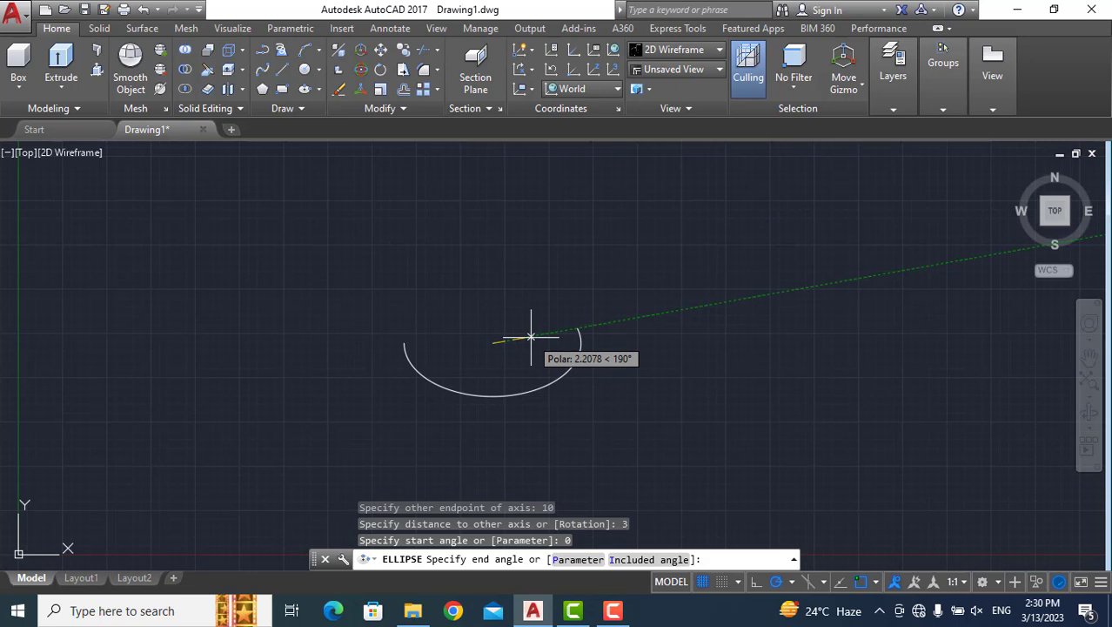
pyautogui.write('9')
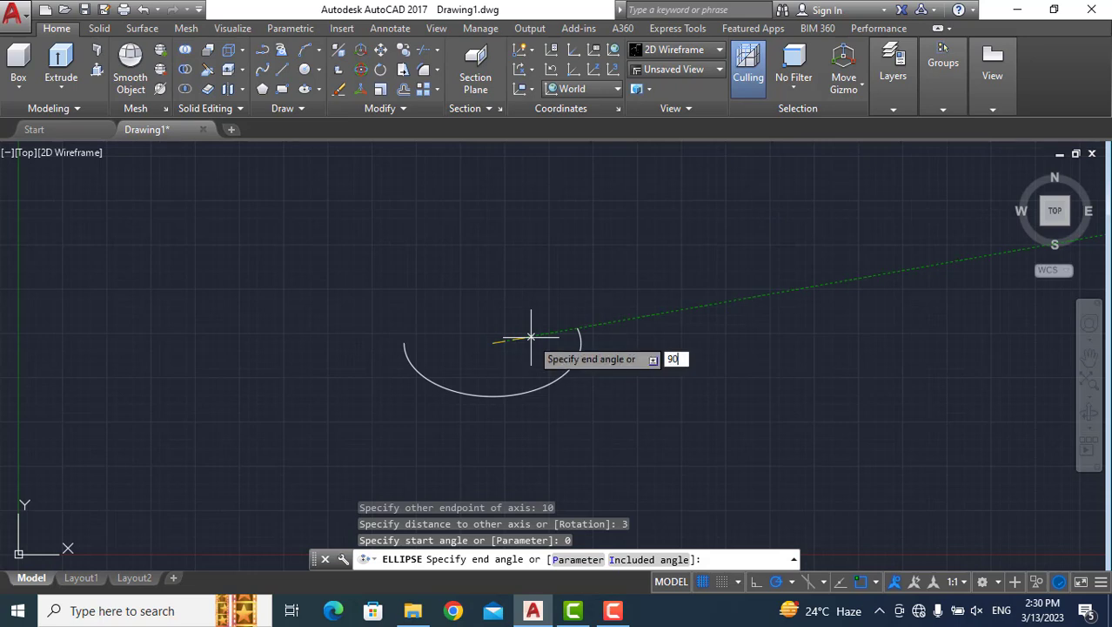
pyautogui.write('0')
pyautogui.press('Return')
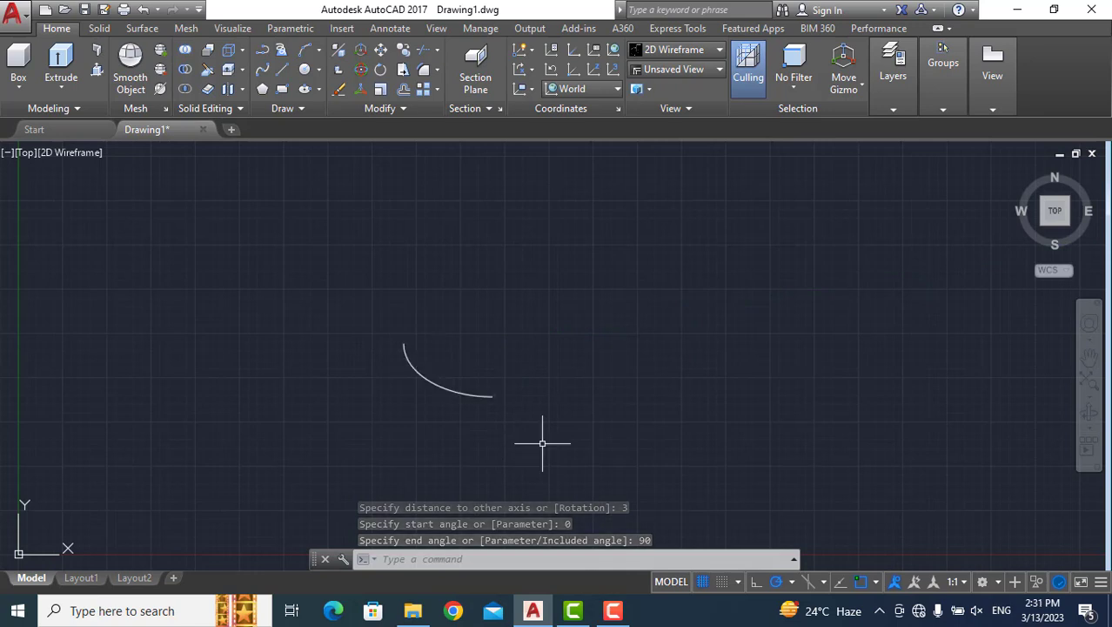
# Start a second elliptical arc right of the quarter arc, with a horizontal axis of 10 and a distance of 4 to the other axis.
pyautogui.write('el')
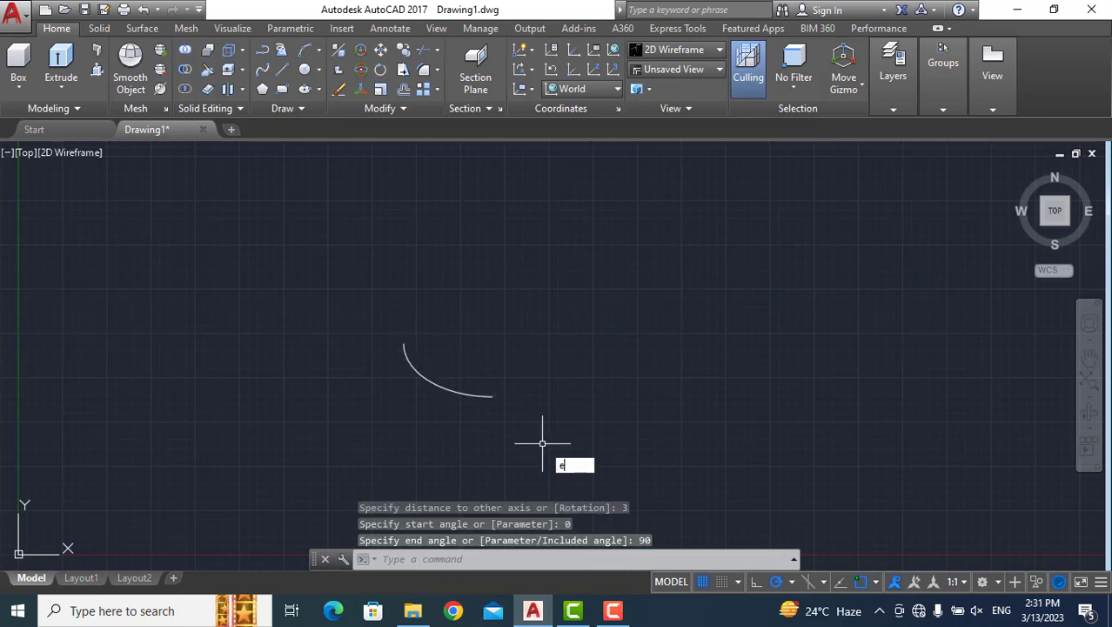
pyautogui.press('Return')
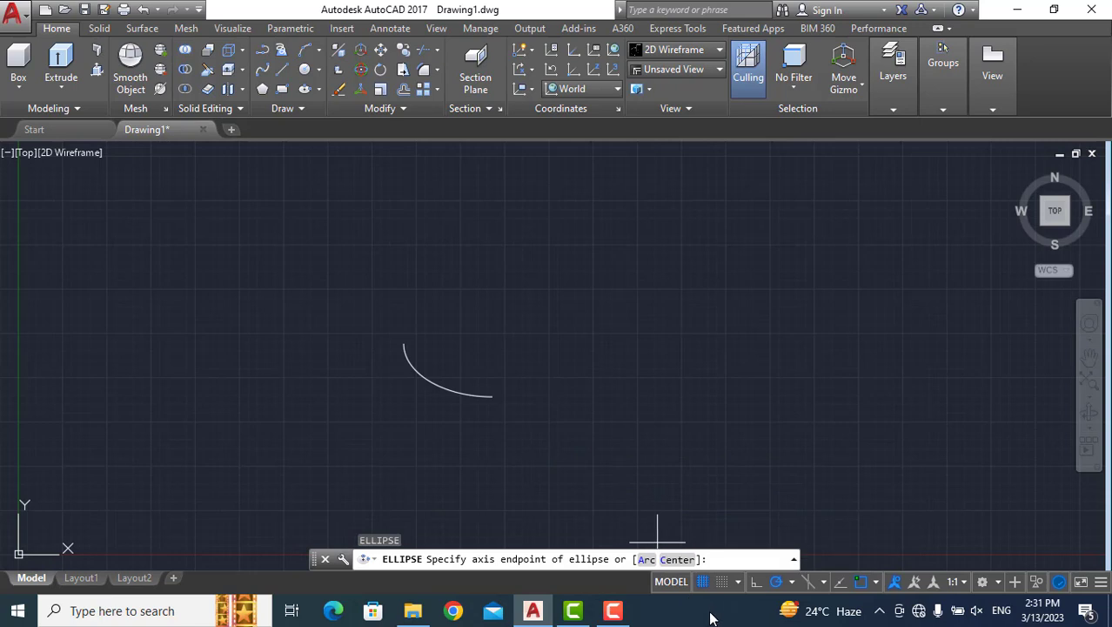
pyautogui.click(649, 560)
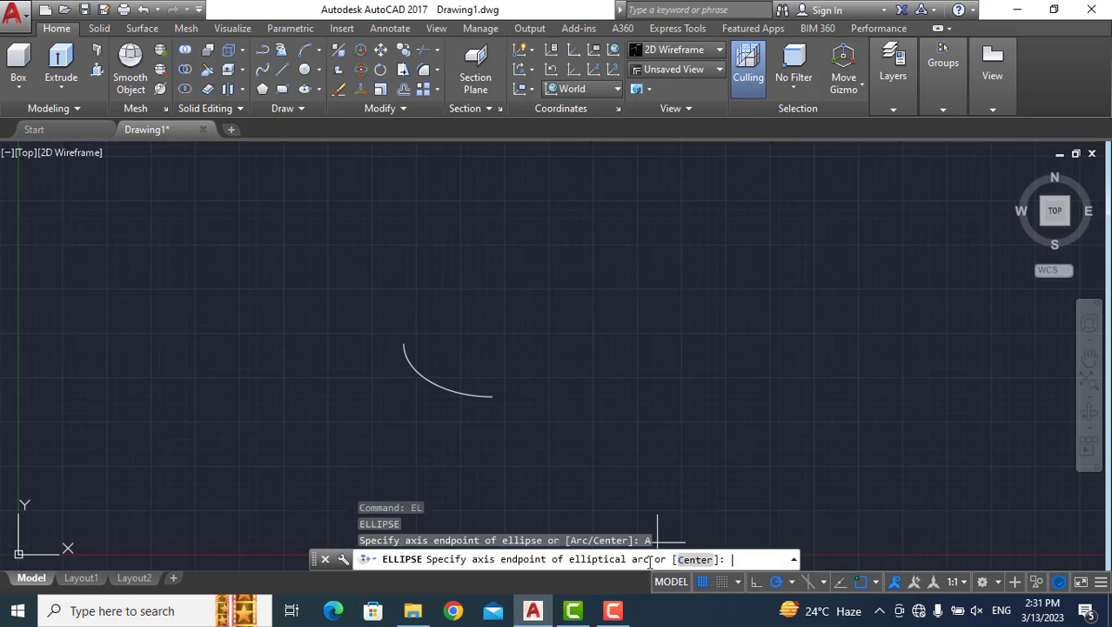
pyautogui.click(575, 315)
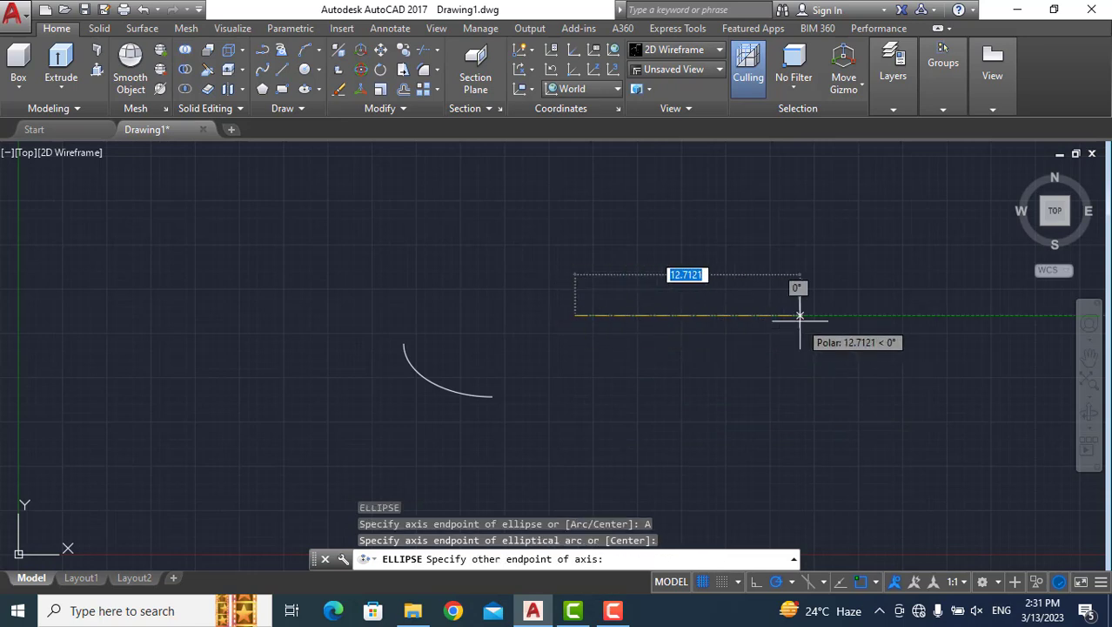
pyautogui.write('10')
pyautogui.press('Return')
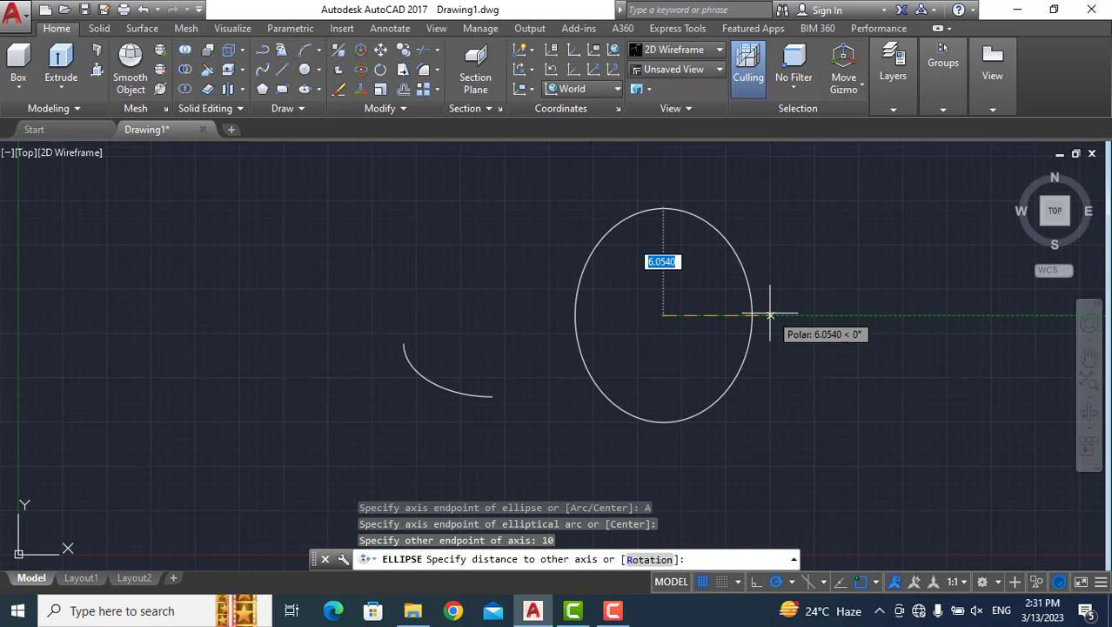
pyautogui.write('4')
pyautogui.press('Return')
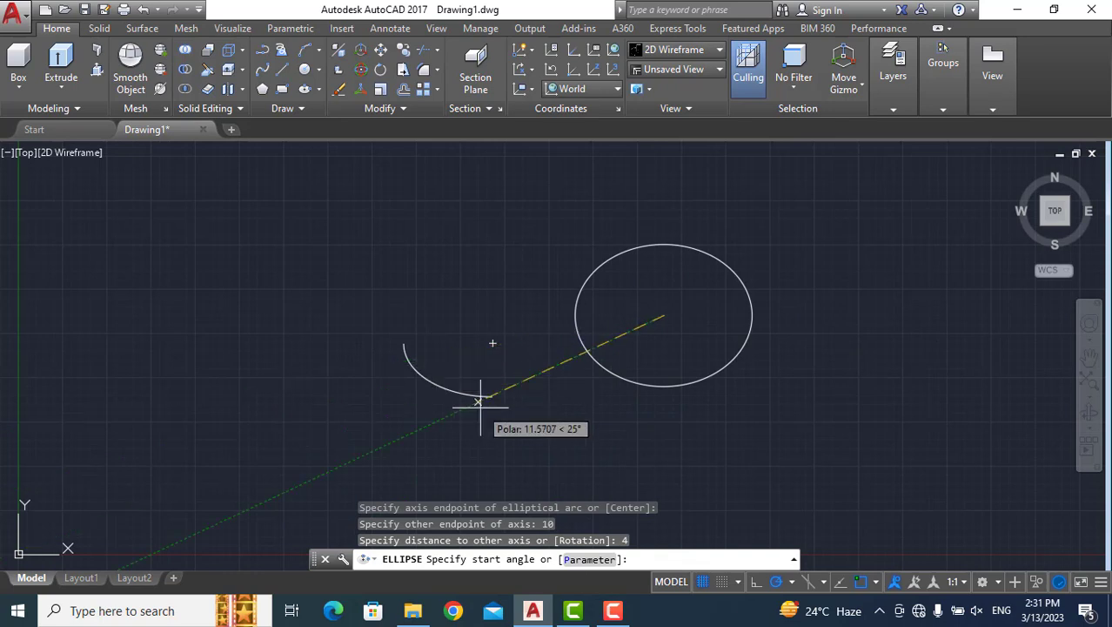
# Finish the second elliptical arc with a start angle of 180 and an end angle of 0.
pyautogui.write('1')
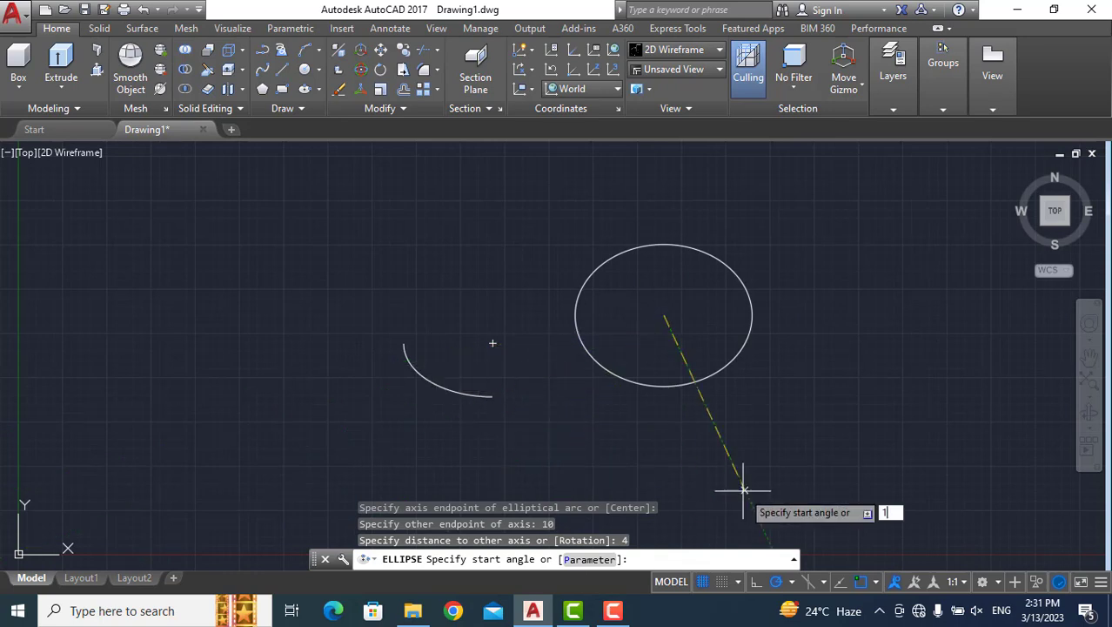
pyautogui.write('80')
pyautogui.press('Return')
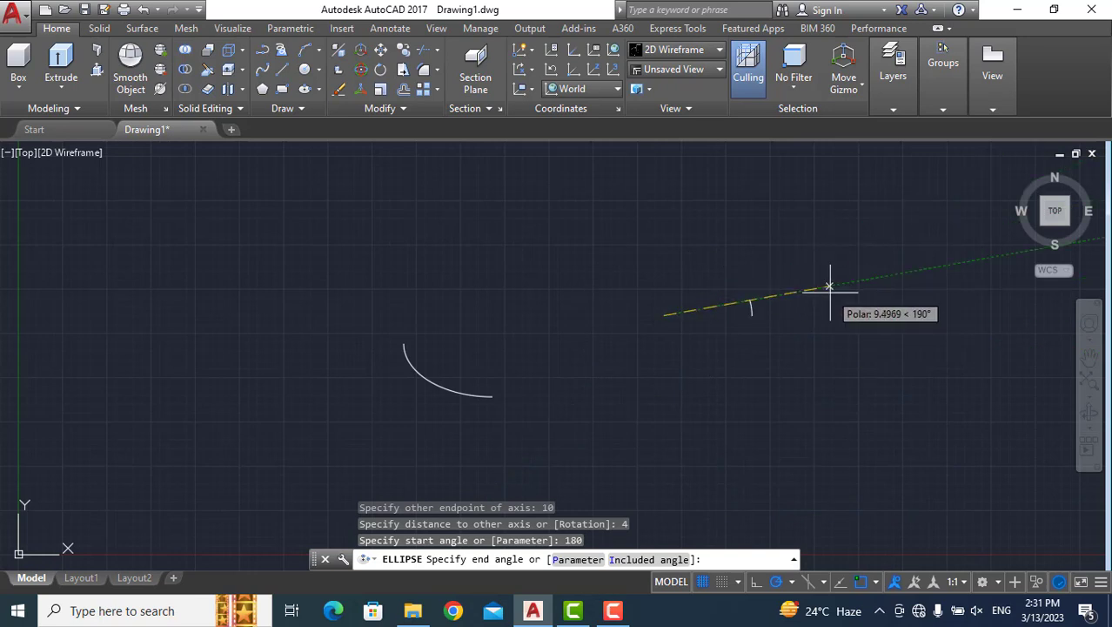
pyautogui.write('0')
pyautogui.press('Return')
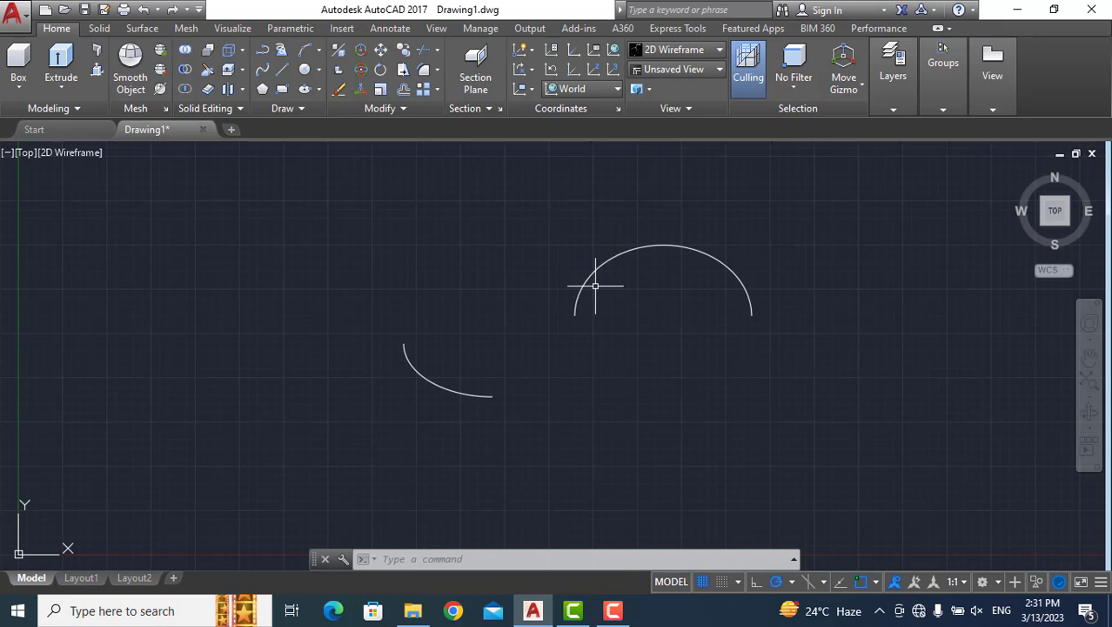
# Start a third elliptical arc below the upper half-ellipse, with a horizontal axis of 10 and a distance of 4 to the other axis.
pyautogui.write('el')
pyautogui.press('Return')
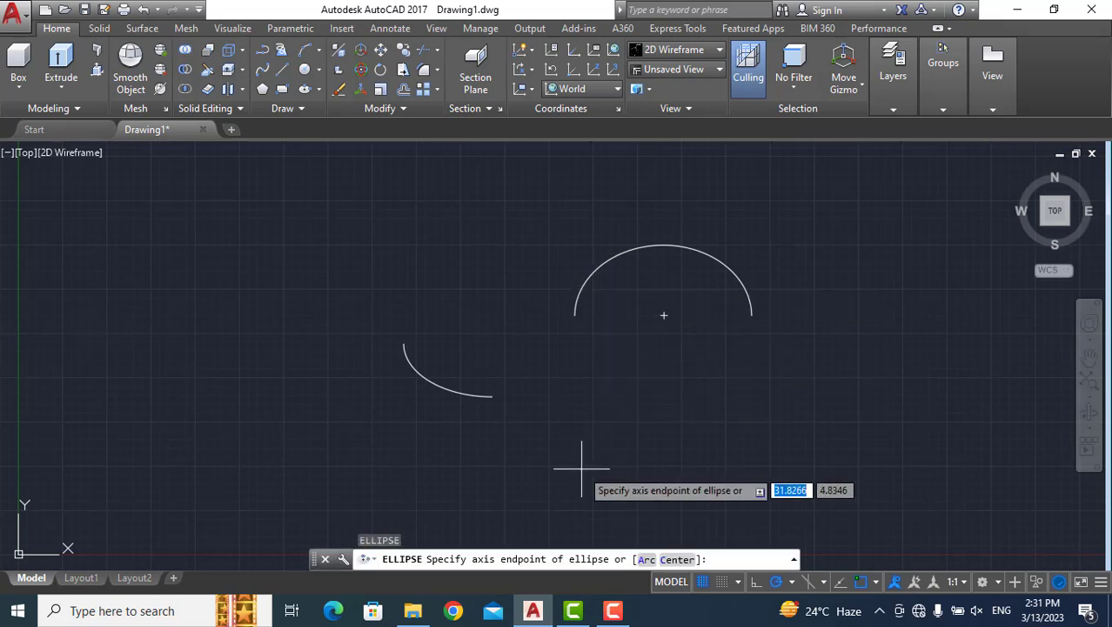
pyautogui.click(647, 560)
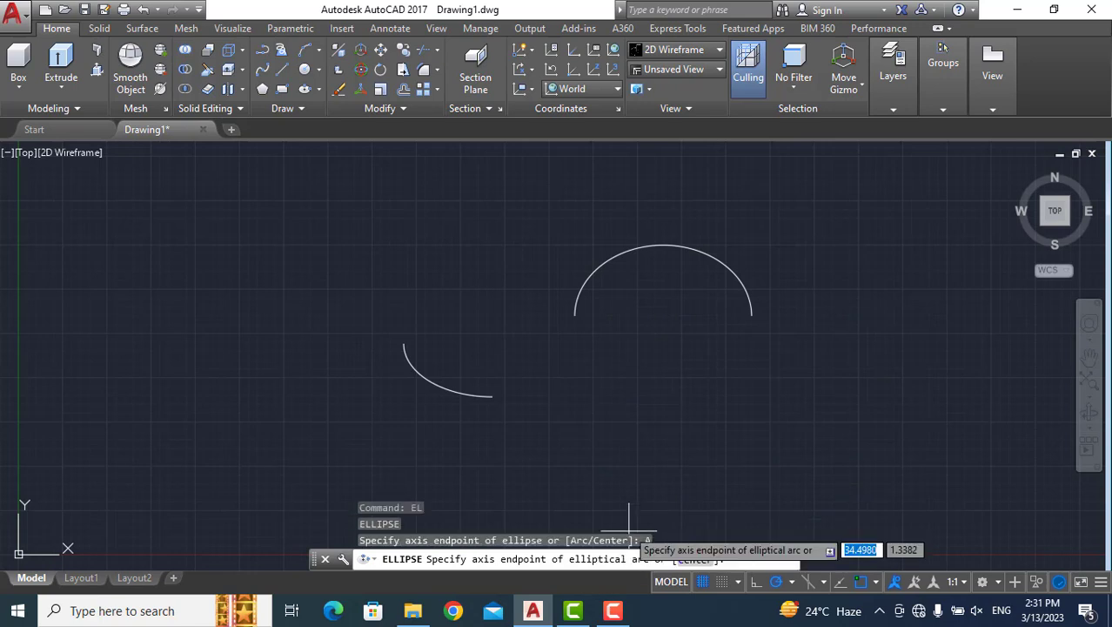
pyautogui.click(586, 441)
pyautogui.write('10')
pyautogui.press('Return')
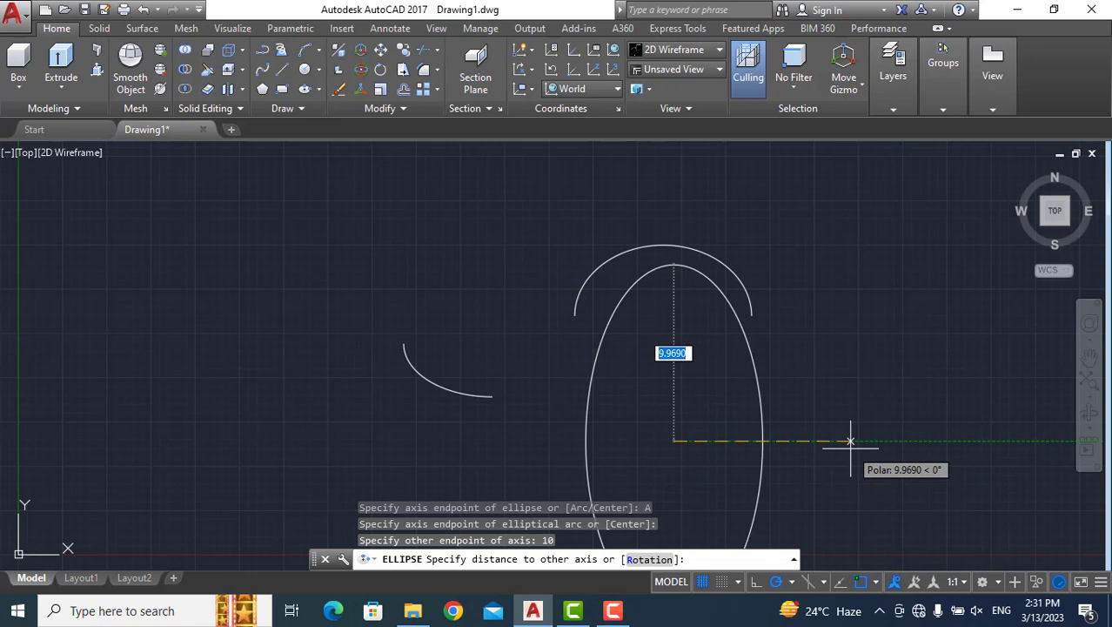
pyautogui.write('4')
pyautogui.press('Return')
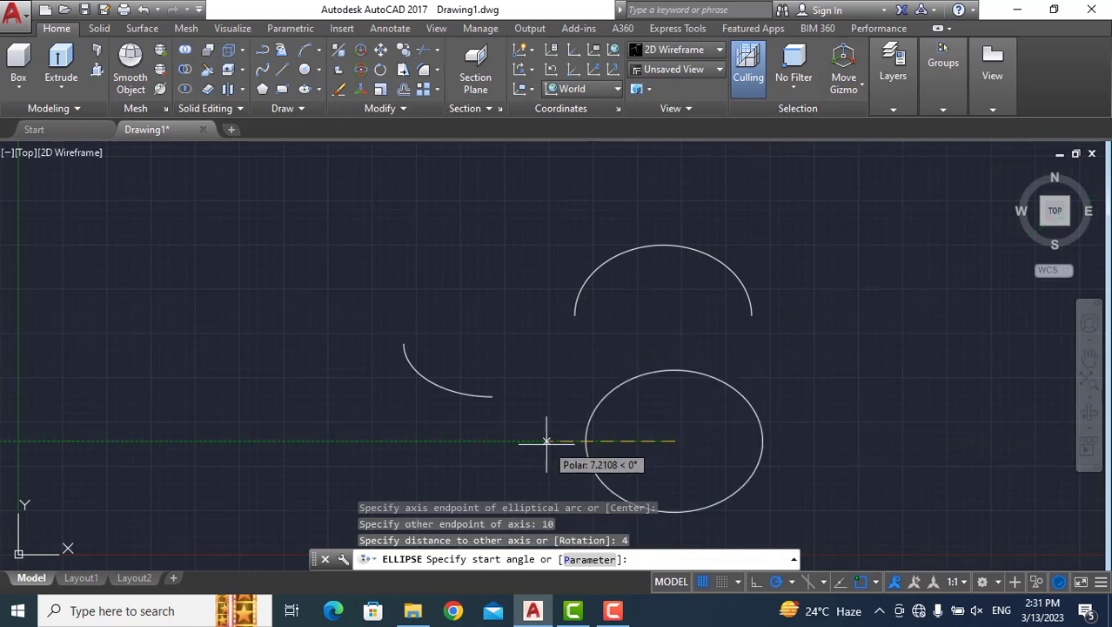
# Finish the third elliptical arc with a start angle of 0 and an end angle of 180.
pyautogui.write('0')
pyautogui.press('Return')
pyautogui.write('180')
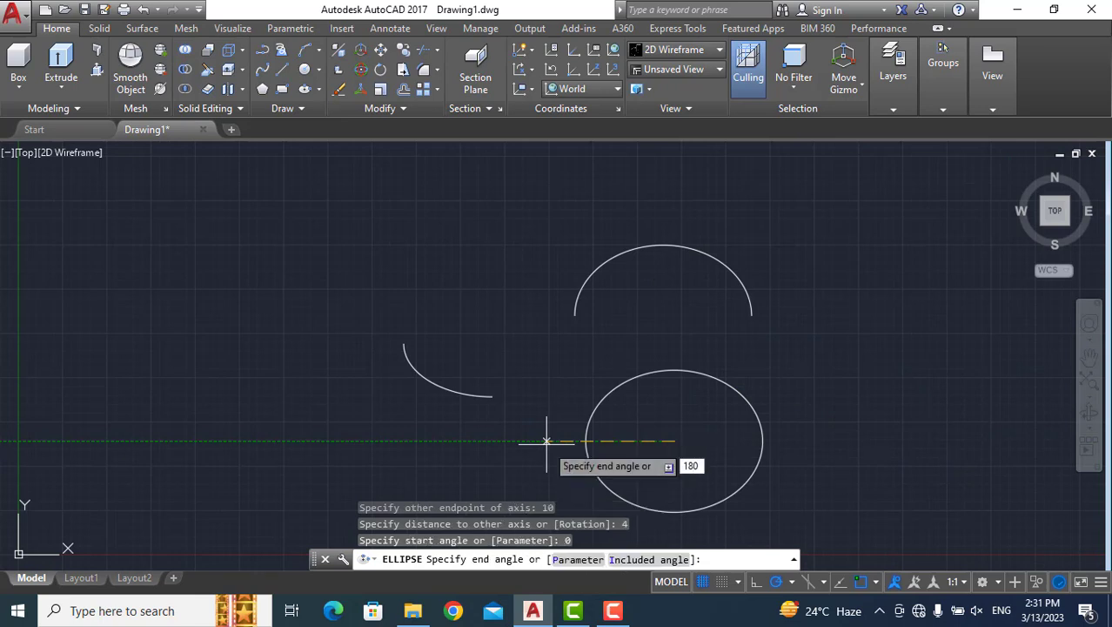
pyautogui.press('Return')
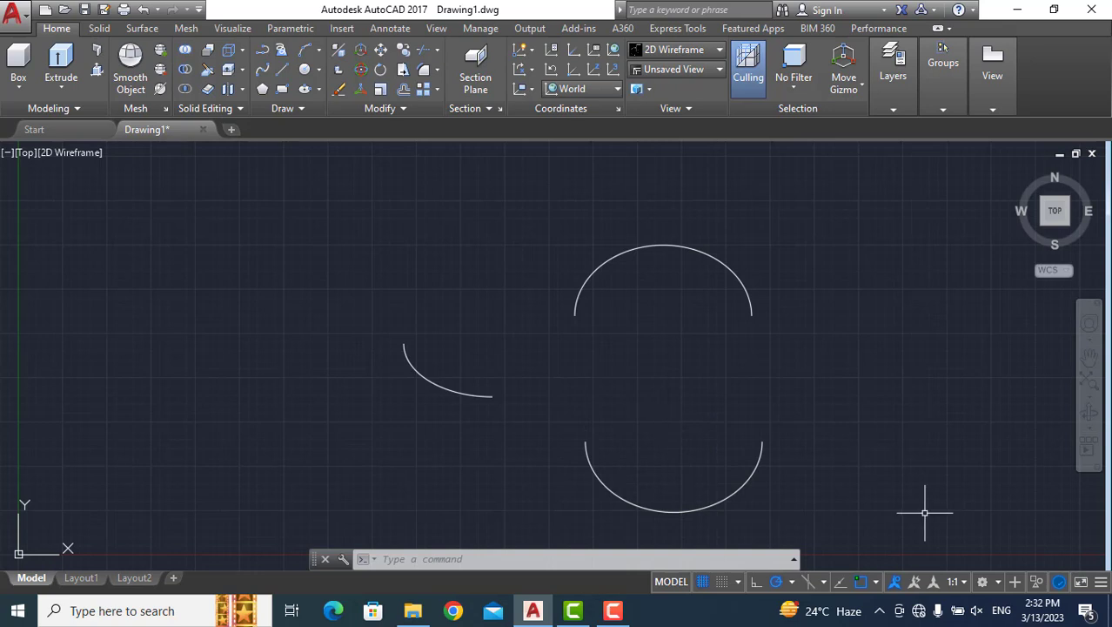
# Start a fourth elliptical arc left of the quarter arc, with a horizontal axis of 10 and a distance of 4 to the other axis.
pyautogui.write('el')
pyautogui.press('Return')
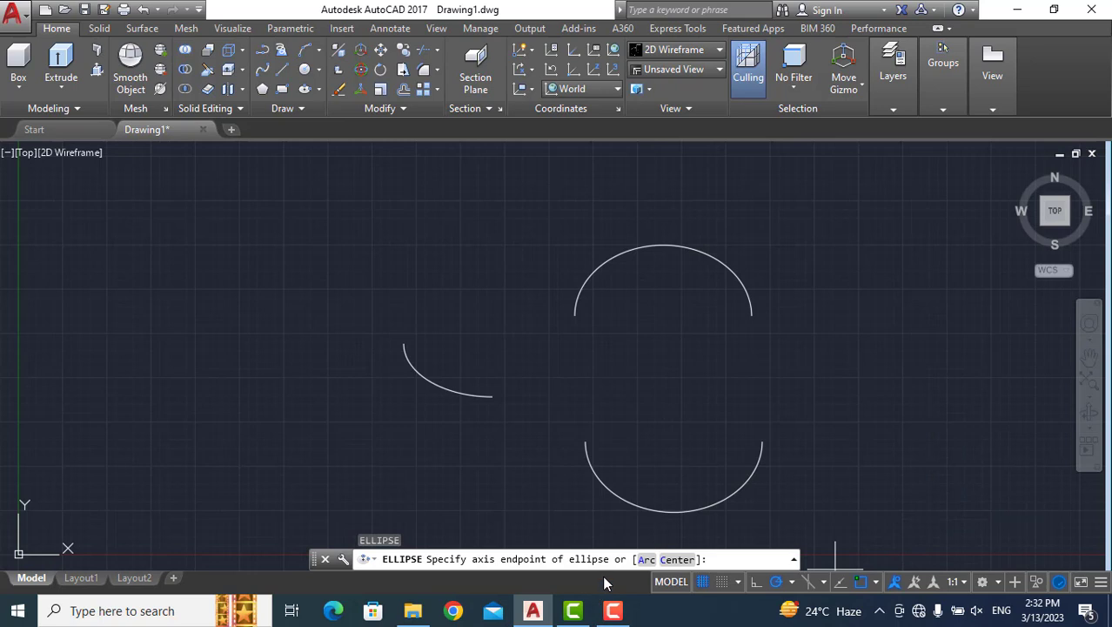
pyautogui.click(645, 561)
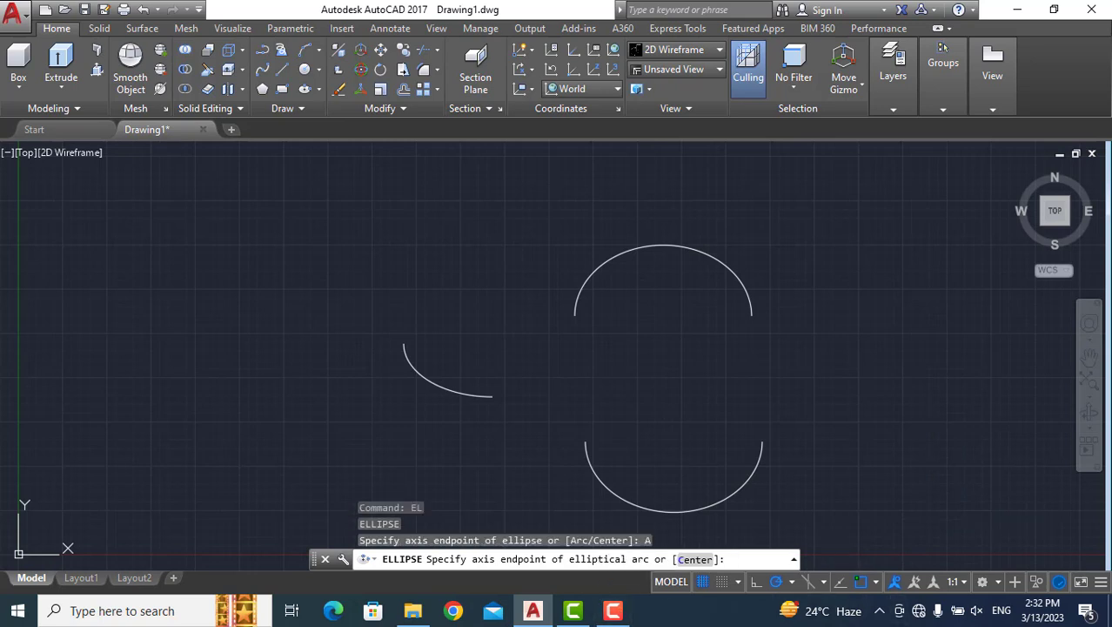
pyautogui.click(159, 416)
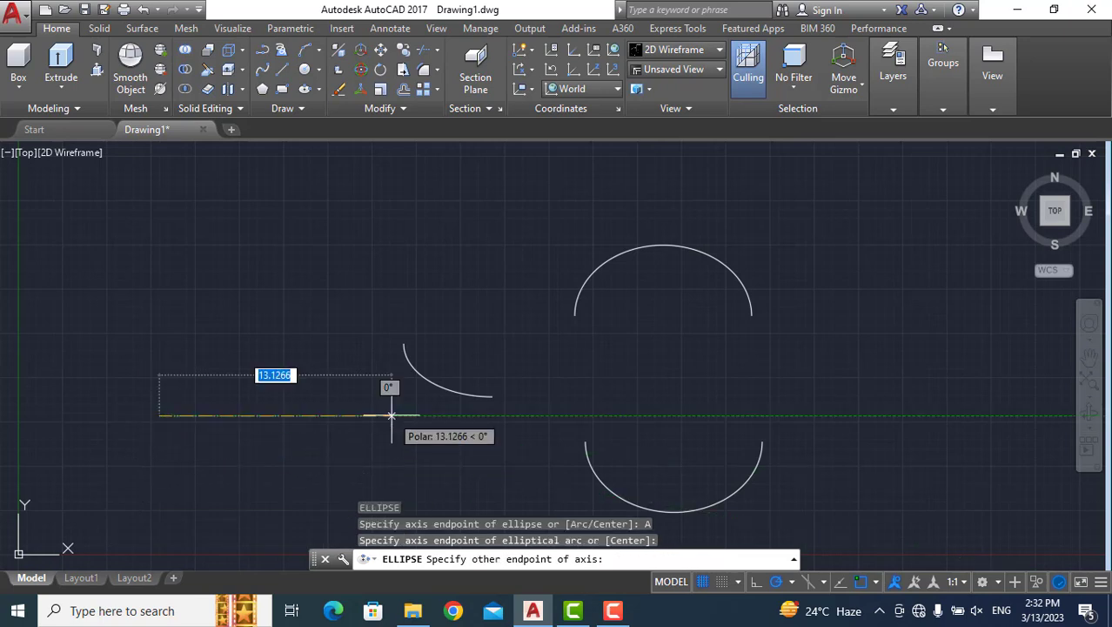
pyautogui.write('10')
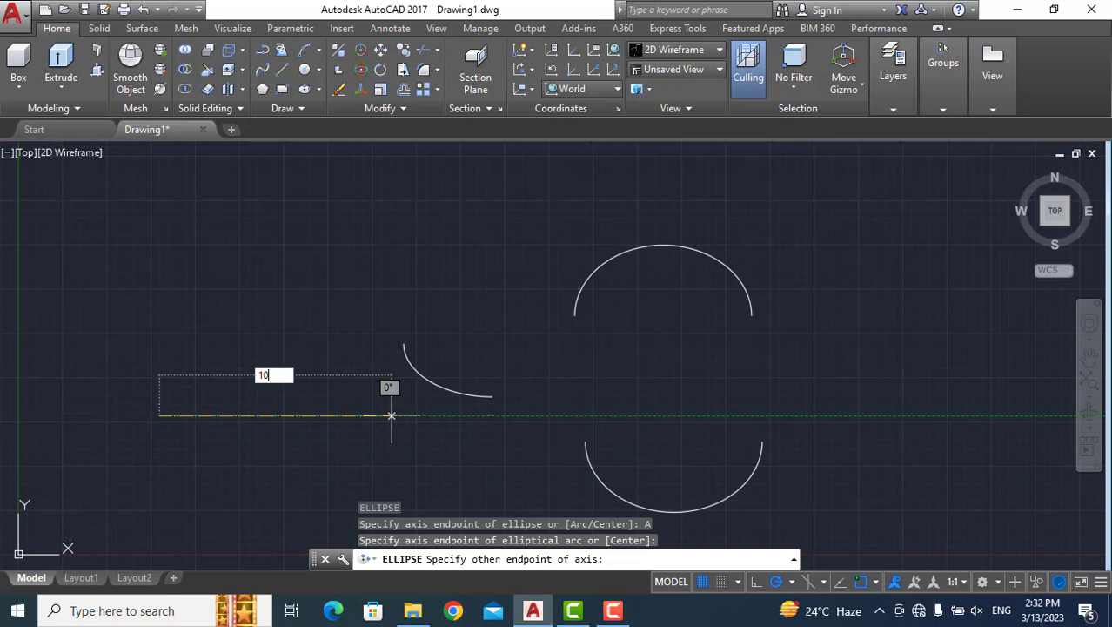
pyautogui.press('Return')
pyautogui.write('4')
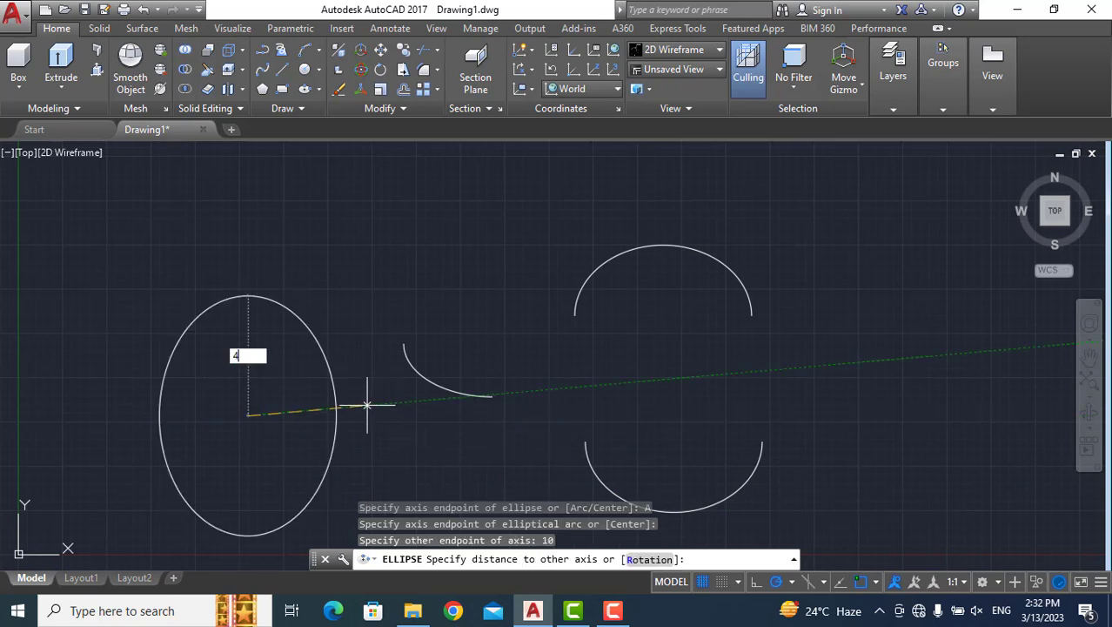
pyautogui.press('Return')
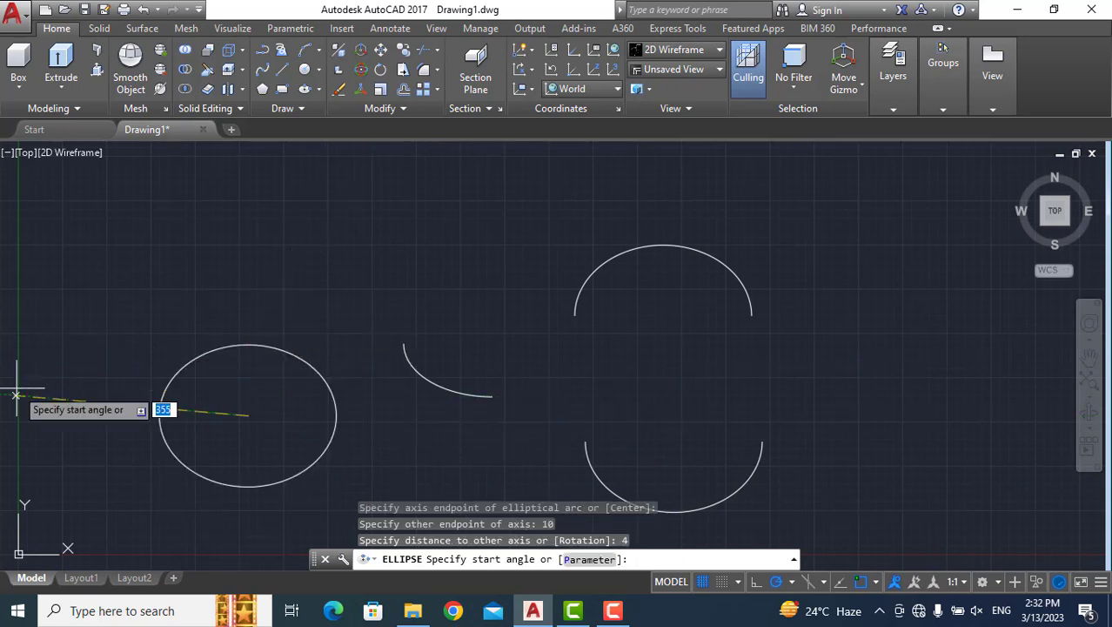
# Finish the fourth elliptical arc with a start angle of 0 and an end angle of 270.
pyautogui.write('0')
pyautogui.press('Return')
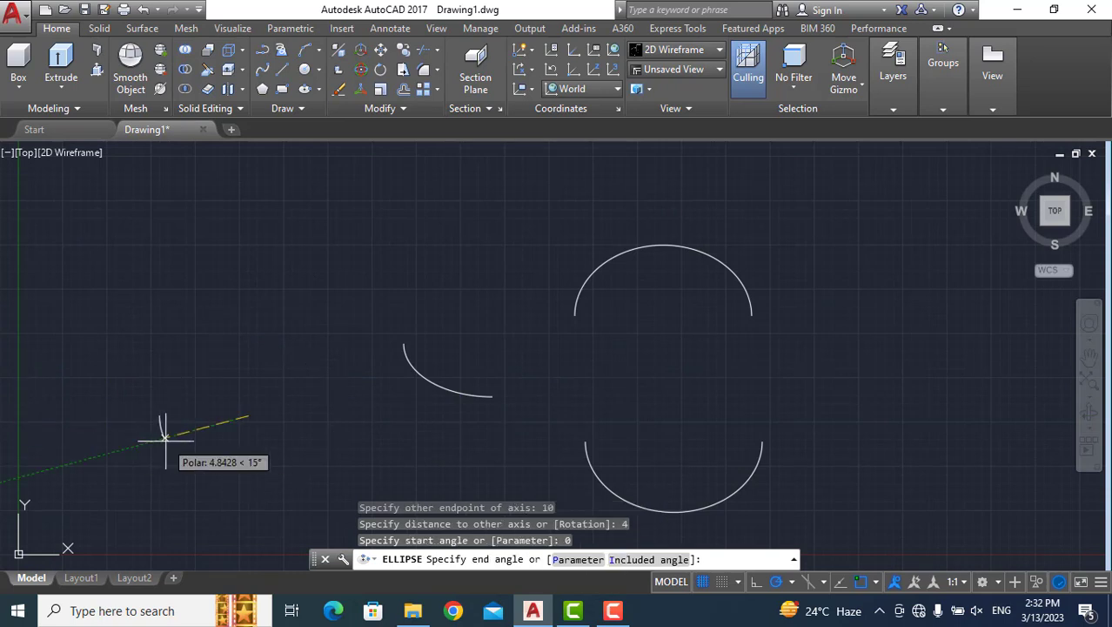
pyautogui.write('270')
pyautogui.press('Return')
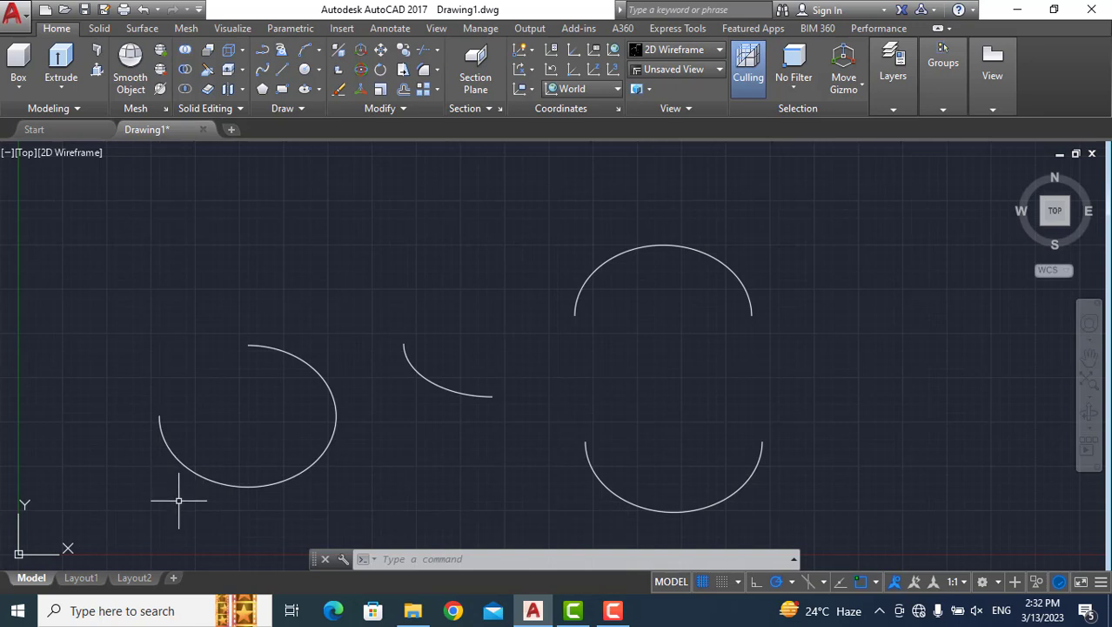
pyautogui.moveTo(129, 487)
pyautogui.mouseDown()
pyautogui.moveTo(213, 518)
pyautogui.moveTo(355, 497)
pyautogui.moveTo(687, 489)
pyautogui.mouseUp()
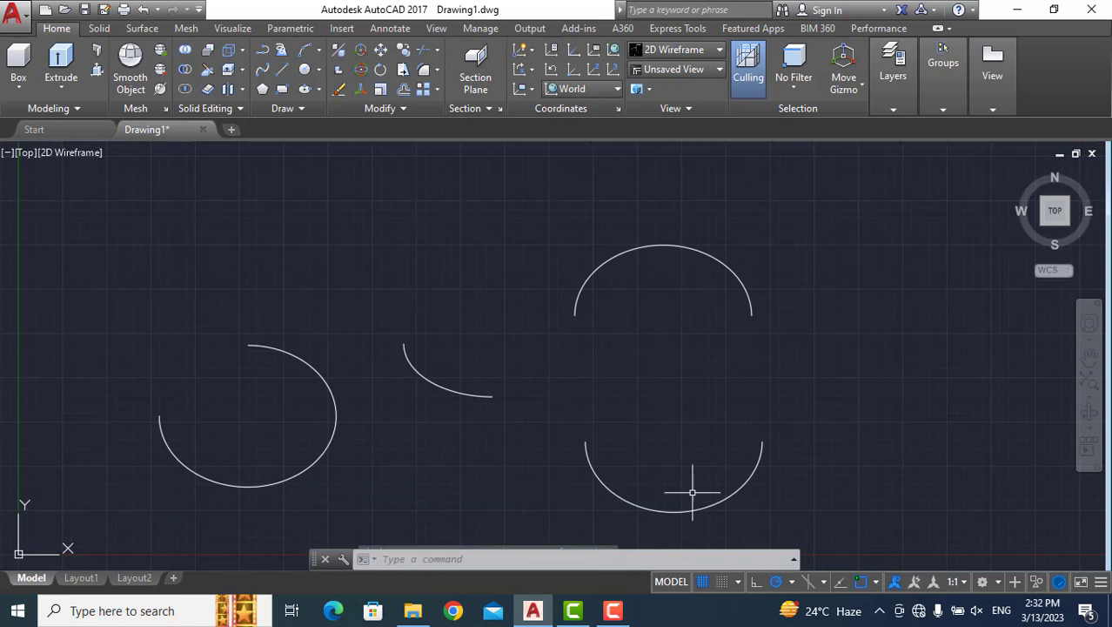
pyautogui.click(587, 456)
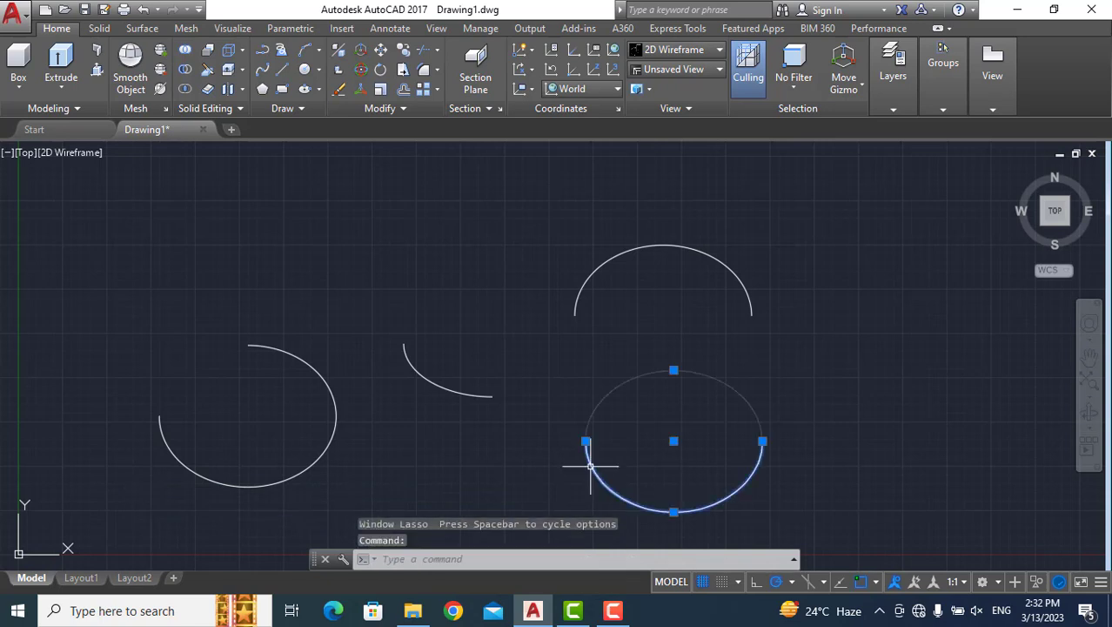
pyautogui.click(601, 252)
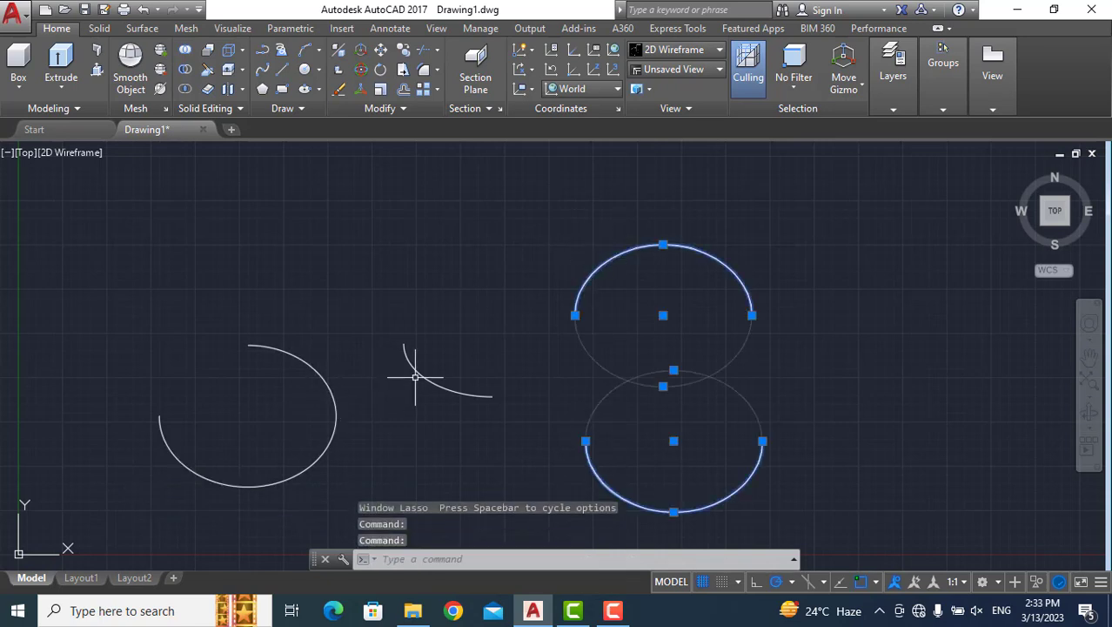
pyautogui.press('Escape')
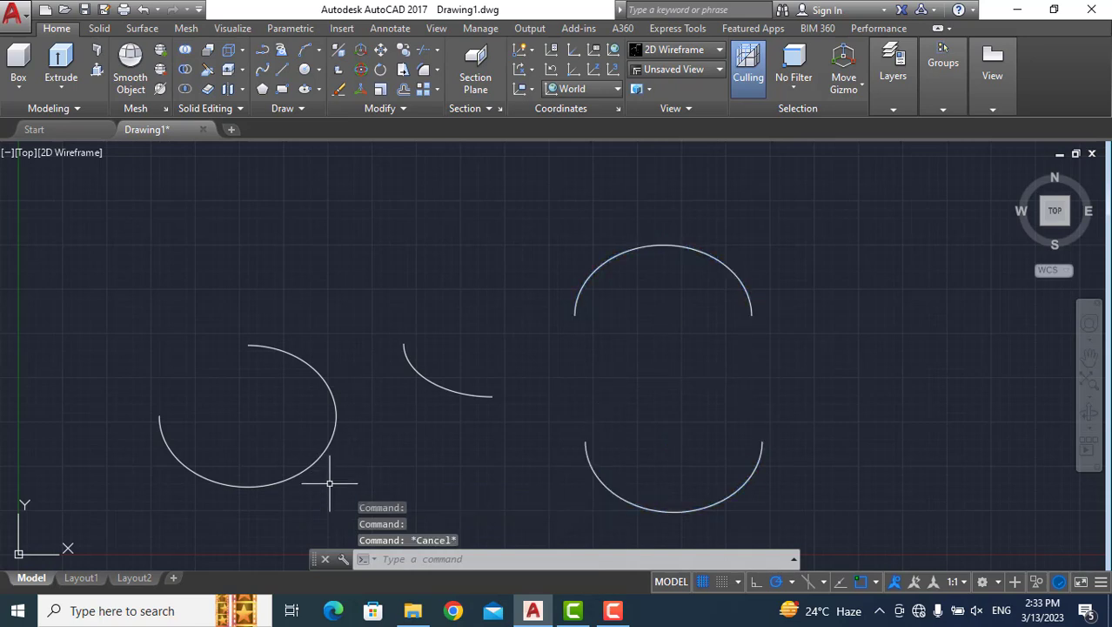
# Erase all four elliptical arcs from the drawing with the Erase command.
pyautogui.write('E')
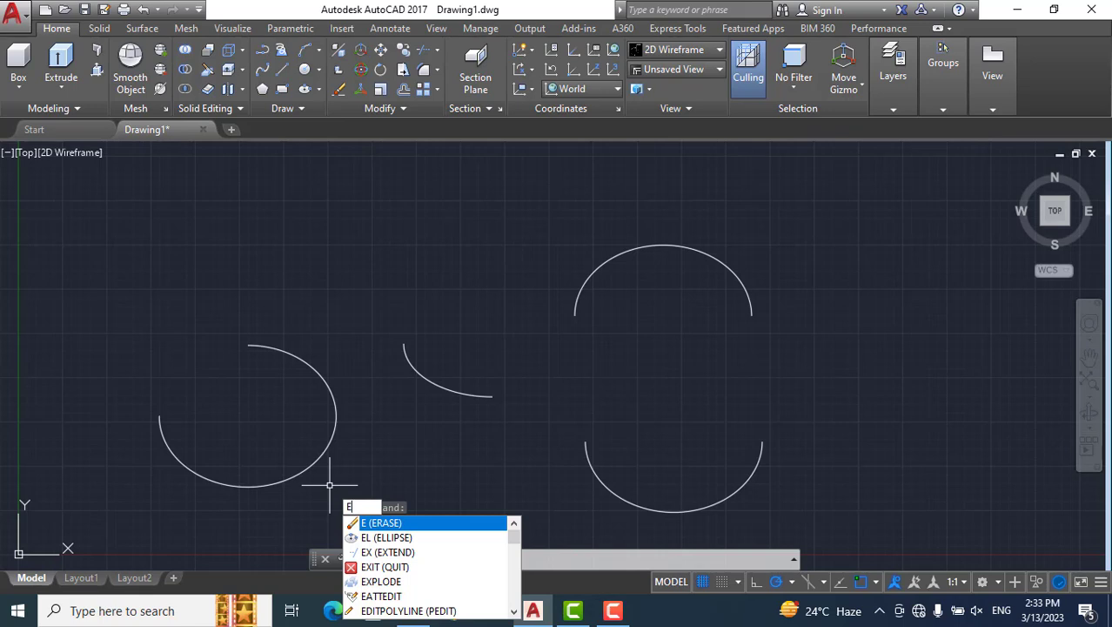
pyautogui.press('Return')
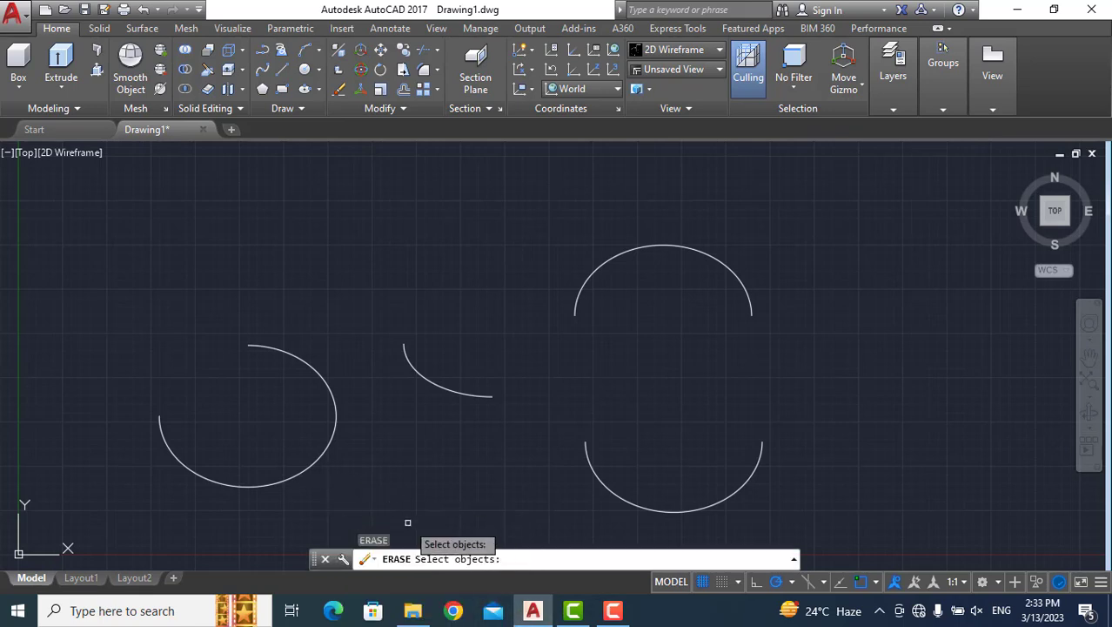
pyautogui.click(329, 442)
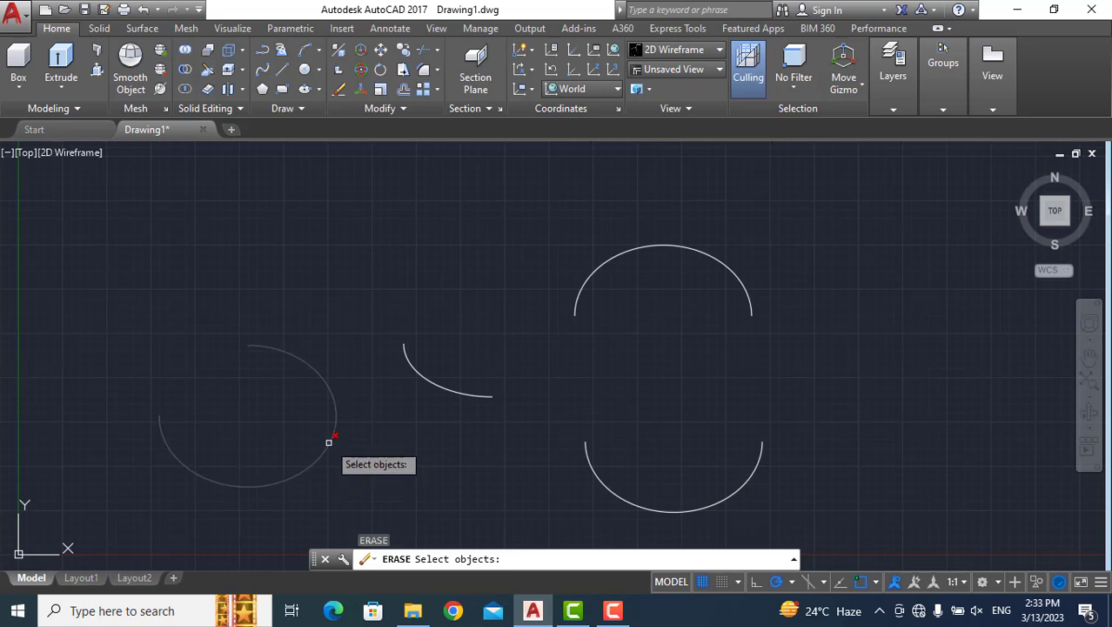
pyautogui.click(488, 396)
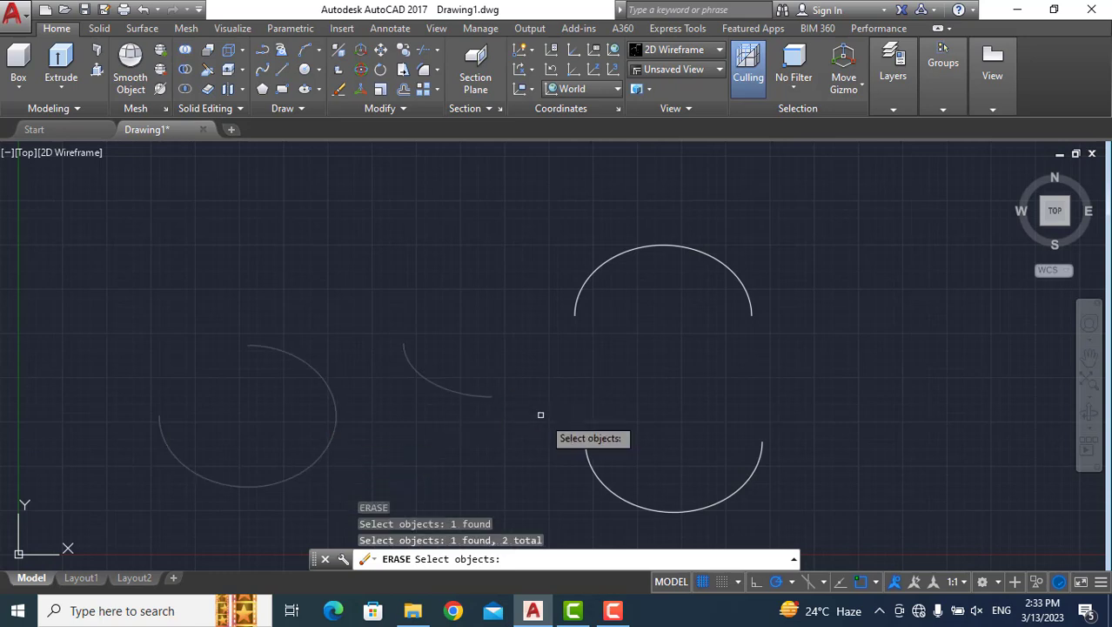
pyautogui.click(586, 451)
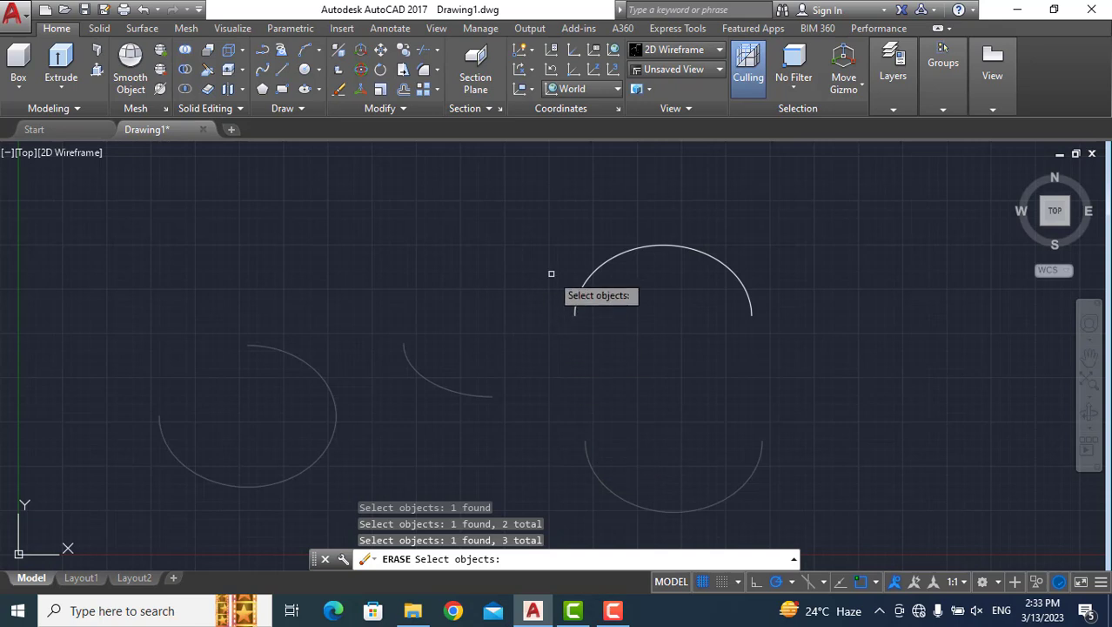
pyautogui.click(589, 273)
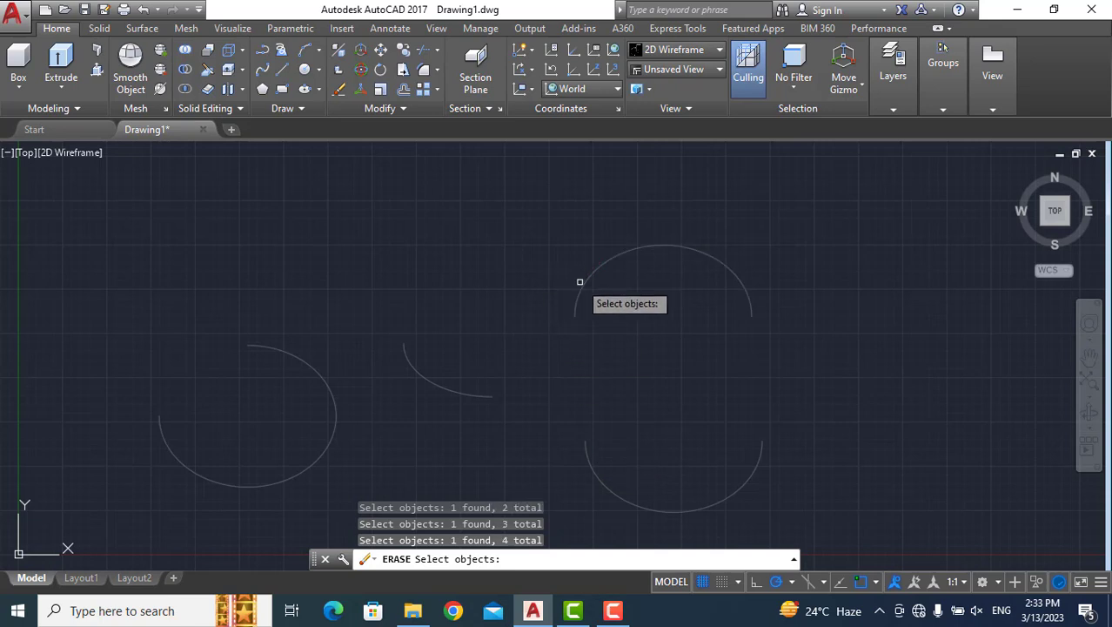
pyautogui.press('Return')
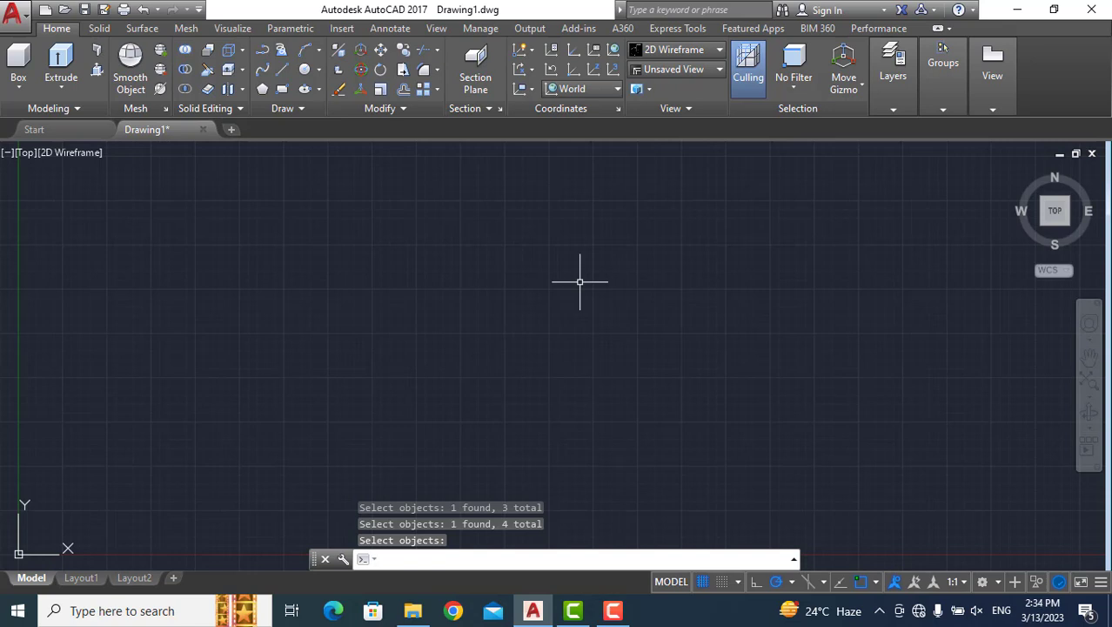
# Draw a three-sided polygon with the Inscribed in circle option and a radius of 4.
pyautogui.write('POI')
pyautogui.write('L')
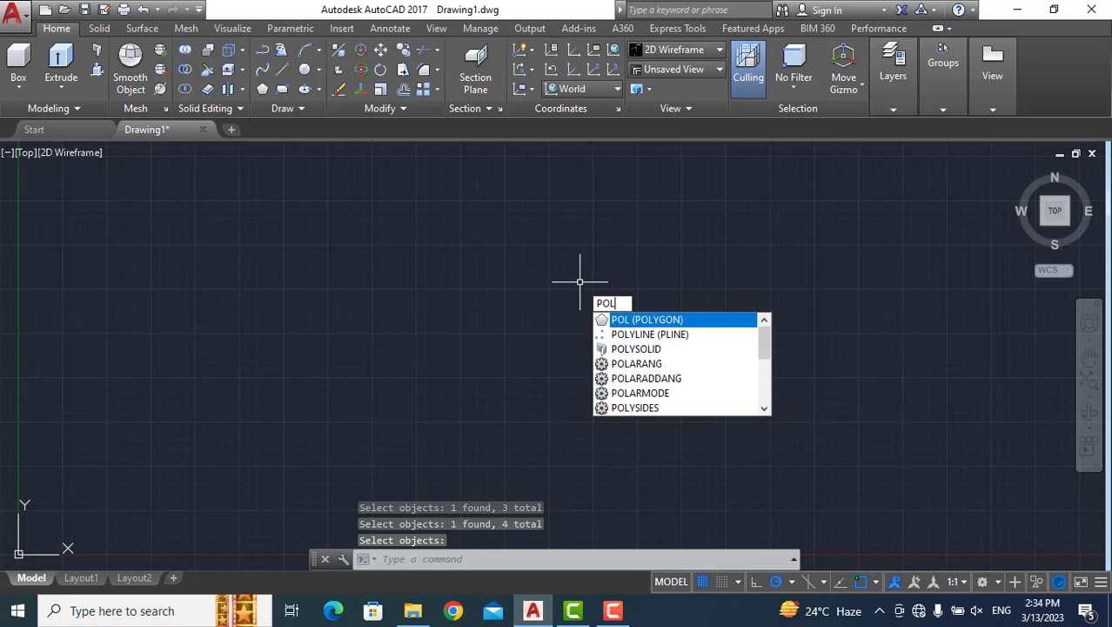
pyautogui.press('Return')
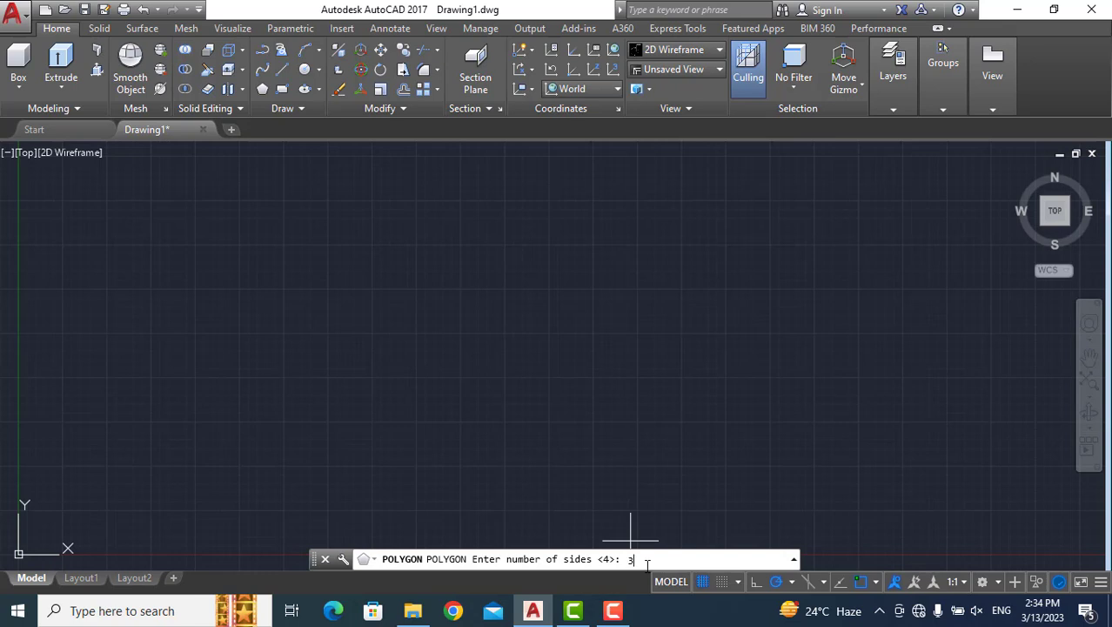
pyautogui.press('Return')
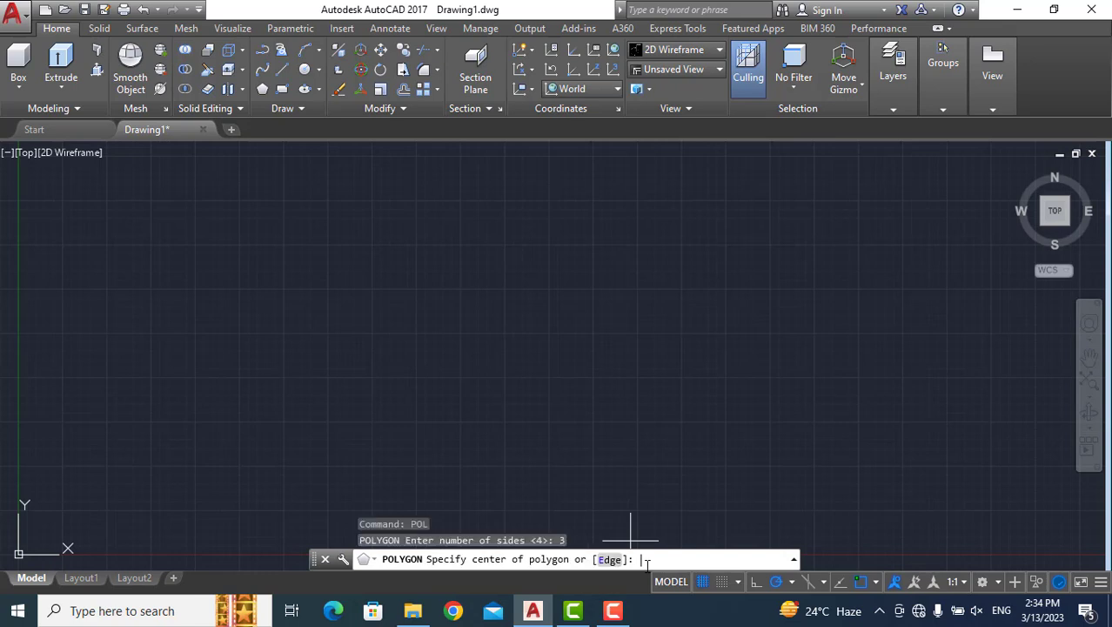
pyautogui.click(500, 311)
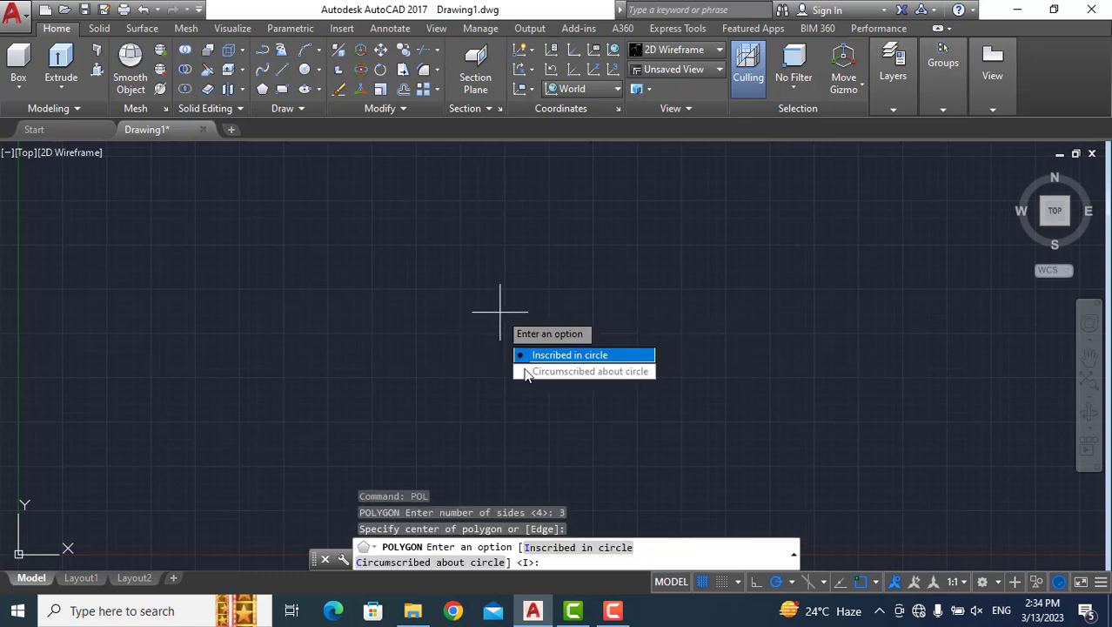
pyautogui.click(577, 356)
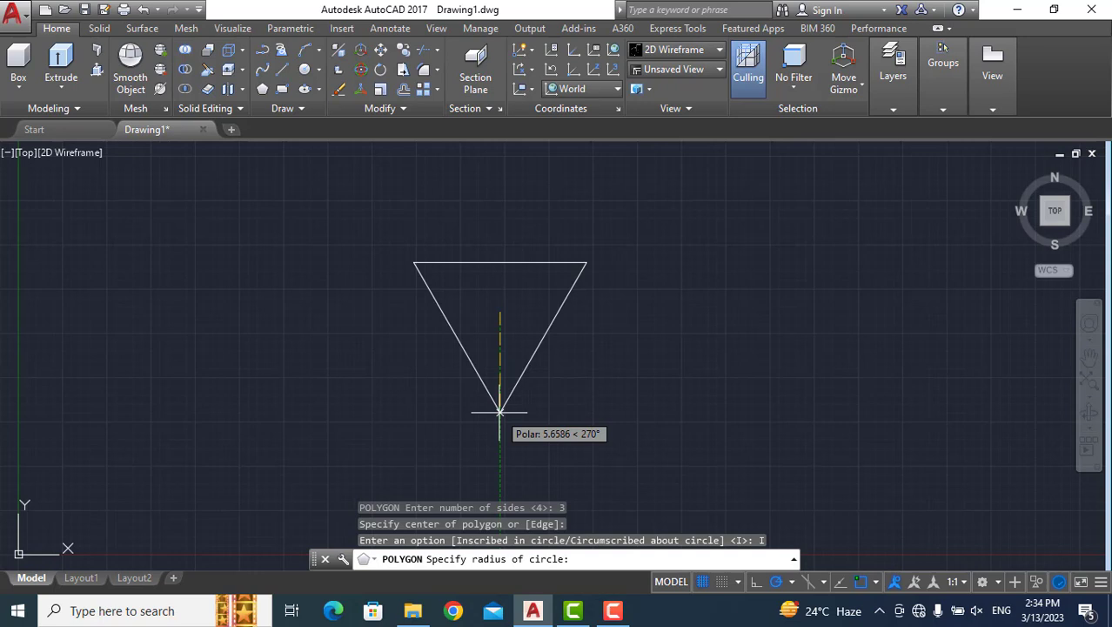
pyautogui.write('4')
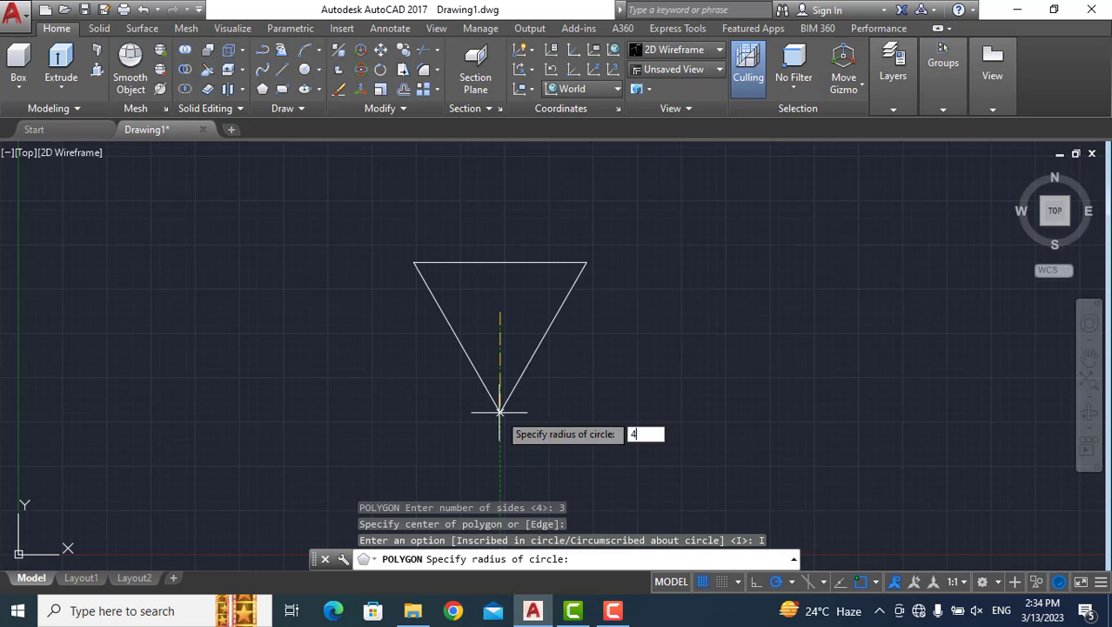
pyautogui.press('Return')
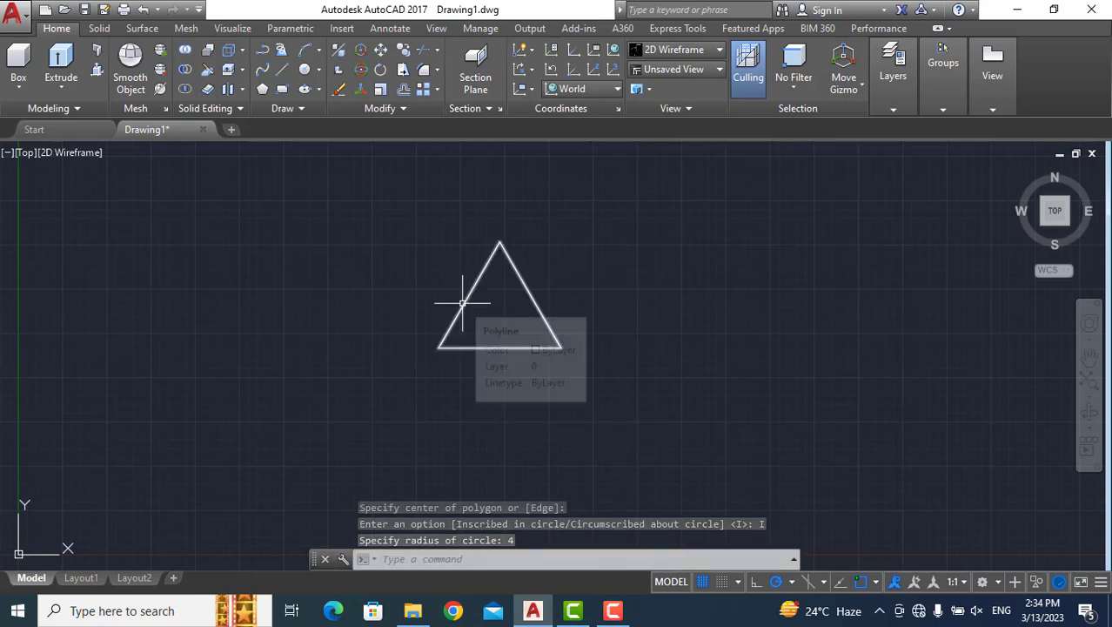
# Erase the inscribed triangle from the drawing.
pyautogui.scroll(-2, 500, 307)
pyautogui.scroll(2, 501, 307)
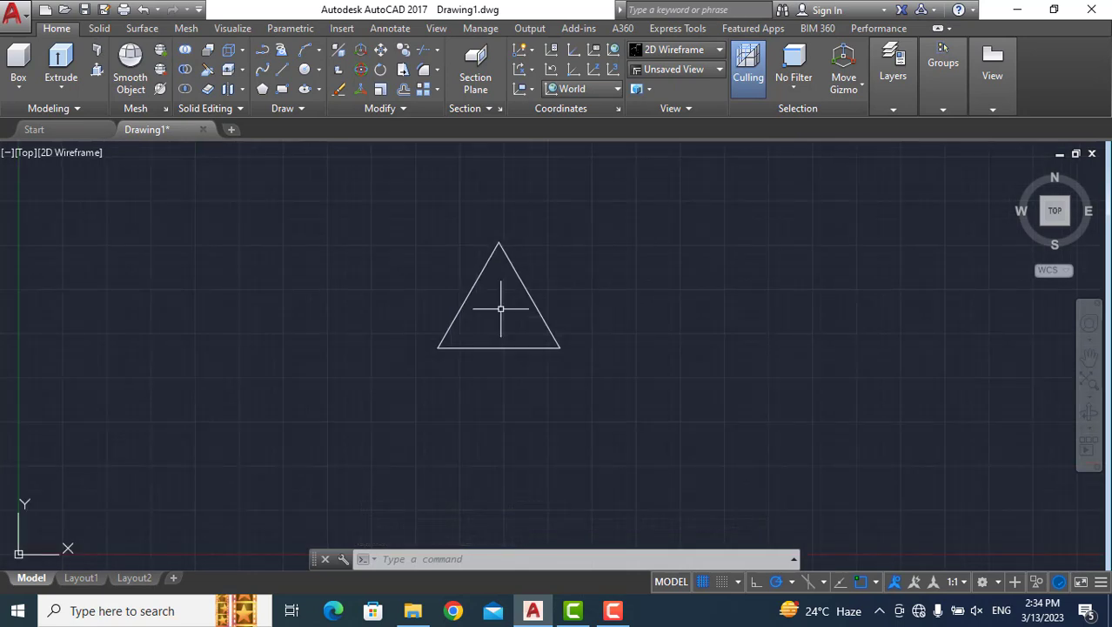
pyautogui.moveTo(378, 428)
pyautogui.mouseDown()
pyautogui.moveTo(585, 422)
pyautogui.moveTo(649, 290)
pyautogui.moveTo(474, 171)
pyautogui.mouseUp()
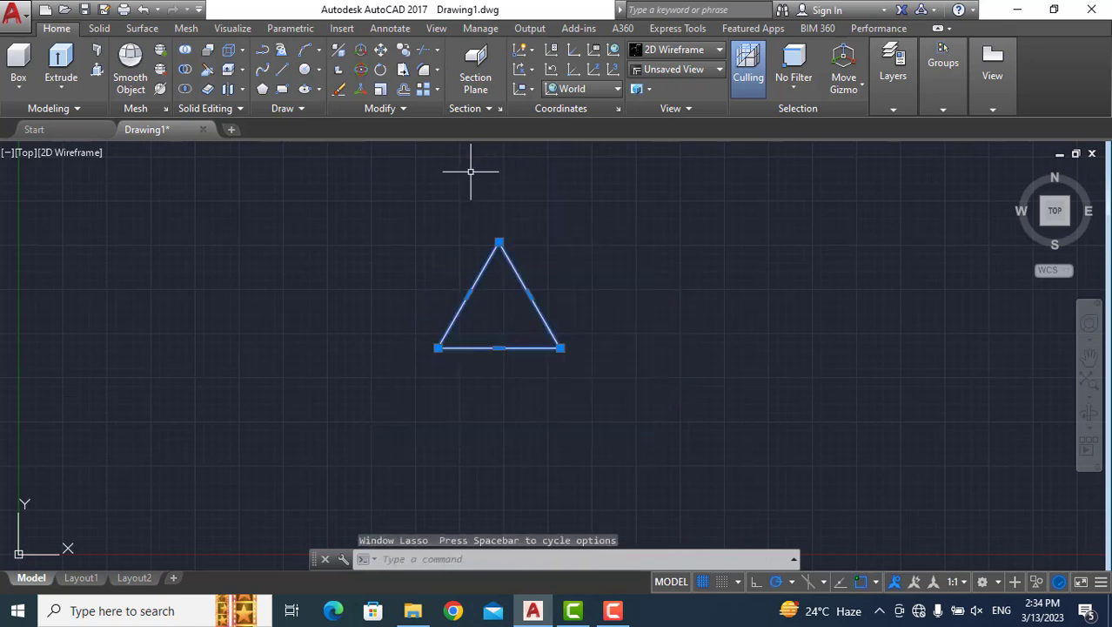
pyautogui.press('Delete')
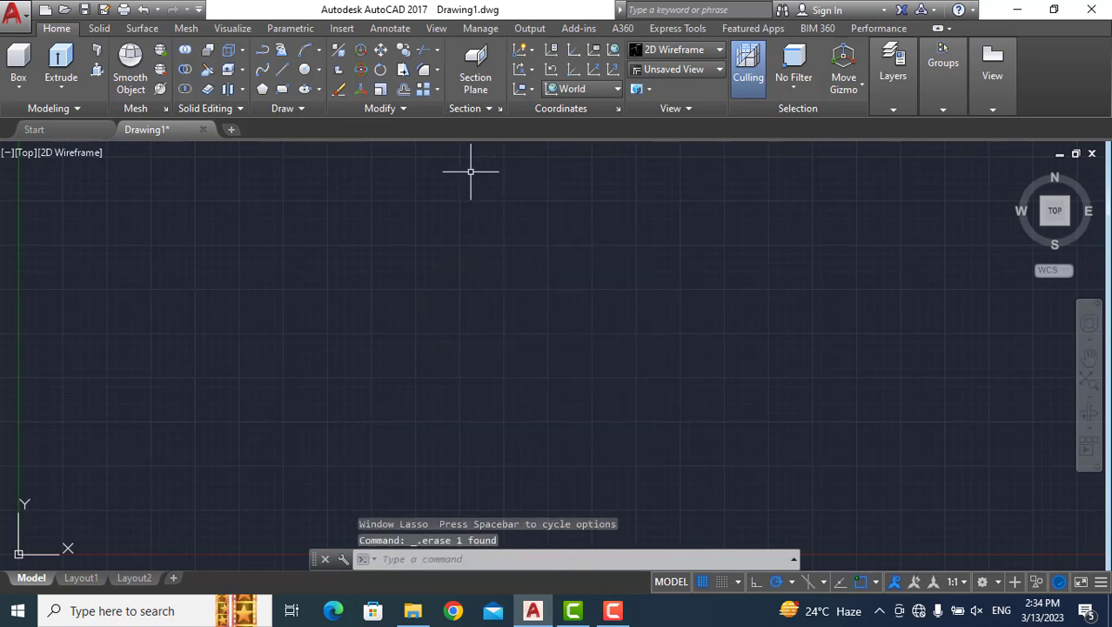
# Draw an eight-sided polygon with the Inscribed in circle option and a freehand radius of about 4.5, and erase it.
pyautogui.write('pol')
pyautogui.press('Return')
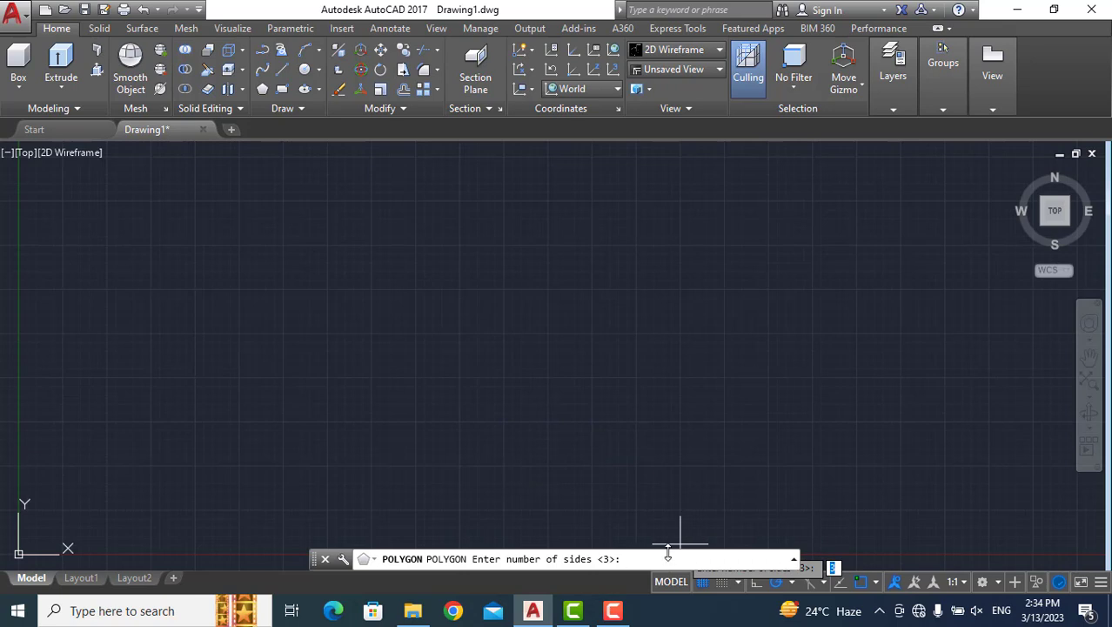
pyautogui.write('8')
pyautogui.press('Return')
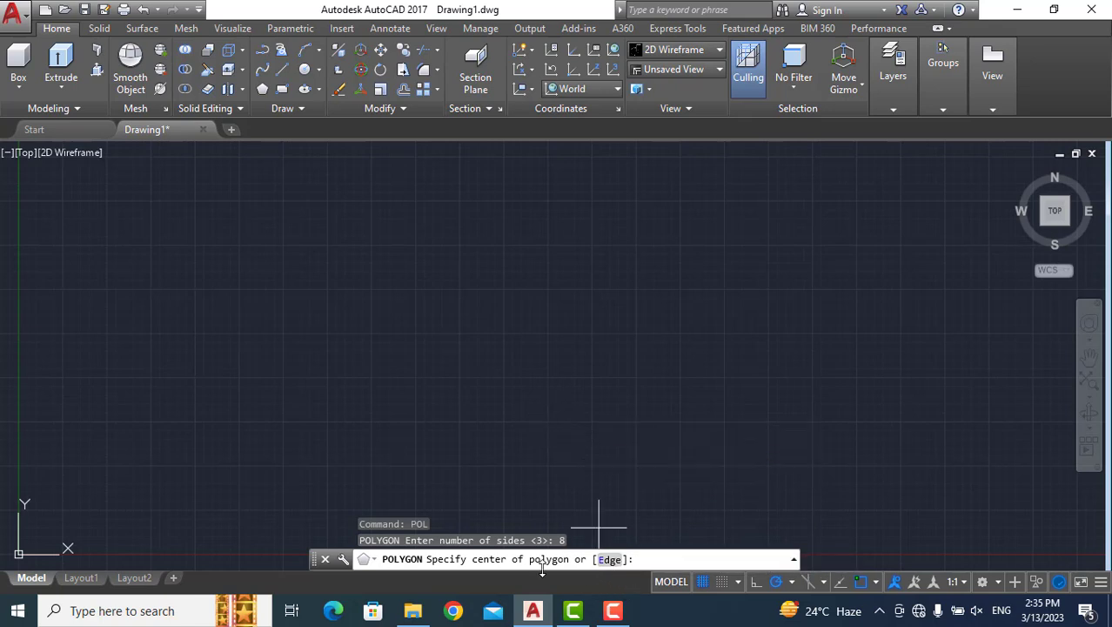
pyautogui.click(519, 325)
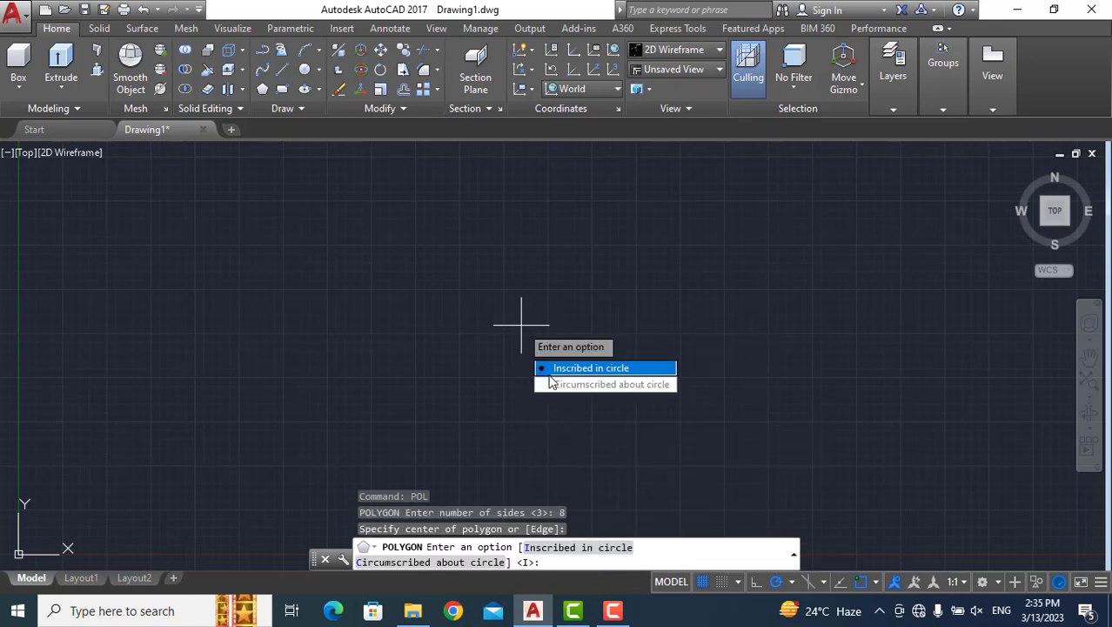
pyautogui.click(600, 368)
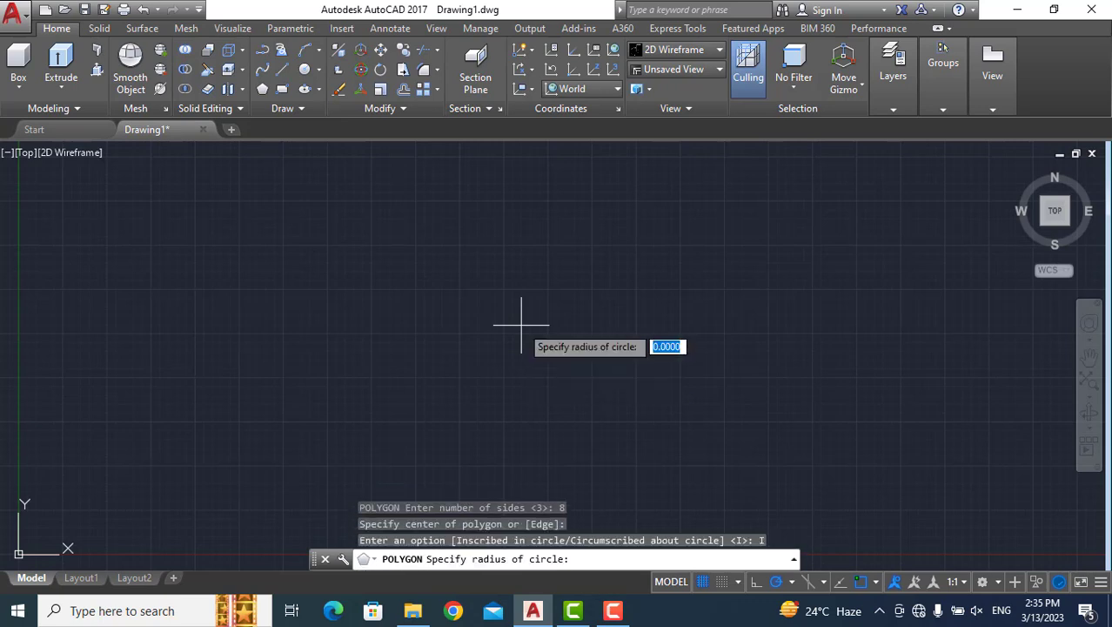
pyautogui.click(527, 407)
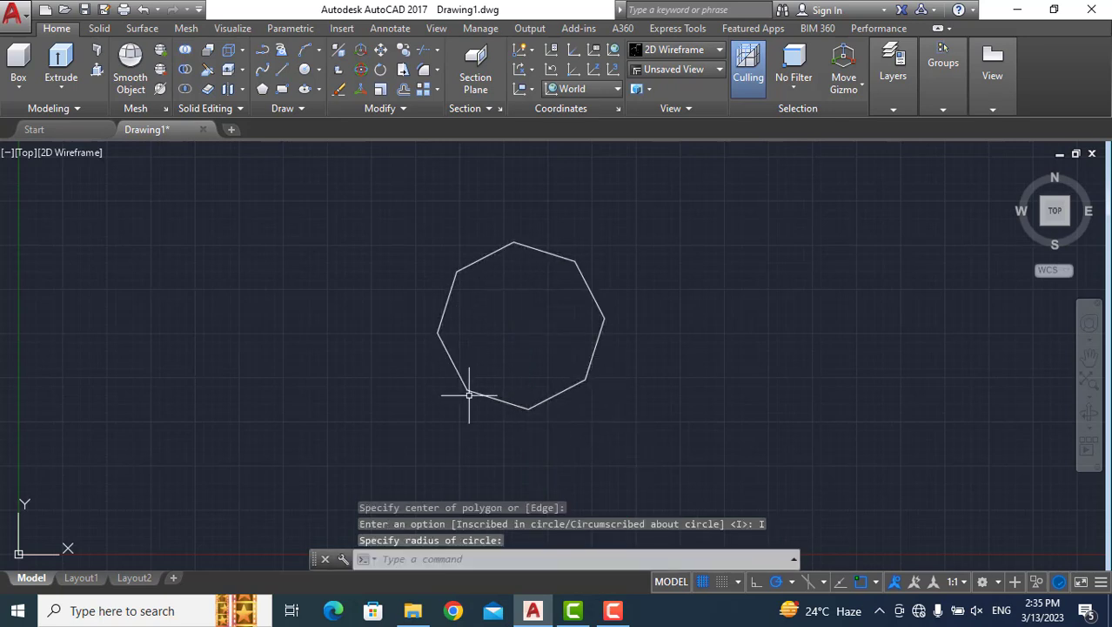
pyautogui.moveTo(295, 456)
pyautogui.mouseDown()
pyautogui.moveTo(367, 485)
pyautogui.moveTo(598, 490)
pyautogui.moveTo(679, 265)
pyautogui.moveTo(602, 209)
pyautogui.moveTo(424, 173)
pyautogui.moveTo(413, 222)
pyautogui.mouseUp()
pyautogui.press('Delete')
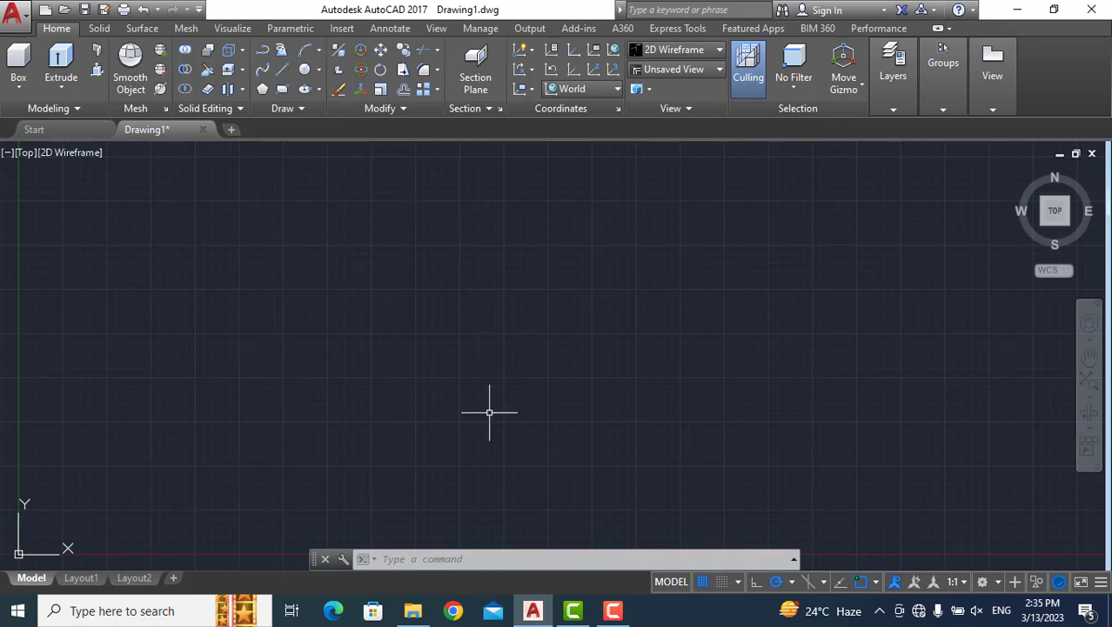
# Draw a circle of radius 4 centred at about (14.4, 14.1).
pyautogui.write('c')
pyautogui.press('Return')
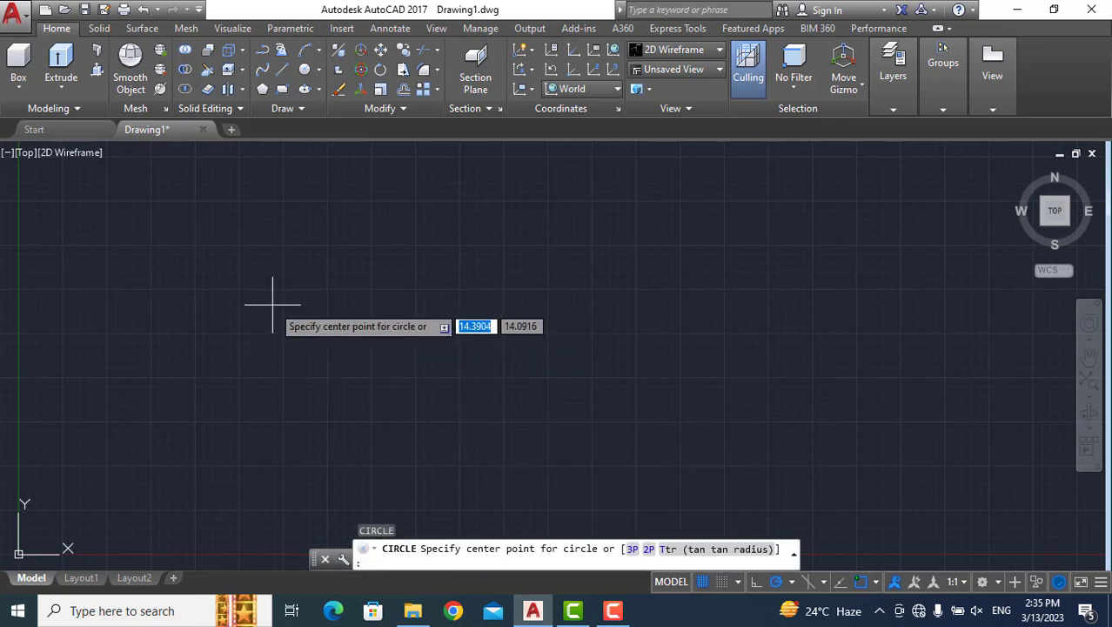
pyautogui.click(272, 305)
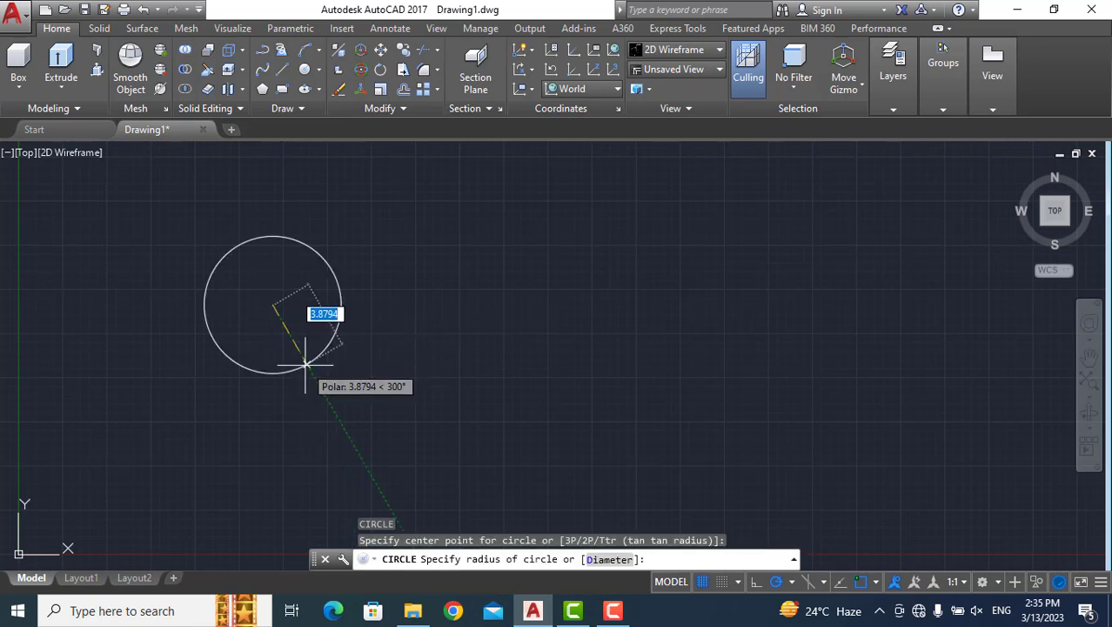
pyautogui.write('4')
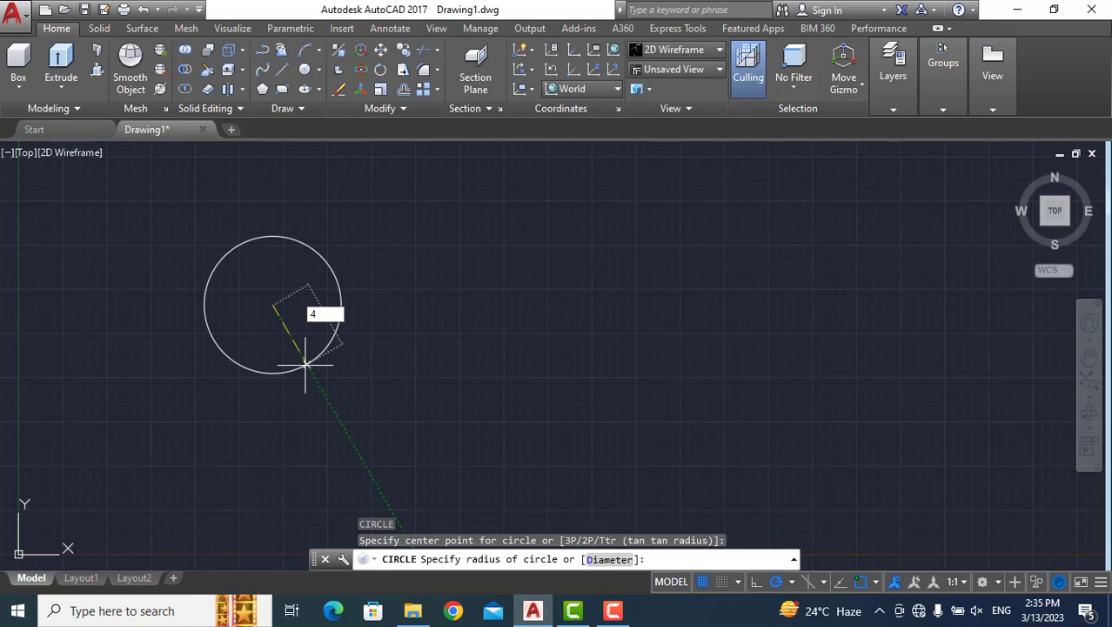
pyautogui.press('Return')
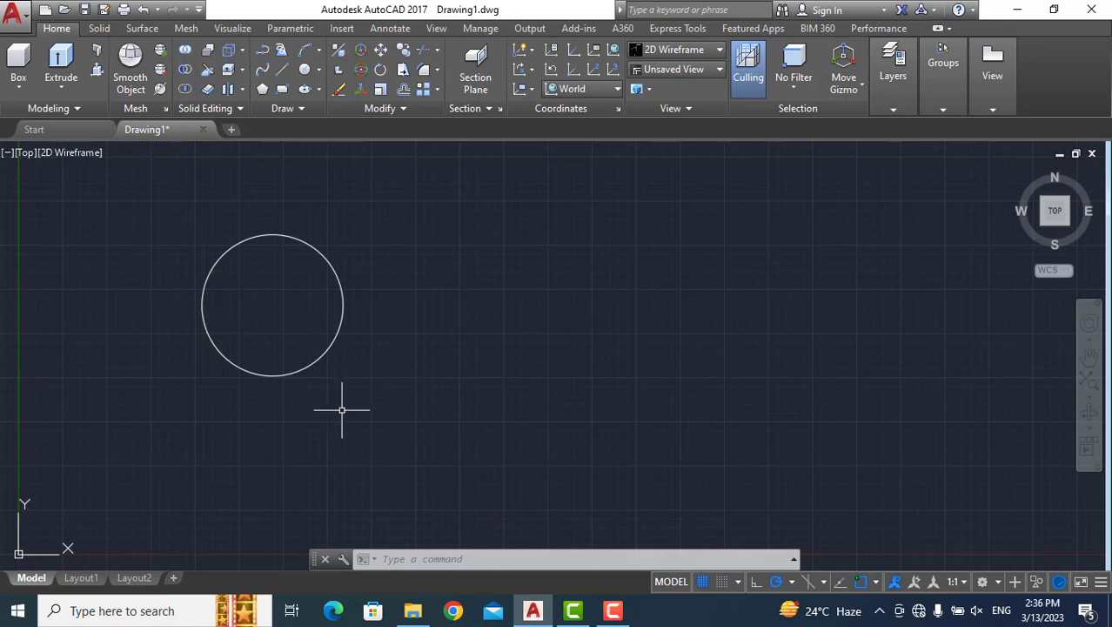
# Draw an eight-sided polygon at the circle's centre with the Inscribed in circle option and a radius of 5, and erase it.
pyautogui.write('pol')
pyautogui.press('Return')
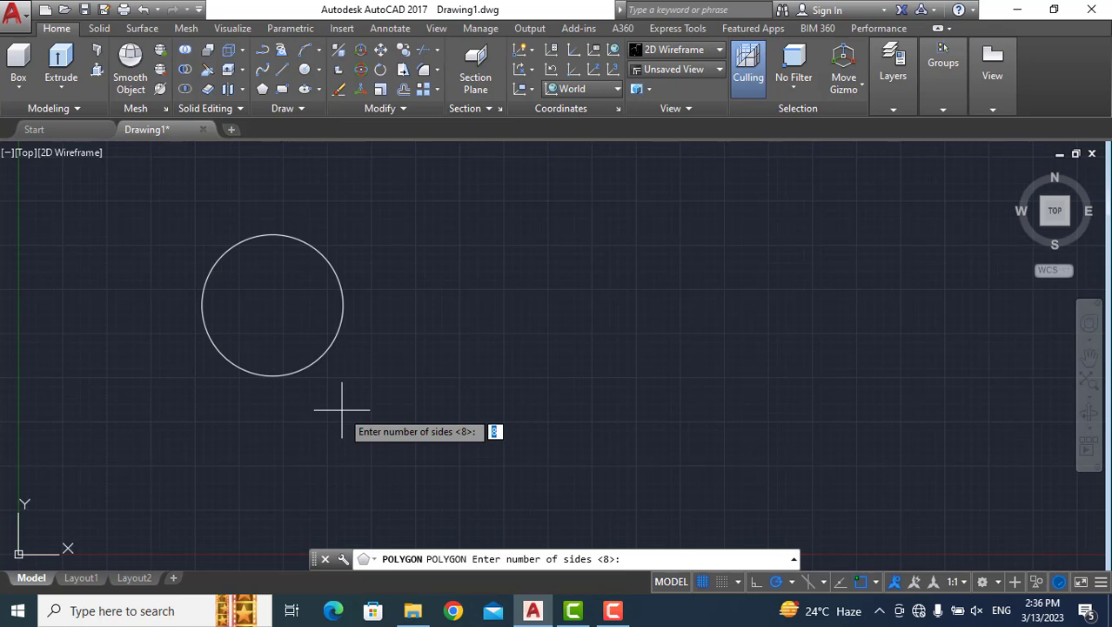
pyautogui.press('Return')
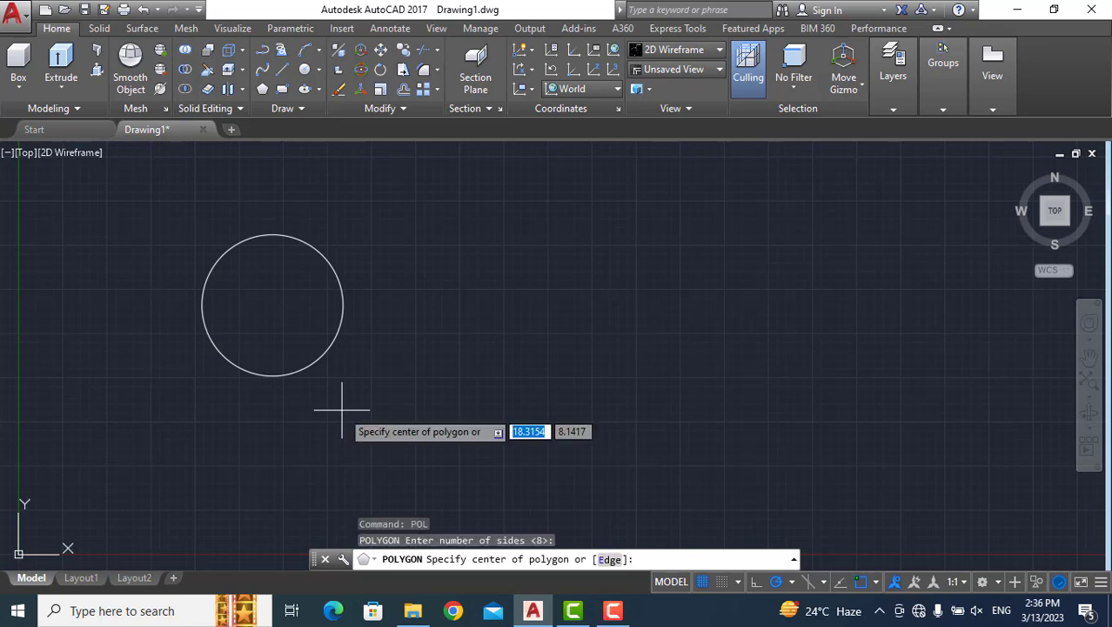
pyautogui.scroll(2, 268, 299)
pyautogui.scroll(-2, 268, 299)
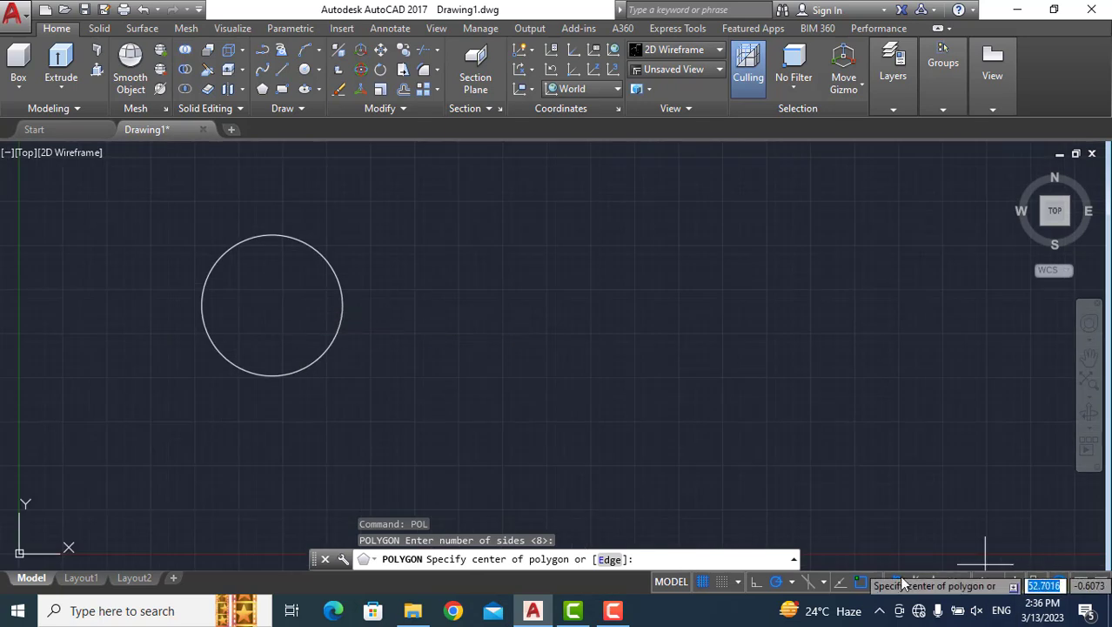
pyautogui.click(875, 583)
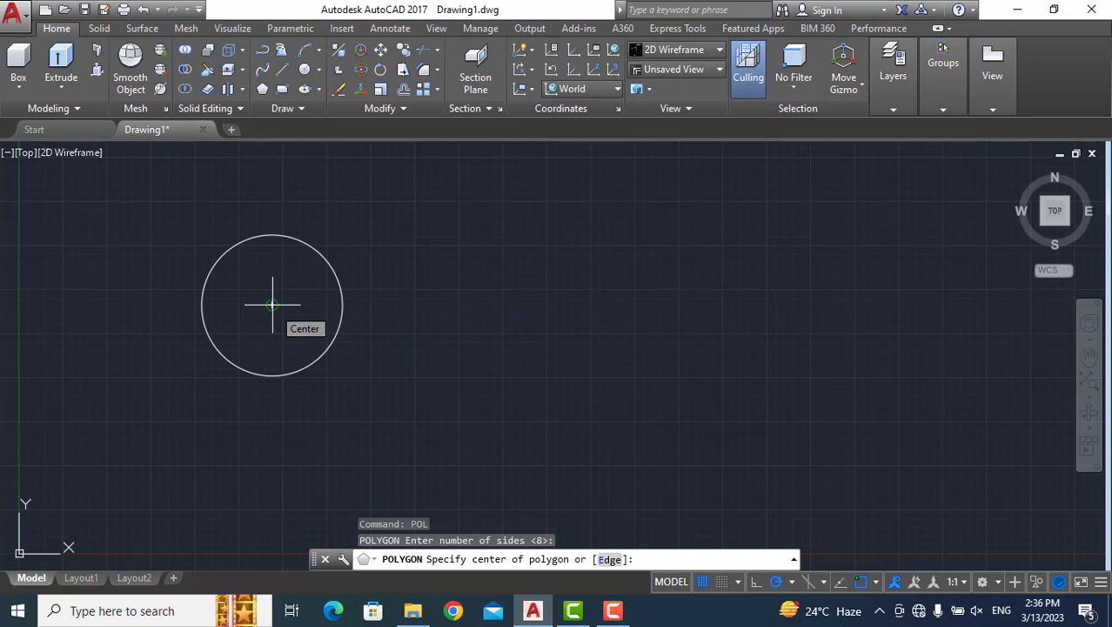
pyautogui.click(273, 305)
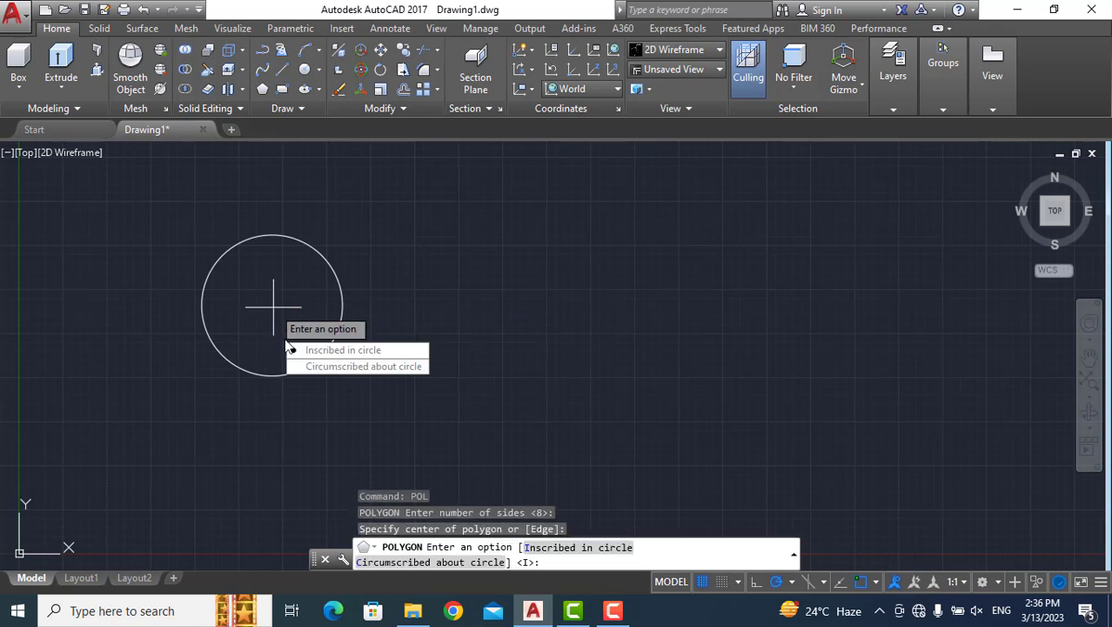
pyautogui.click(375, 349)
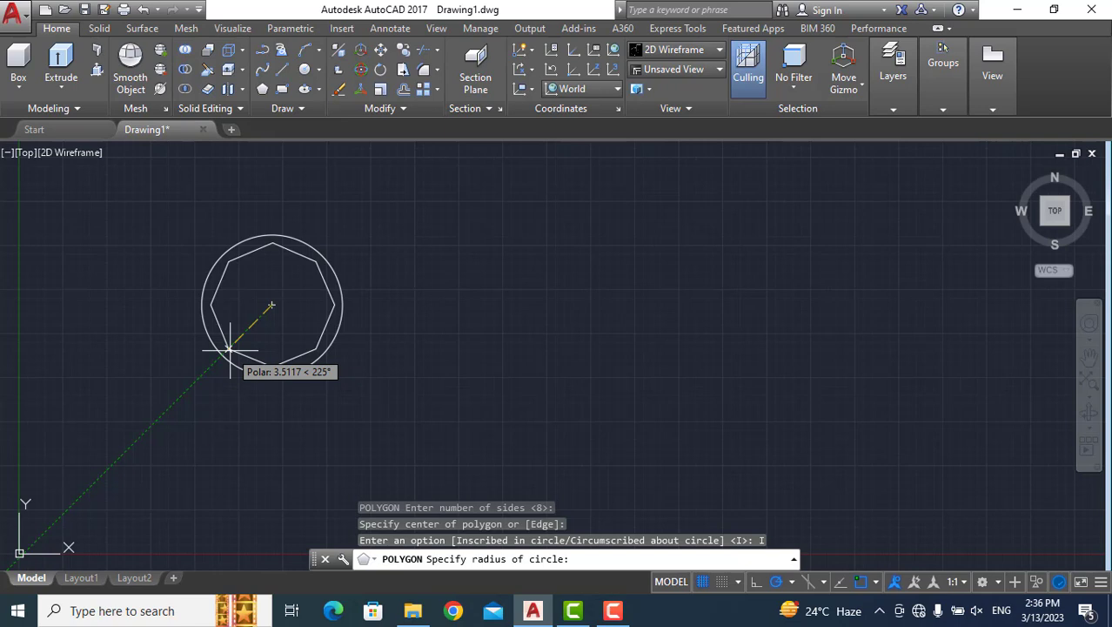
pyautogui.write('5')
pyautogui.press('Return')
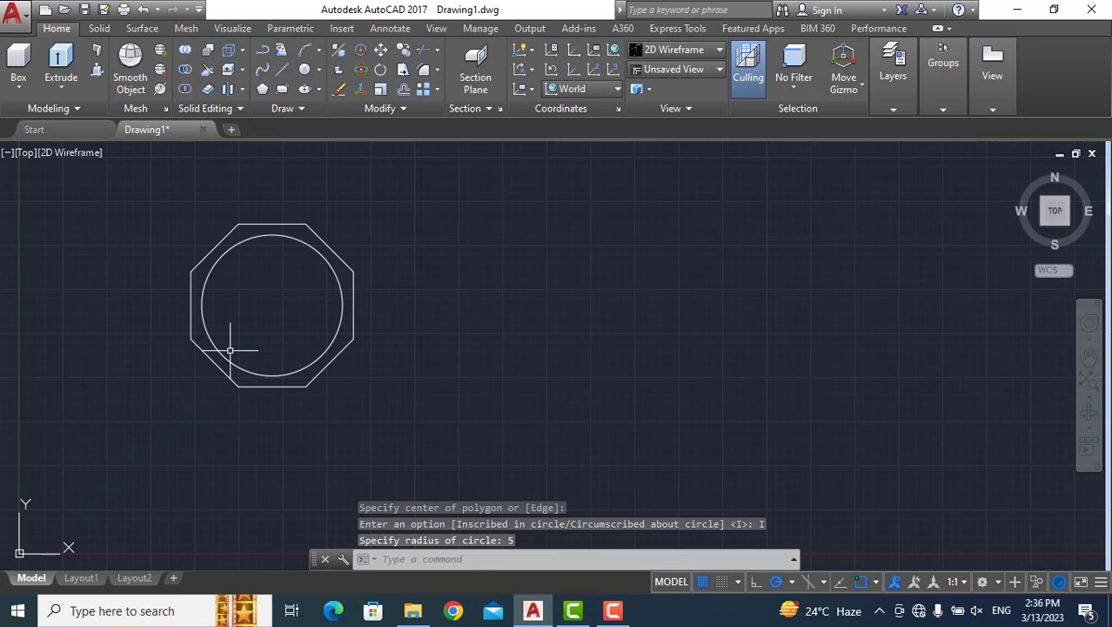
pyautogui.click(189, 275)
pyautogui.press('Delete')
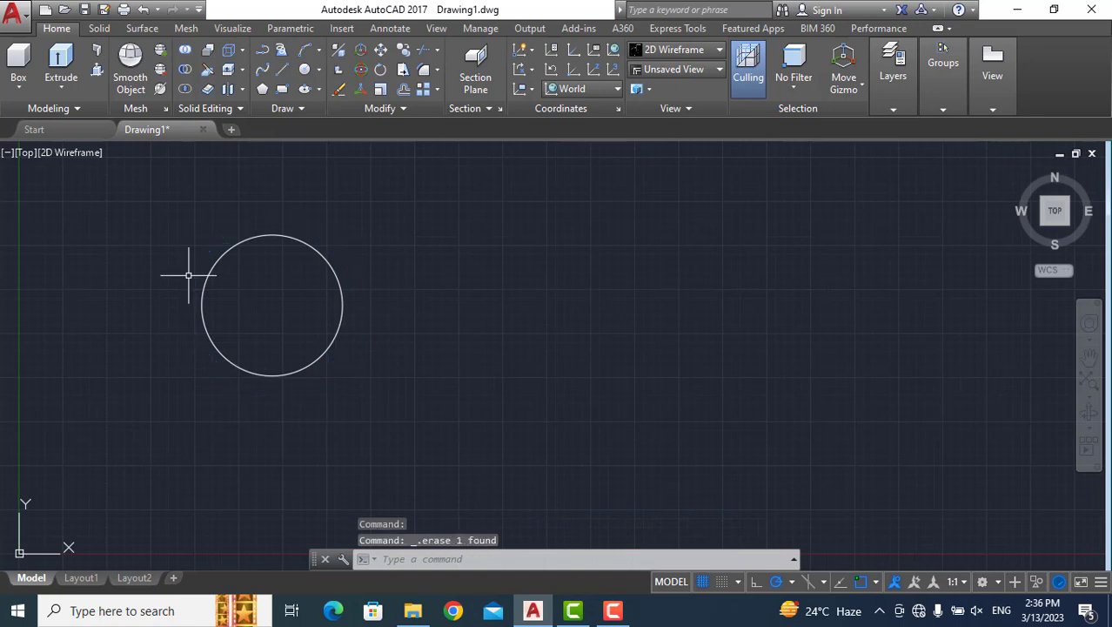
# Start another eight-sided polygon and check the object snap modes, toggling the Center snap off and on again.
pyautogui.write('pol')
pyautogui.press('Return')
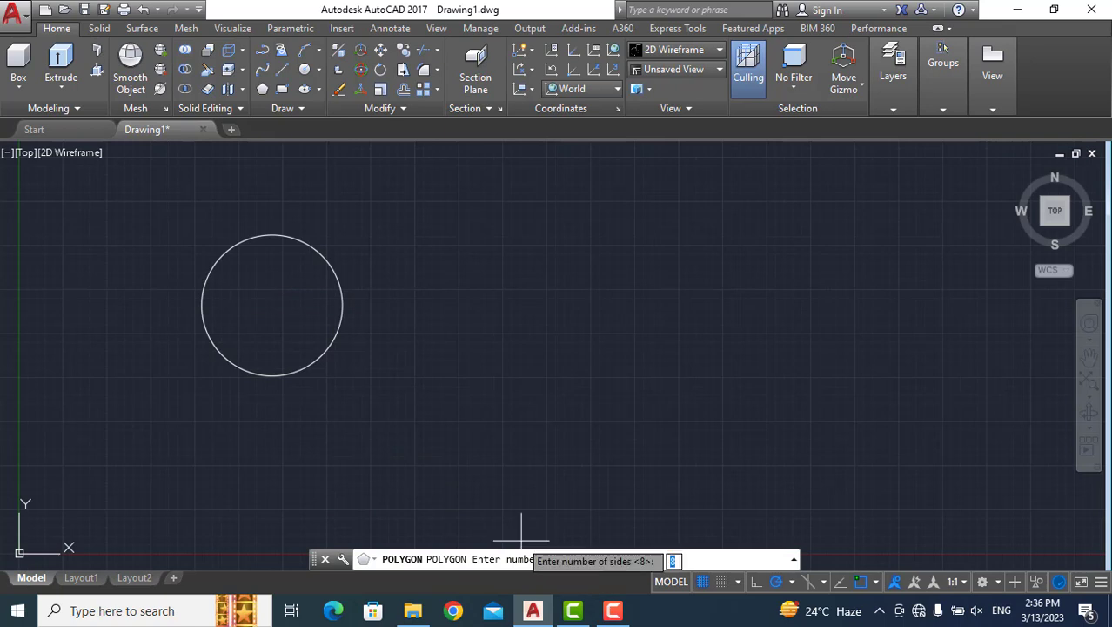
pyautogui.press('Return')
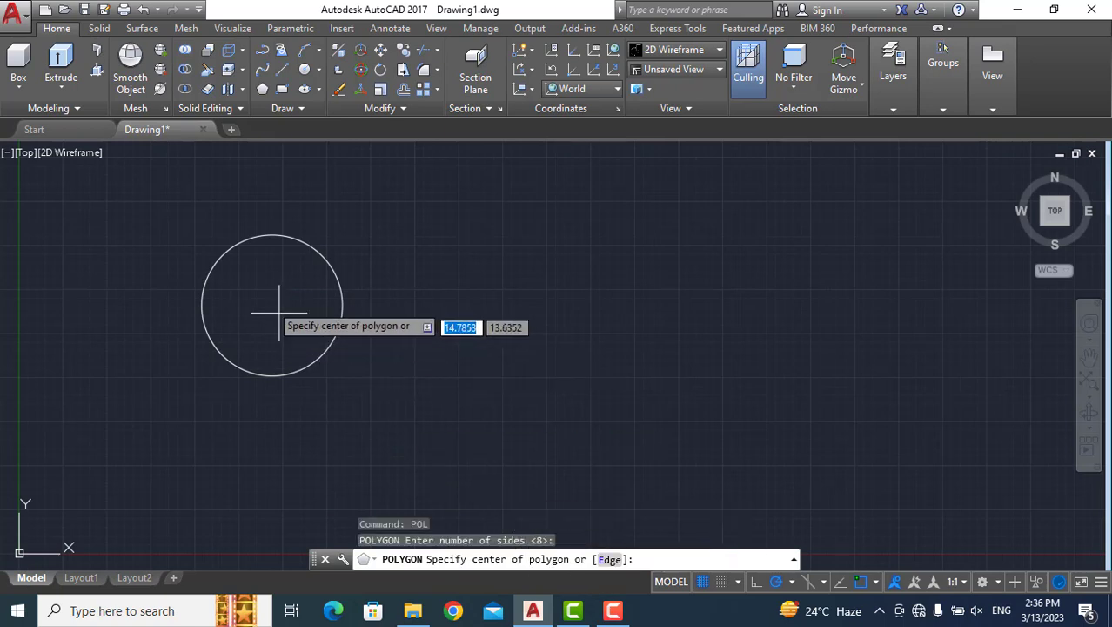
pyautogui.click(875, 581)
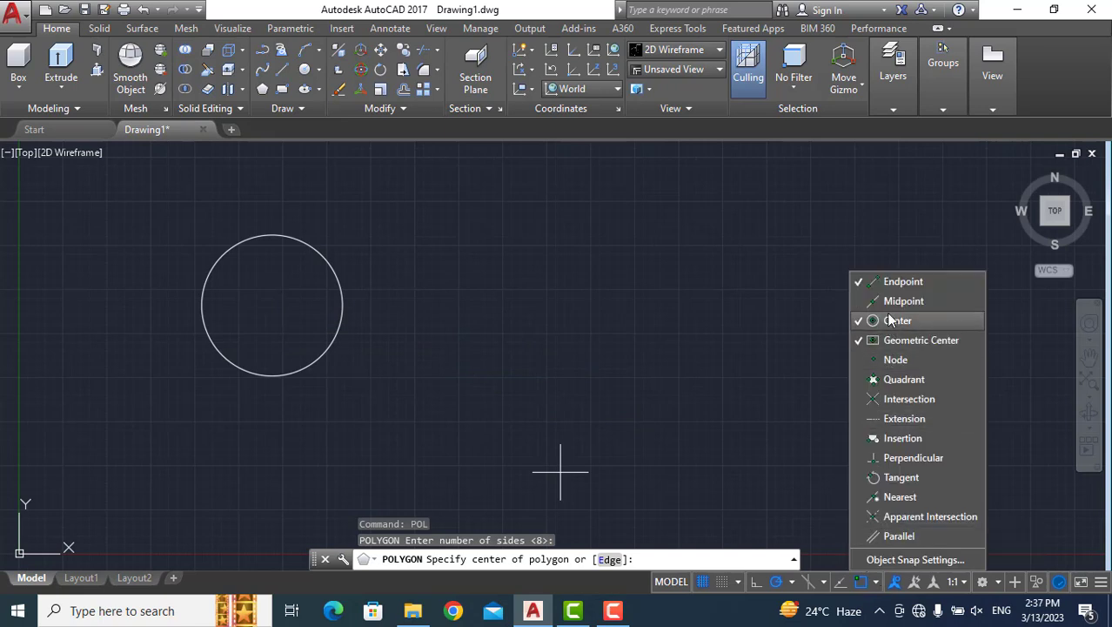
pyautogui.click(874, 581)
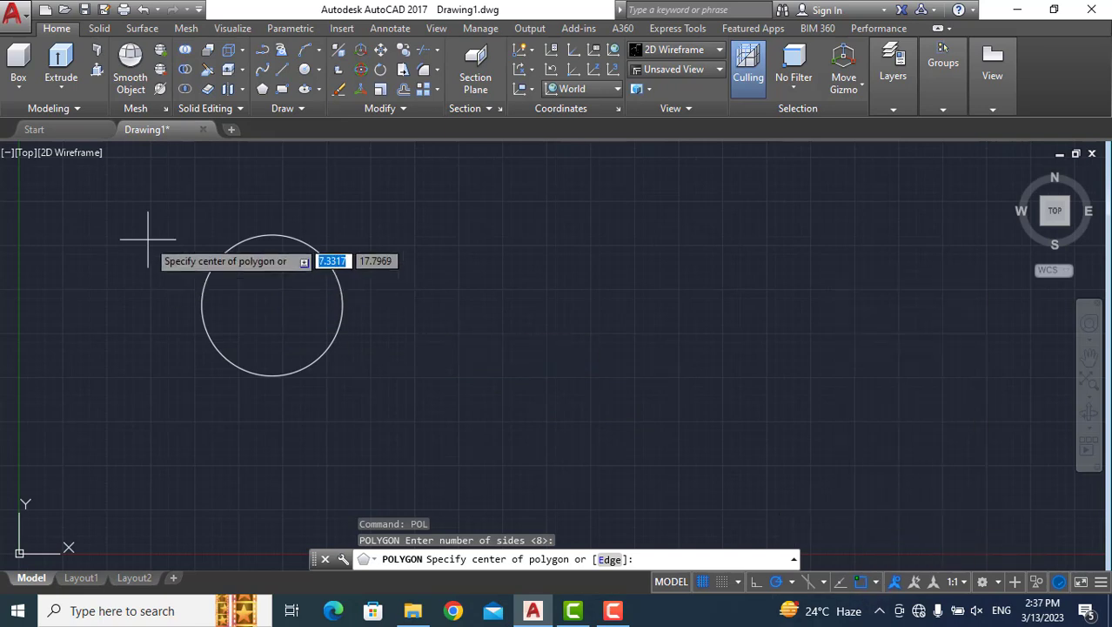
pyautogui.scroll(-4, 266, 304)
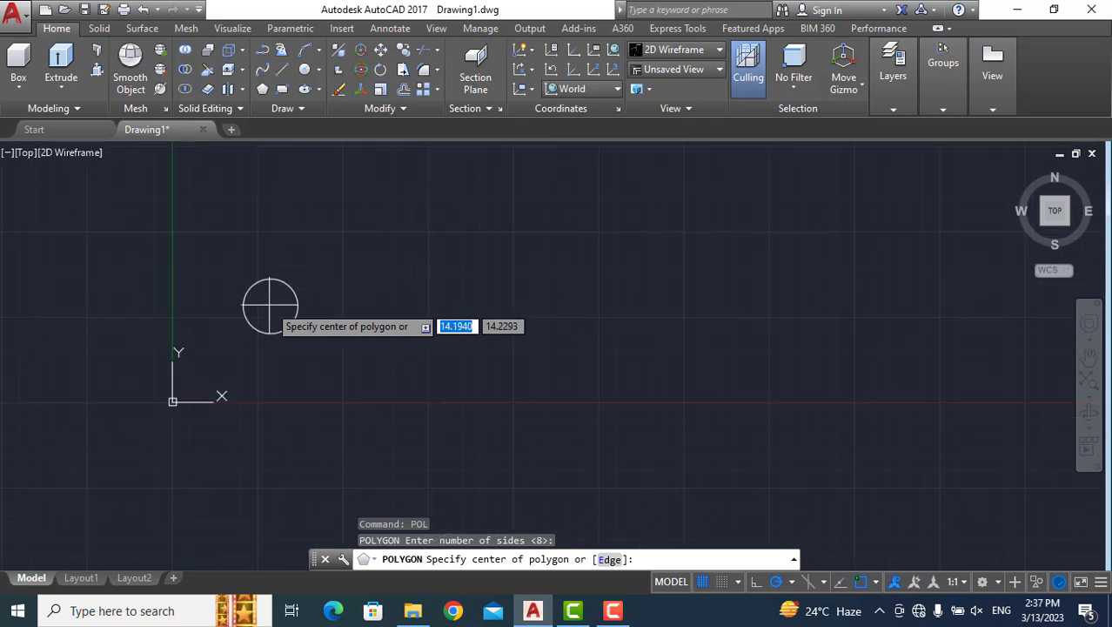
pyautogui.scroll(4, 268, 306)
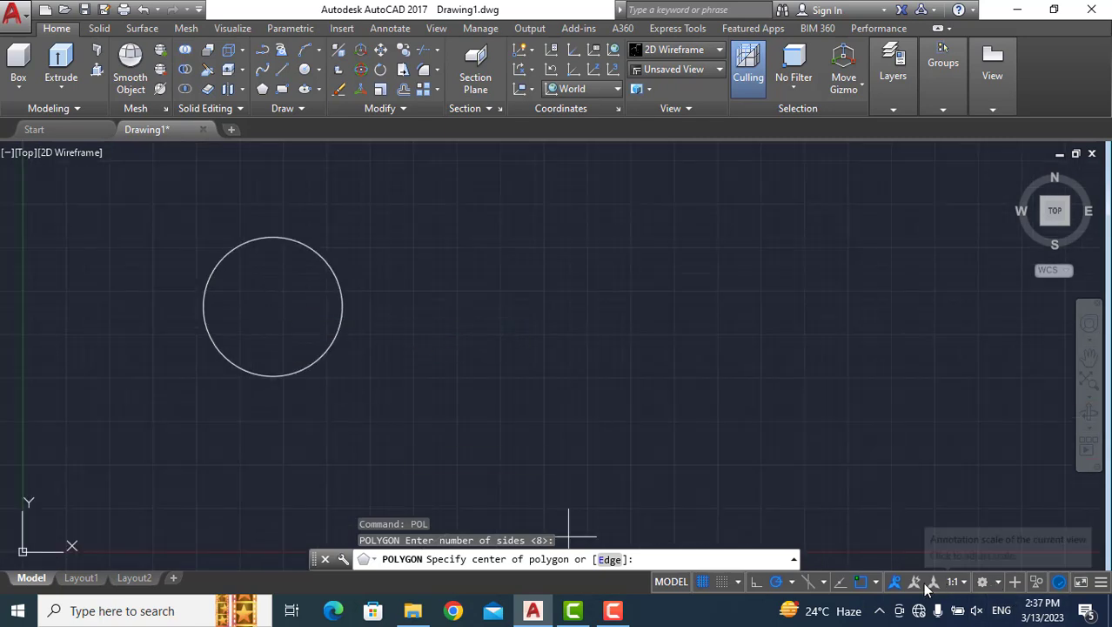
pyautogui.click(876, 581)
pyautogui.click(880, 323)
pyautogui.click(881, 323)
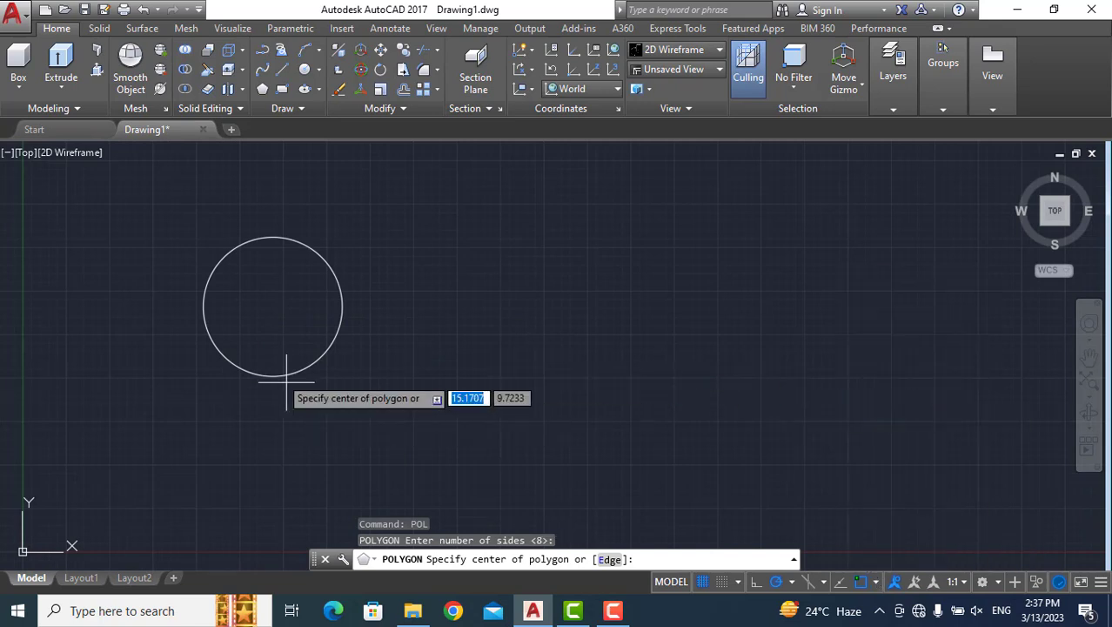
# Place the eight-sided polygon at the circle's centre with the Inscribed in circle option and a radius of 4.
pyautogui.scroll(2, 263, 310)
pyautogui.scroll(-2, 264, 310)
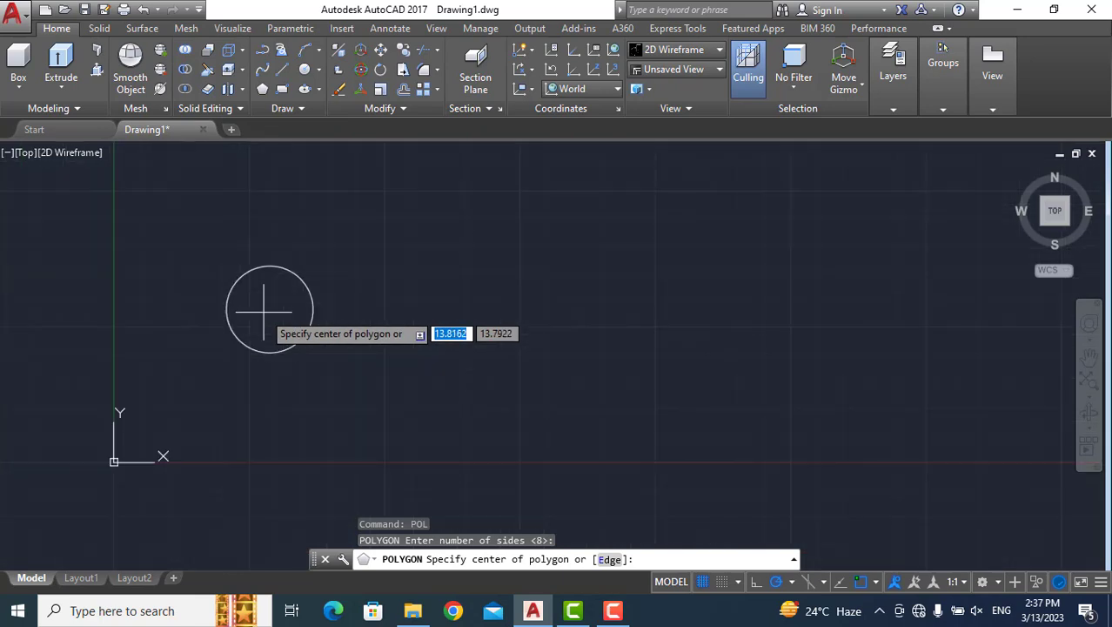
pyautogui.scroll(-2, 263, 310)
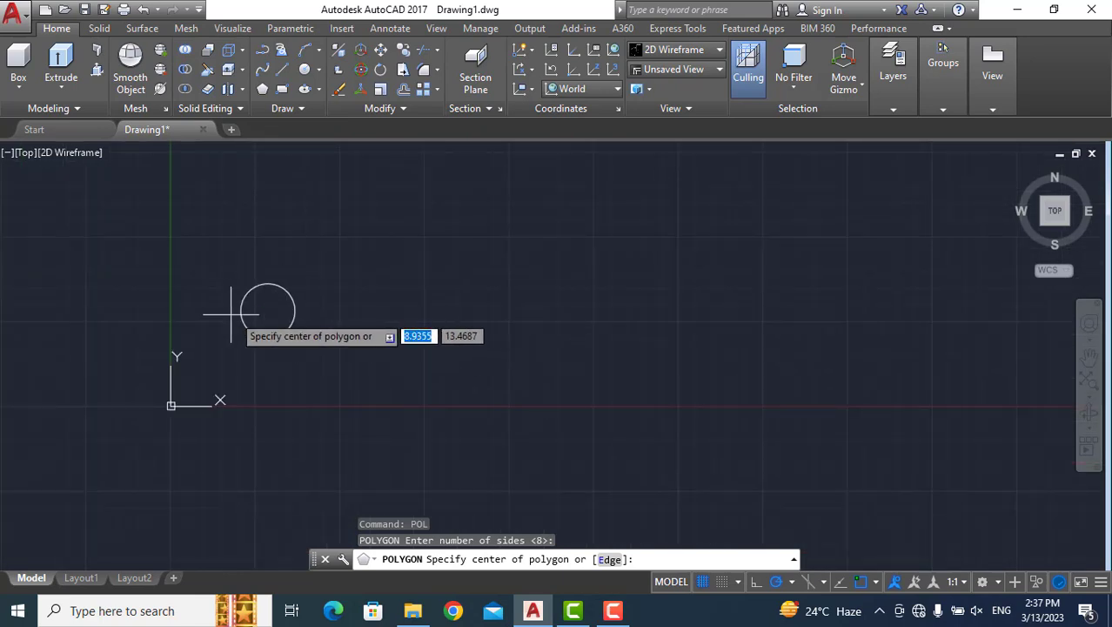
pyautogui.scroll(2, 268, 311)
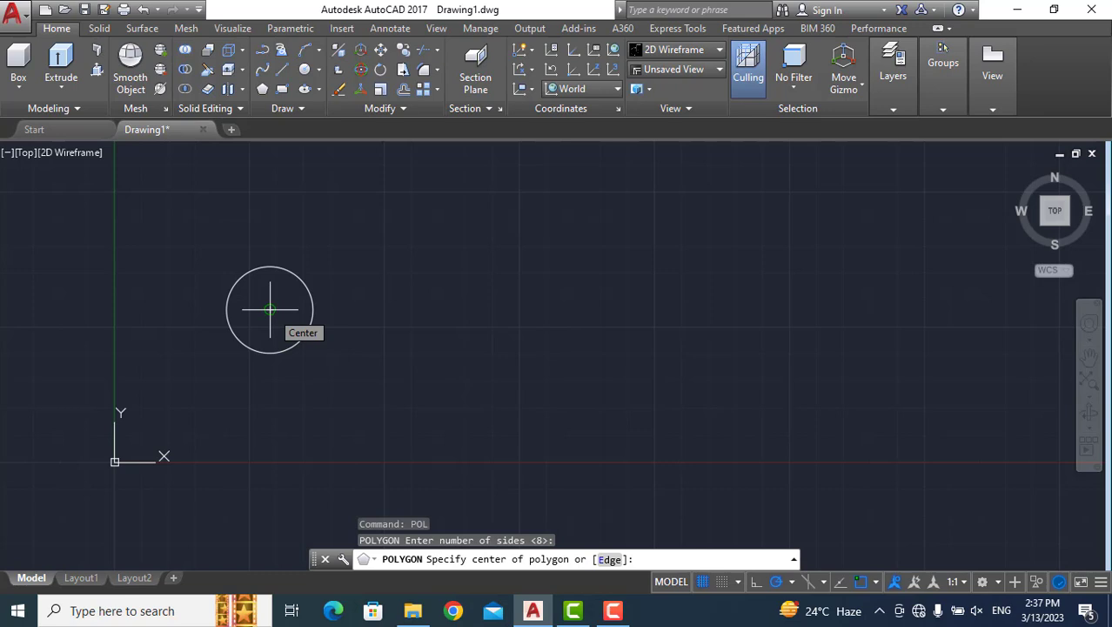
pyautogui.click(270, 309)
pyautogui.click(292, 353)
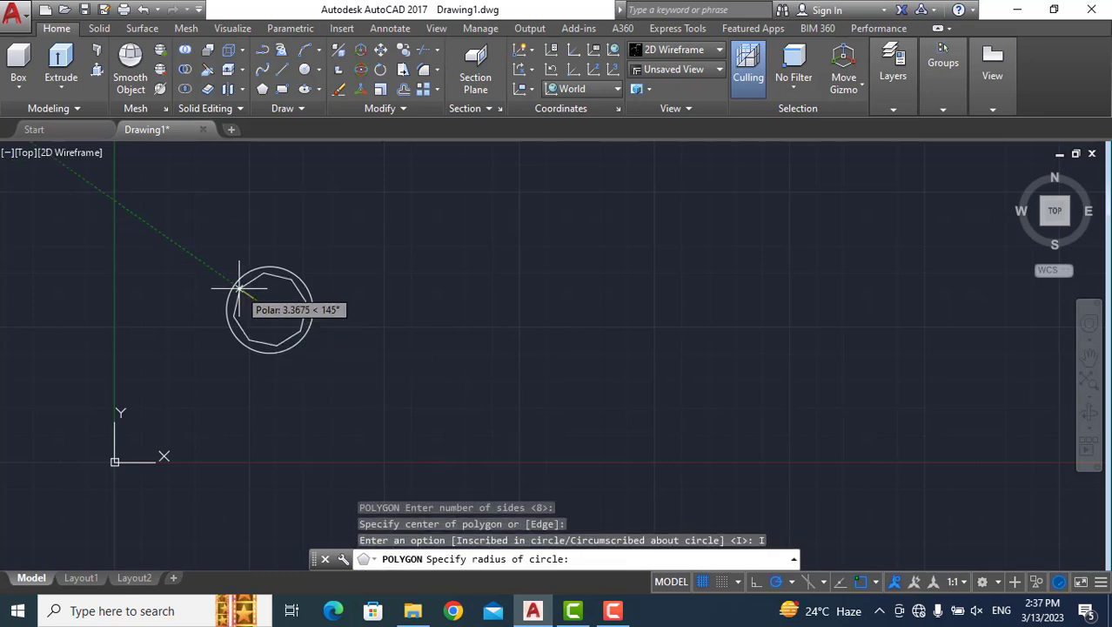
pyautogui.write('4')
pyautogui.press('Return')
# Examine how the corners of the inscribed octagon meet the surrounding circle.
pyautogui.scroll(4, 253, 299)
pyautogui.scroll(4, 253, 299)
pyautogui.scroll(-4, 253, 298)
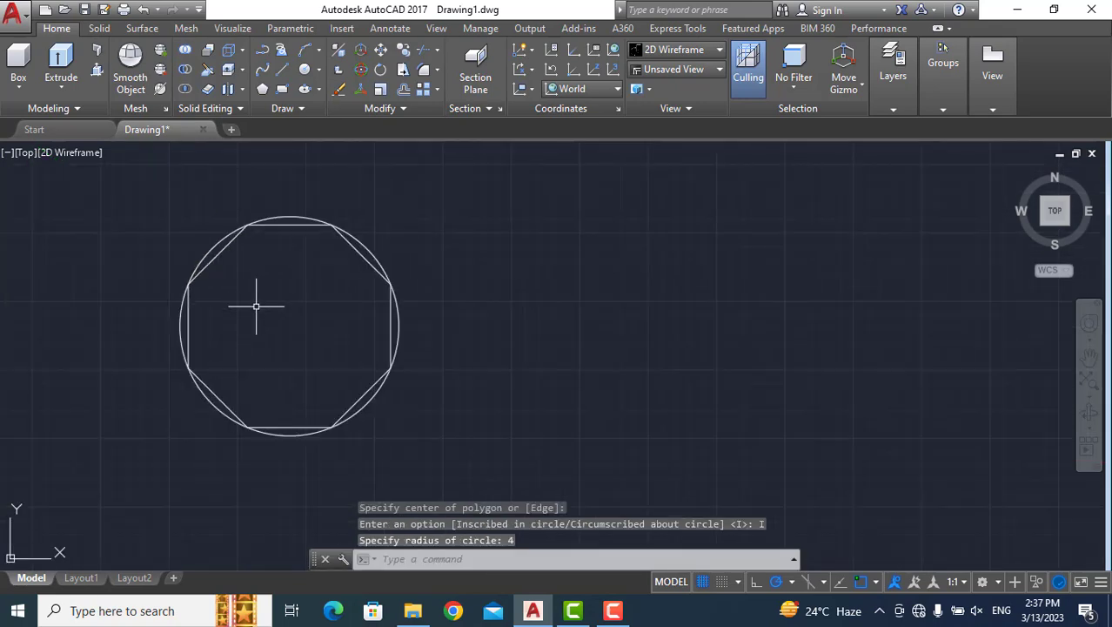
pyautogui.scroll(2, 253, 307)
pyautogui.scroll(-5, 251, 308)
pyautogui.scroll(1, 256, 345)
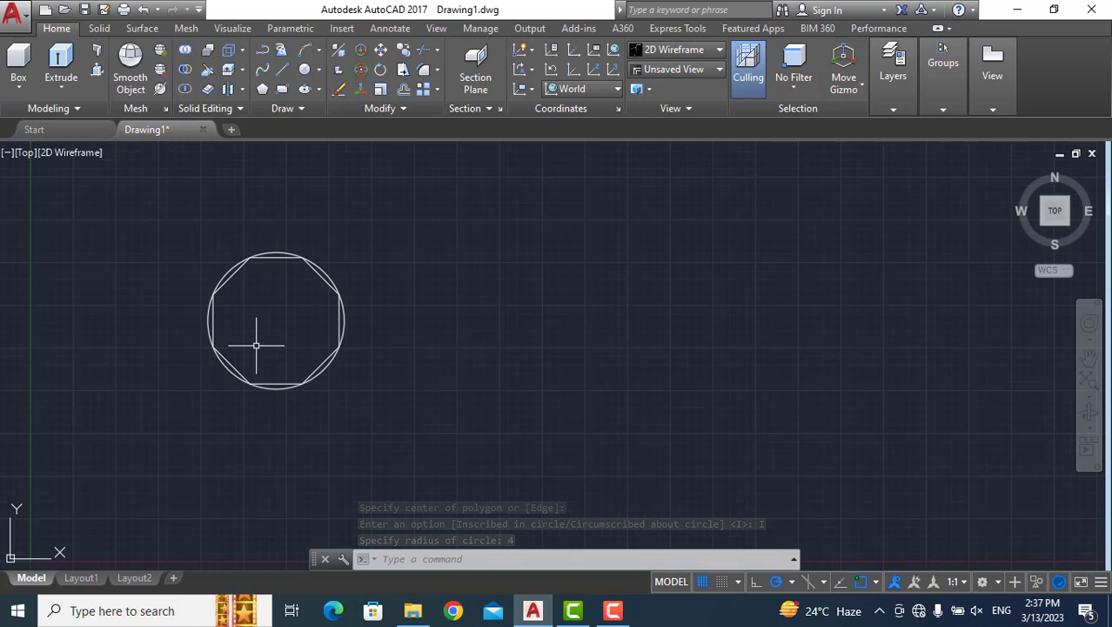
pyautogui.scroll(4, 256, 346)
pyautogui.scroll(-2, 255, 343)
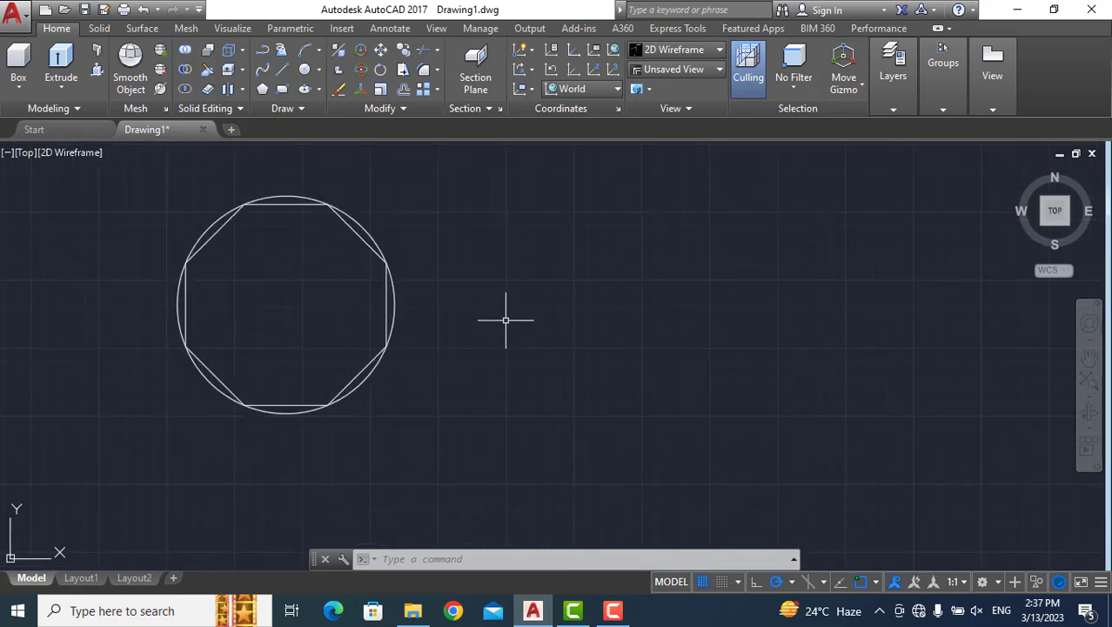
# Draw a circle of radius 5 beside the octagon, centred at about (27.3, 13.5).
pyautogui.write('c')
pyautogui.press('Return')
pyautogui.click(639, 318)
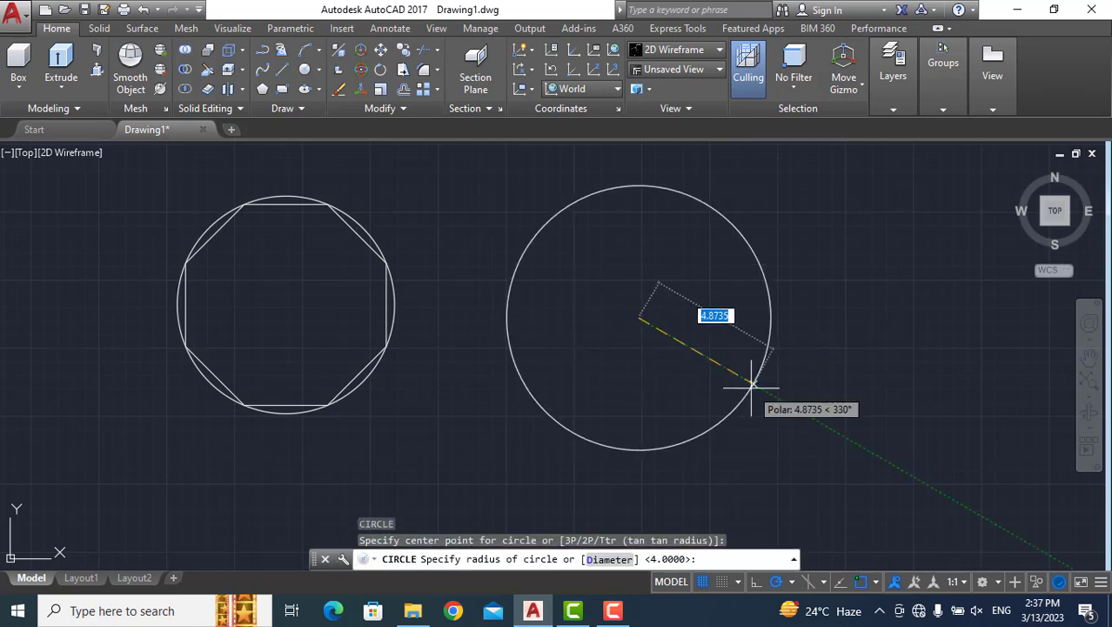
pyautogui.write('5')
pyautogui.press('Return')
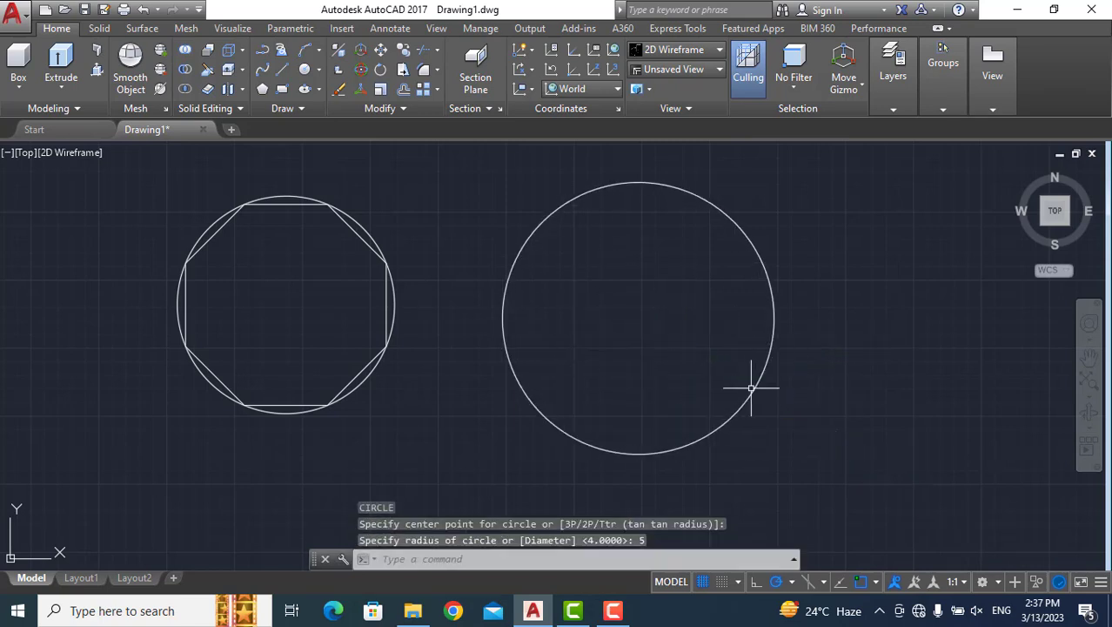
# Start the Polygon command for the radius 5 circle and set the number of sides to 9.
pyautogui.scroll(-2, 579, 358)
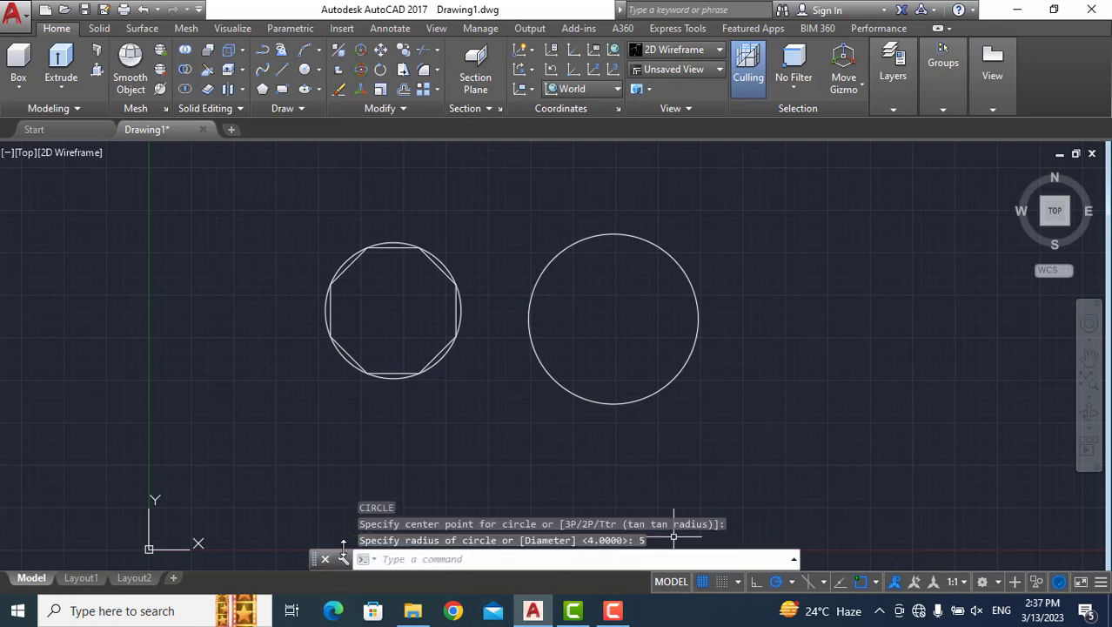
pyautogui.write('p')
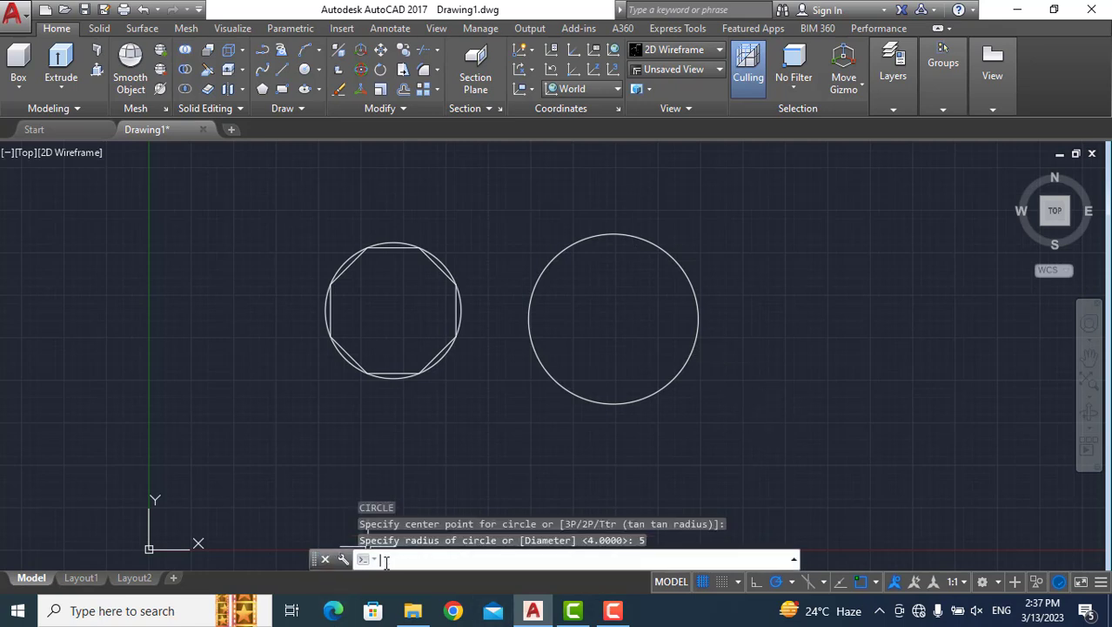
pyautogui.write('ol')
pyautogui.press('Return')
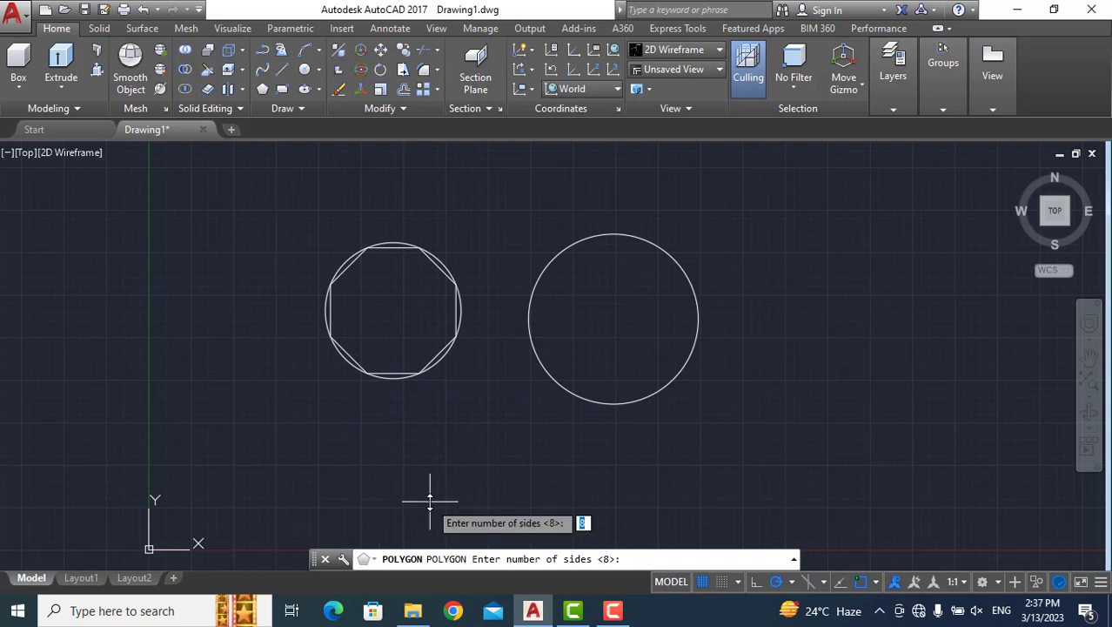
pyautogui.write('9')
pyautogui.press('Return')
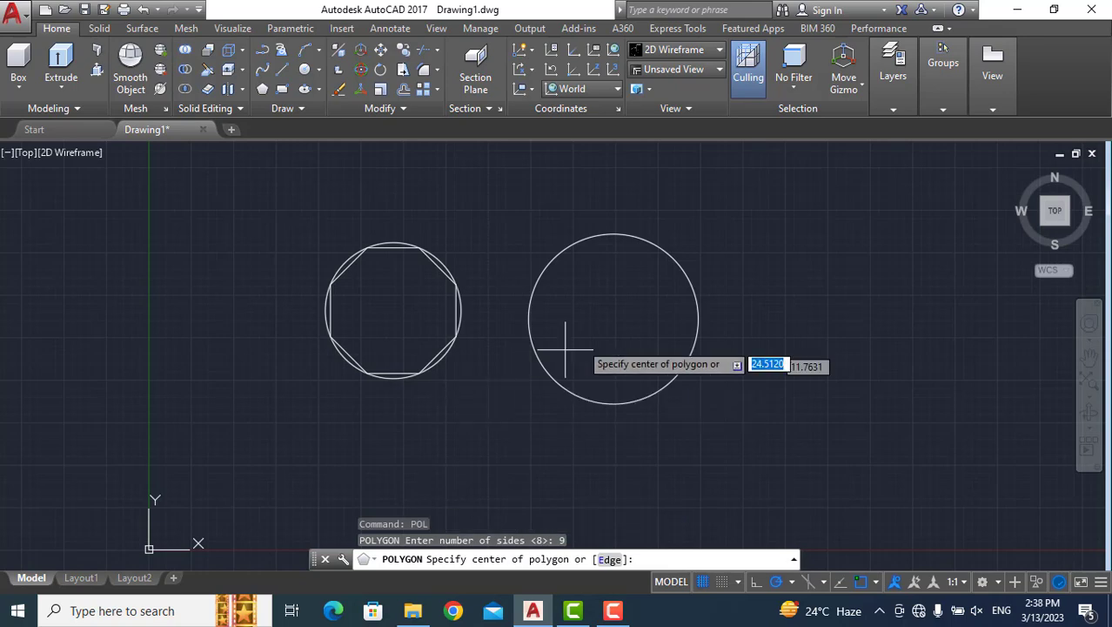
pyautogui.scroll(4, 585, 317)
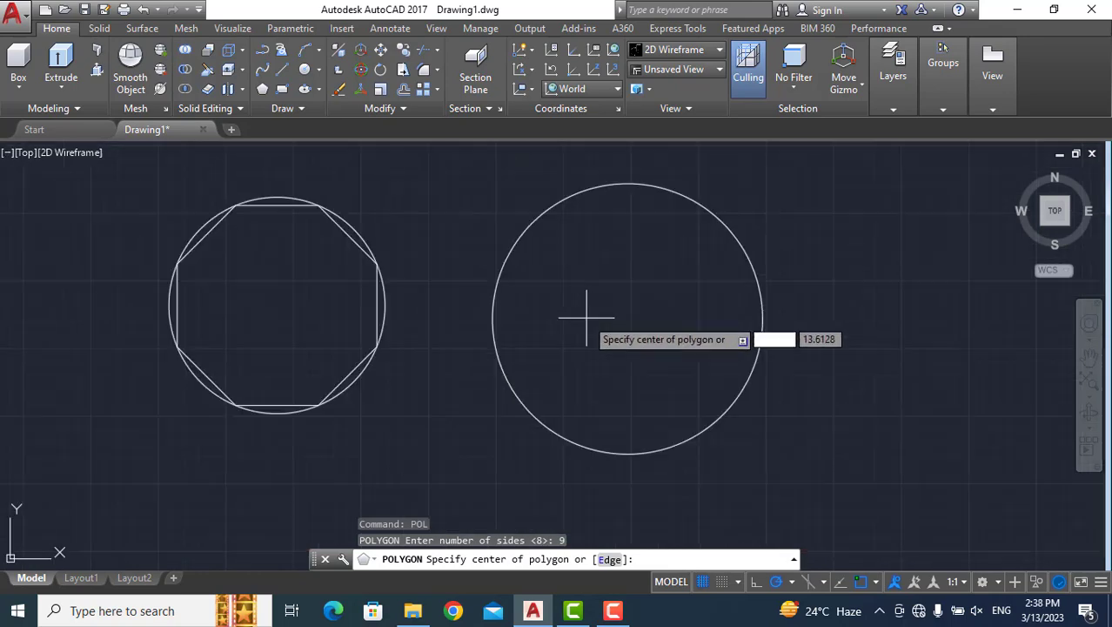
pyautogui.scroll(-4, 592, 319)
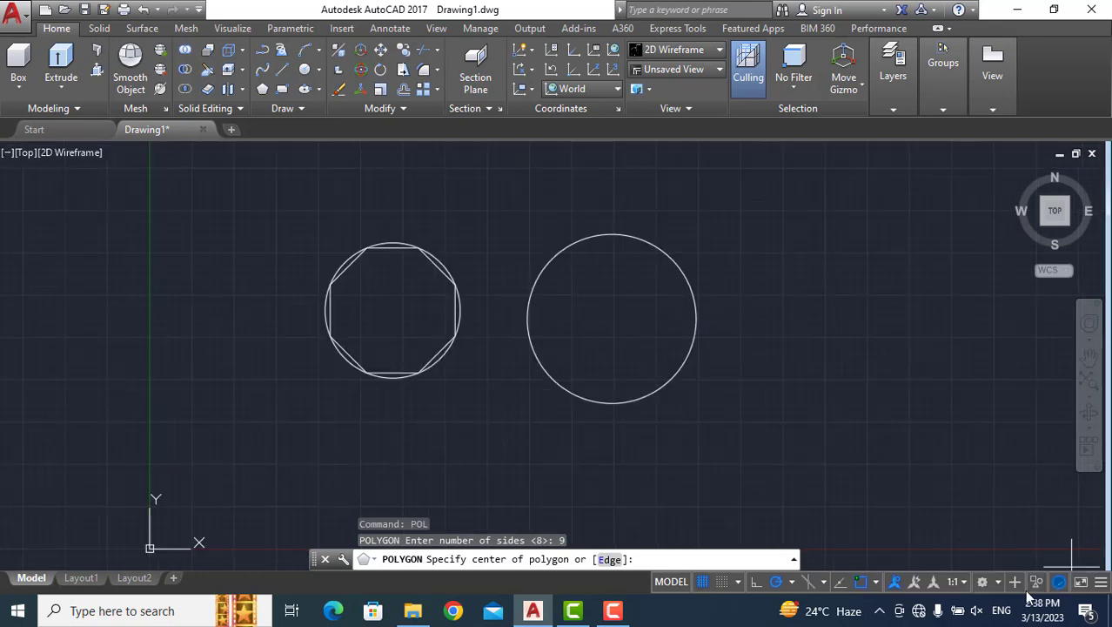
# Toggle the Geometric Center object snap off and on again, and try to locate the radius 5 circle's centre.
pyautogui.click(875, 582)
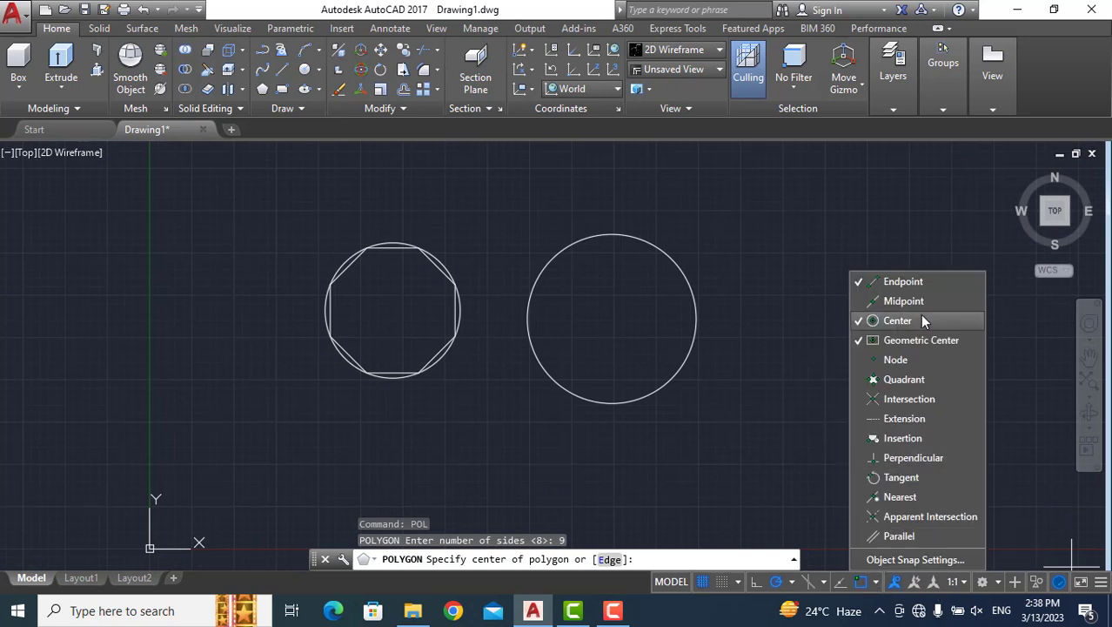
pyautogui.click(896, 340)
pyautogui.click(896, 340)
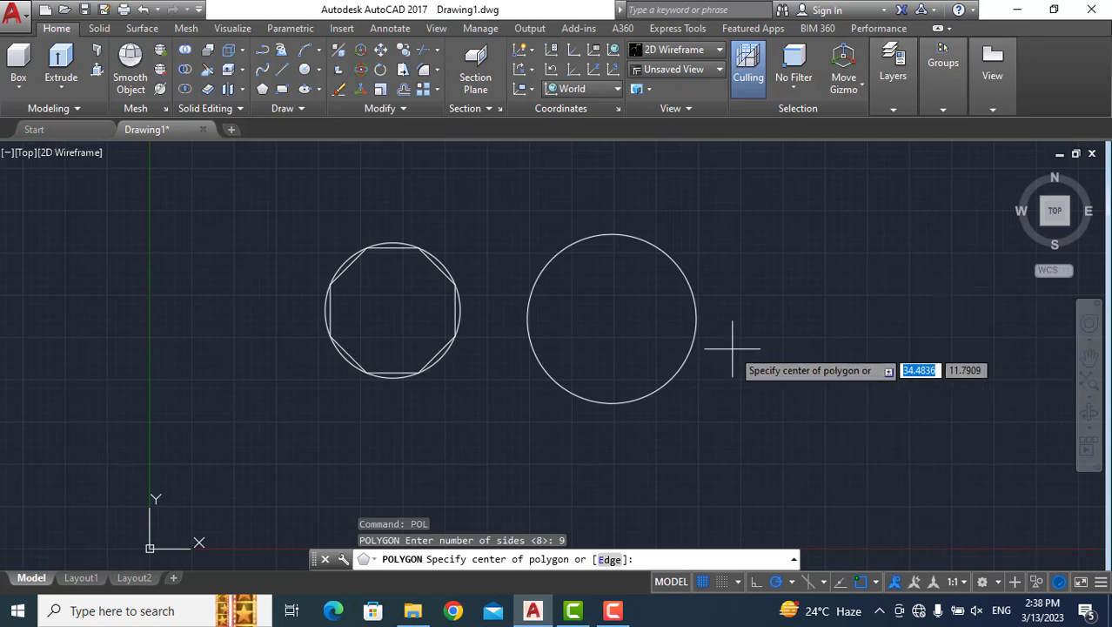
pyautogui.scroll(3, 607, 297)
pyautogui.scroll(-5, 605, 299)
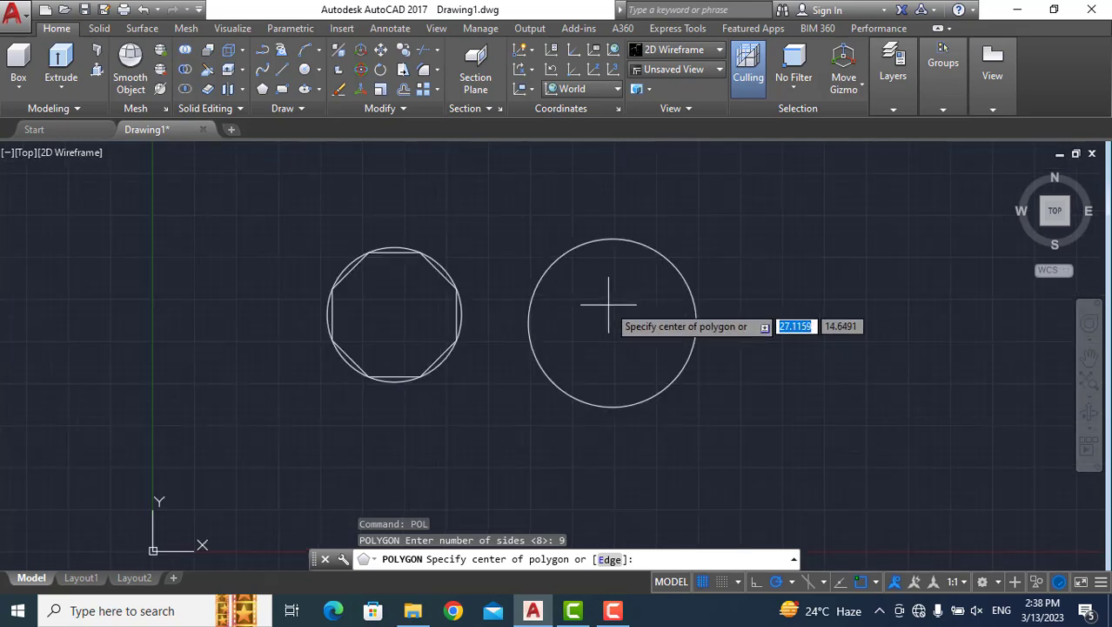
pyautogui.scroll(4, 604, 298)
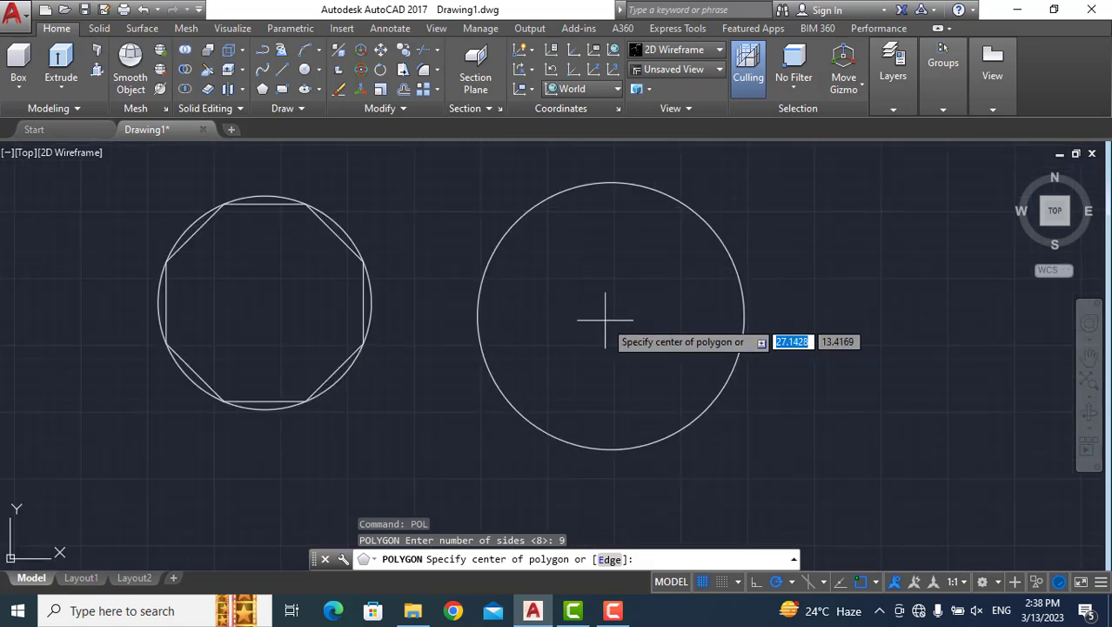
pyautogui.scroll(-4, 610, 319)
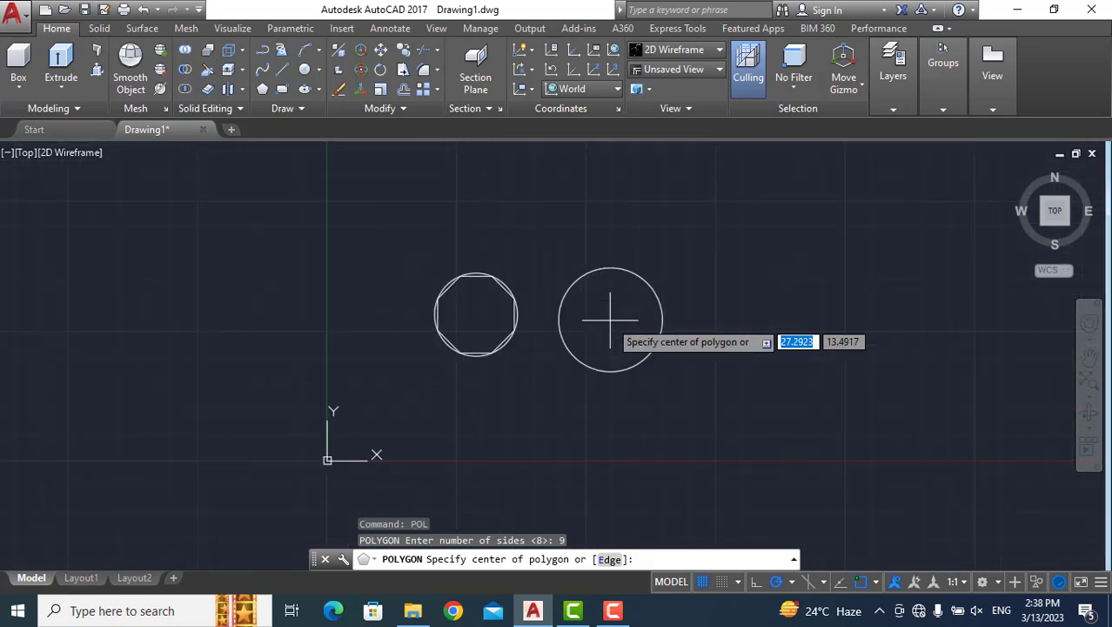
# Apply a one-time Center snap override for the nine-sided polygon's centre point.
pyautogui.keyDown('shift'); pyautogui.rightClick(610, 319); pyautogui.keyUp('shift')
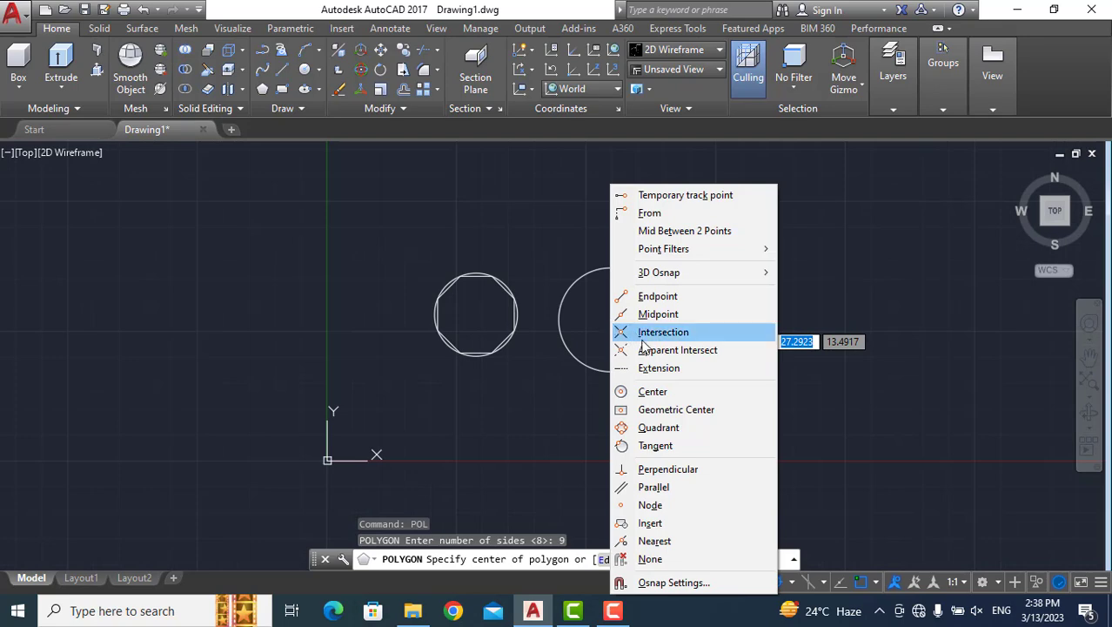
pyautogui.click(655, 391)
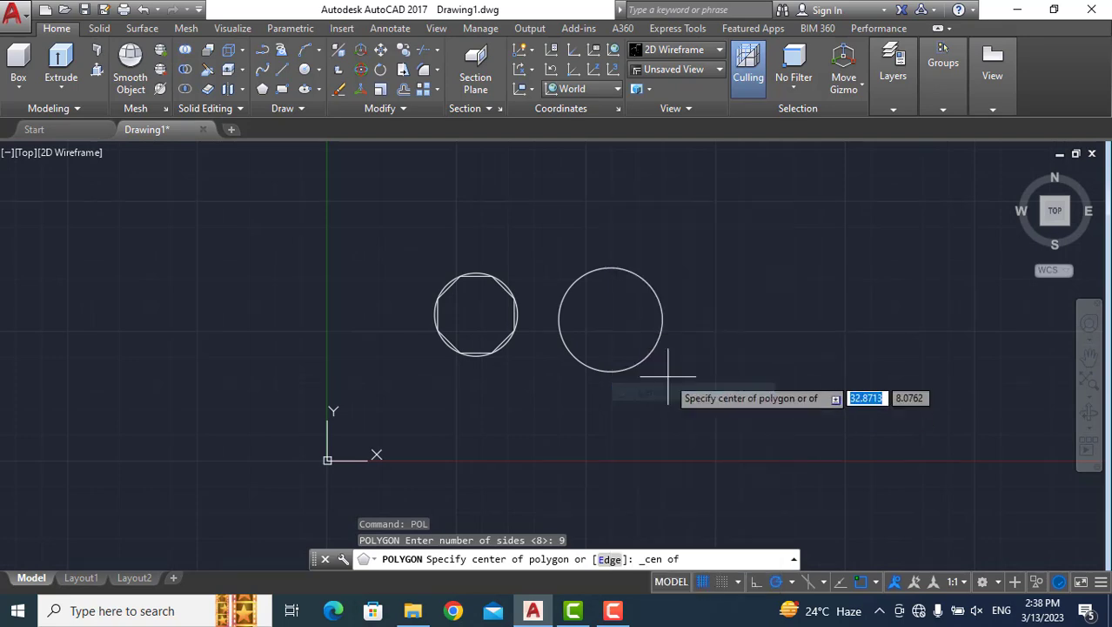
pyautogui.scroll(5, 612, 330)
pyautogui.scroll(-7, 612, 330)
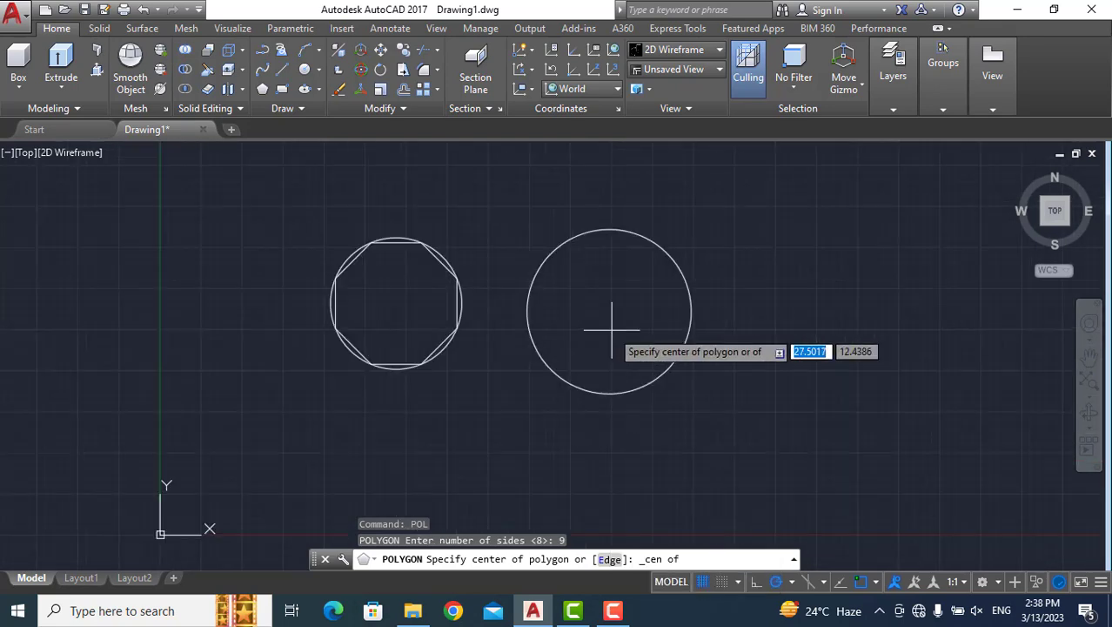
pyautogui.scroll(2, 611, 329)
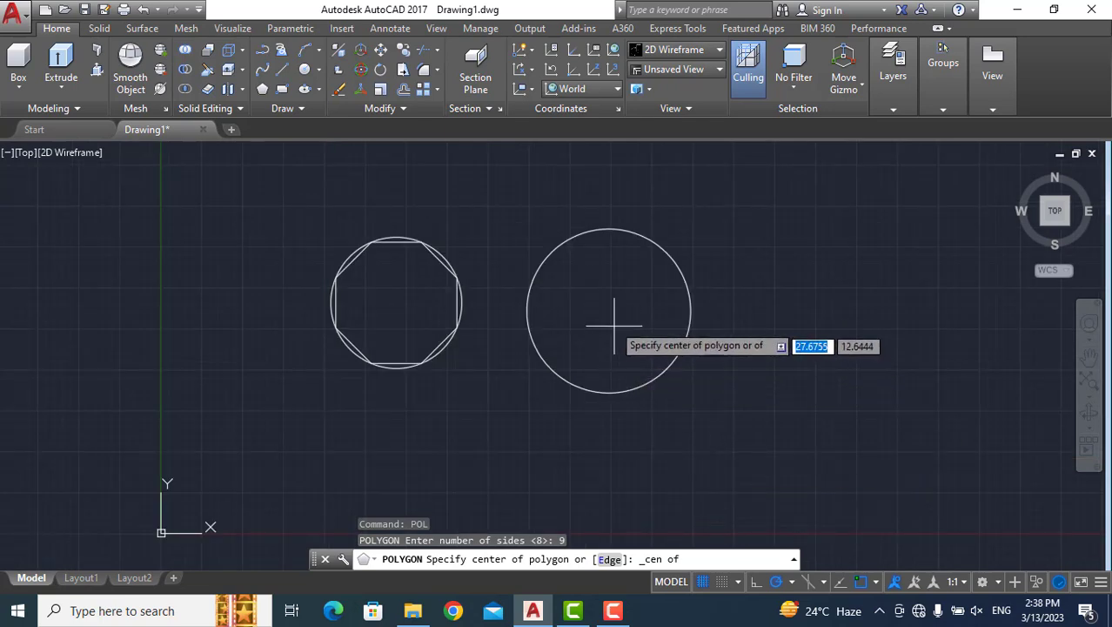
pyautogui.scroll(2, 605, 306)
pyautogui.scroll(-2, 605, 305)
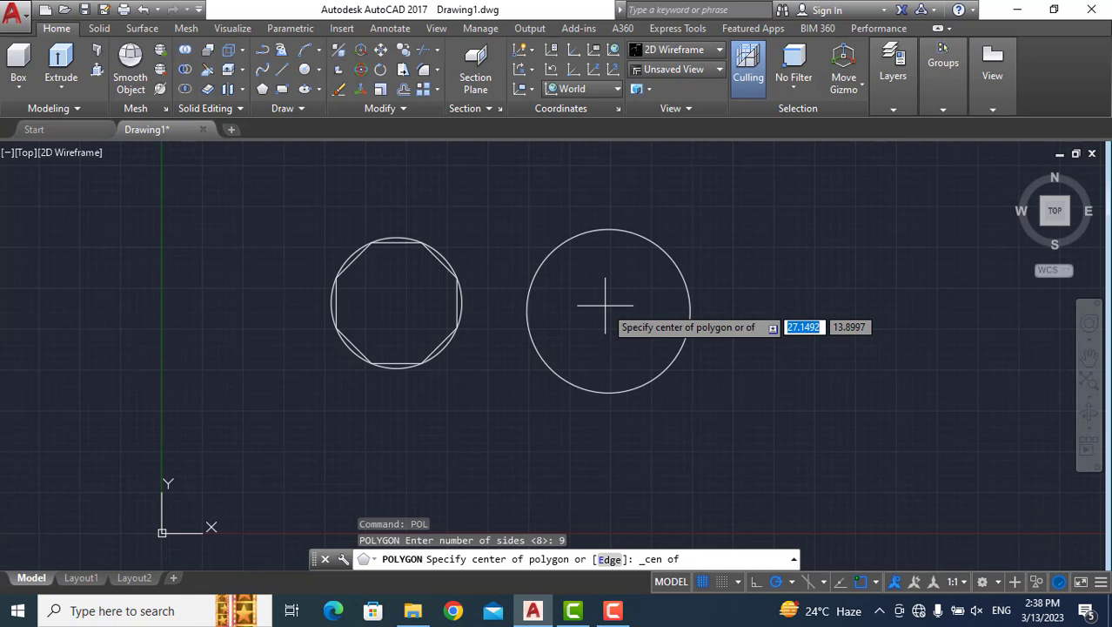
# Check the active object snap modes, and turn object snapping off and back on.
pyautogui.click(877, 583)
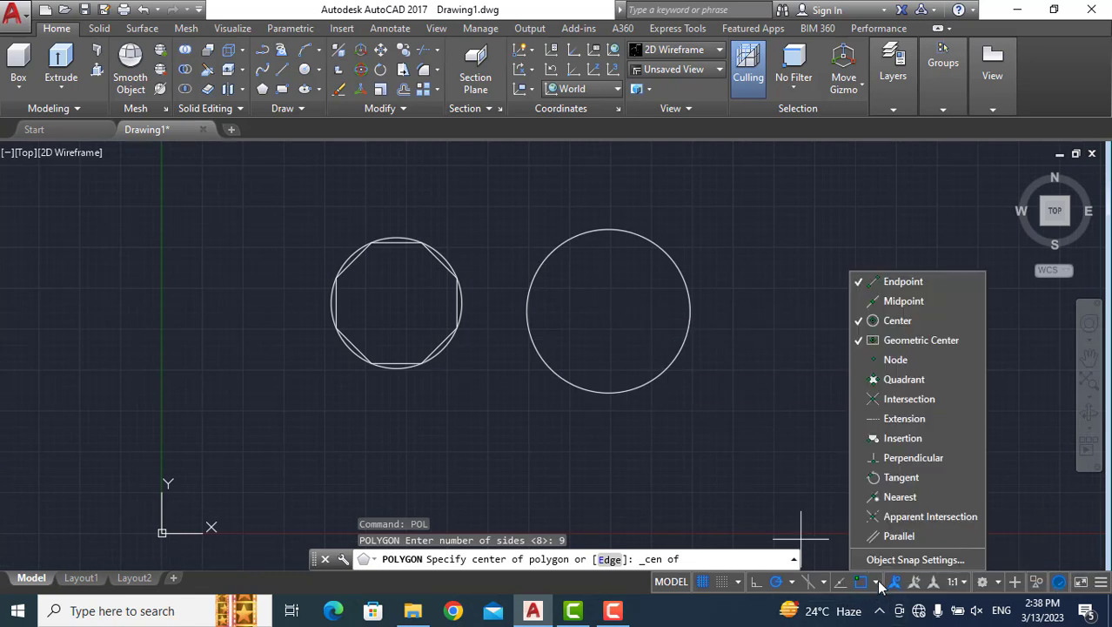
pyautogui.click(879, 583)
pyautogui.click(862, 581)
pyautogui.click(862, 581)
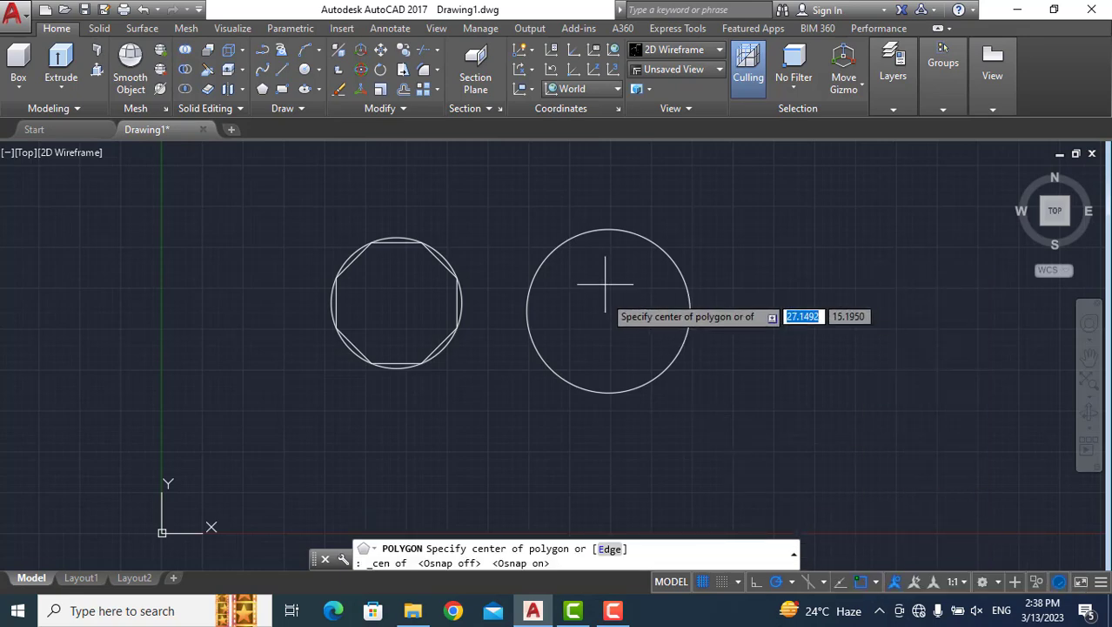
# Place the nine-sided polygon at the larger circle's centre with the Circumscribed about circle option and a radius of 5.
pyautogui.scroll(4, 612, 321)
pyautogui.scroll(-4, 615, 321)
pyautogui.scroll(-2, 614, 321)
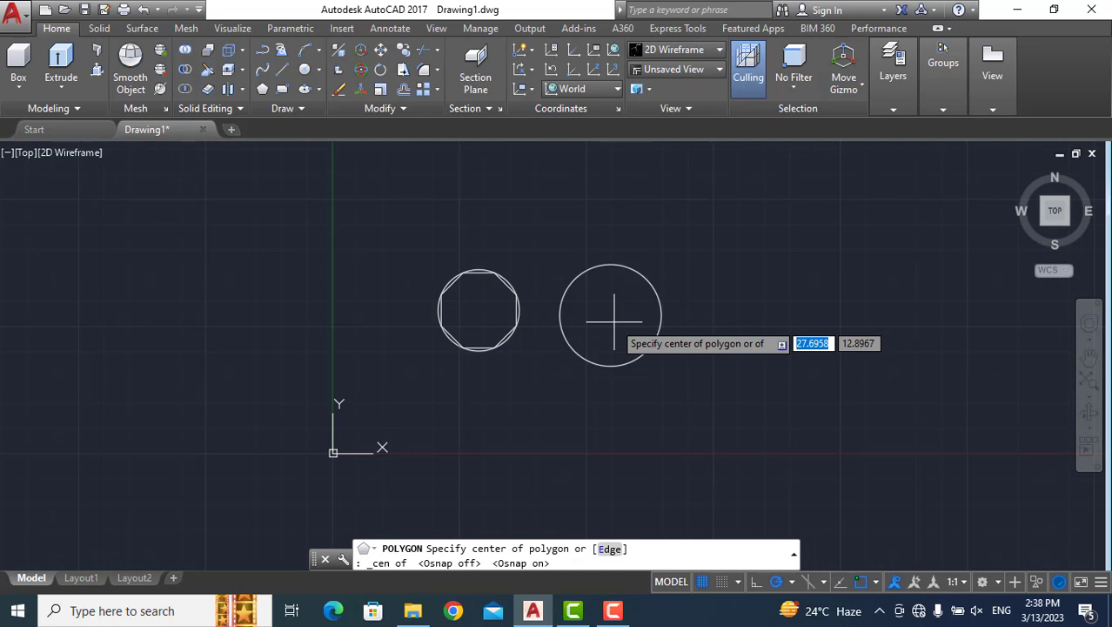
pyautogui.scroll(2, 611, 324)
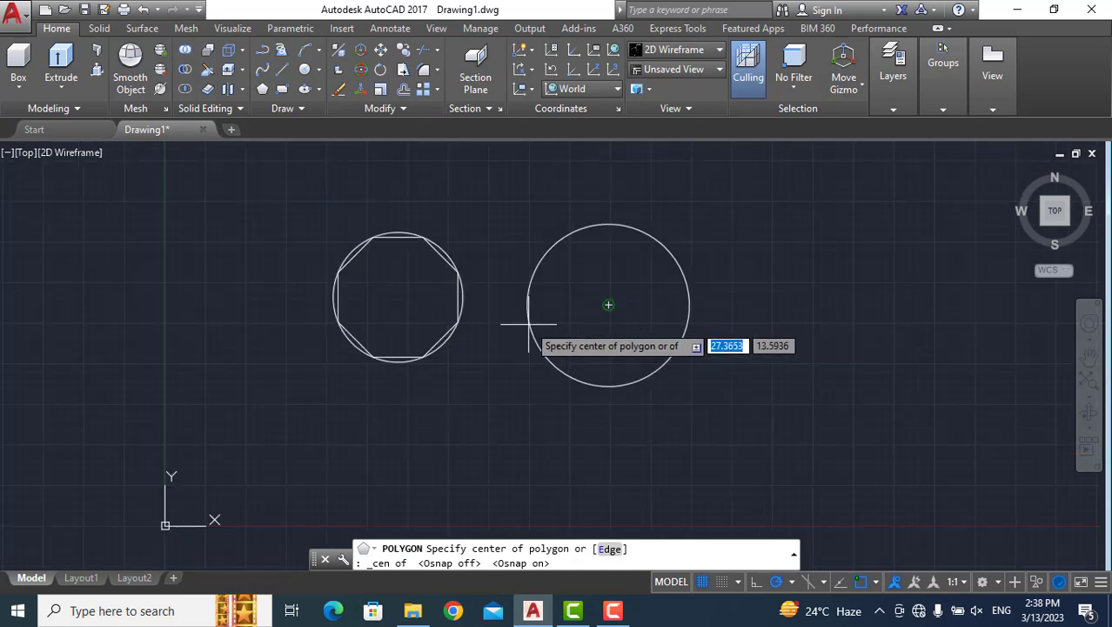
pyautogui.click(608, 305)
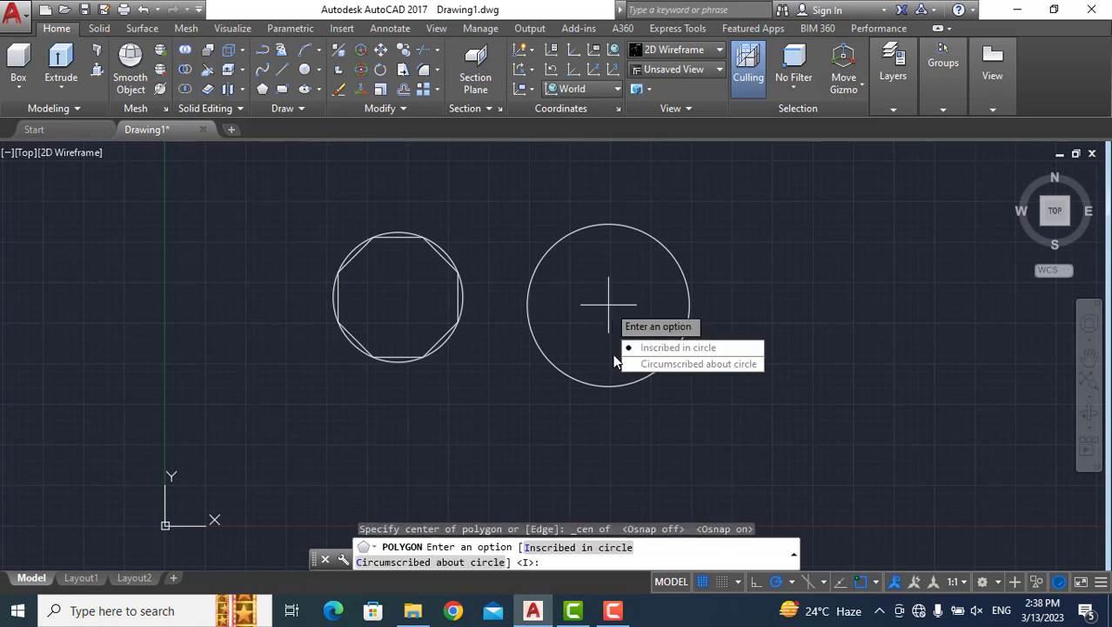
pyautogui.click(721, 364)
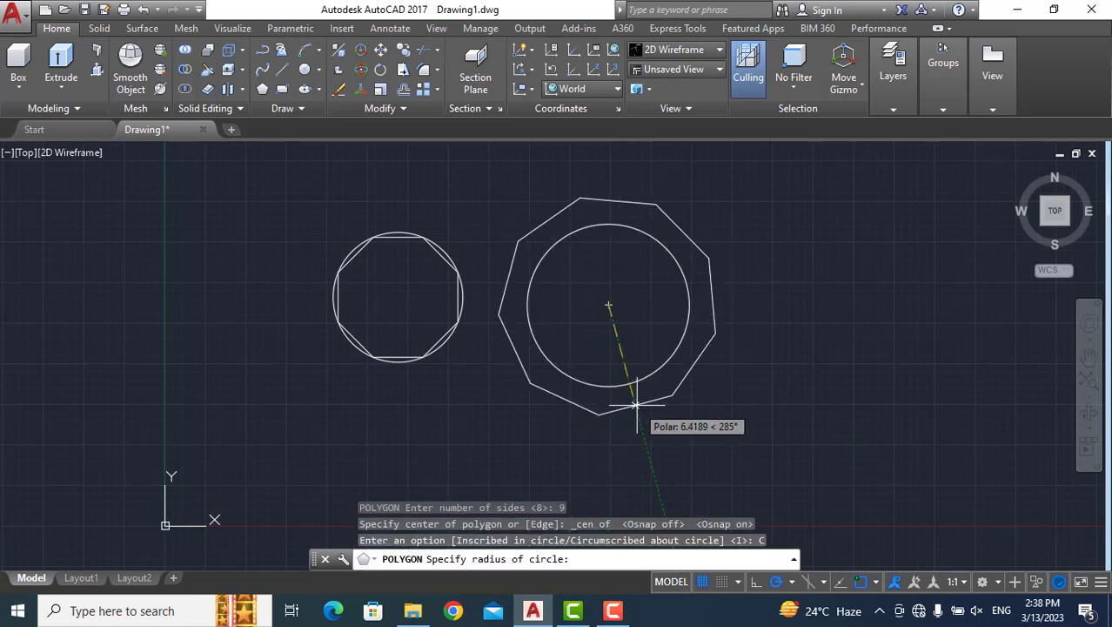
pyautogui.write('5')
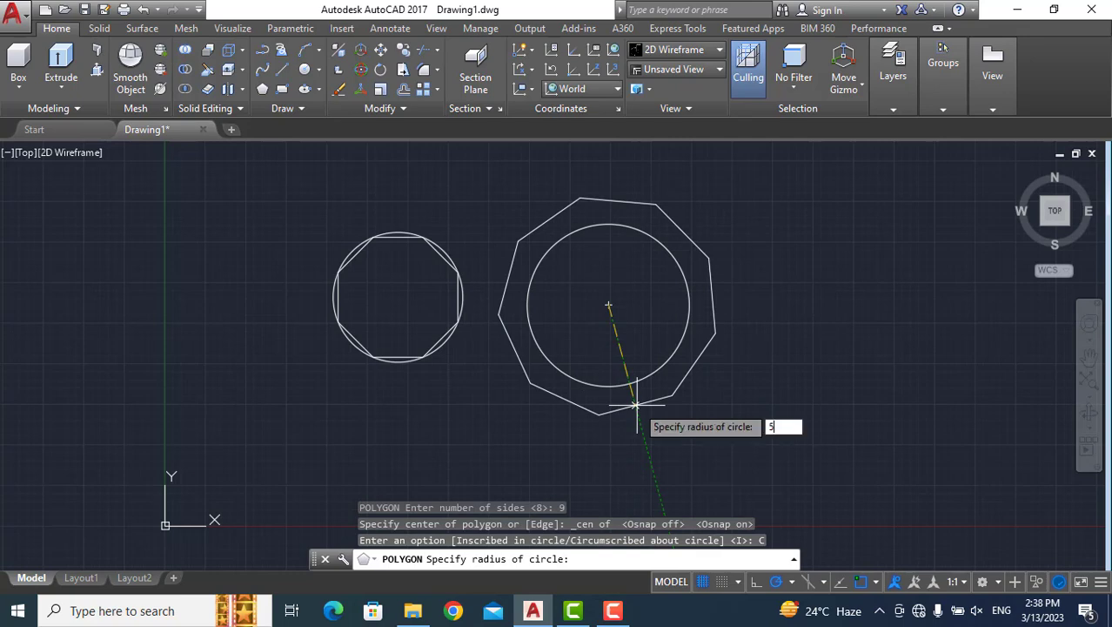
pyautogui.press('Return')
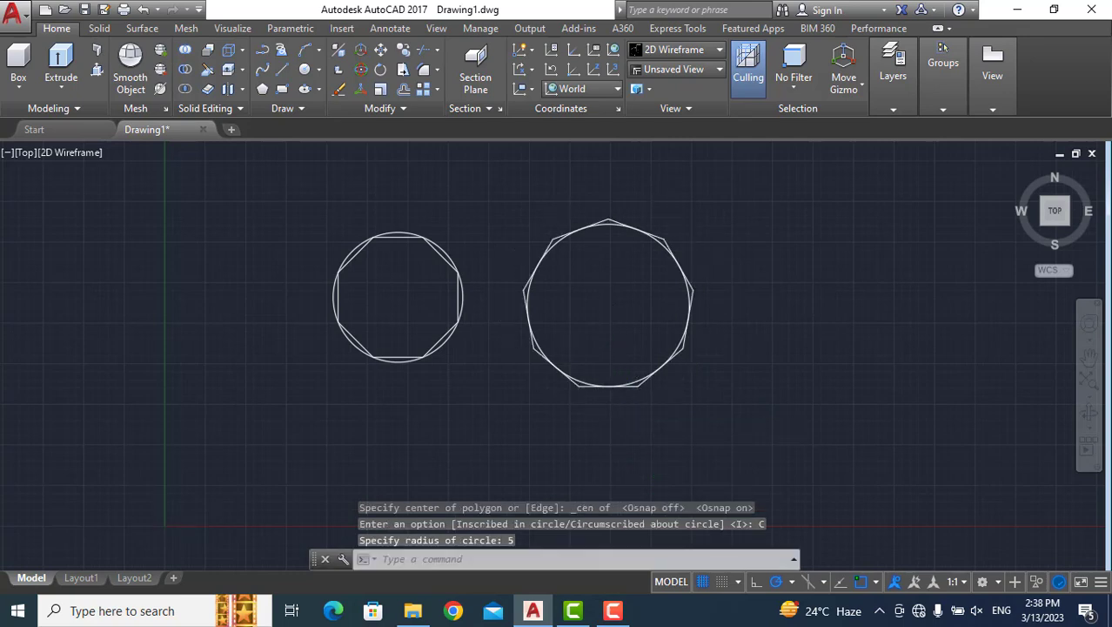
# Examine how the sides of the circumscribed nine-sided polygon touch the circle, compared with the inscribed octagon.
pyautogui.scroll(5, 579, 366)
pyautogui.scroll(-6, 594, 368)
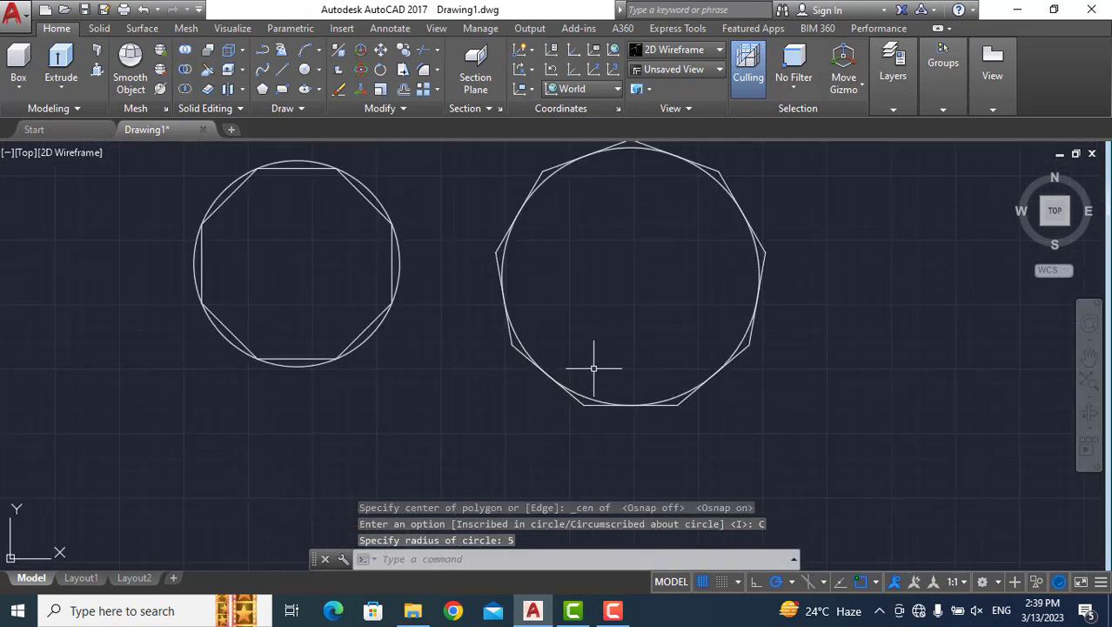
pyautogui.scroll(4, 593, 368)
pyautogui.scroll(-4, 593, 368)
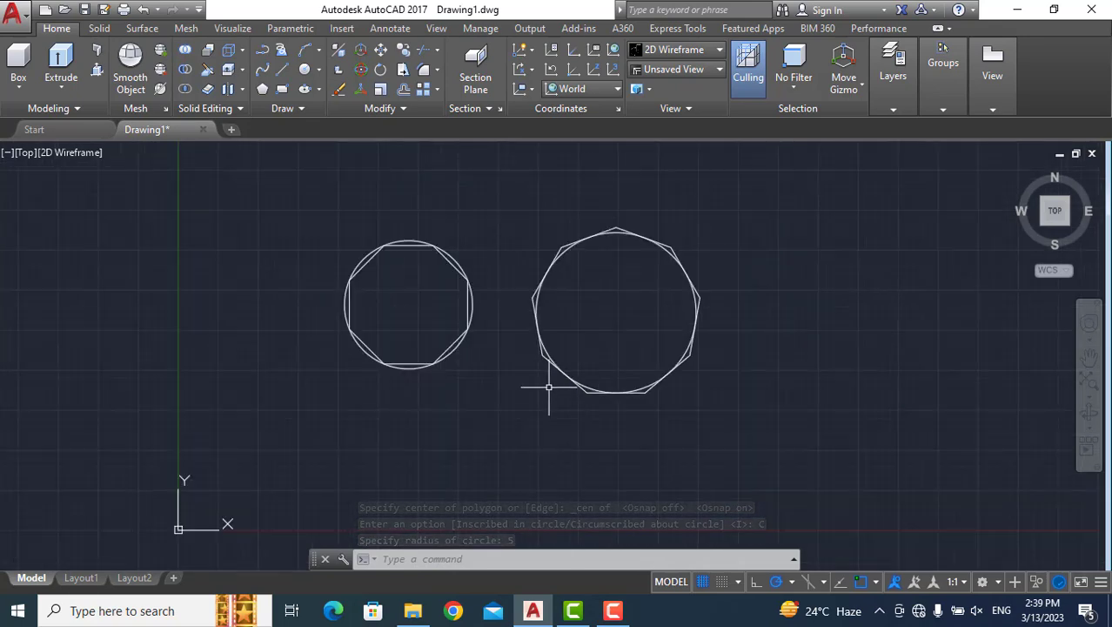
pyautogui.moveTo(582, 384)
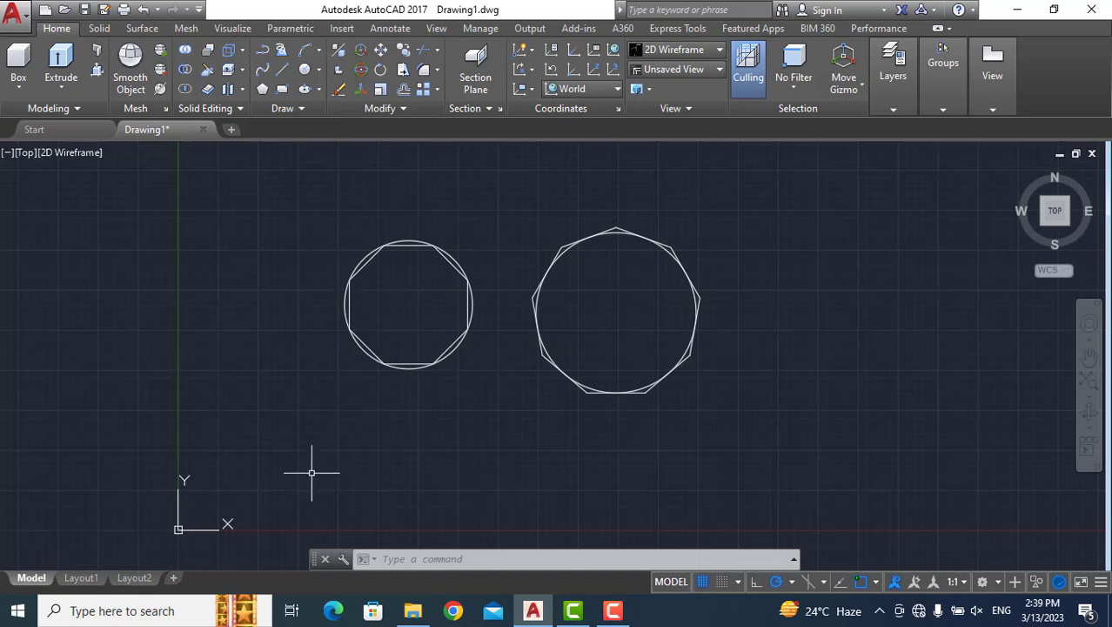
# Erase both circles and their polygons, and draw a line 10 units long at 260° from about (13.8, 19.4).
pyautogui.moveTo(267, 426)
pyautogui.mouseDown()
pyautogui.moveTo(405, 479)
pyautogui.moveTo(772, 449)
pyautogui.moveTo(786, 259)
pyautogui.moveTo(661, 186)
pyautogui.moveTo(245, 186)
pyautogui.mouseUp()
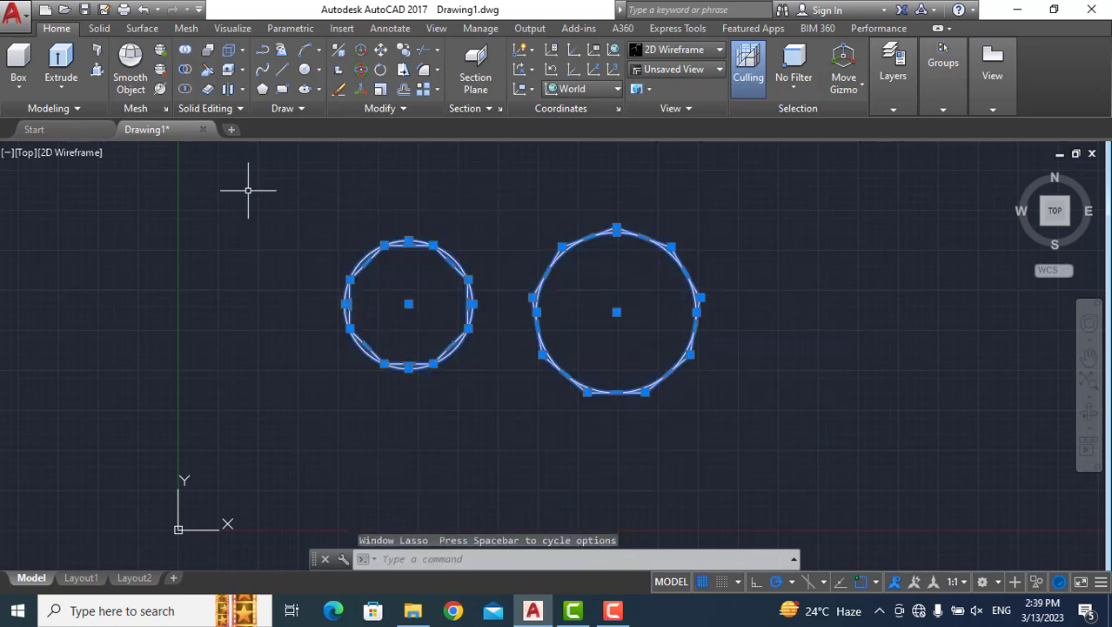
pyautogui.press('Delete')
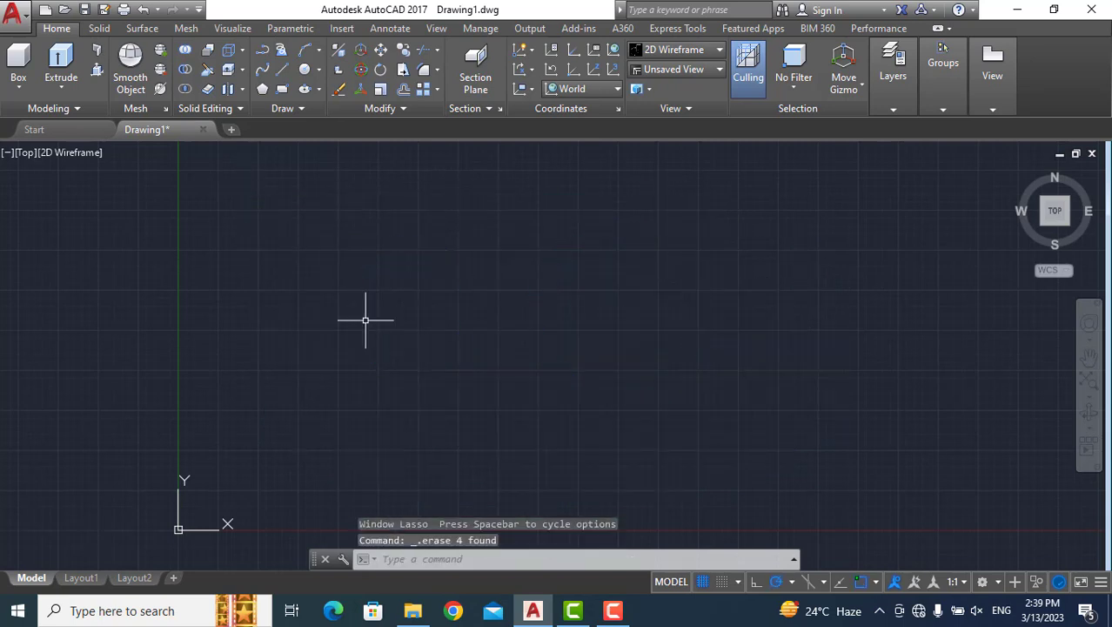
pyautogui.write('l')
pyautogui.press('Return')
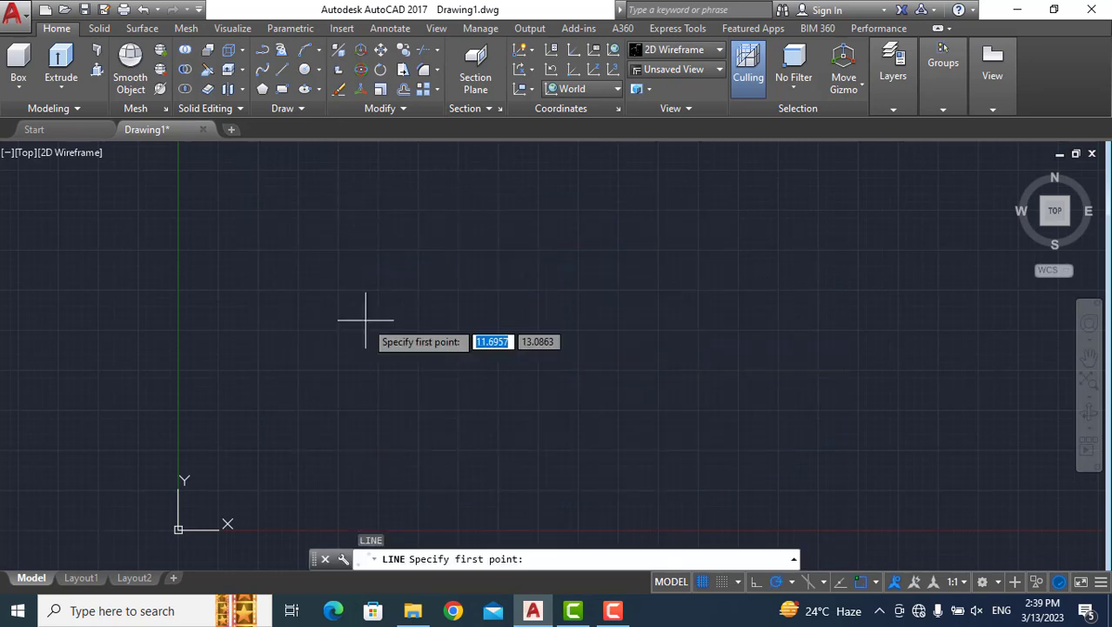
pyautogui.click(397, 218)
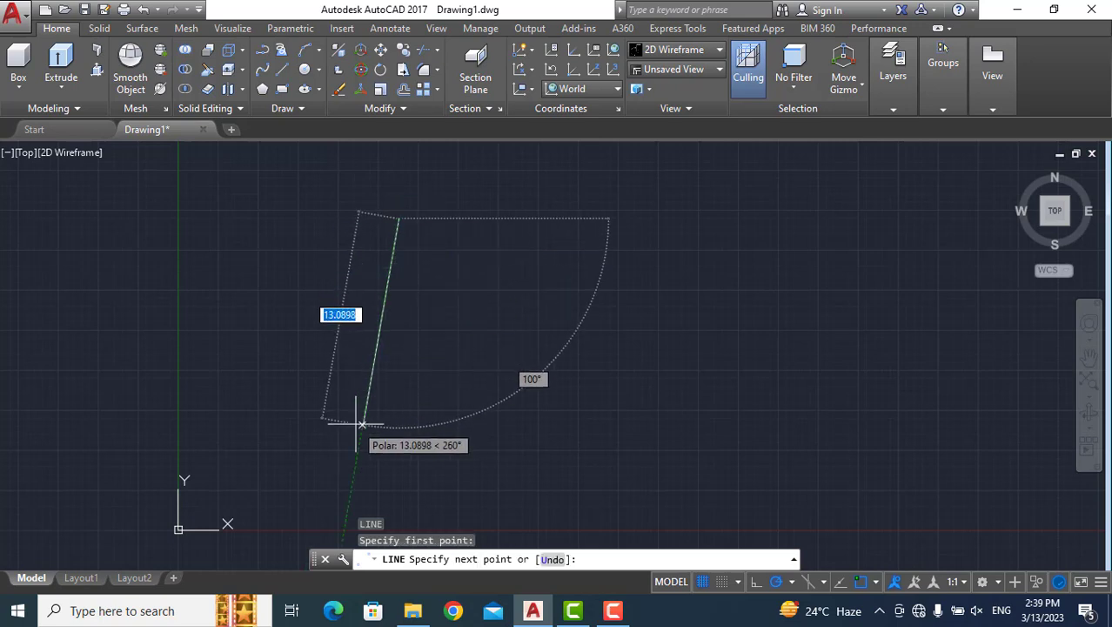
pyautogui.write('10')
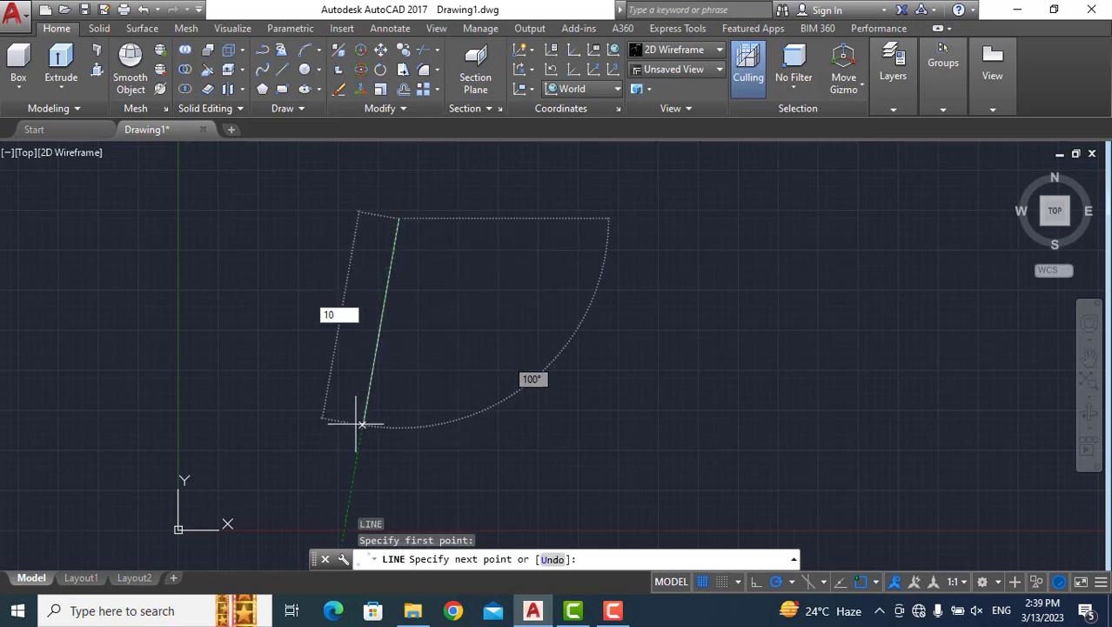
pyautogui.press('Return')
pyautogui.press('Return')
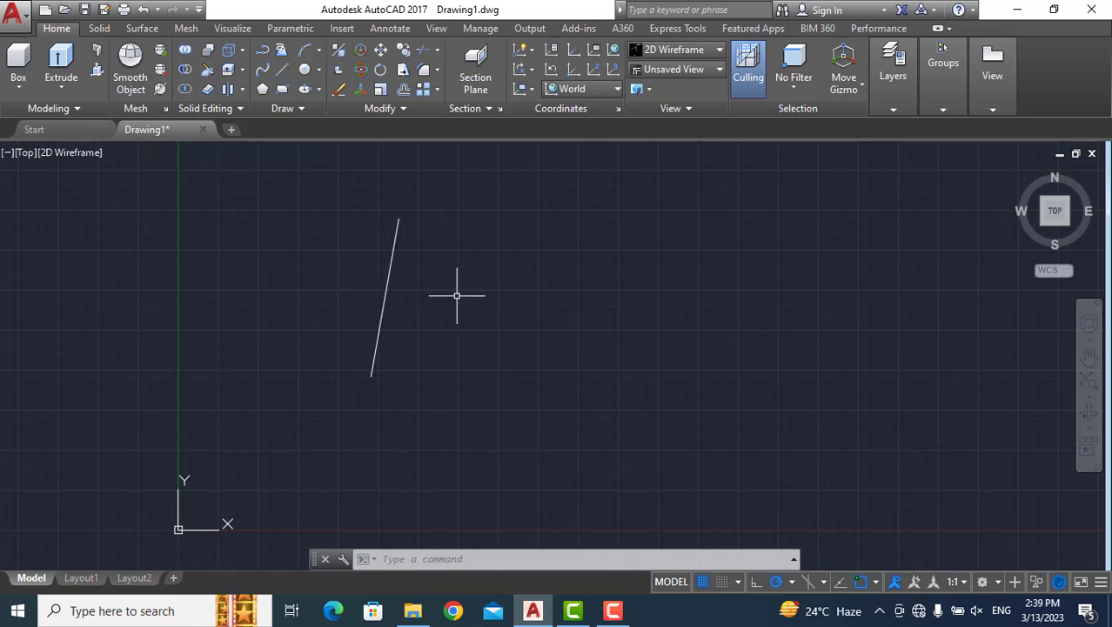
# Offset the slanted line by a distance of 4 towards its right side.
pyautogui.click(428, 562)
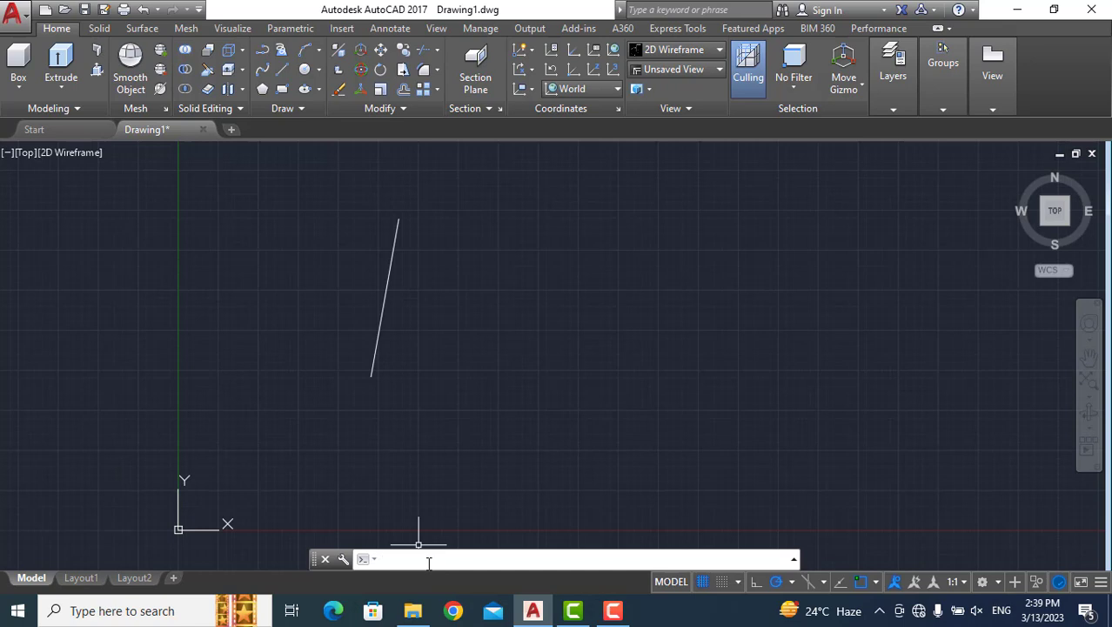
pyautogui.write('o')
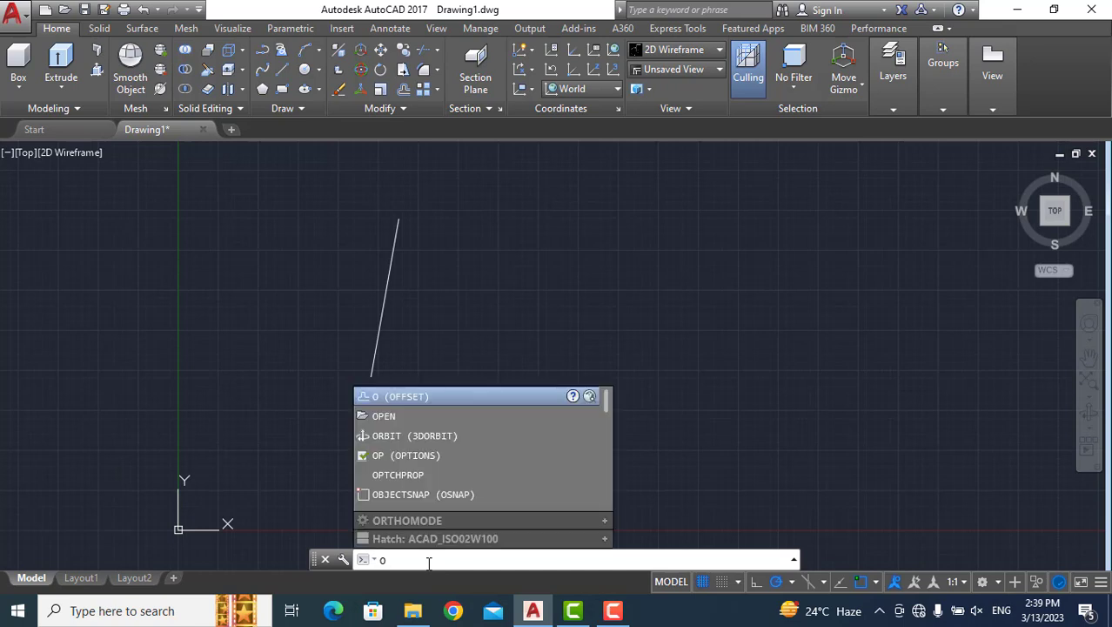
pyautogui.press('Return')
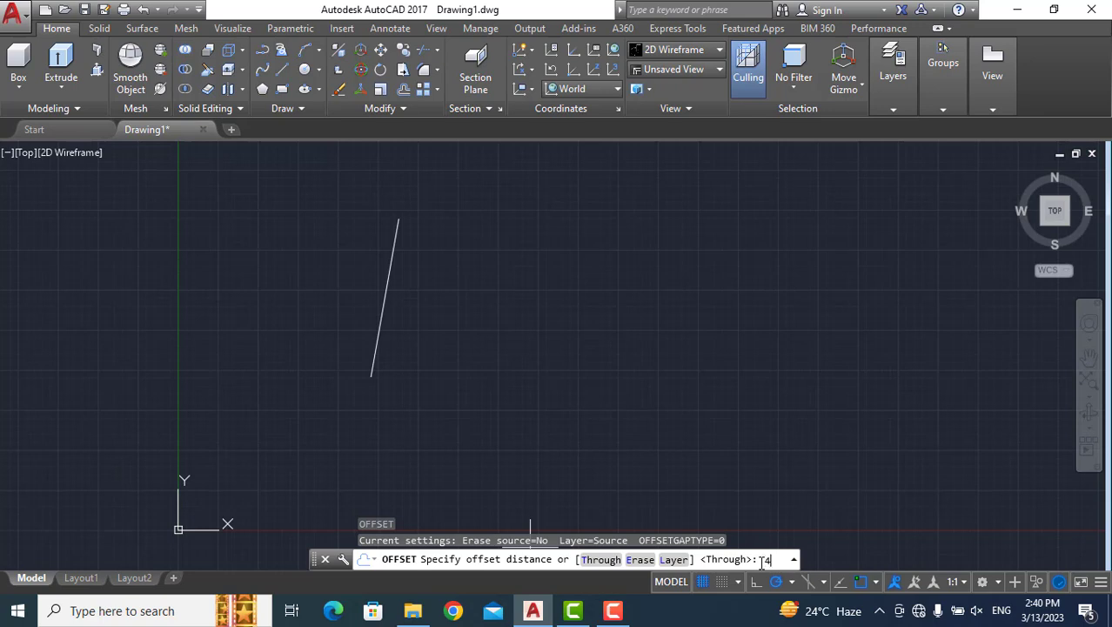
pyautogui.write('4')
pyautogui.press('Return')
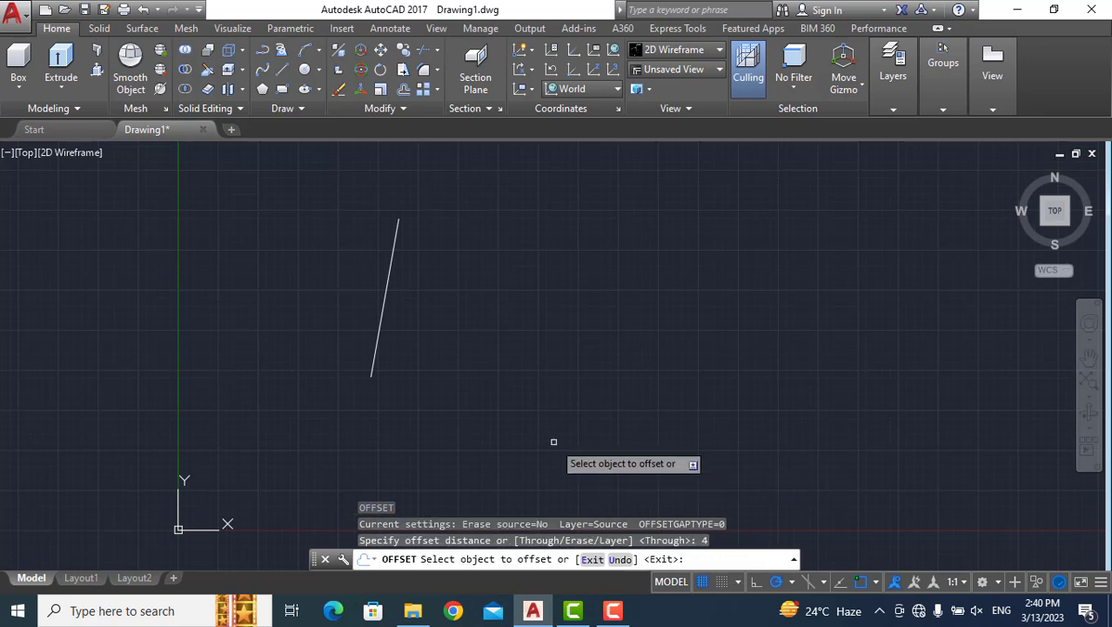
pyautogui.click(388, 305)
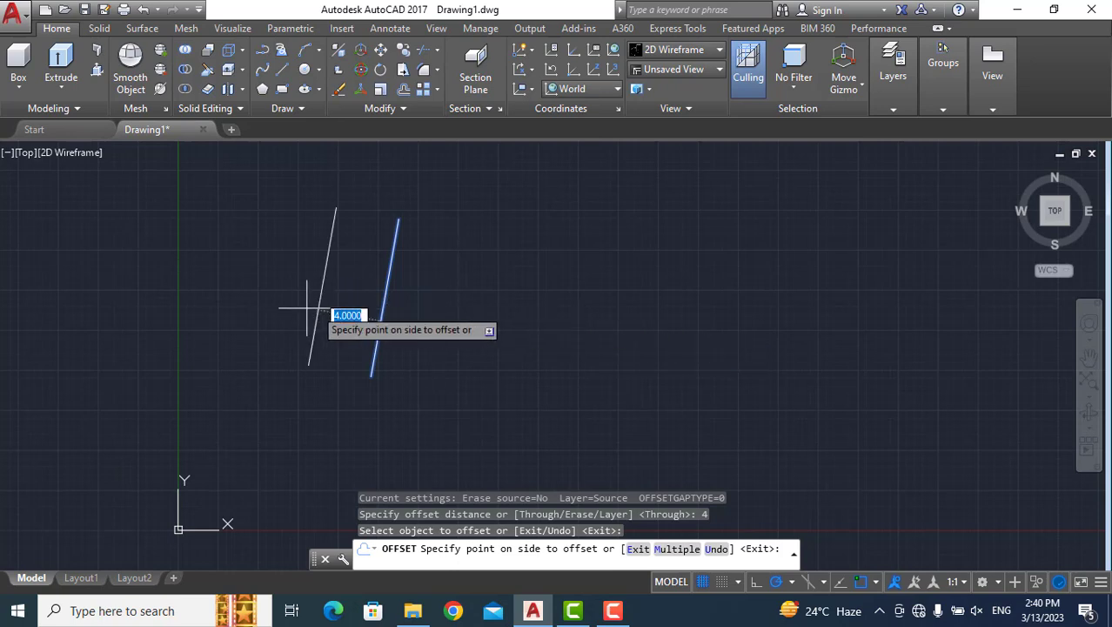
pyautogui.click(640, 339)
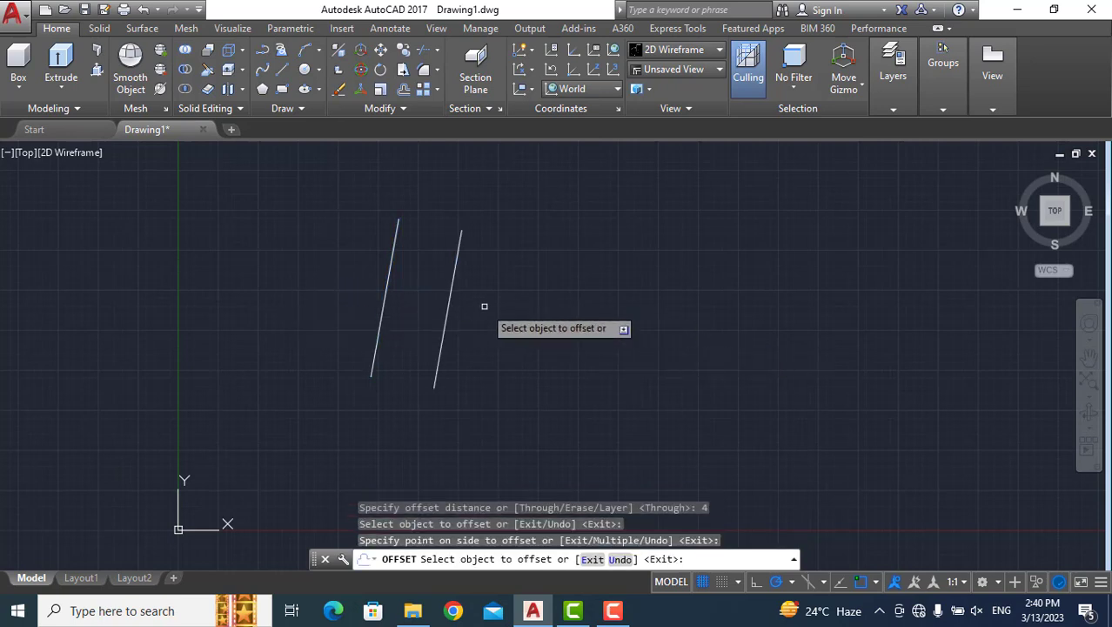
# Offset the new parallel line by 3 towards the same side, overriding the preset distance.
pyautogui.click(449, 307)
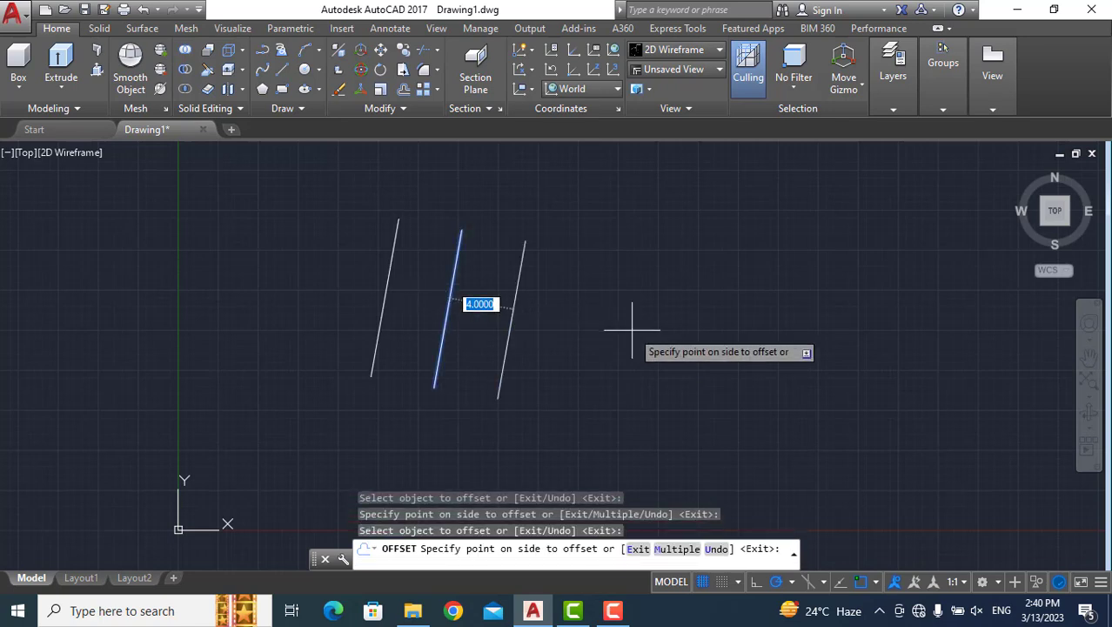
pyautogui.write('3')
pyautogui.press('Return')
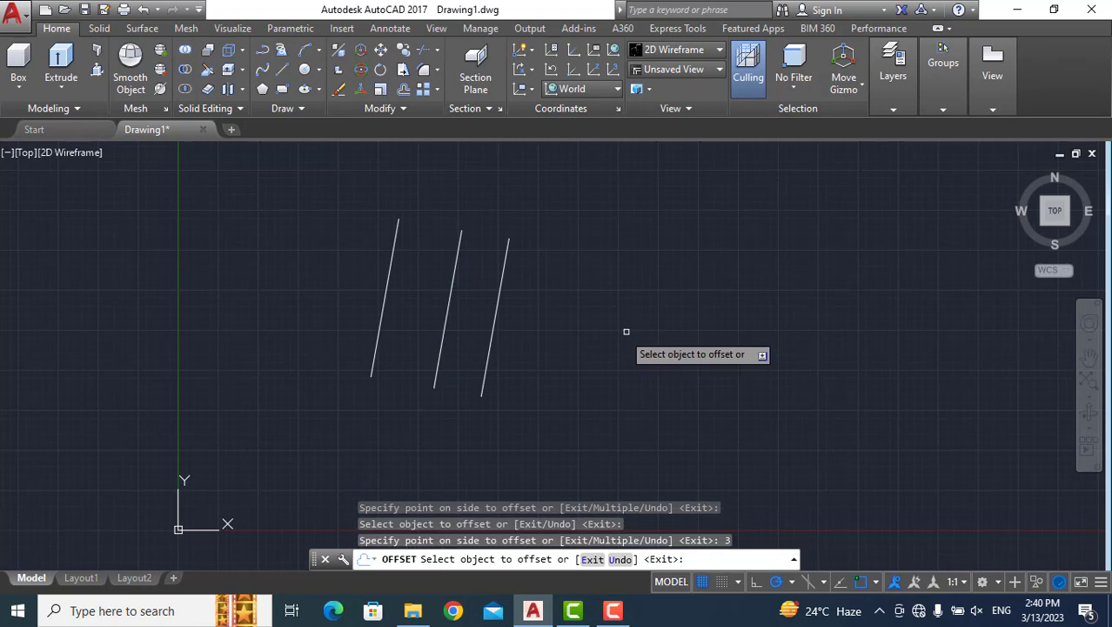
# Offset the third slanted line by 5 towards its right side, overriding the preset distance.
pyautogui.click(494, 321)
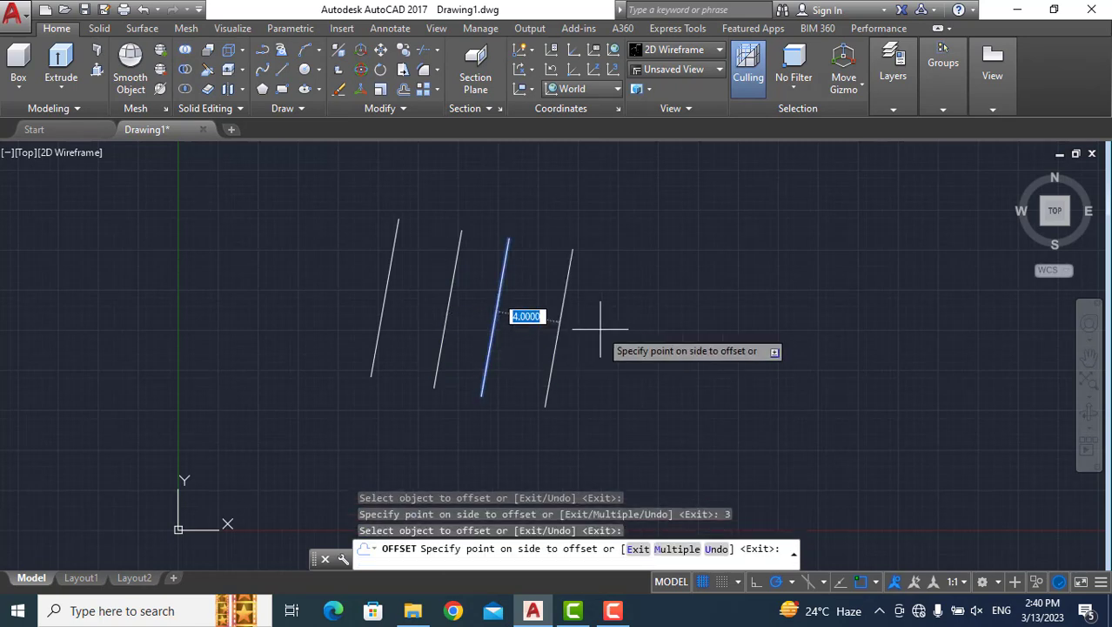
pyautogui.write('5')
pyautogui.press('Return')
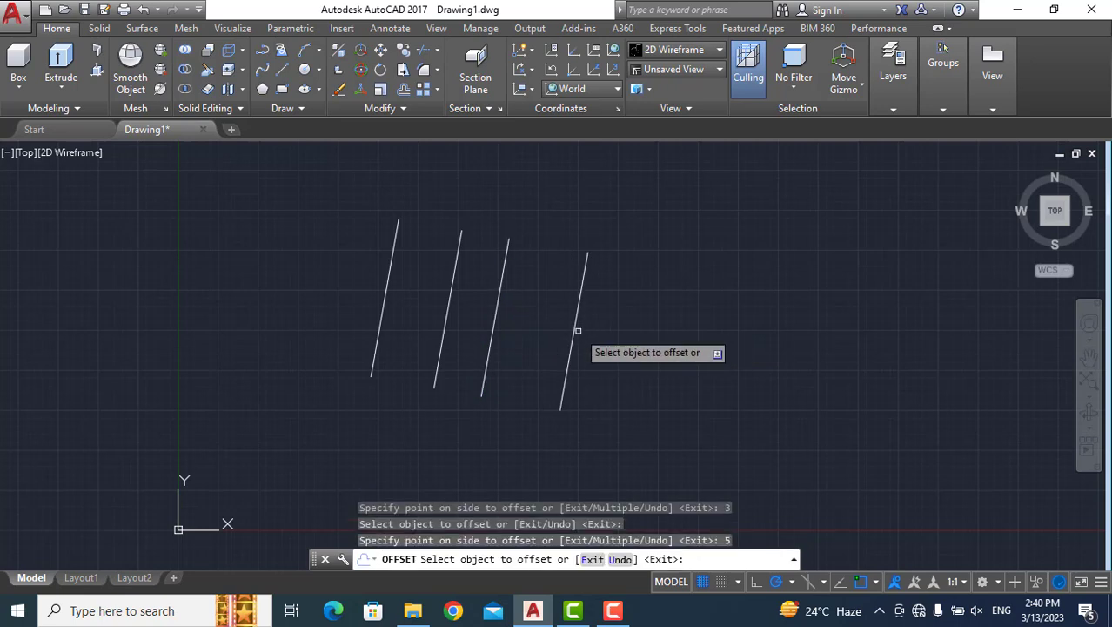
# Offset the rightmost slanted line three times in succession towards the right, using the preset distance of 4.
pyautogui.click(575, 331)
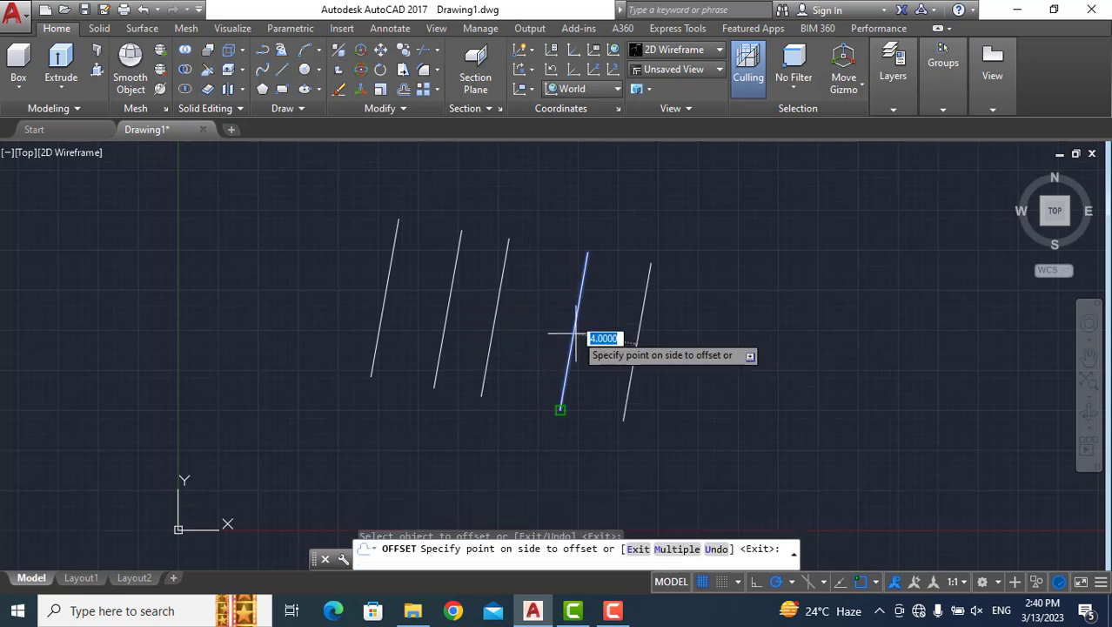
pyautogui.click(651, 340)
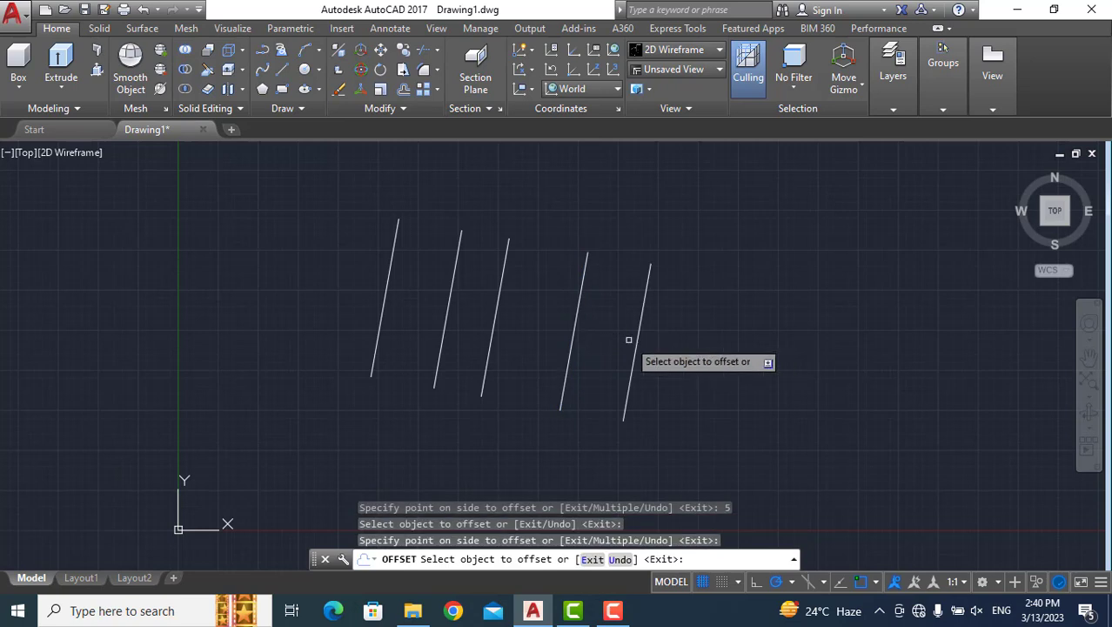
pyautogui.click(642, 339)
pyautogui.click(638, 339)
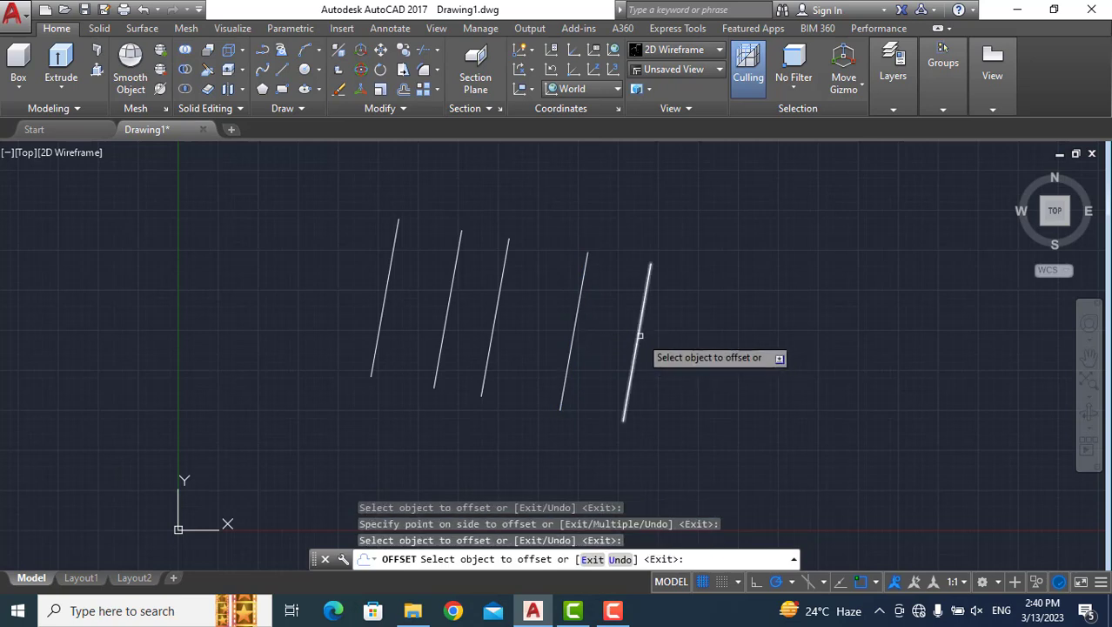
pyautogui.click(759, 355)
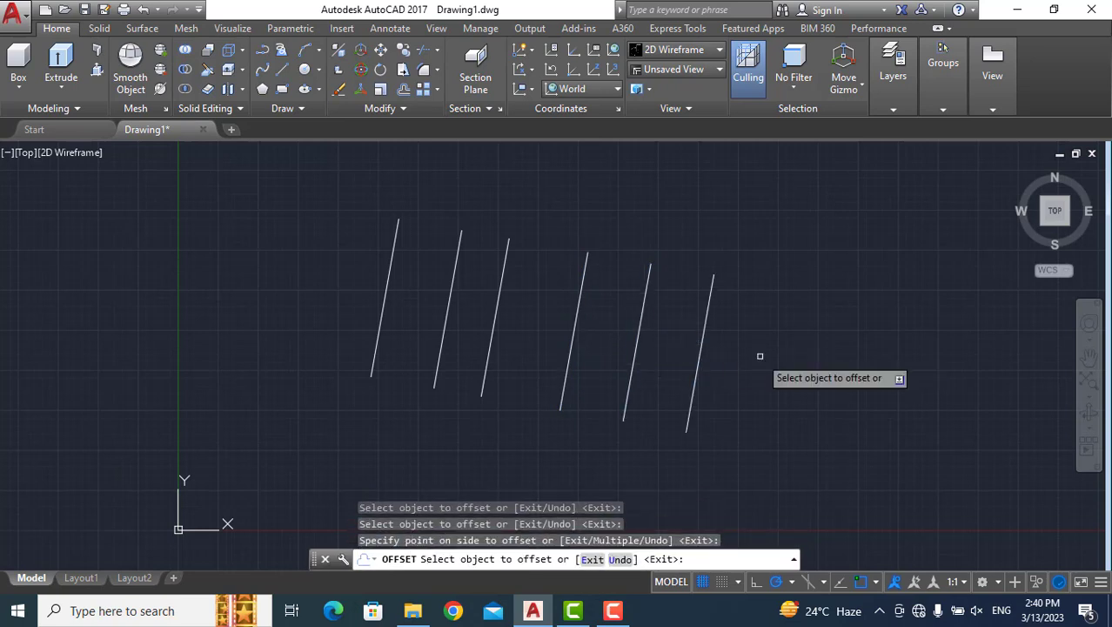
pyautogui.click(701, 353)
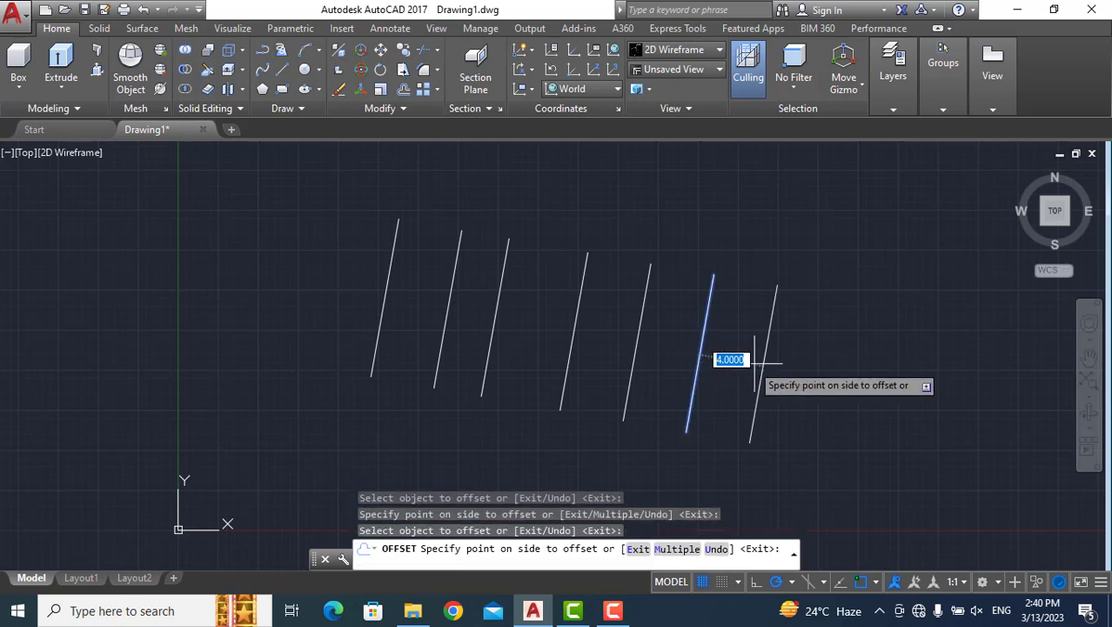
pyautogui.click(807, 372)
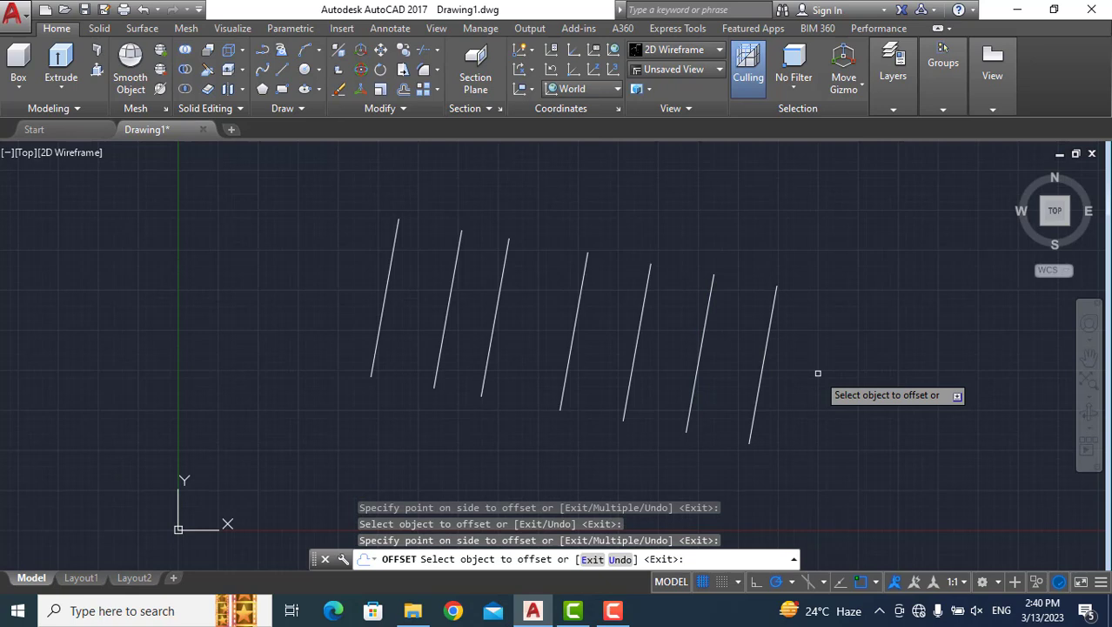
pyautogui.press('Return')
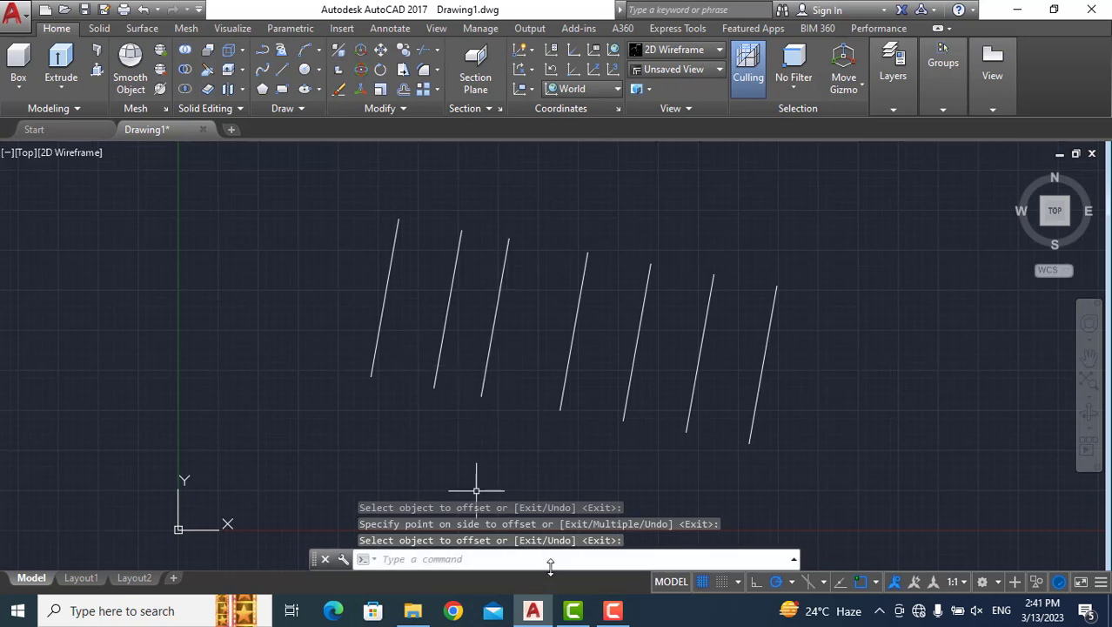
pyautogui.write('o')
pyautogui.press('Return')
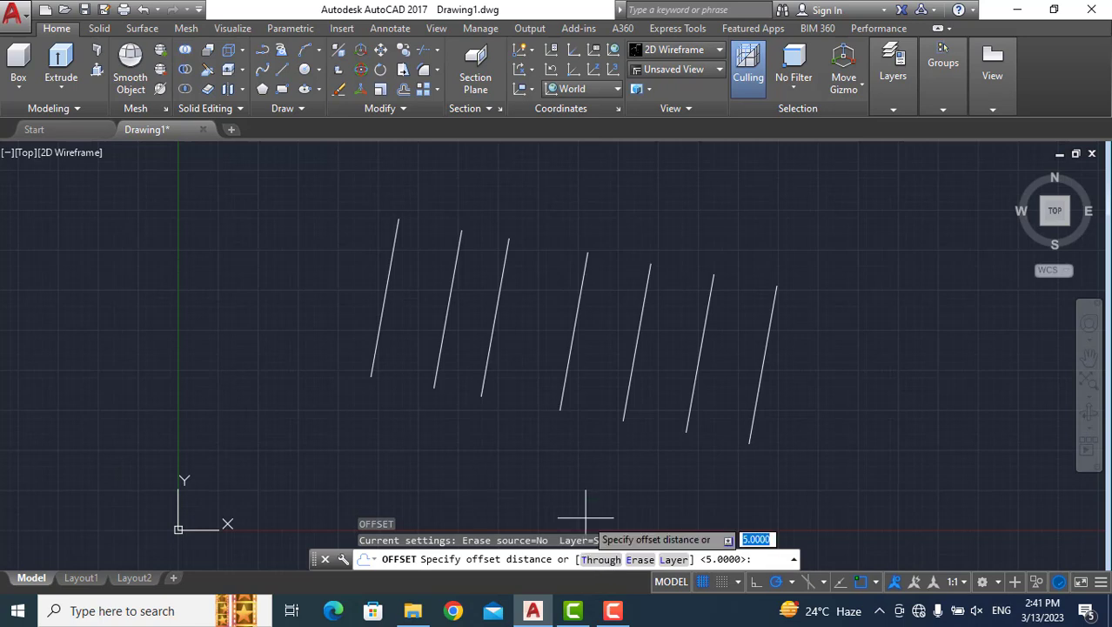
pyautogui.press('Escape')
# Draw a line from the upper endpoint of the rightmost slanted line to the lower endpoint of the leftmost one.
pyautogui.write('l')
pyautogui.press('Return')
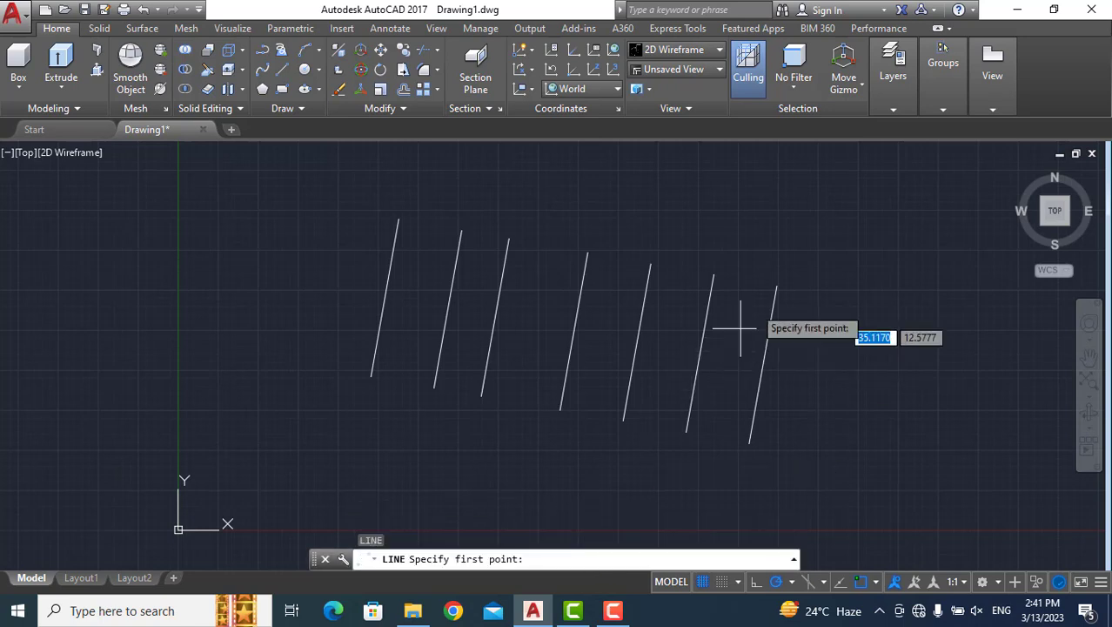
pyautogui.click(777, 284)
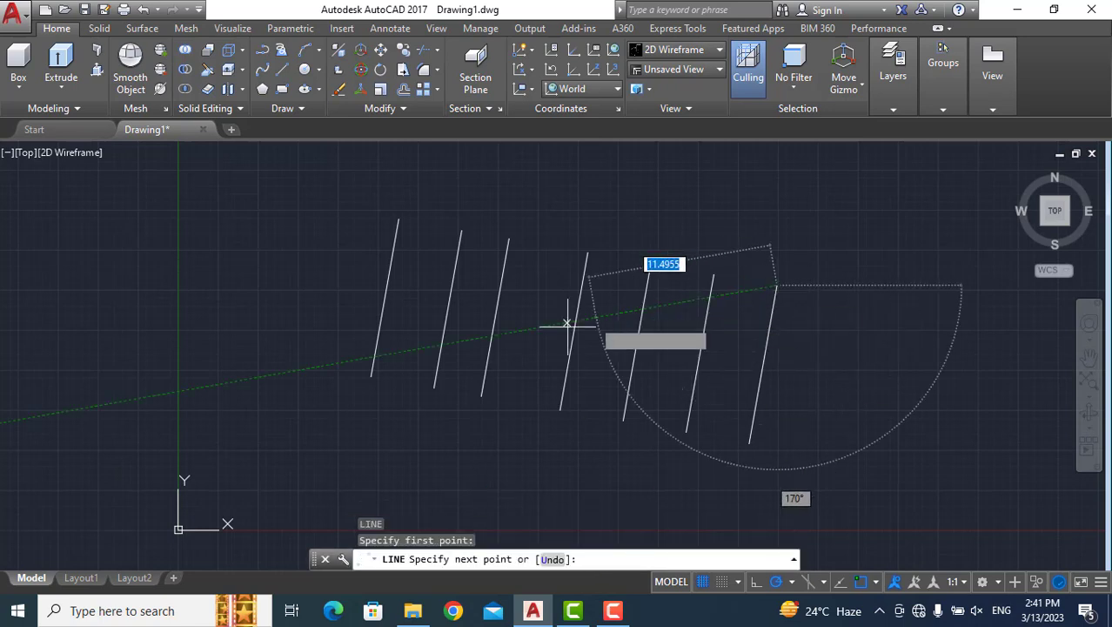
pyautogui.click(371, 375)
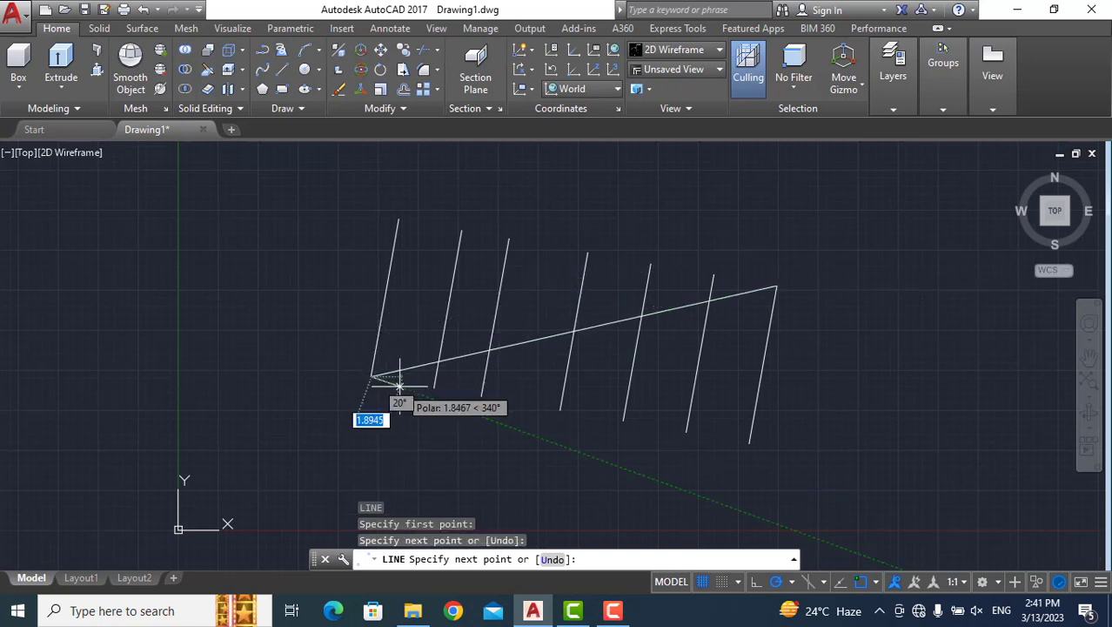
pyautogui.press('Return')
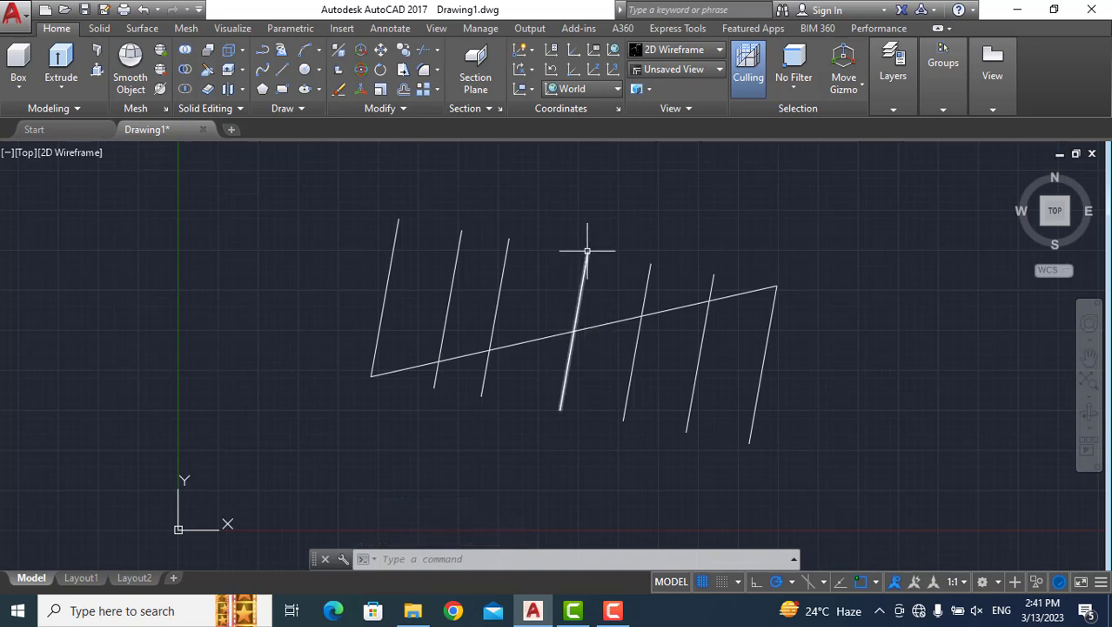
# Offset the long diagonal line with the Through option so the copy passes through the fifth slanted line's upper endpoint.
pyautogui.click(559, 560)
pyautogui.write('o')
pyautogui.press('Return')
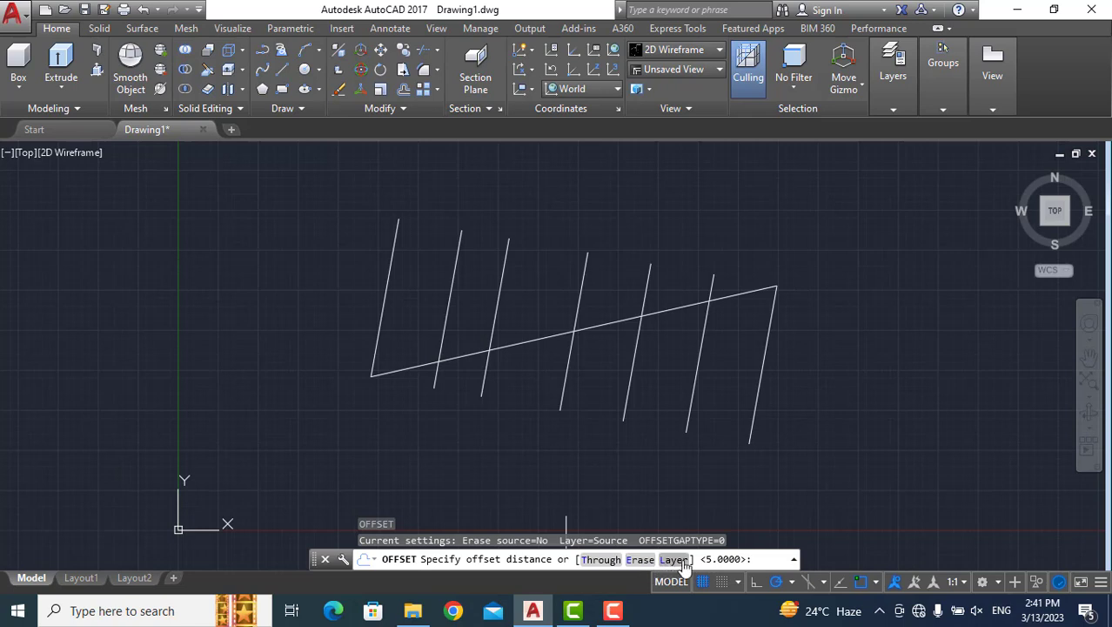
pyautogui.click(603, 560)
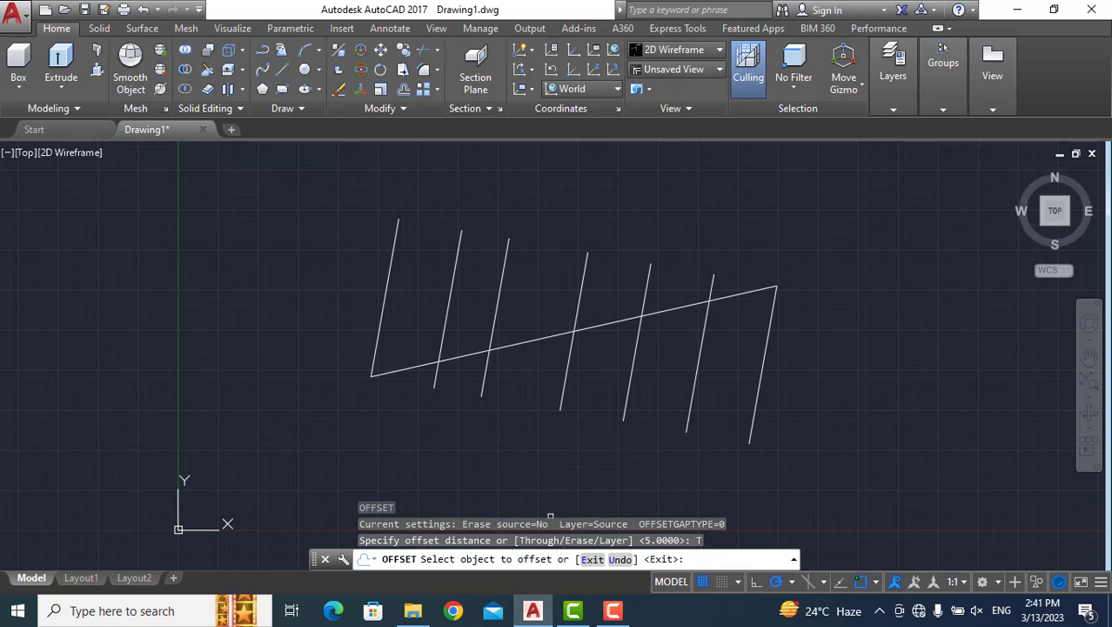
pyautogui.click(666, 311)
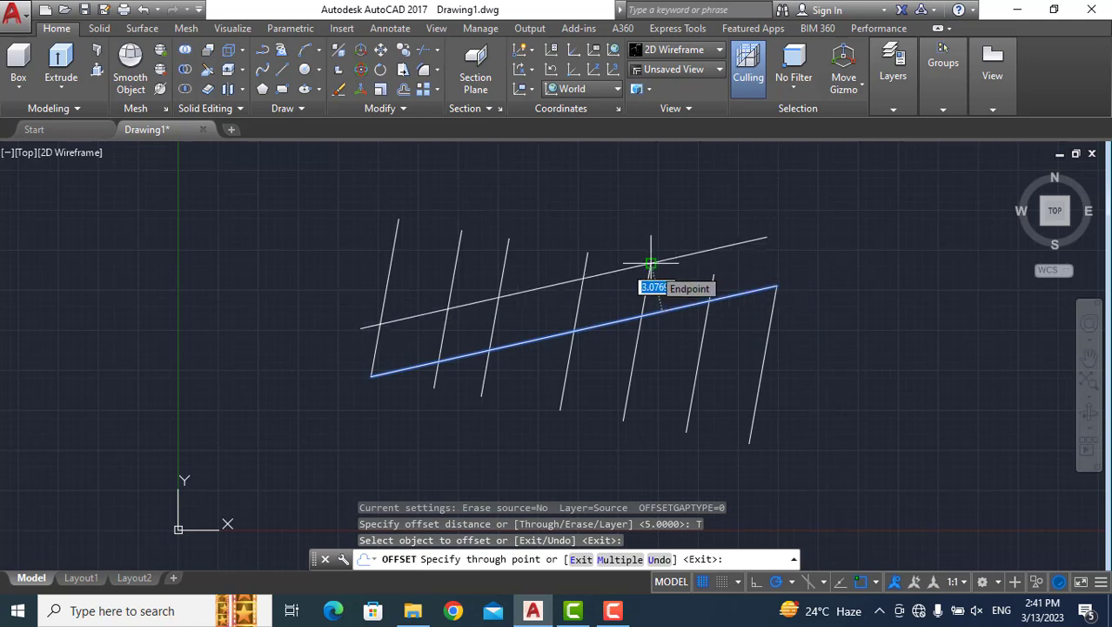
pyautogui.click(651, 262)
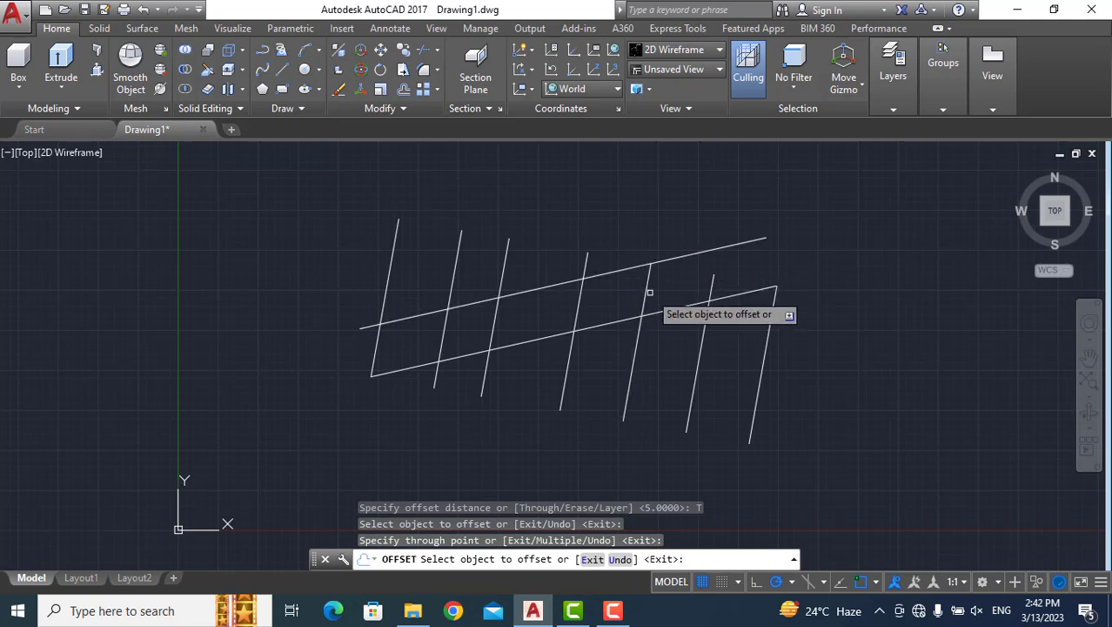
pyautogui.press('Return')
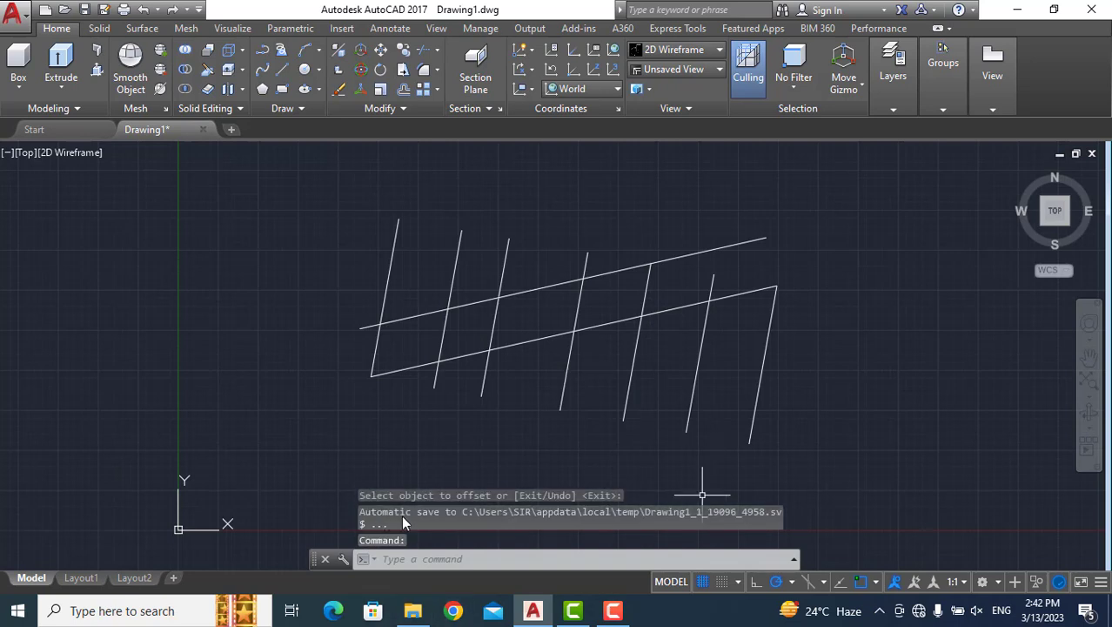
# Draw a circle of radius 2 in the empty area to the left of the slanted lines, centred just left of the Y axis.
pyautogui.click(433, 561)
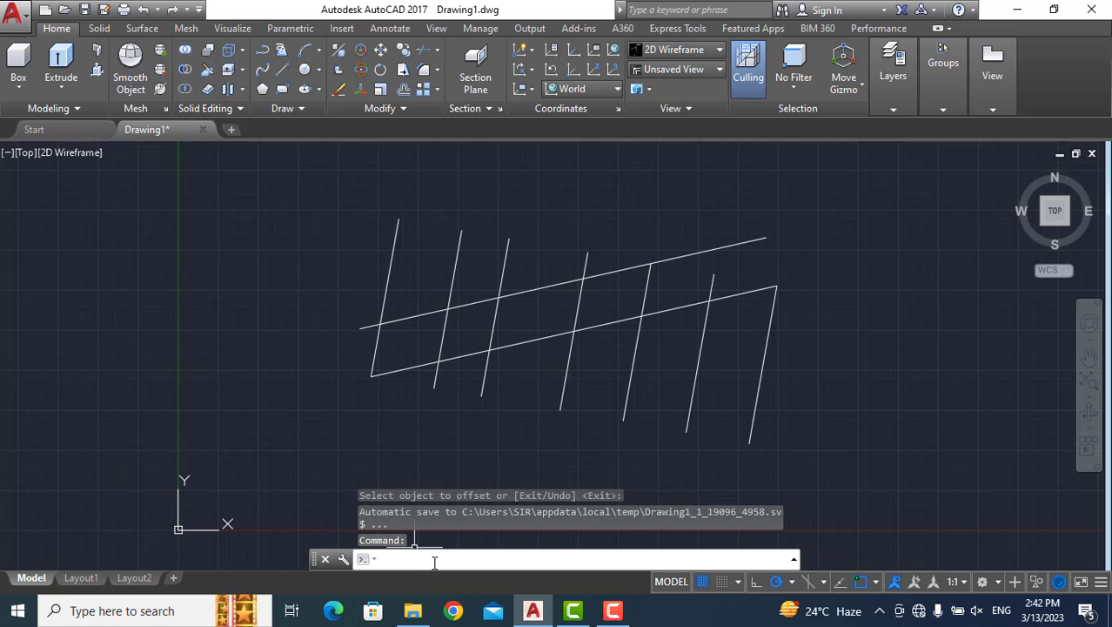
pyautogui.write('c')
pyautogui.press('Return')
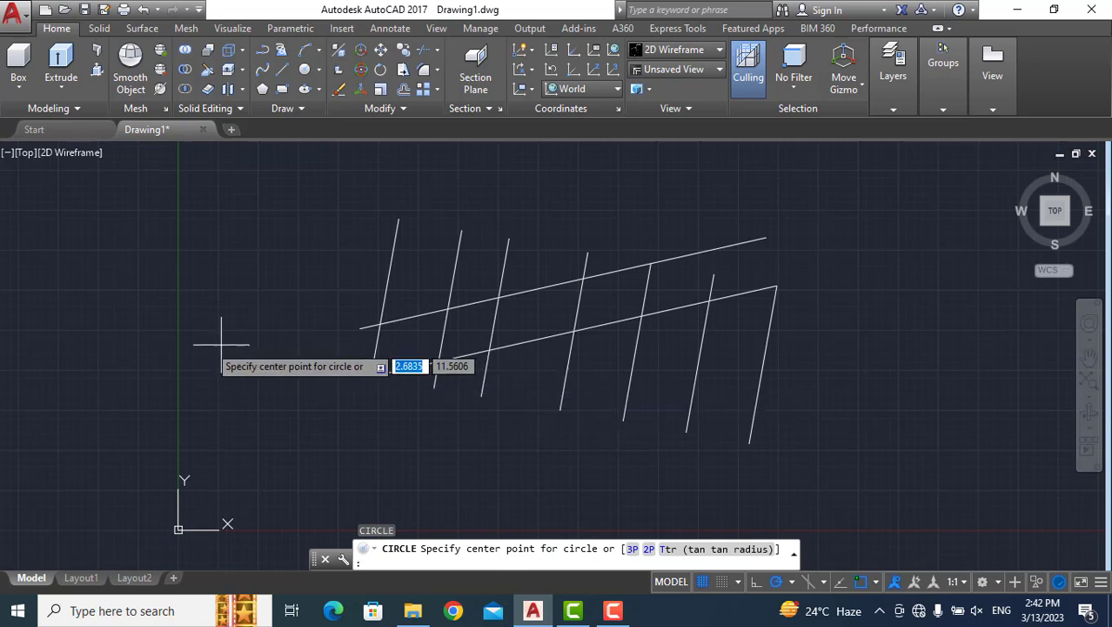
pyautogui.click(144, 336)
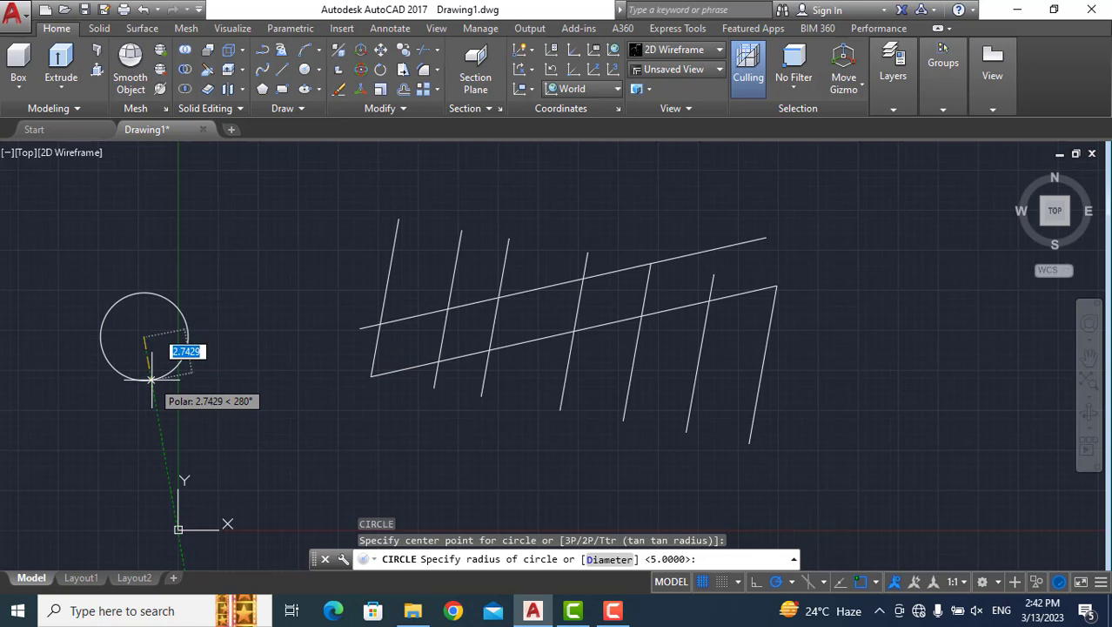
pyautogui.write('2')
pyautogui.press('Return')
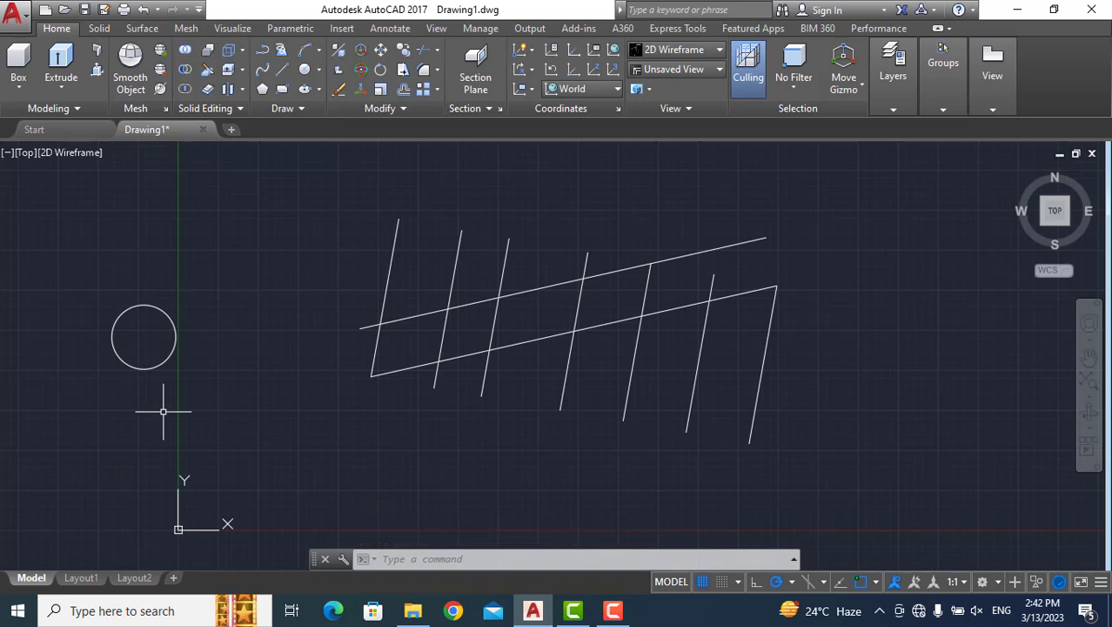
# Offset the circle outward by a distance of 1.
pyautogui.write('o')
pyautogui.press('Return')
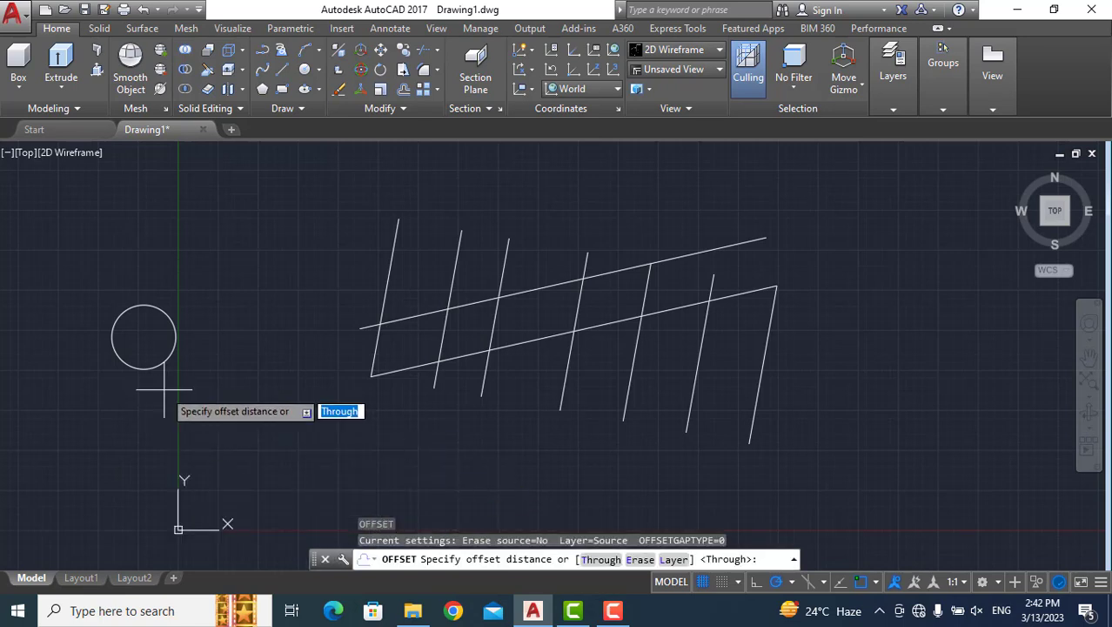
pyautogui.write('1')
pyautogui.press('Return')
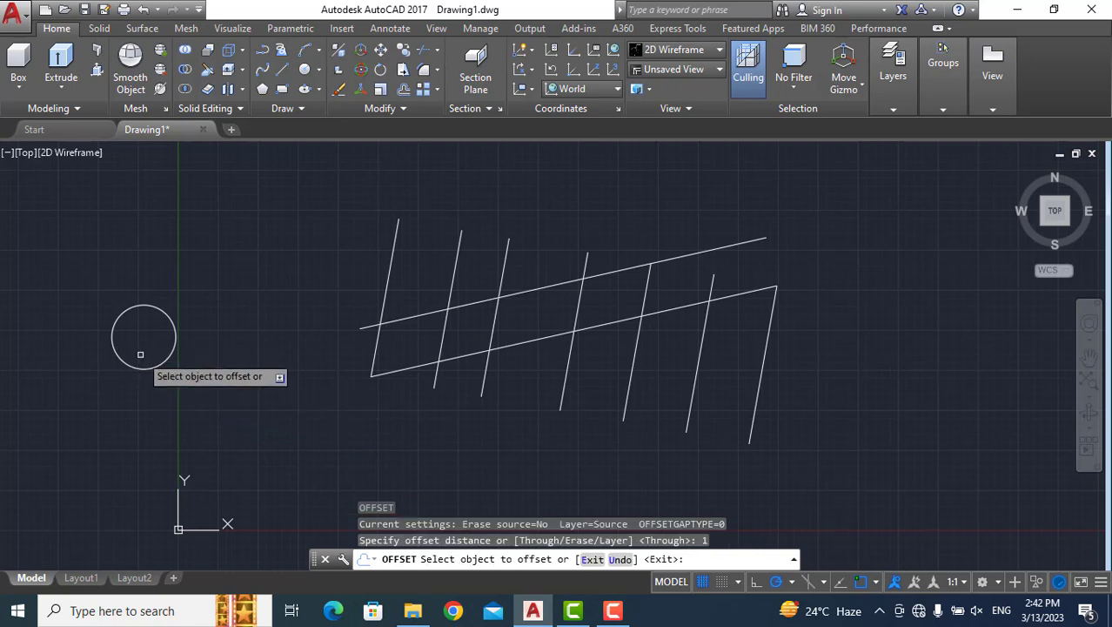
pyautogui.click(140, 368)
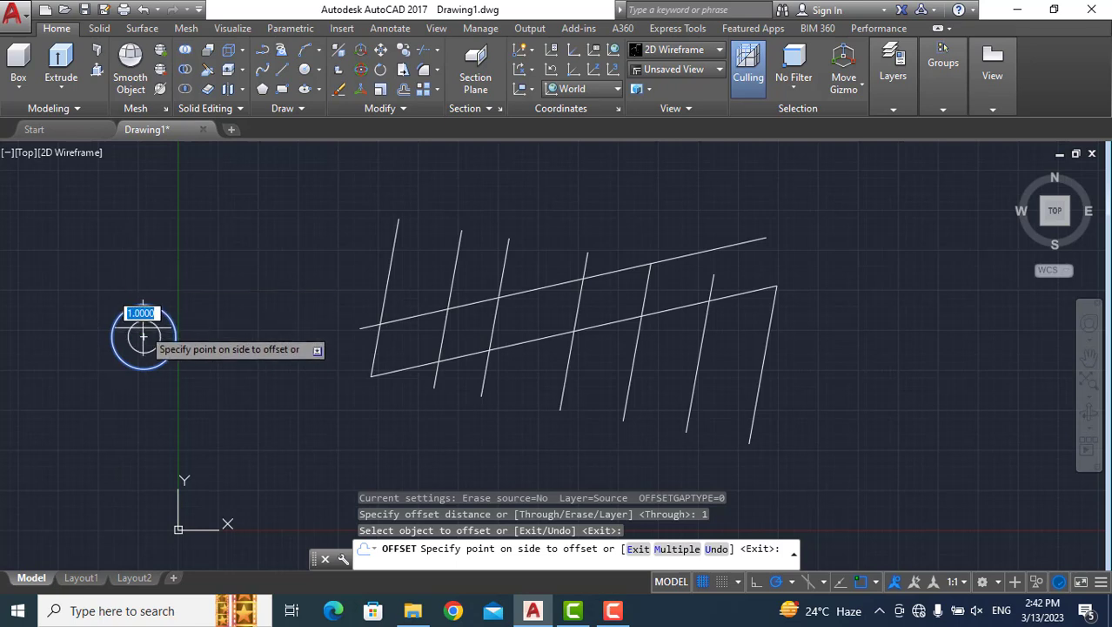
pyautogui.click(154, 228)
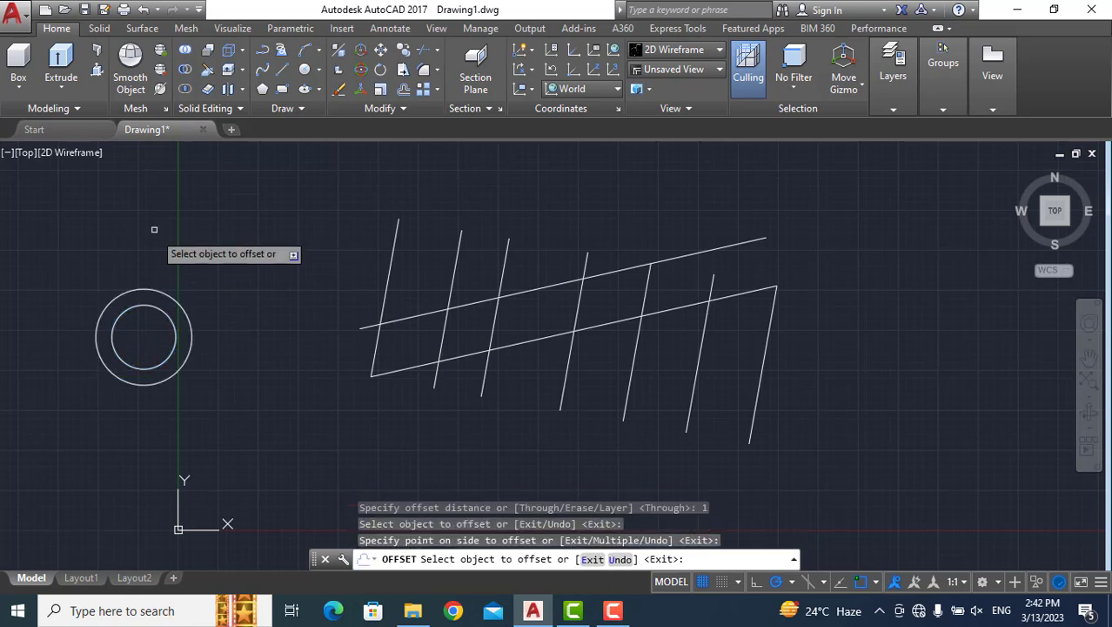
# Offset each successive outermost circle outward by 1 three times, and offset the original circle inward by 1.
pyautogui.click(162, 292)
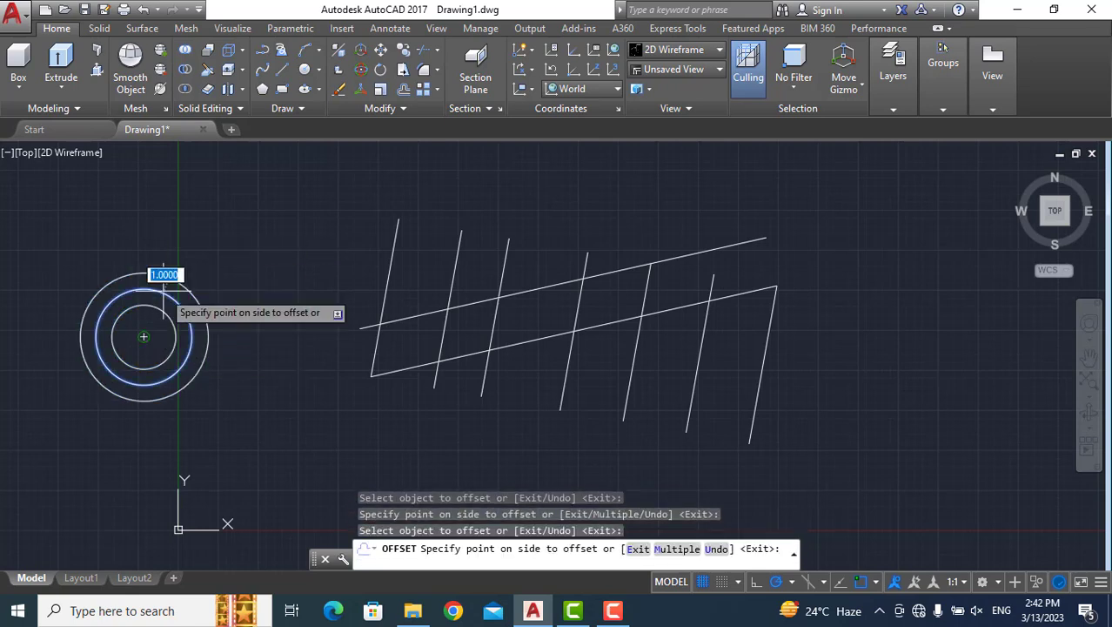
pyautogui.click(179, 239)
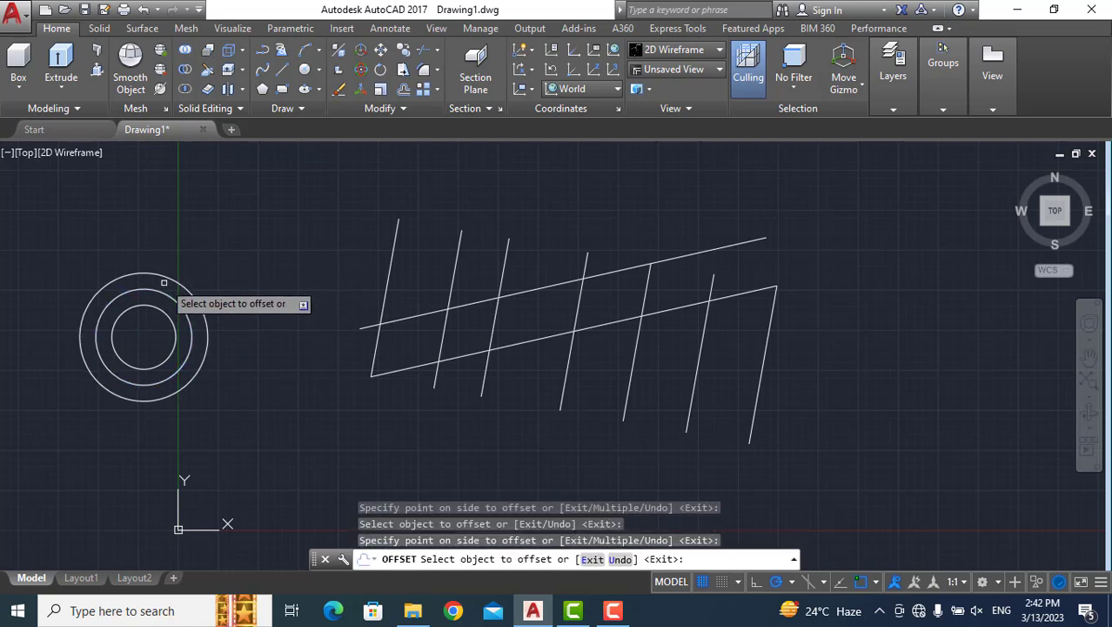
pyautogui.click(164, 281)
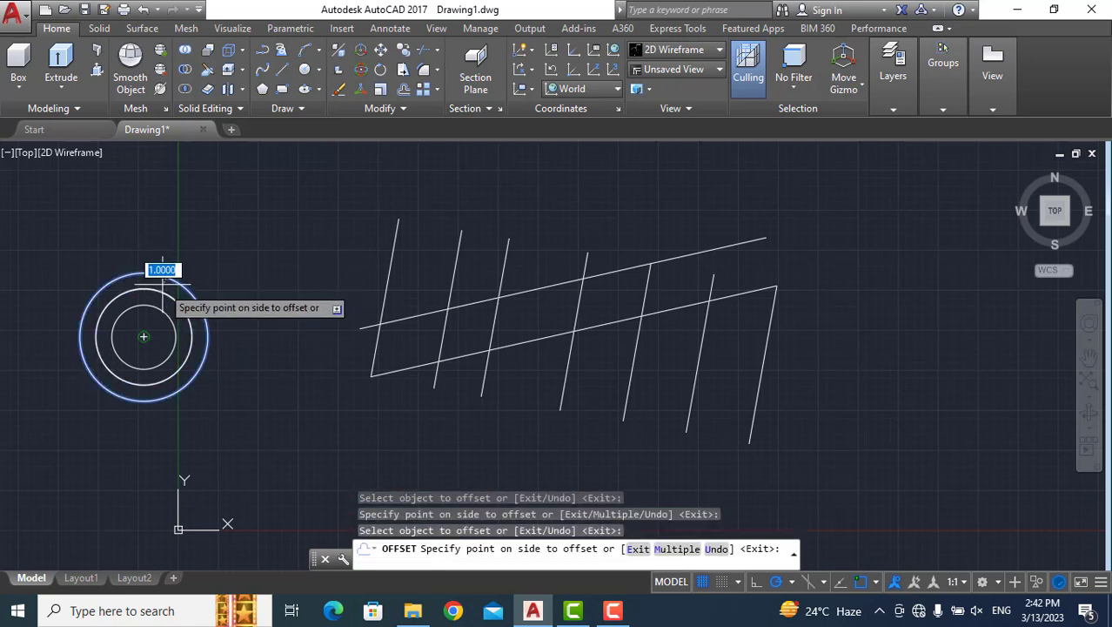
pyautogui.click(191, 235)
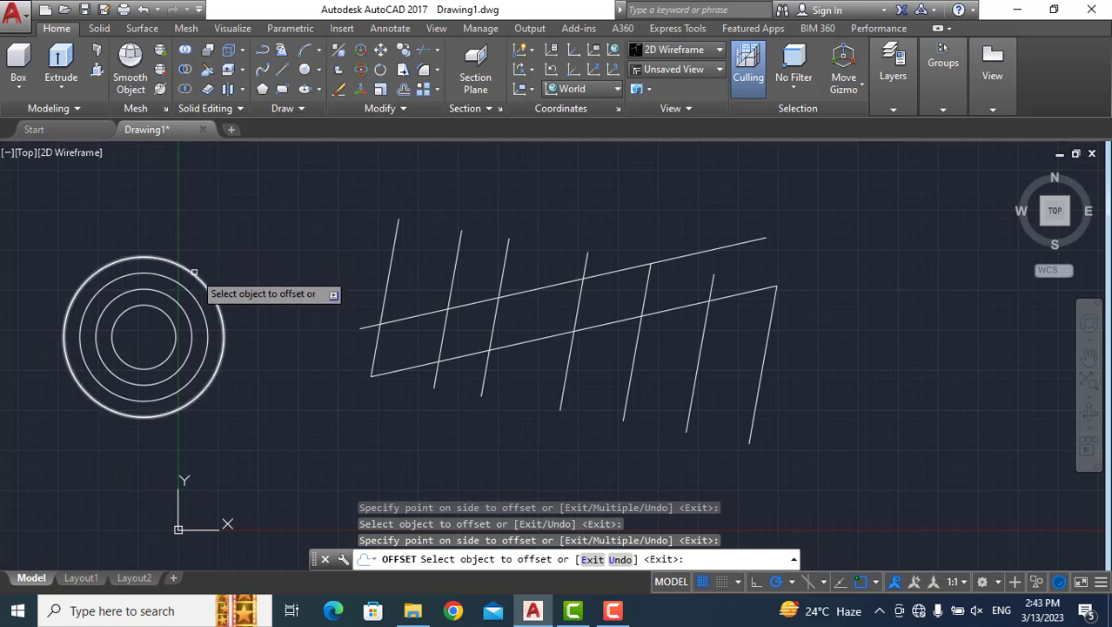
pyautogui.click(193, 272)
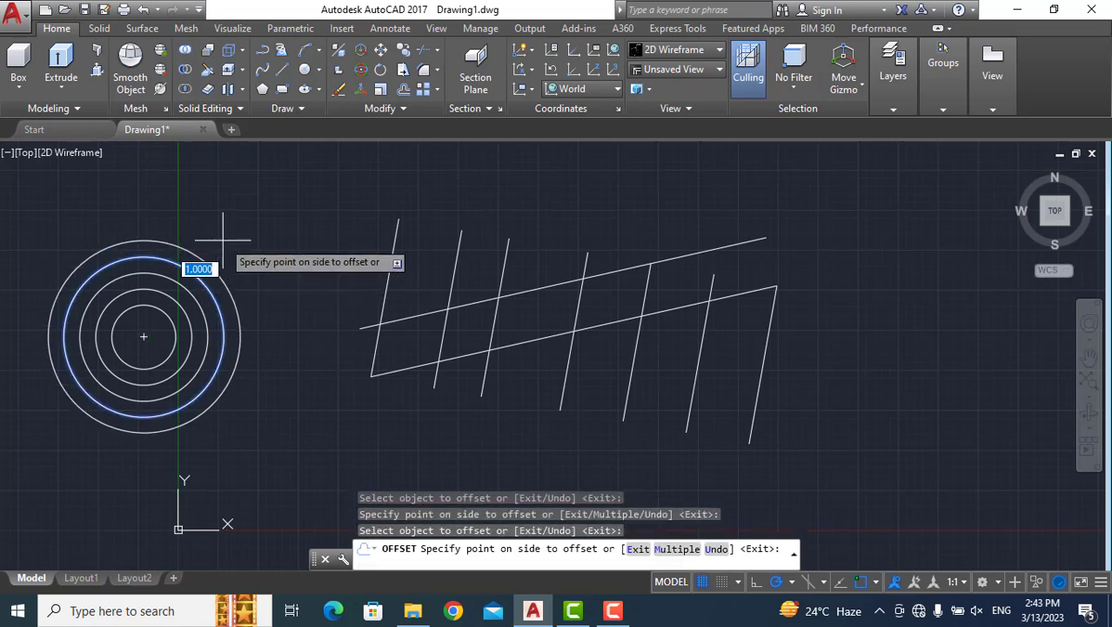
pyautogui.click(223, 239)
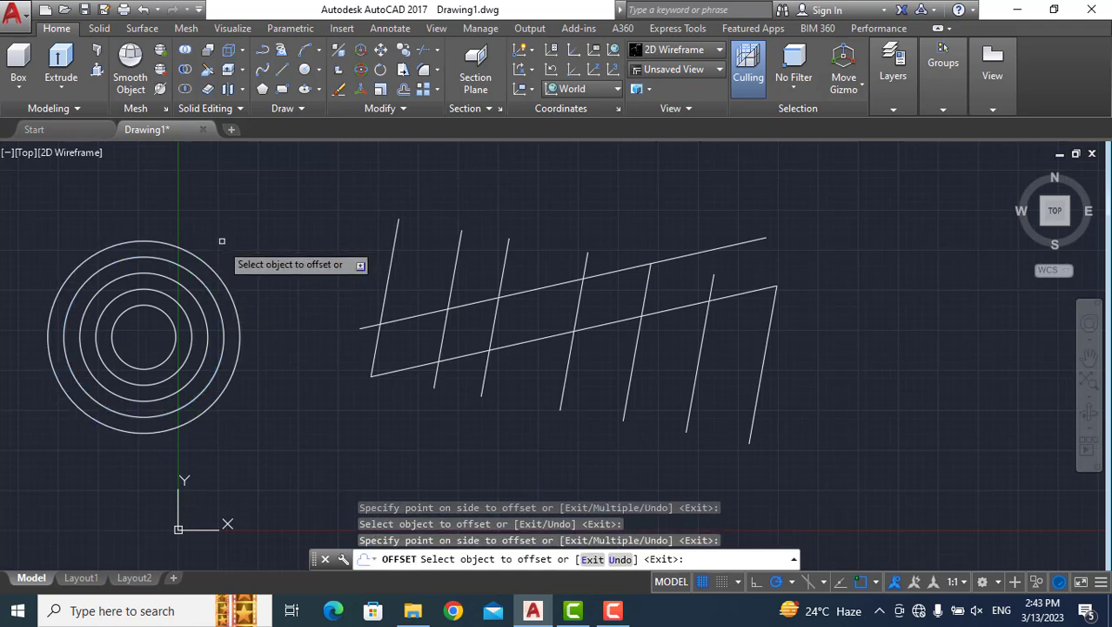
pyautogui.click(170, 322)
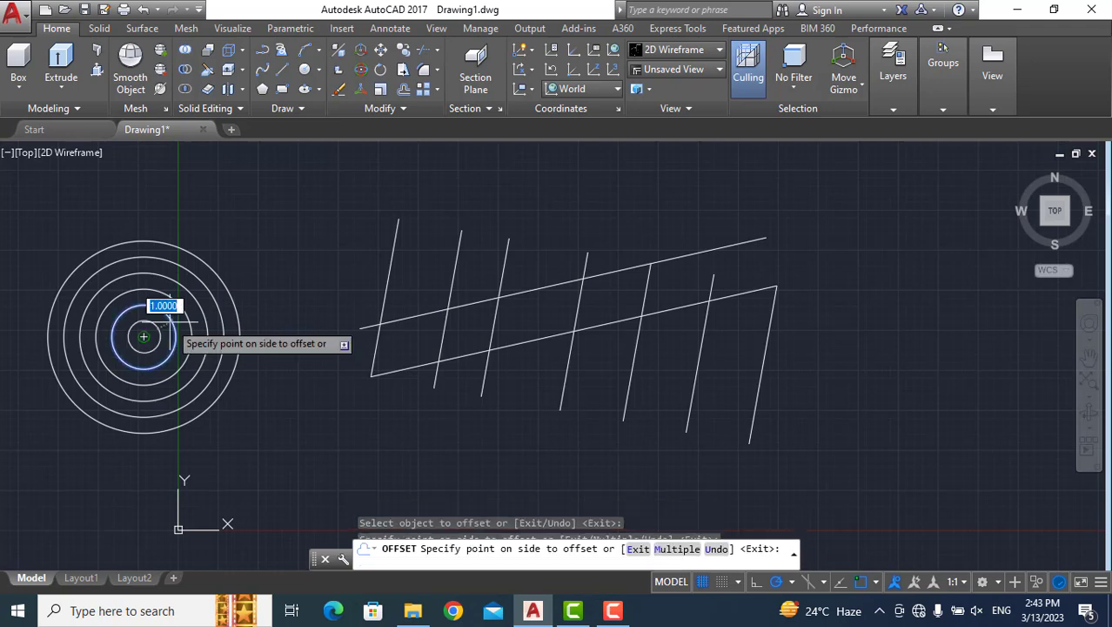
pyautogui.click(143, 337)
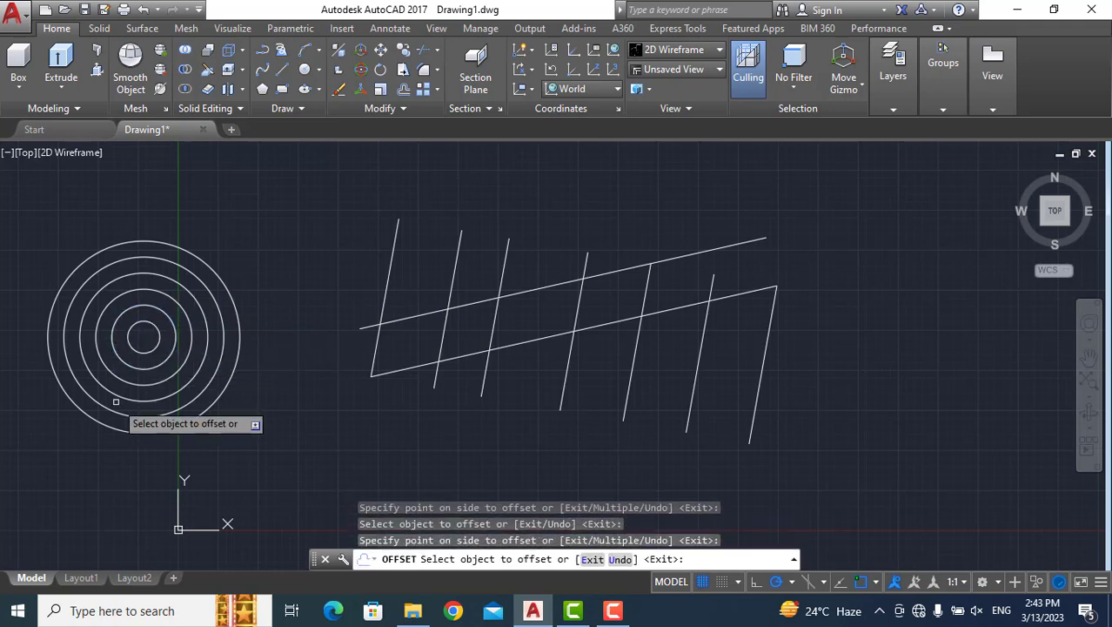
# Try to offset the innermost circle inward by a distance of 1, and end the Offset command.
pyautogui.click(156, 341)
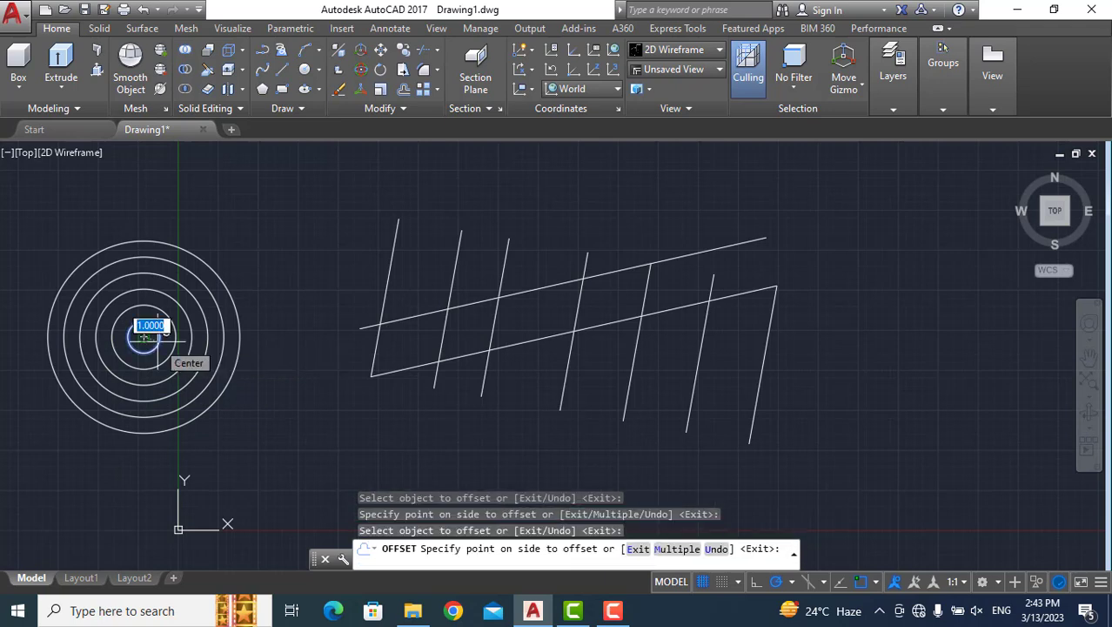
pyautogui.click(145, 338)
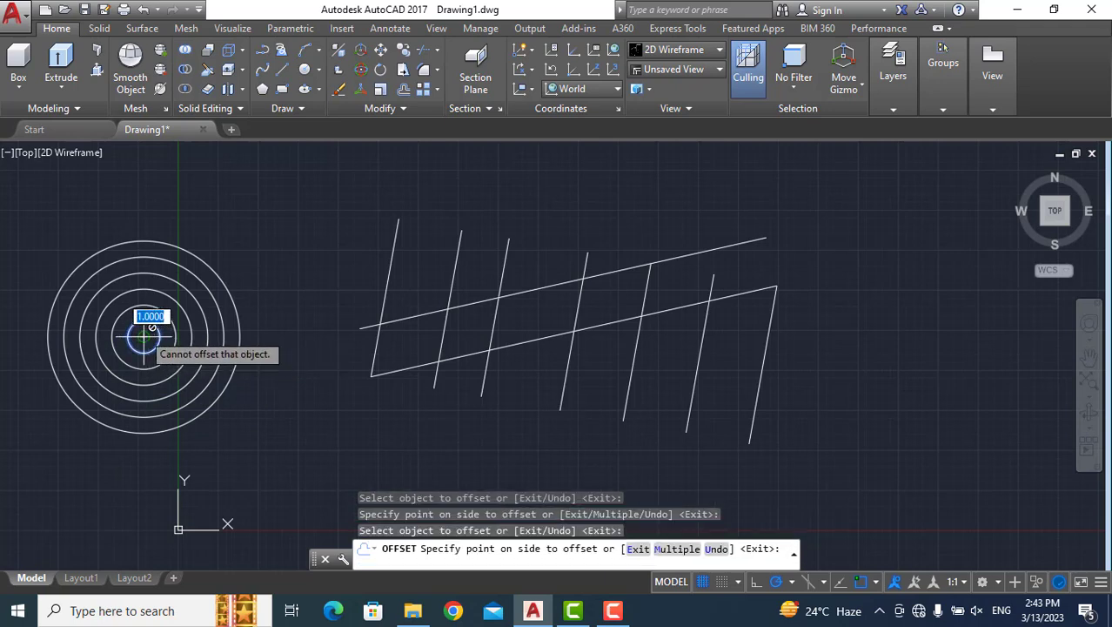
pyautogui.click(152, 326)
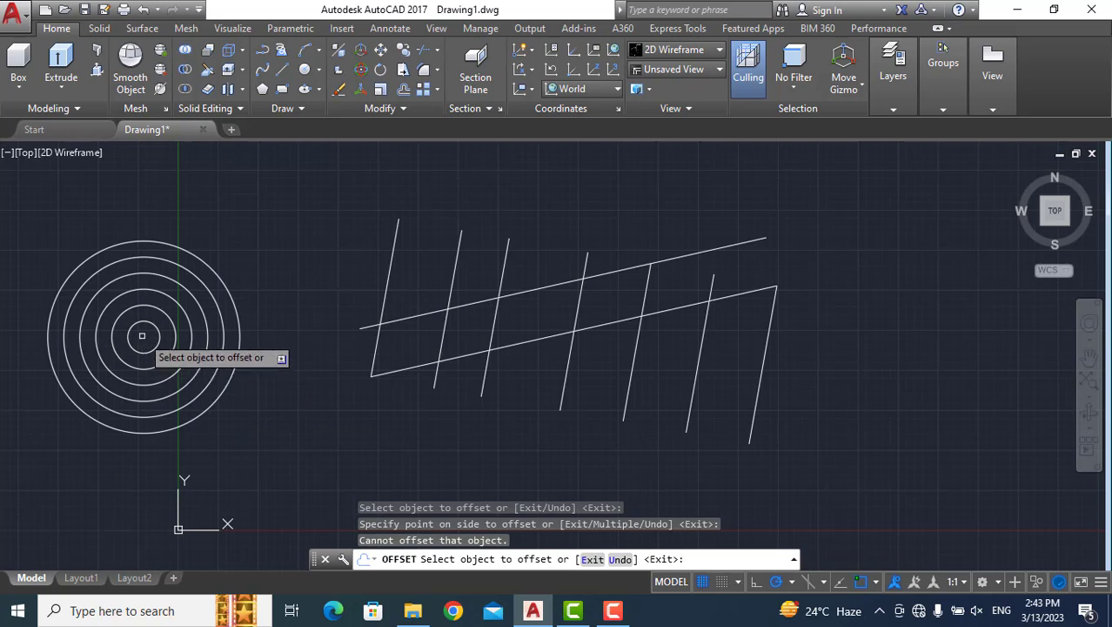
pyautogui.press('Escape')
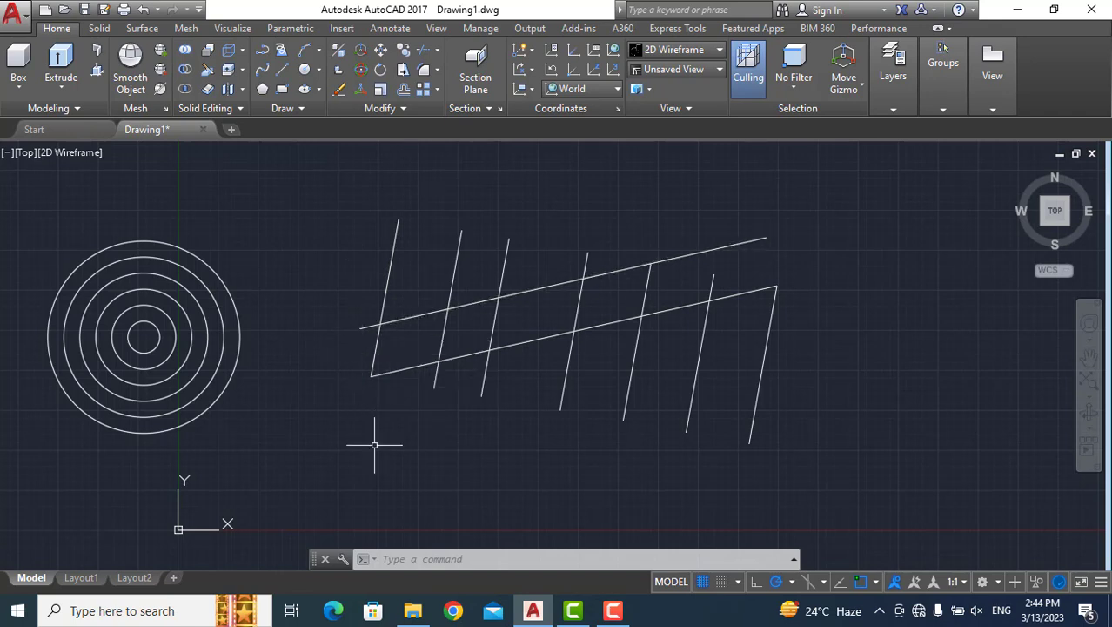
# Using all nine lines as Trim cutting edges, cut the first three slanted lines and the upper diagonal's left end back to the band between the diagonals.
pyautogui.click(406, 560)
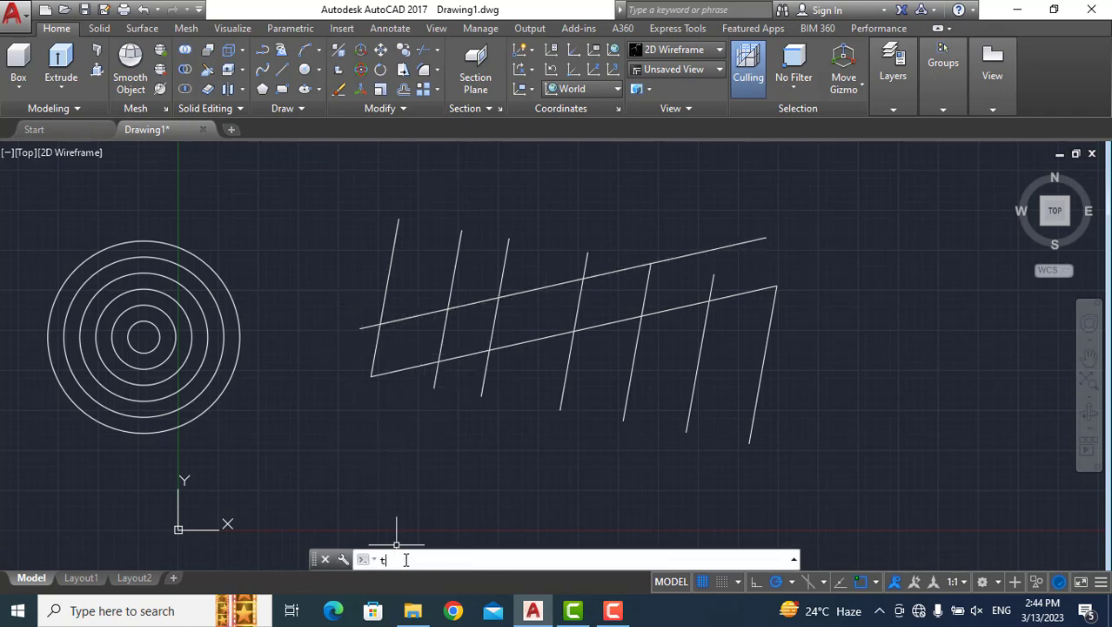
pyautogui.write('tr')
pyautogui.press('Return')
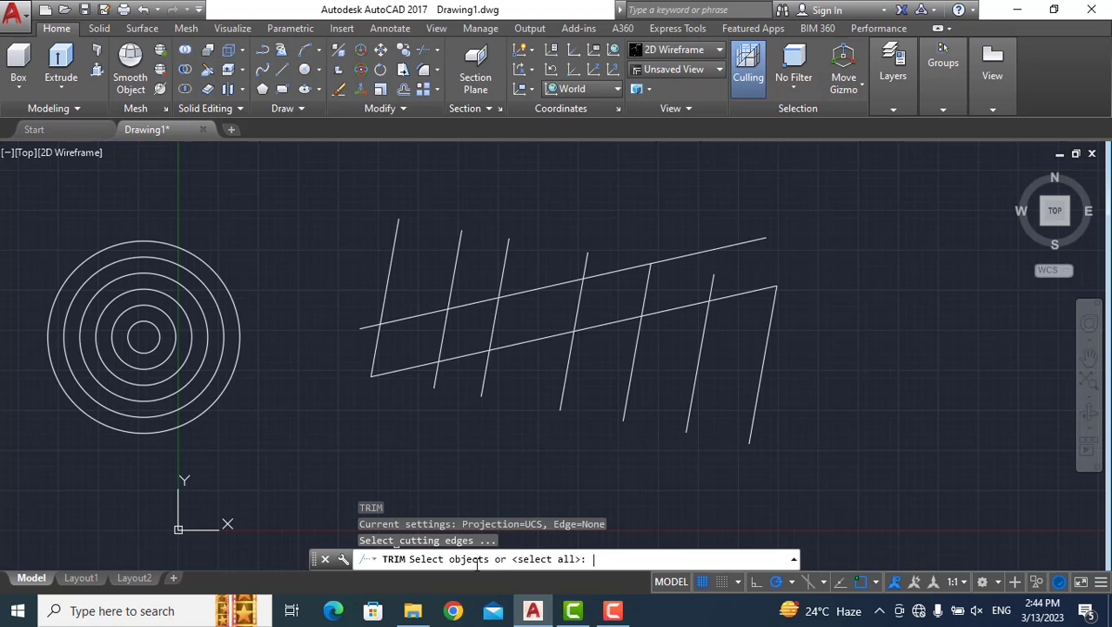
pyautogui.moveTo(315, 450)
pyautogui.mouseDown()
pyautogui.moveTo(874, 494)
pyautogui.moveTo(988, 294)
pyautogui.moveTo(882, 241)
pyautogui.moveTo(790, 172)
pyautogui.moveTo(450, 154)
pyautogui.moveTo(344, 164)
pyautogui.mouseUp()
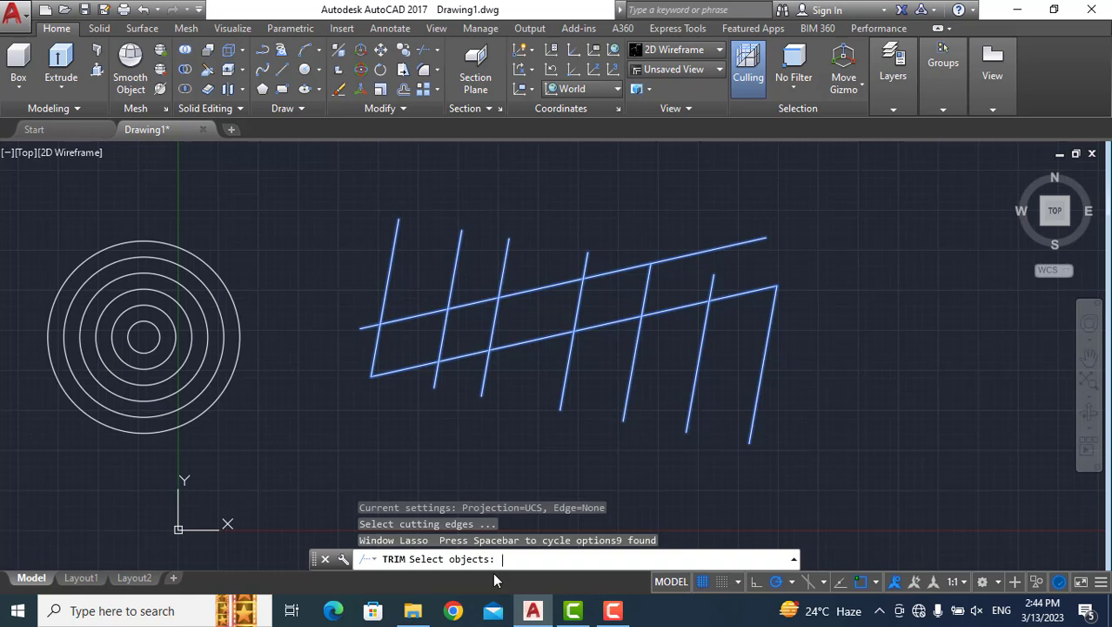
pyautogui.press('Return')
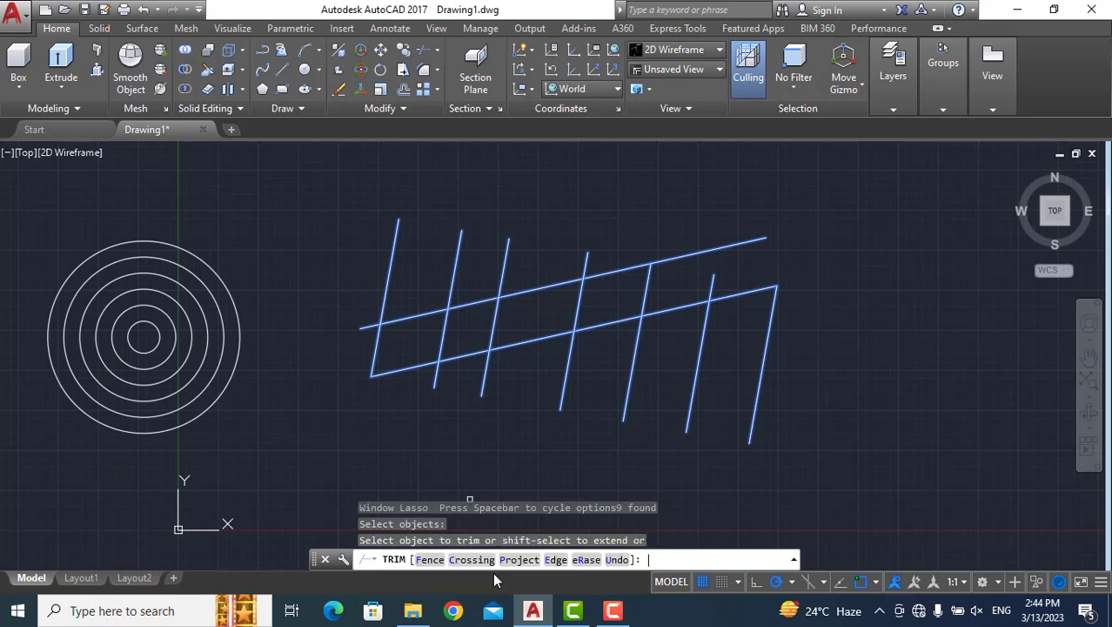
pyautogui.click(398, 228)
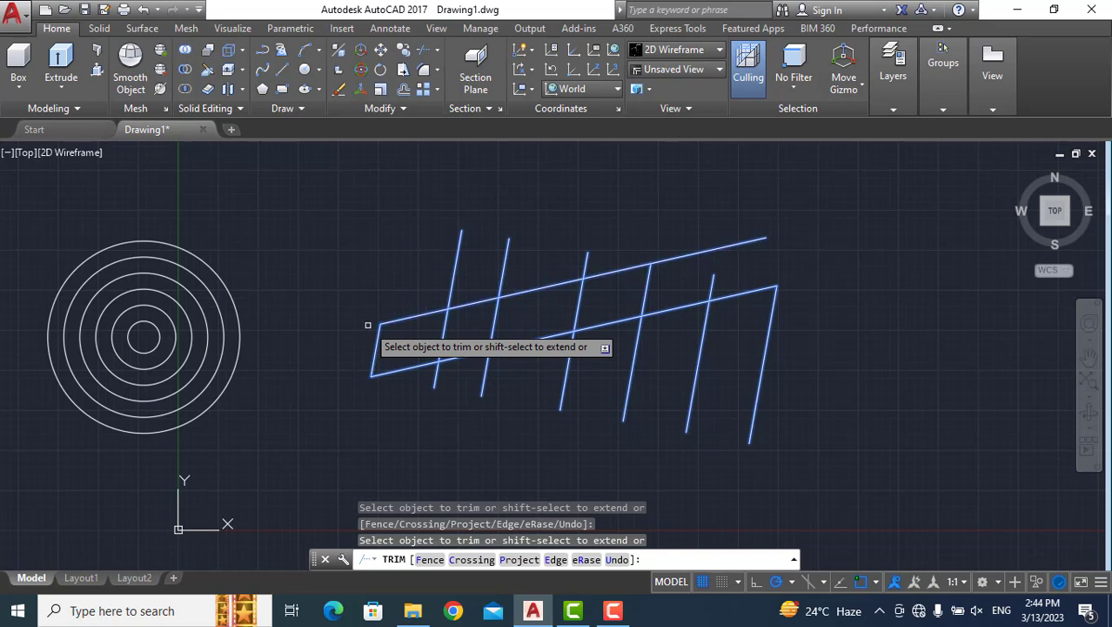
pyautogui.click(454, 261)
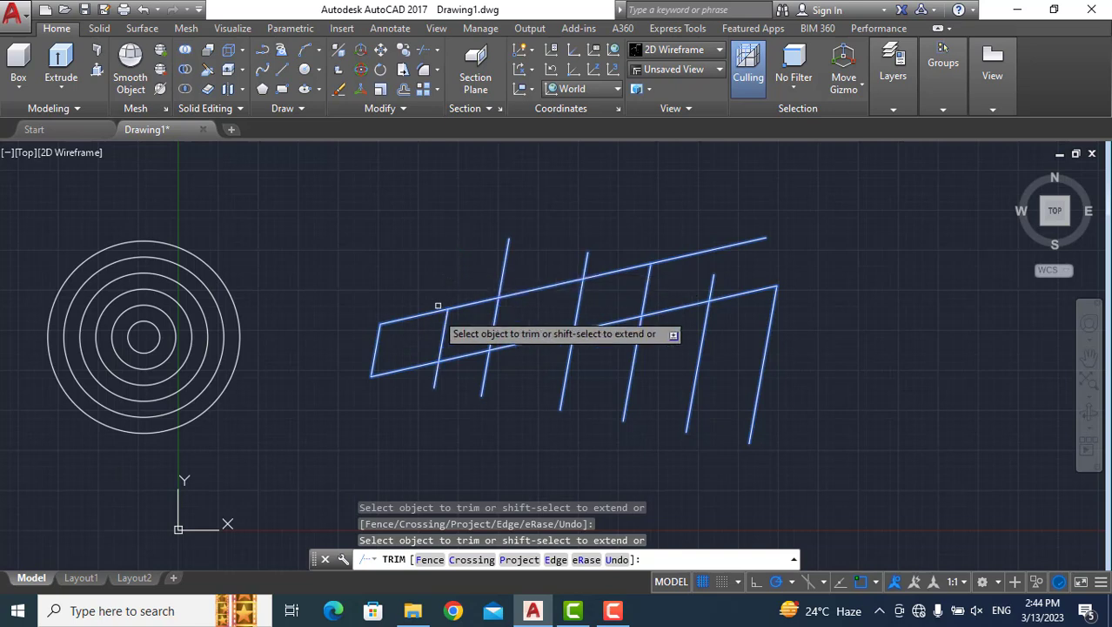
pyautogui.click(436, 373)
pyautogui.click(487, 377)
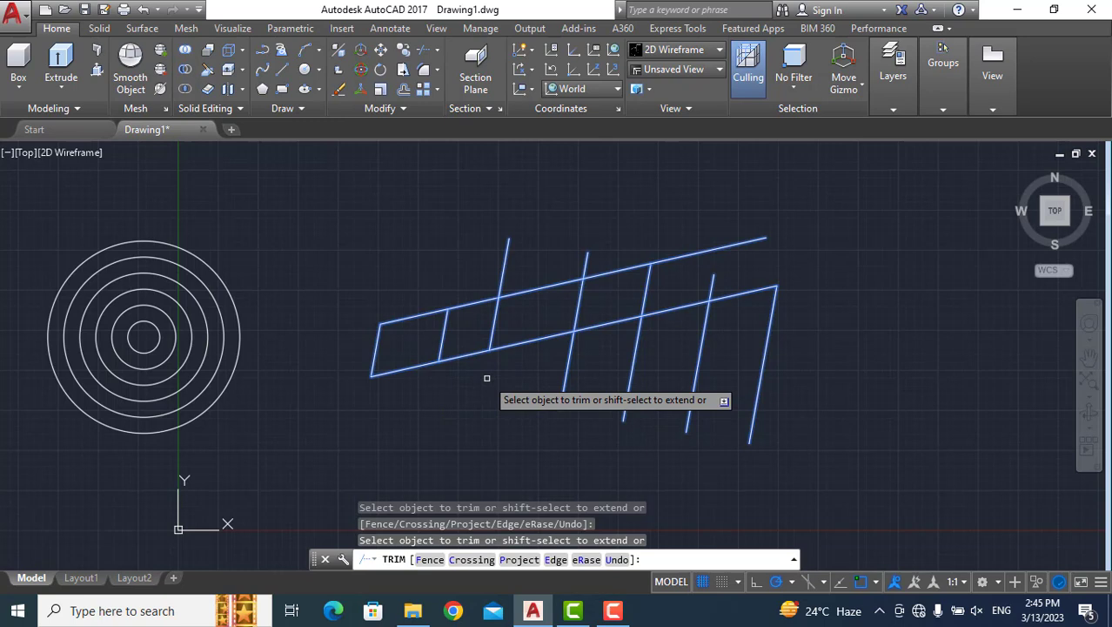
pyautogui.click(503, 275)
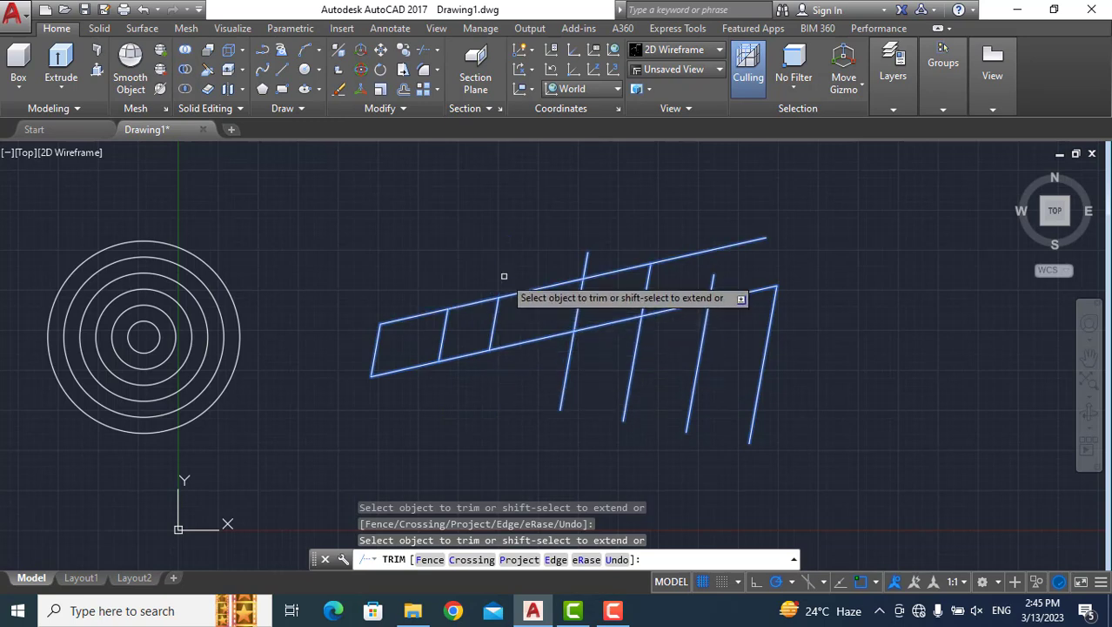
# Trim the fourth slanted line's two ends and the fifth and sixth lines' lower ends at the diagonals, and try trimming the rightmost slanted line.
pyautogui.click(585, 261)
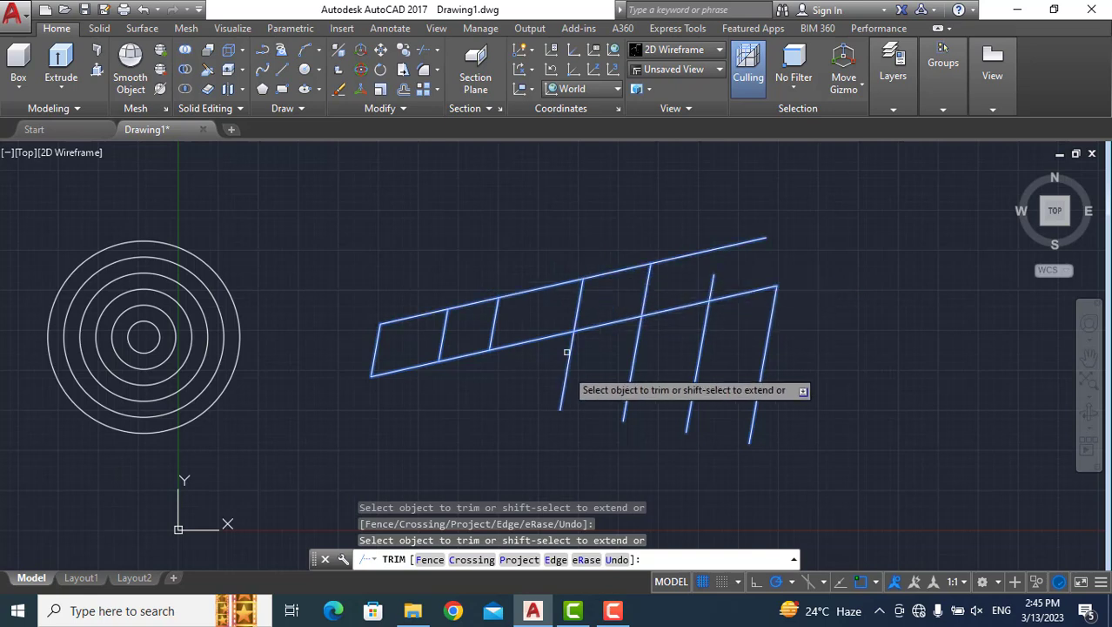
pyautogui.click(565, 393)
pyautogui.click(631, 370)
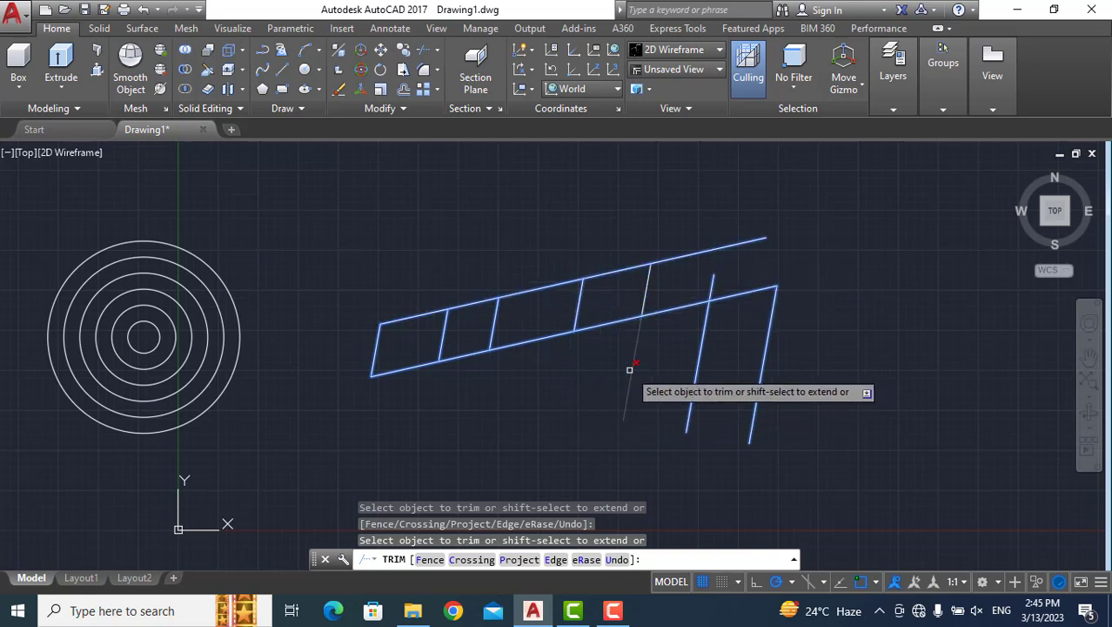
pyautogui.click(702, 344)
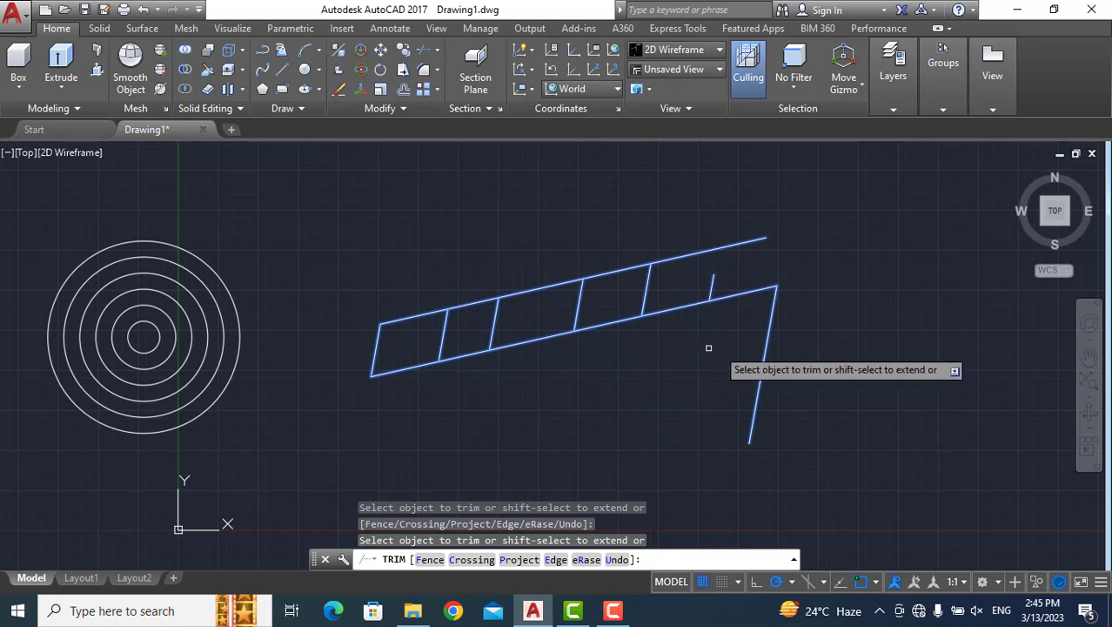
pyautogui.click(766, 342)
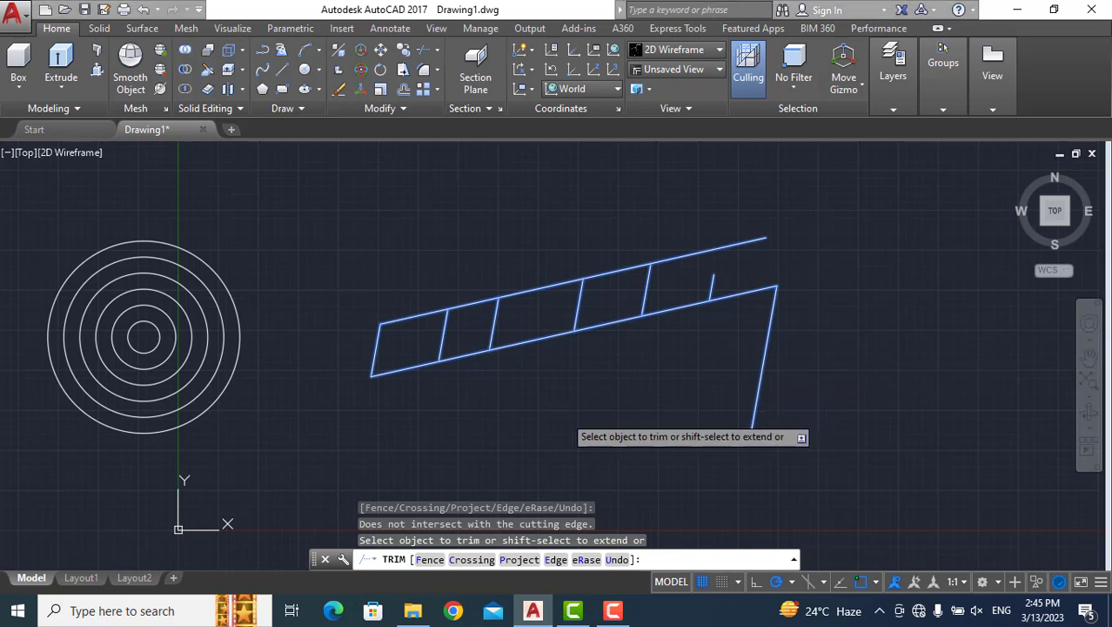
# Close the Get Help window, cancel the Trim command and undo all of its trims.
pyautogui.press('F1')
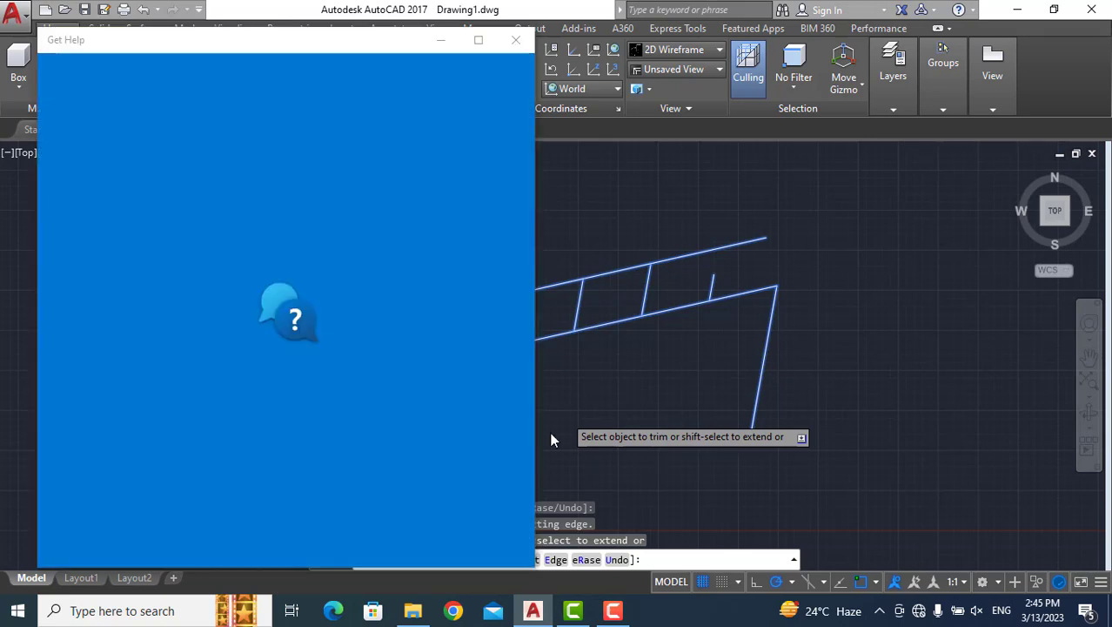
pyautogui.click(519, 44)
pyautogui.press('Escape')
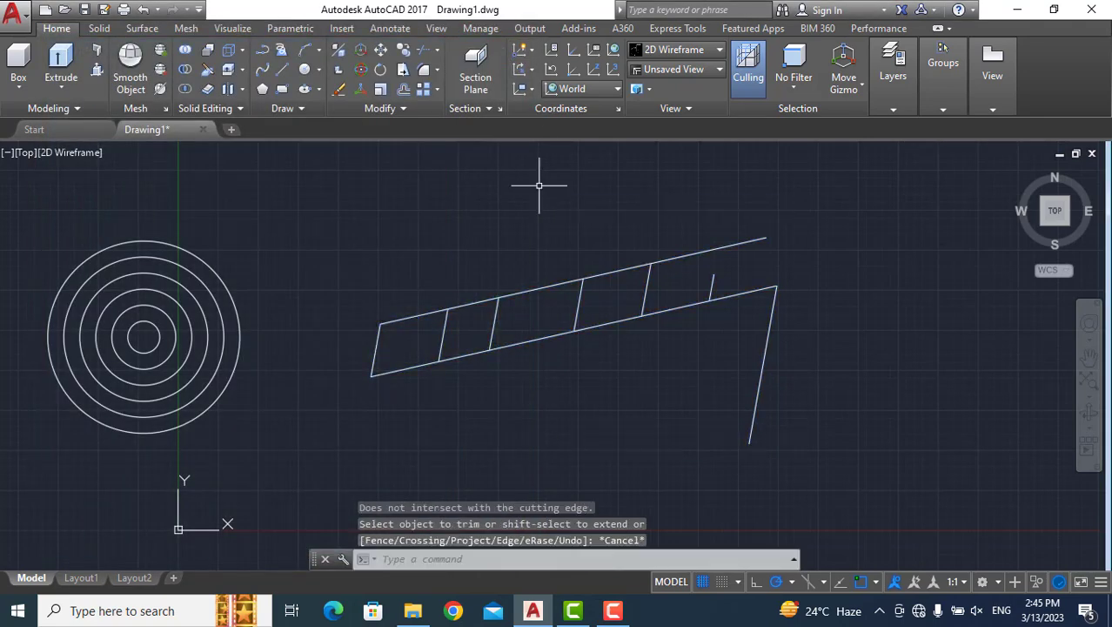
pyautogui.hotkey('ctrl', 'z')
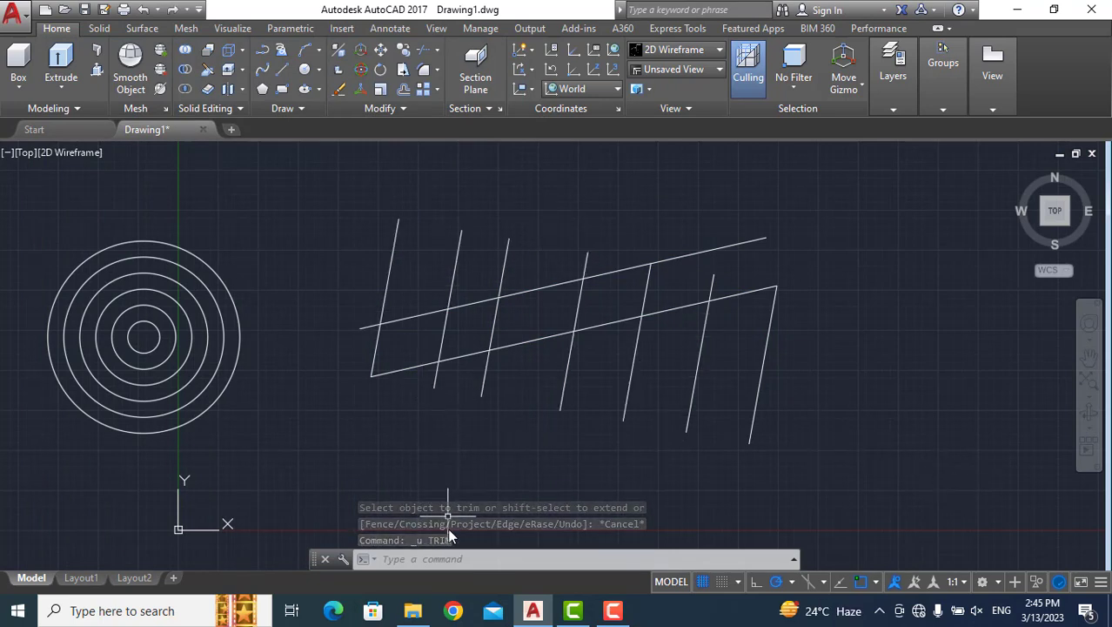
# Trim the upper ends of the first four slanted lines at the upper diagonal, using only the two long diagonals as cutting edges.
pyautogui.click(452, 562)
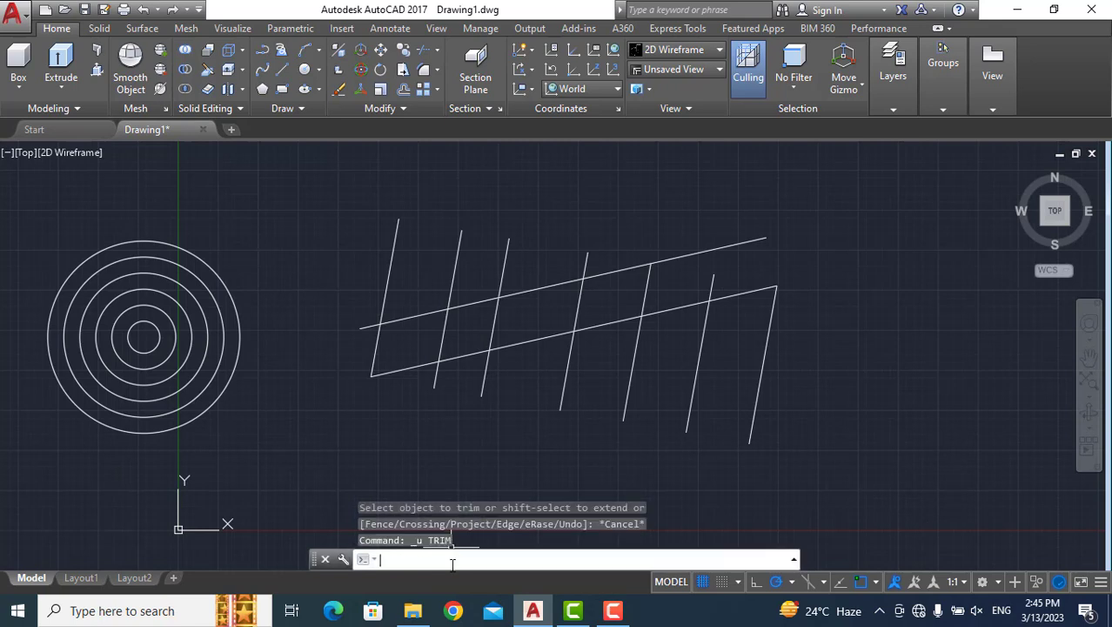
pyautogui.write('tr')
pyautogui.press('Return')
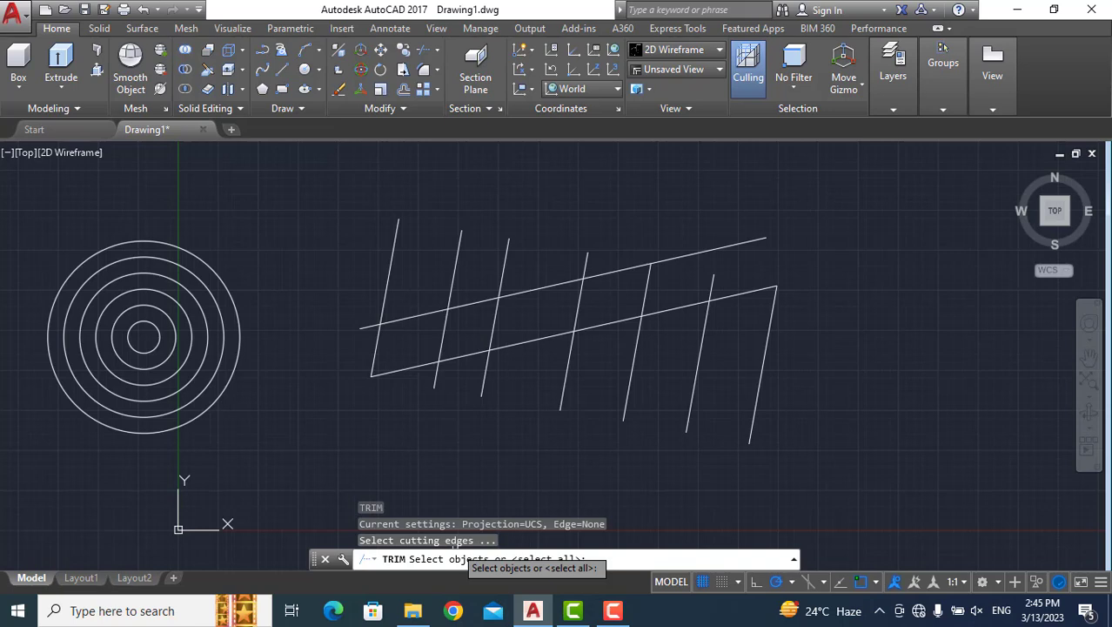
pyautogui.click(420, 314)
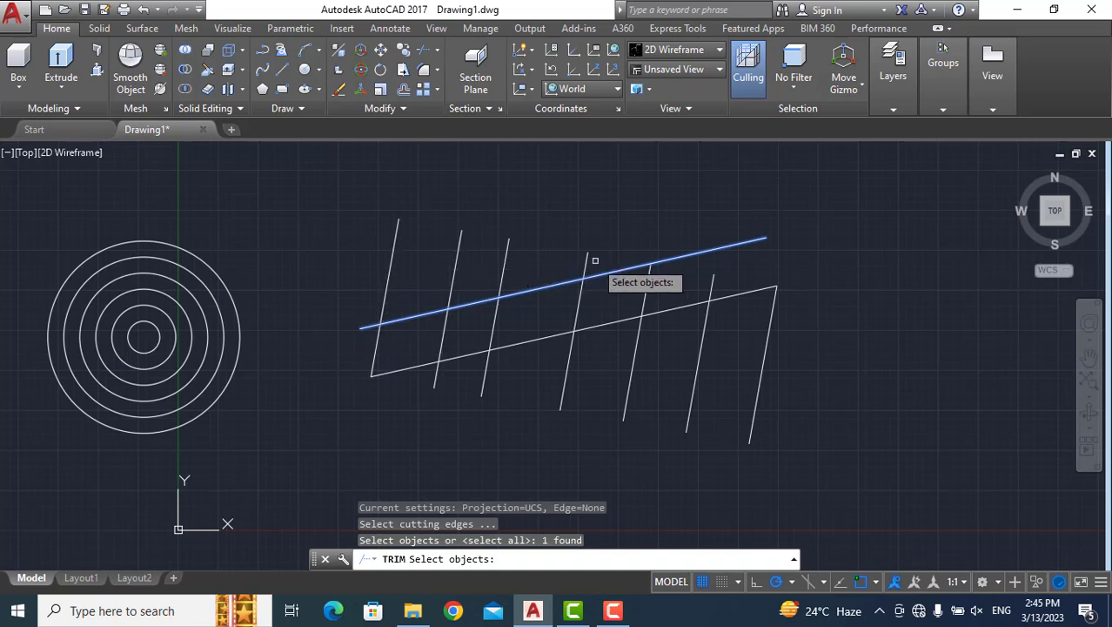
pyautogui.click(513, 346)
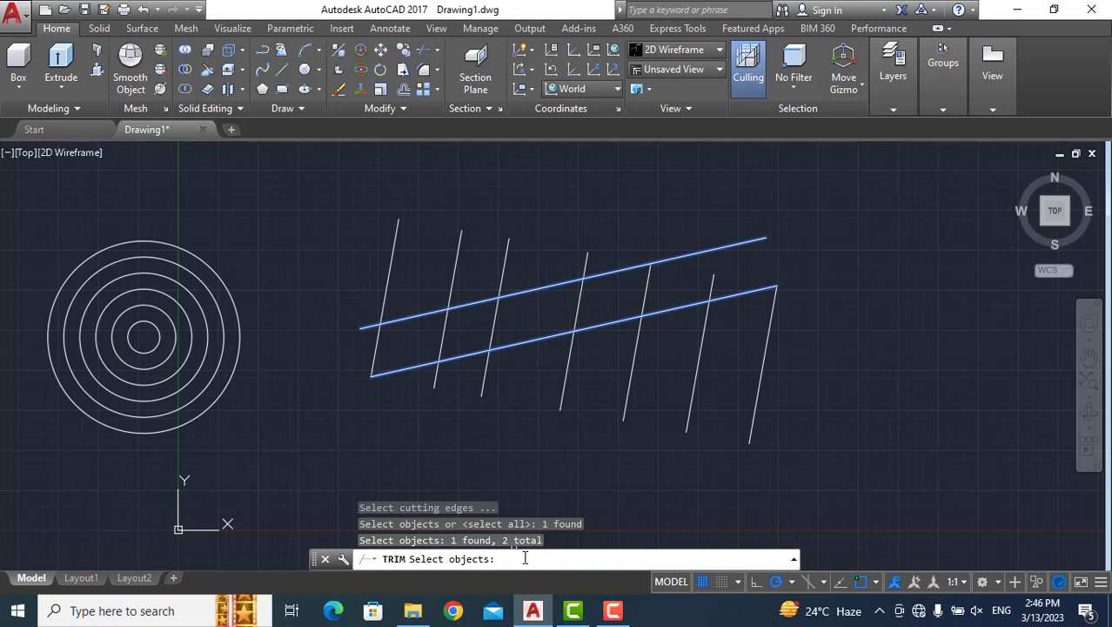
pyautogui.press('Return')
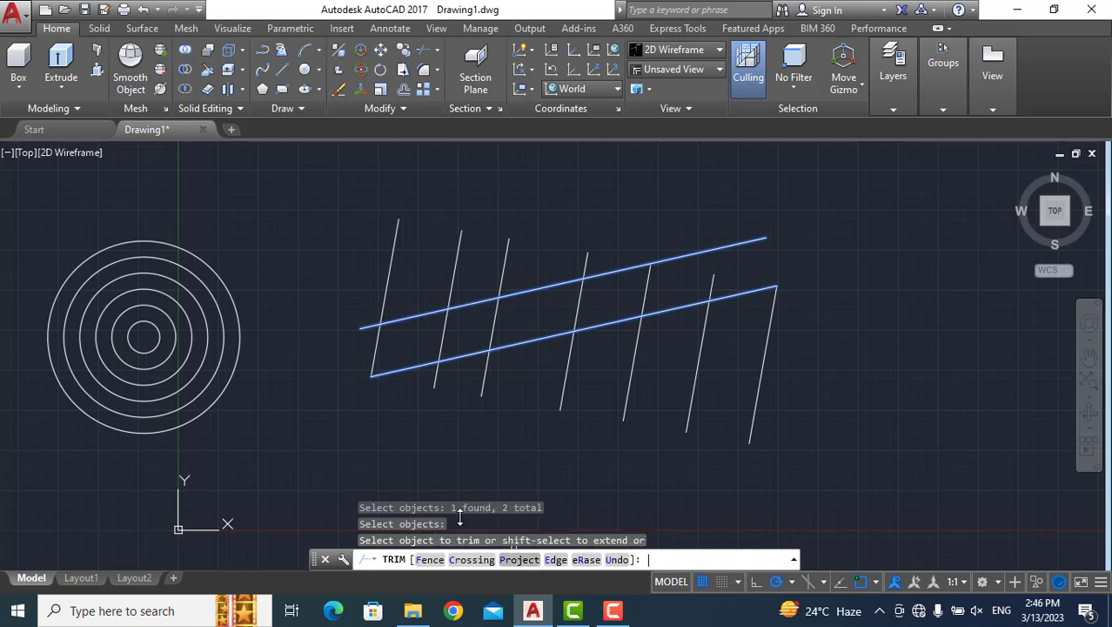
pyautogui.click(392, 252)
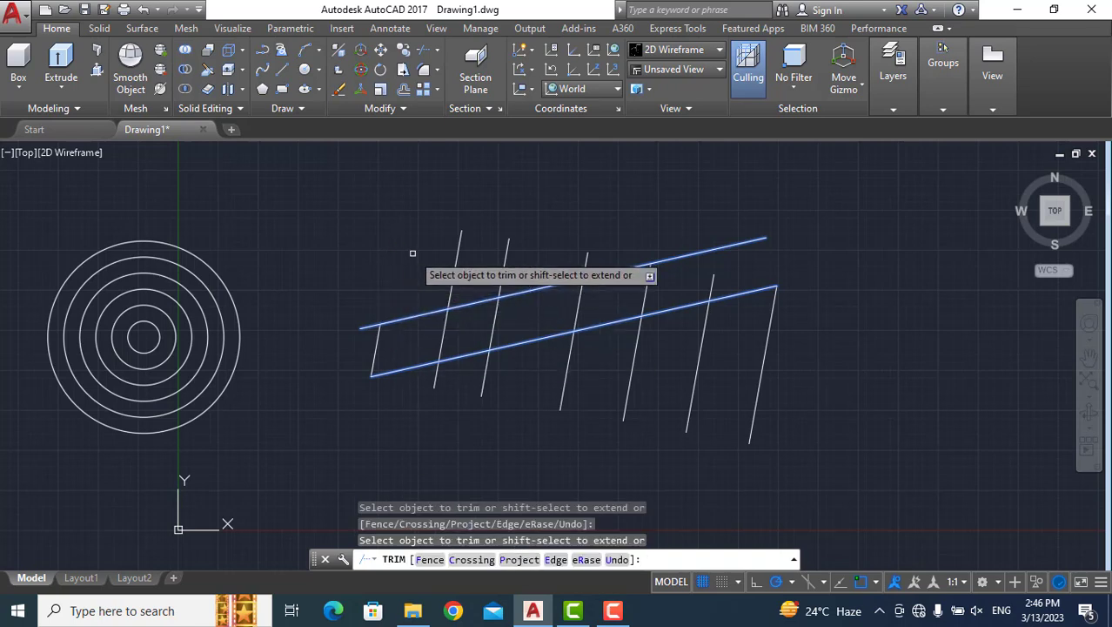
pyautogui.click(455, 269)
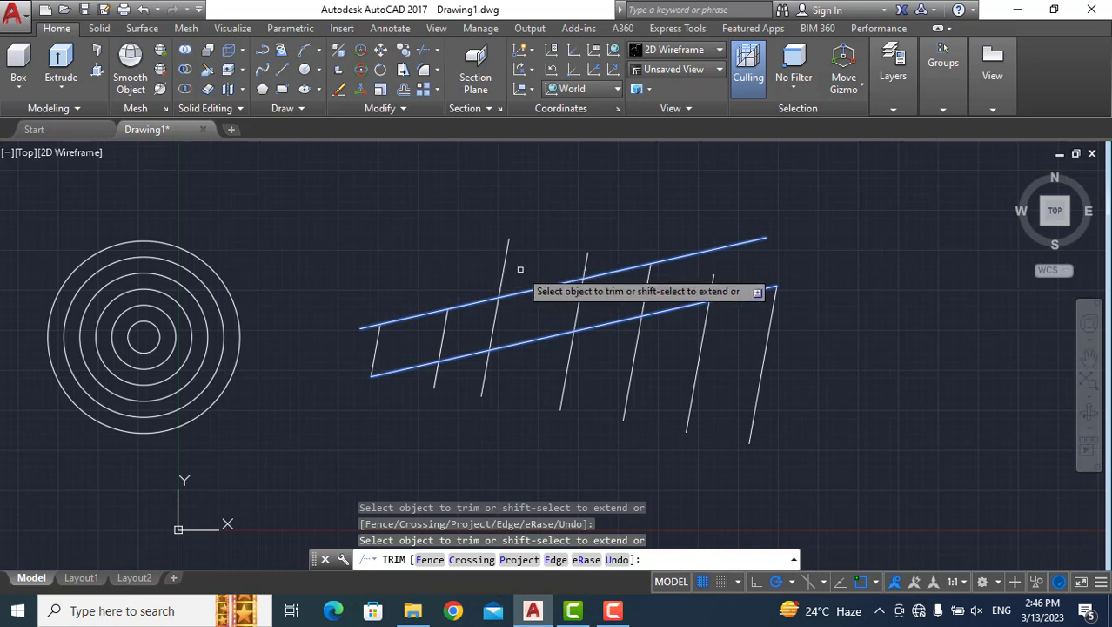
pyautogui.click(503, 270)
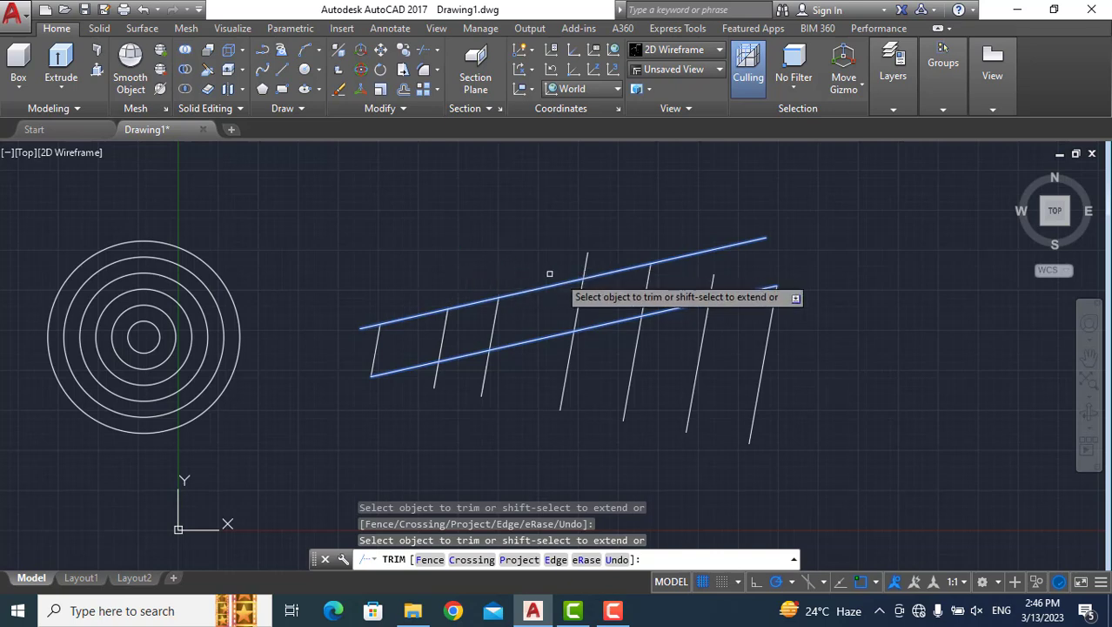
pyautogui.click(585, 265)
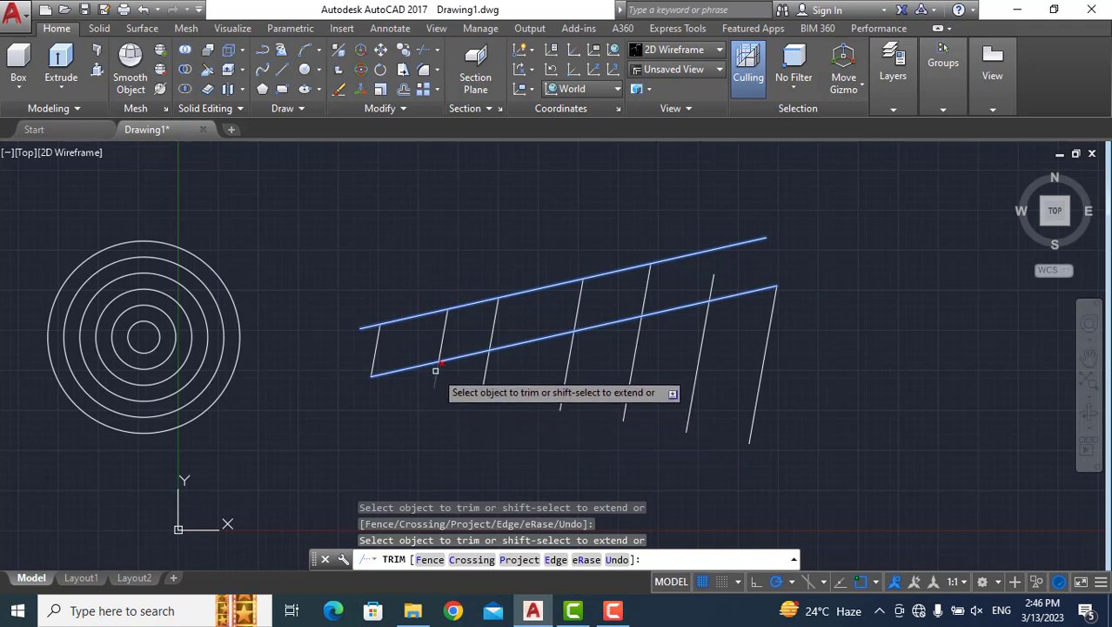
# Trim the lower ends of the second through sixth slanted lines at the lower diagonal, and finish the Trim command.
pyautogui.click(483, 386)
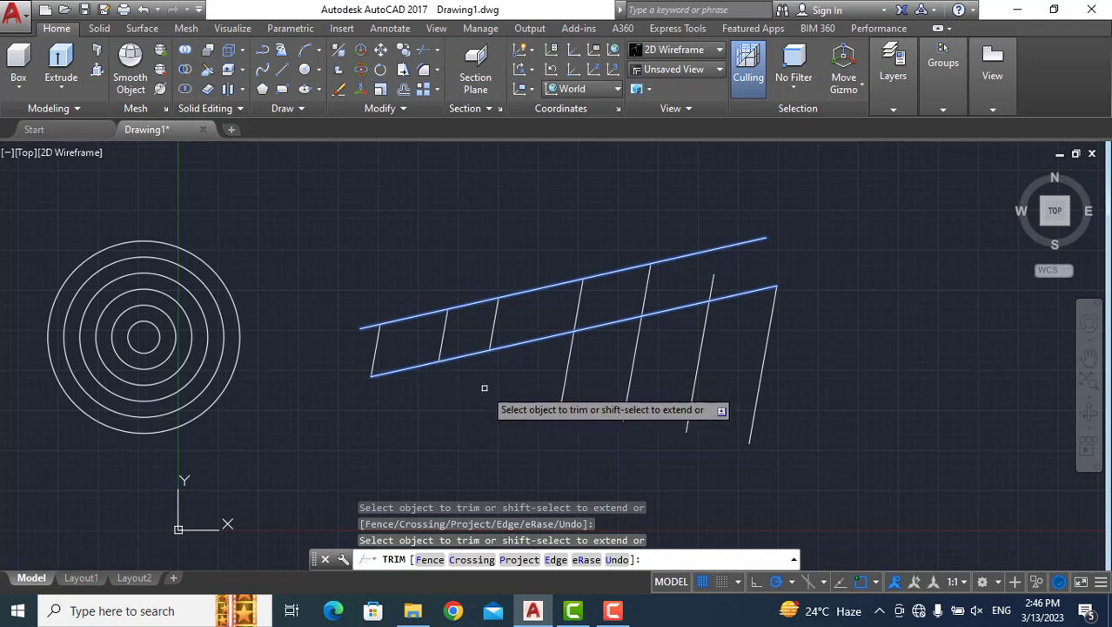
pyautogui.click(560, 383)
pyautogui.click(630, 380)
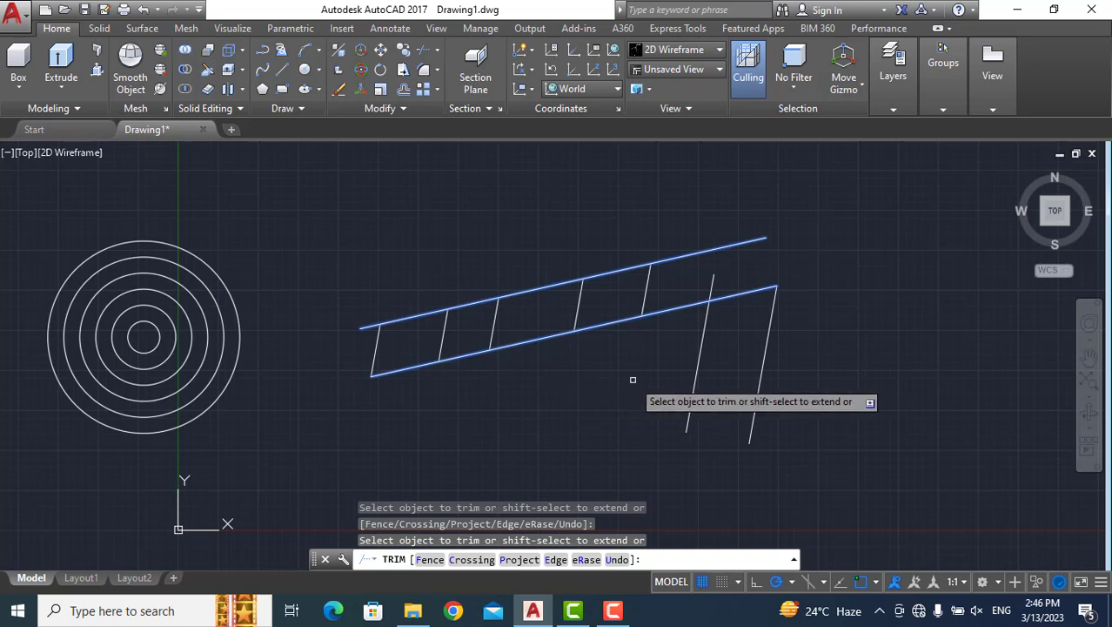
pyautogui.click(692, 390)
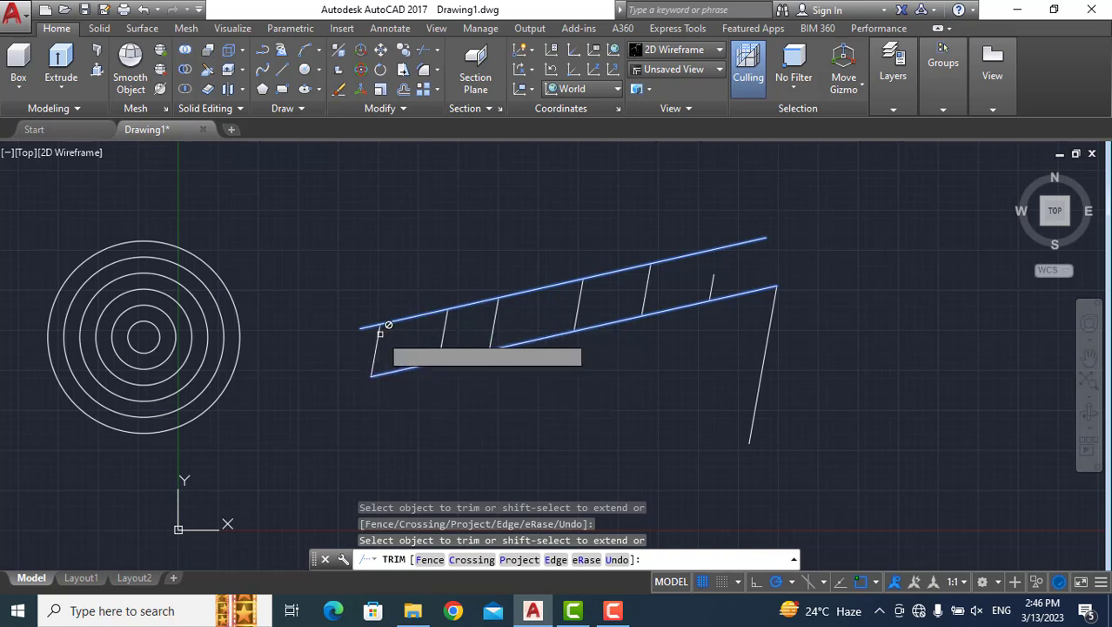
pyautogui.press('Return')
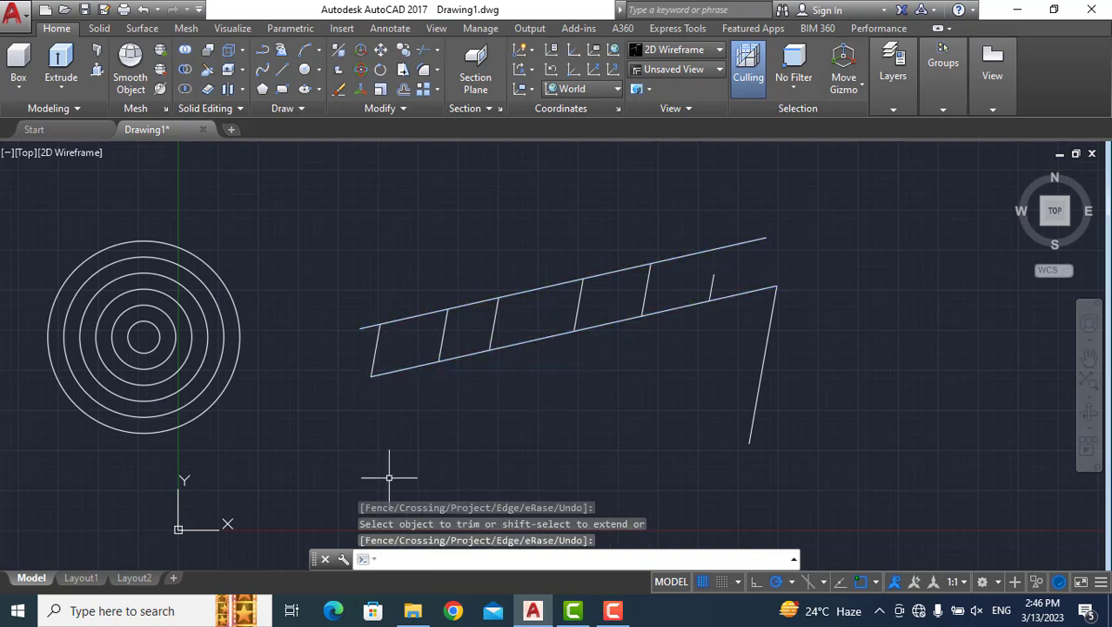
# Trim the upper diagonal's short left overhang at the first slanted line, using only that slanted line as cutting edge, and finish the Trim command.
pyautogui.press('Return')
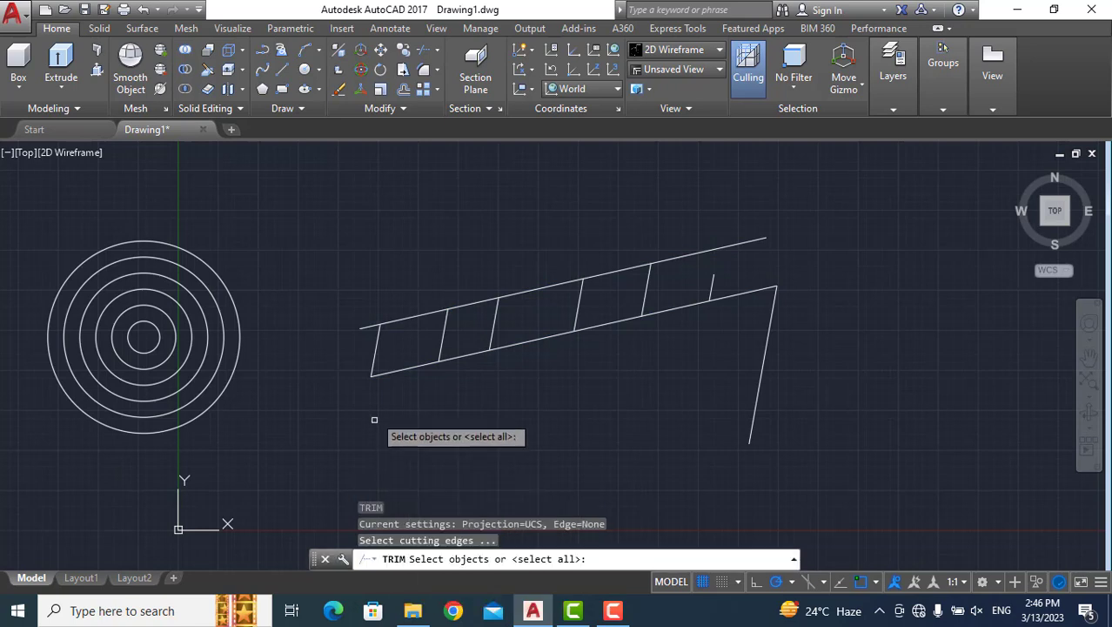
pyautogui.click(374, 358)
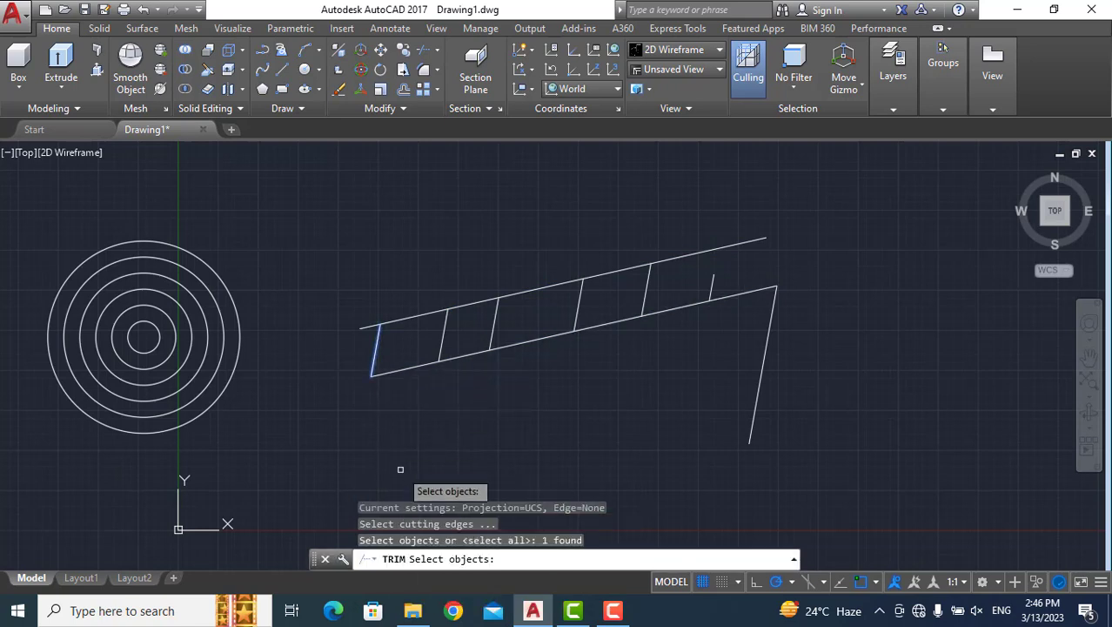
pyautogui.press('Return')
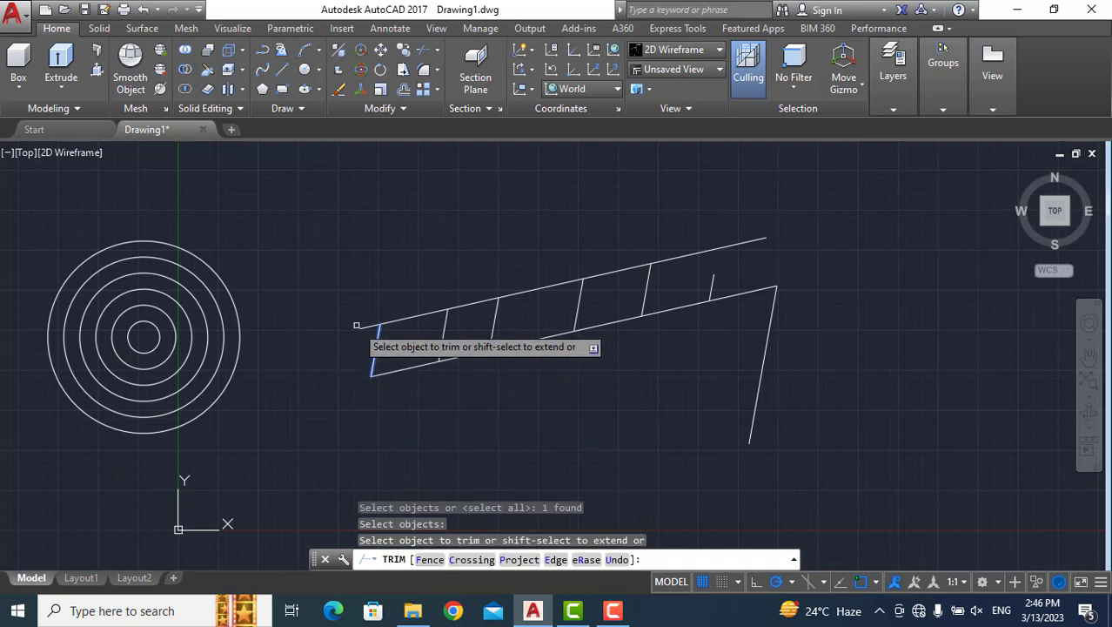
pyautogui.click(361, 327)
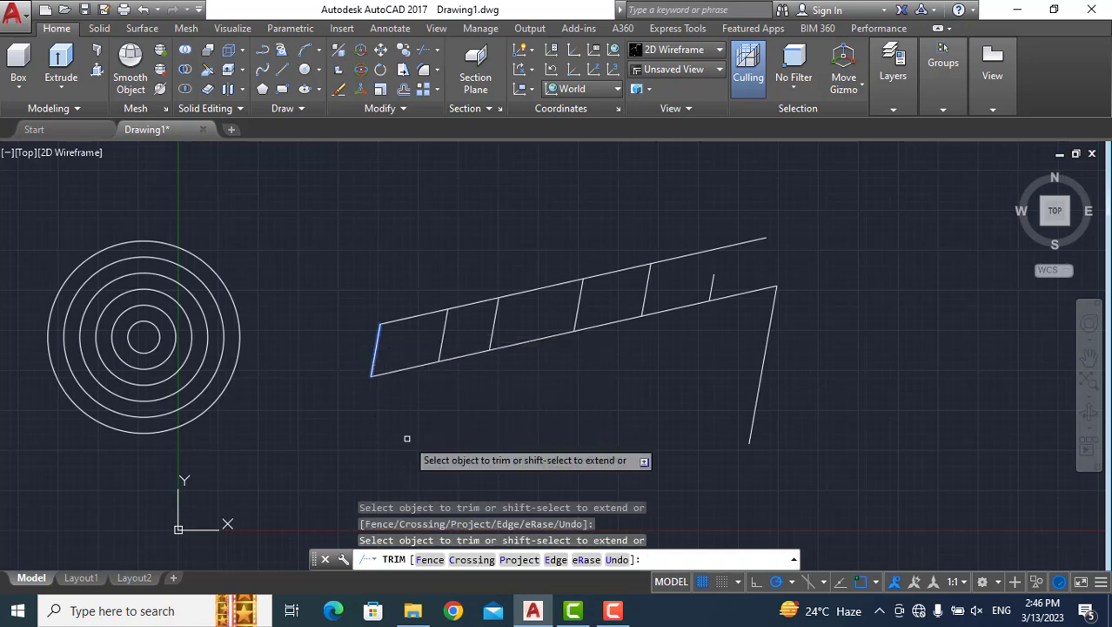
pyautogui.press('Return')
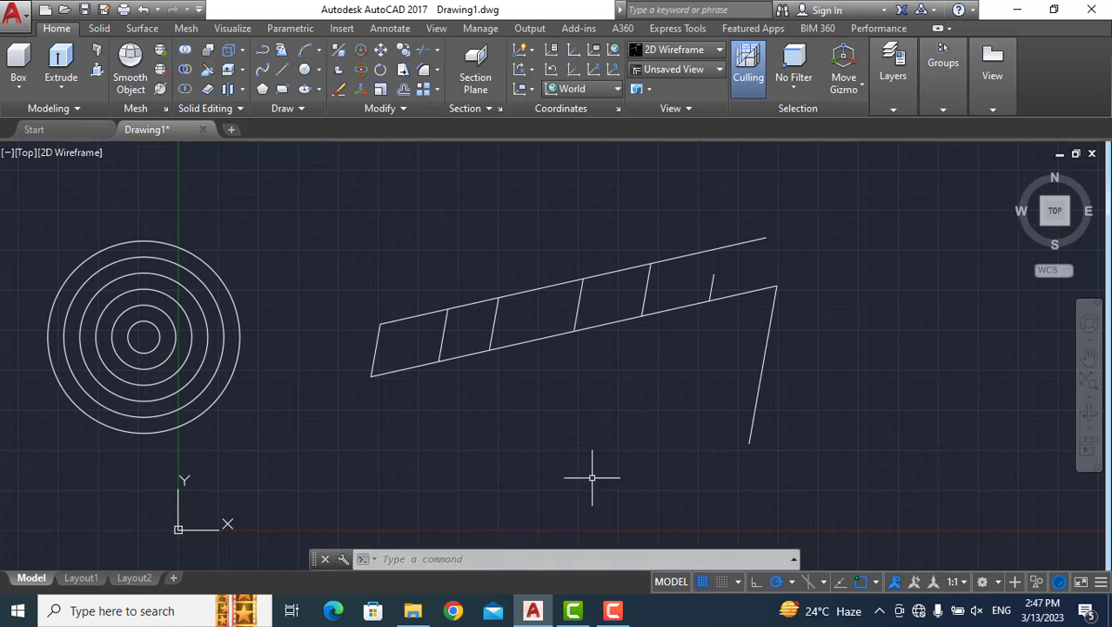
# Erase the two long diagonals and all the slanted lines, keeping the concentric circles.
pyautogui.moveTo(284, 453)
pyautogui.mouseDown()
pyautogui.moveTo(448, 484)
pyautogui.moveTo(926, 469)
pyautogui.moveTo(870, 207)
pyautogui.moveTo(720, 154)
pyautogui.moveTo(397, 186)
pyautogui.moveTo(340, 209)
pyautogui.mouseUp()
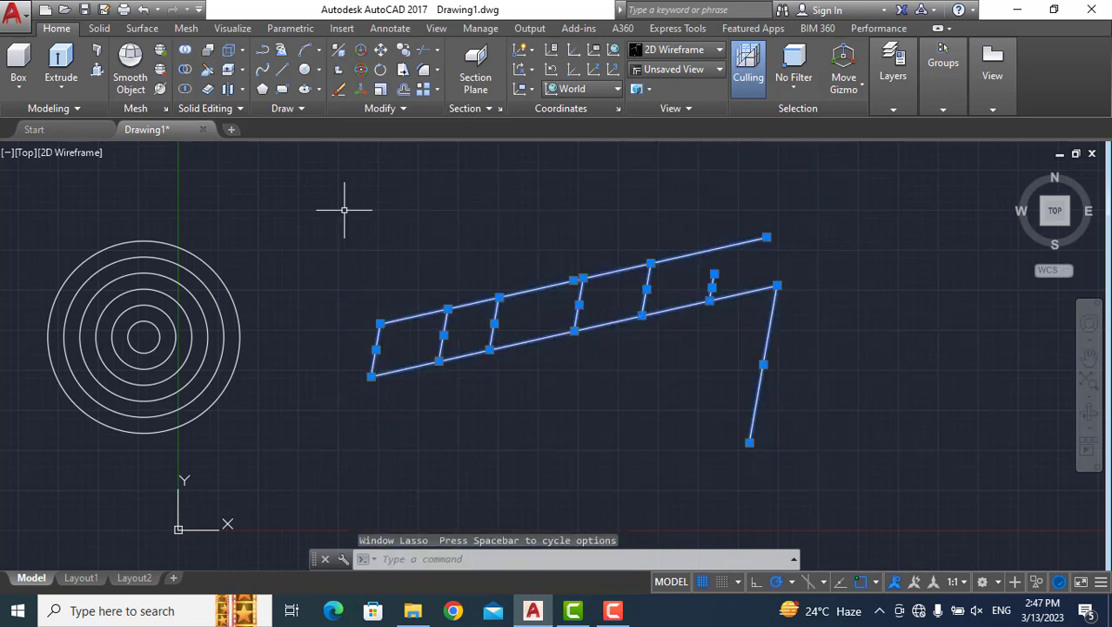
pyautogui.press('Delete')
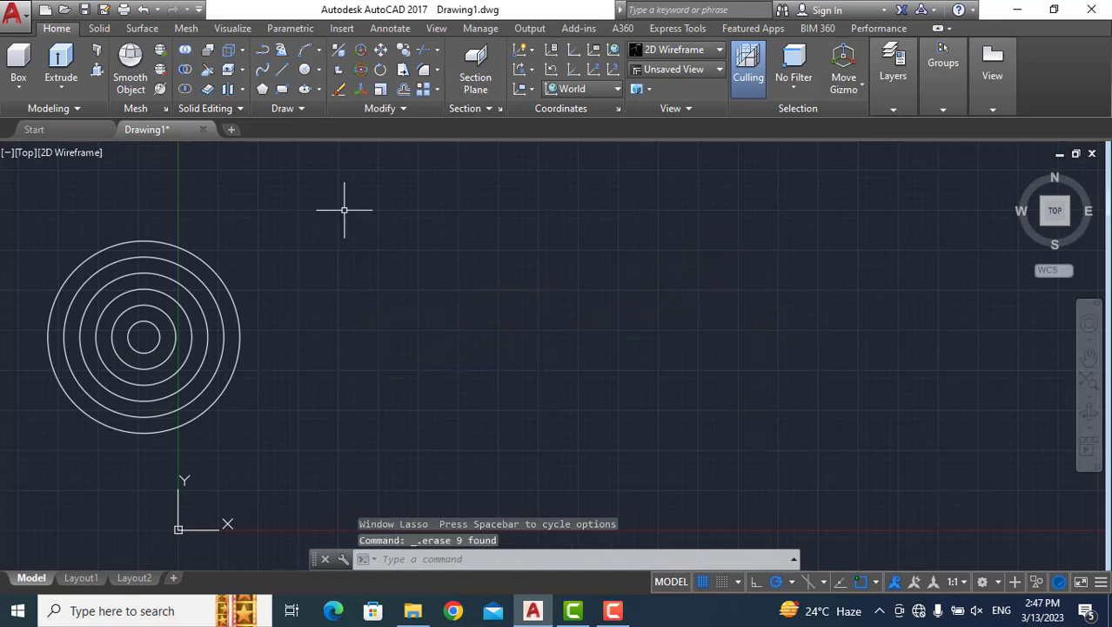
# Draw an open square with Line in the empty area beside the circles: 5 units right, 5 down, 5 left and 3 up.
pyautogui.write('l')
pyautogui.press('Return')
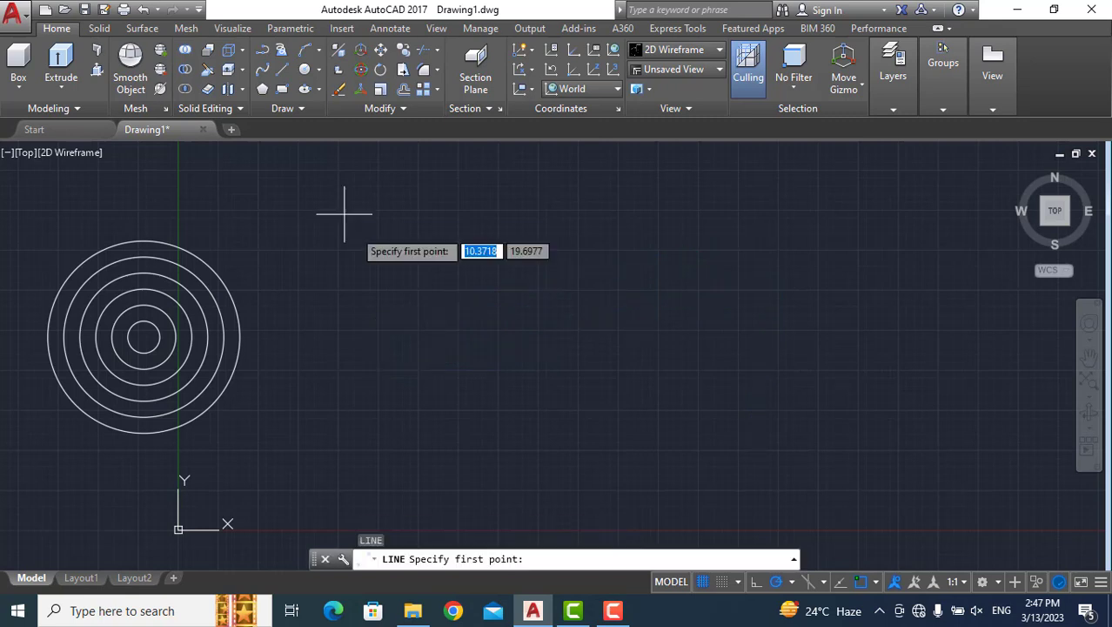
pyautogui.click(515, 242)
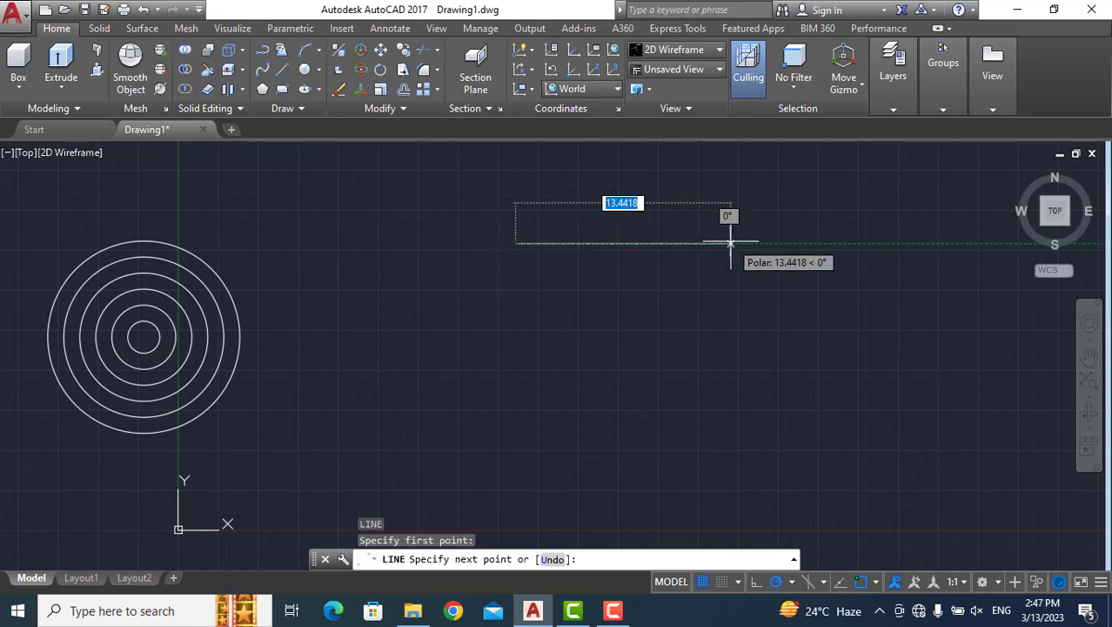
pyautogui.write('5')
pyautogui.press('Return')
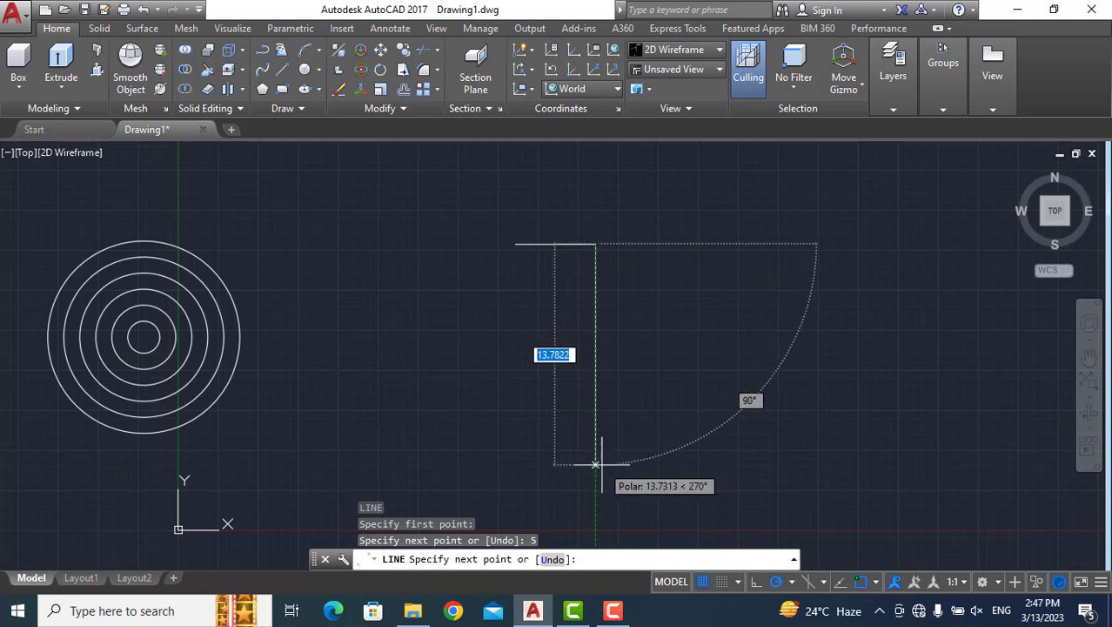
pyautogui.write('5')
pyautogui.press('Return')
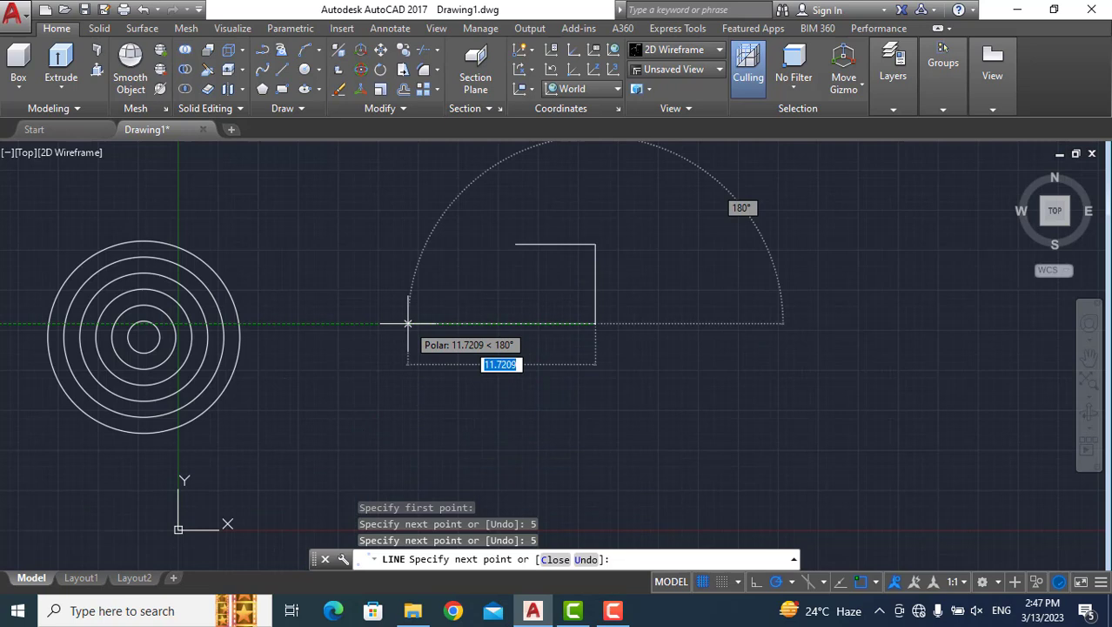
pyautogui.write('5')
pyautogui.press('Return')
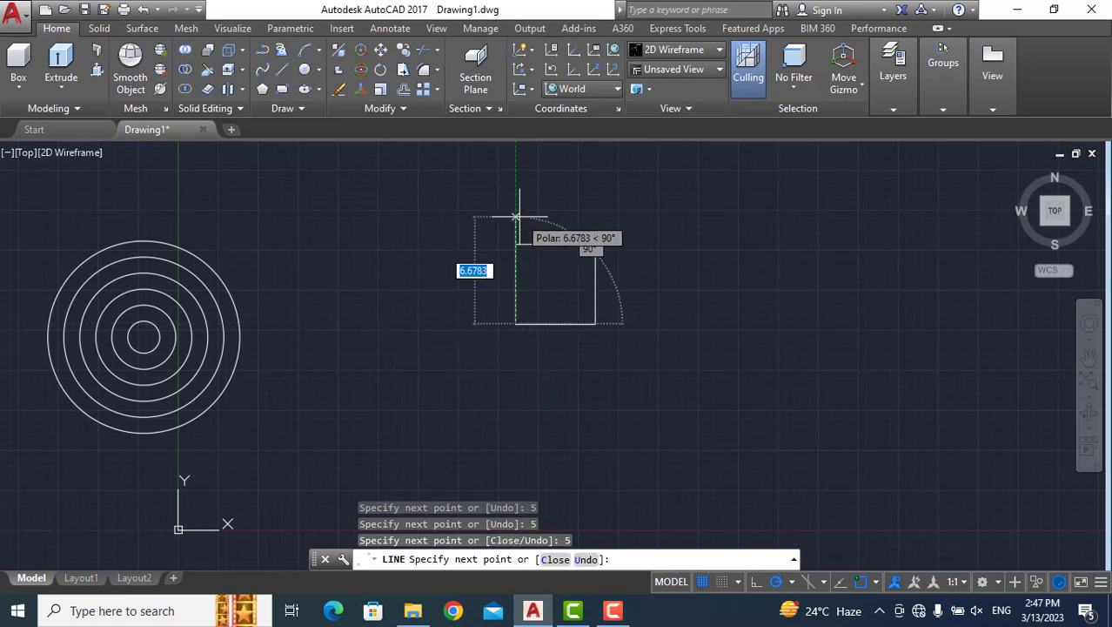
pyautogui.write('3')
pyautogui.press('Return')
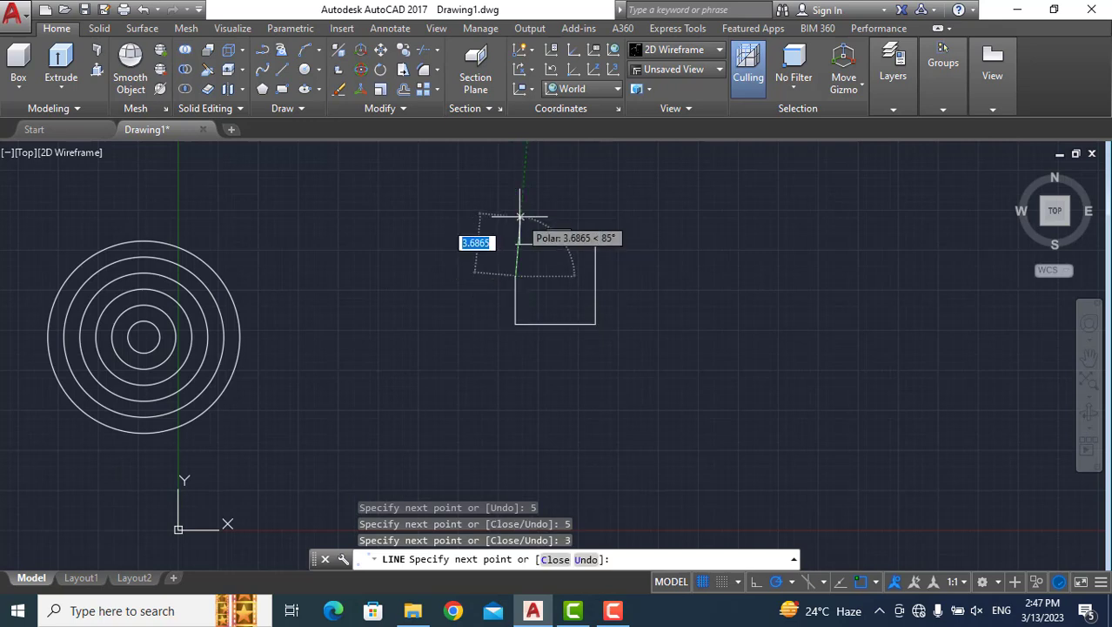
pyautogui.press('Return')
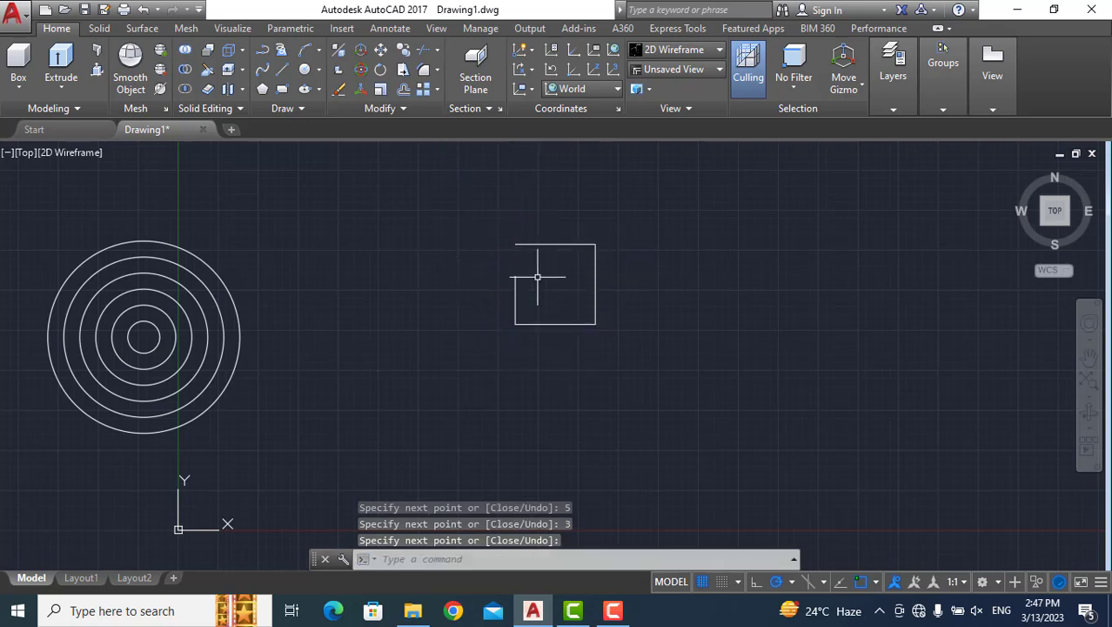
# Extend the square's short left side to the top side with both lines as boundary edges, undo the extension and cancel the Extend command.
pyautogui.click(464, 554)
pyautogui.write('Ex')
pyautogui.press('Return')
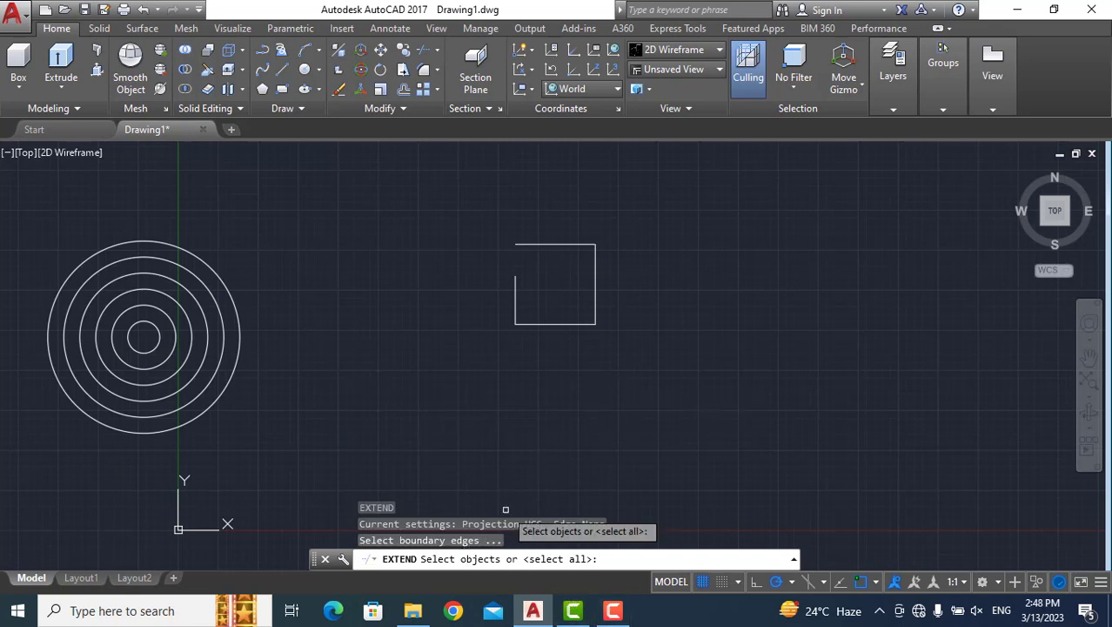
pyautogui.click(516, 293)
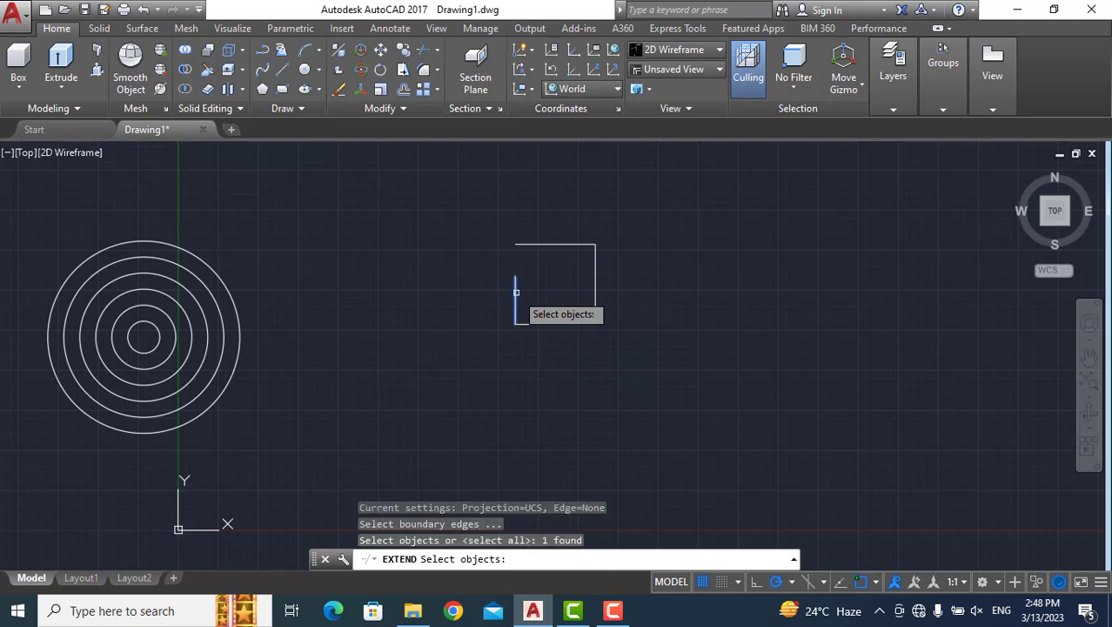
pyautogui.click(532, 244)
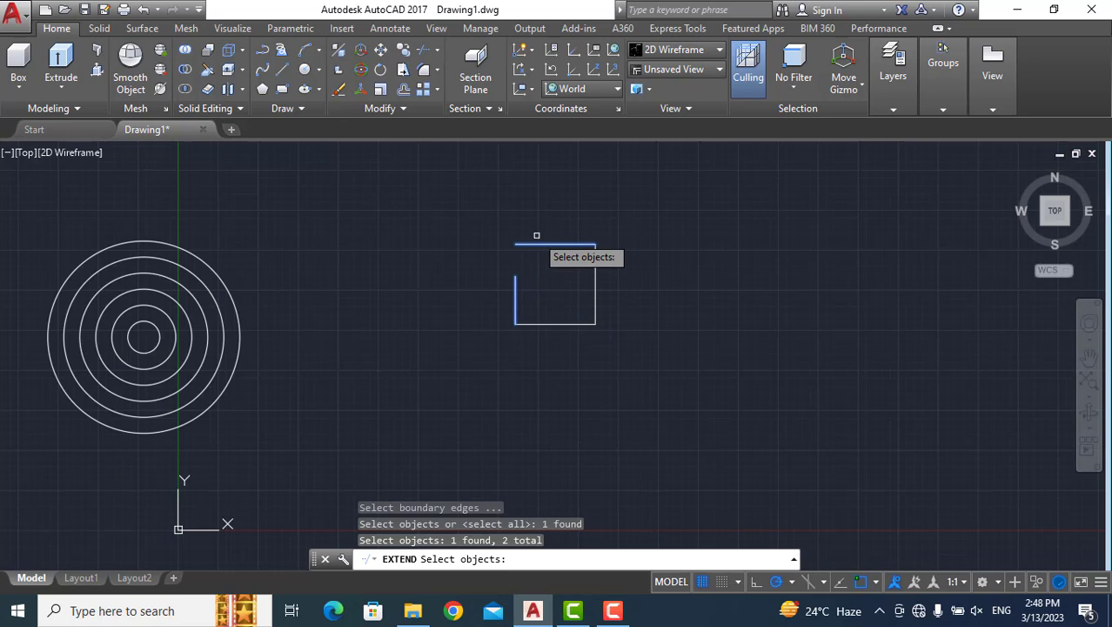
pyautogui.press('Return')
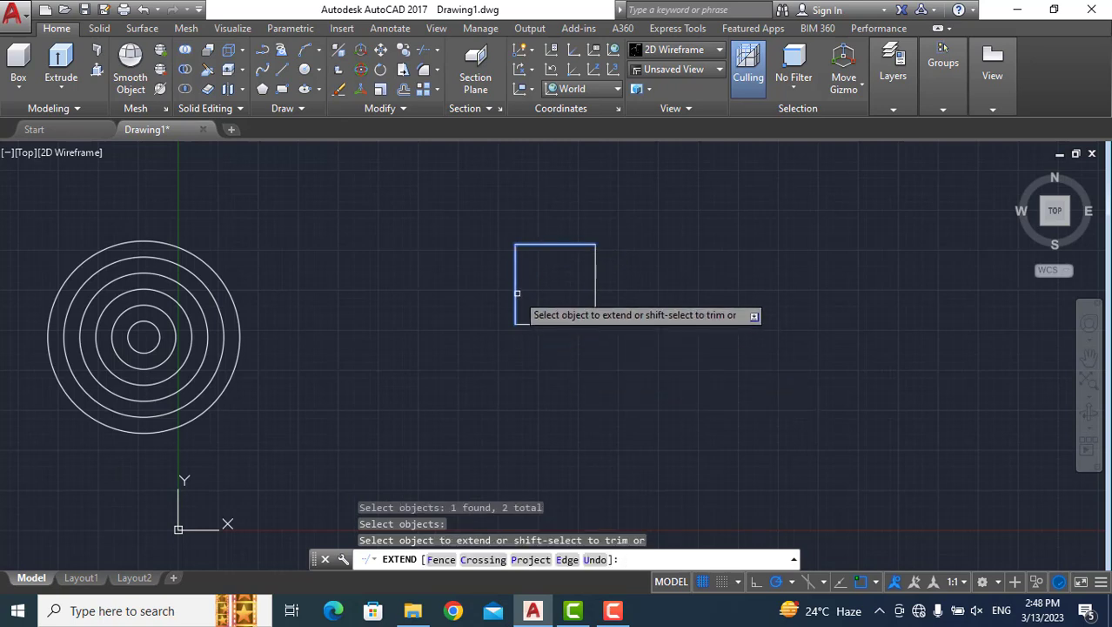
pyautogui.click(517, 293)
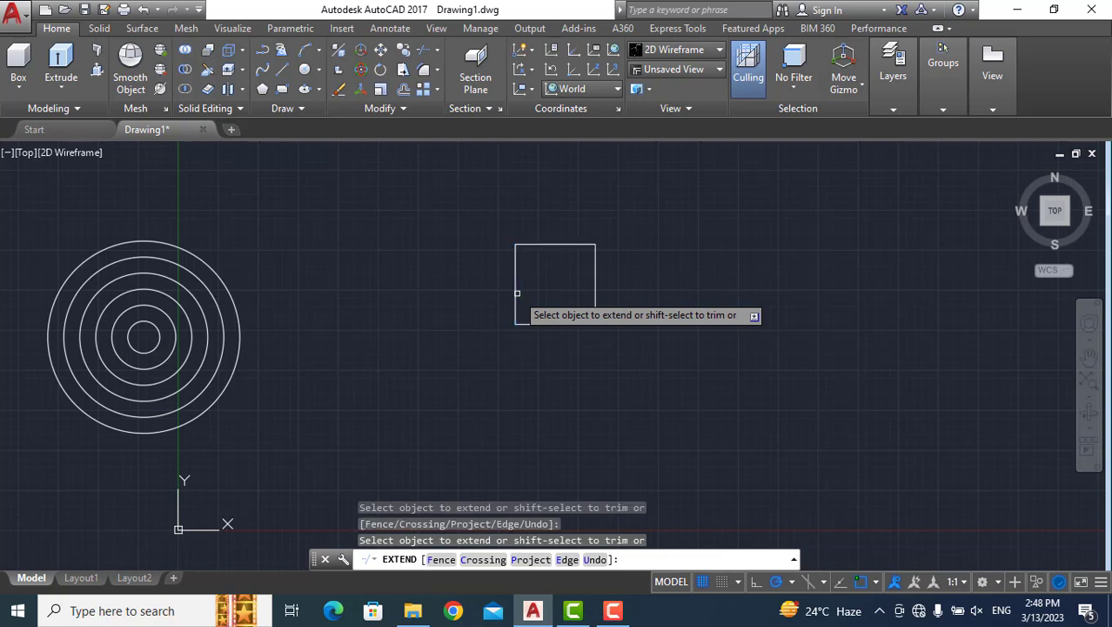
pyautogui.hotkey('ctrl', 'z')
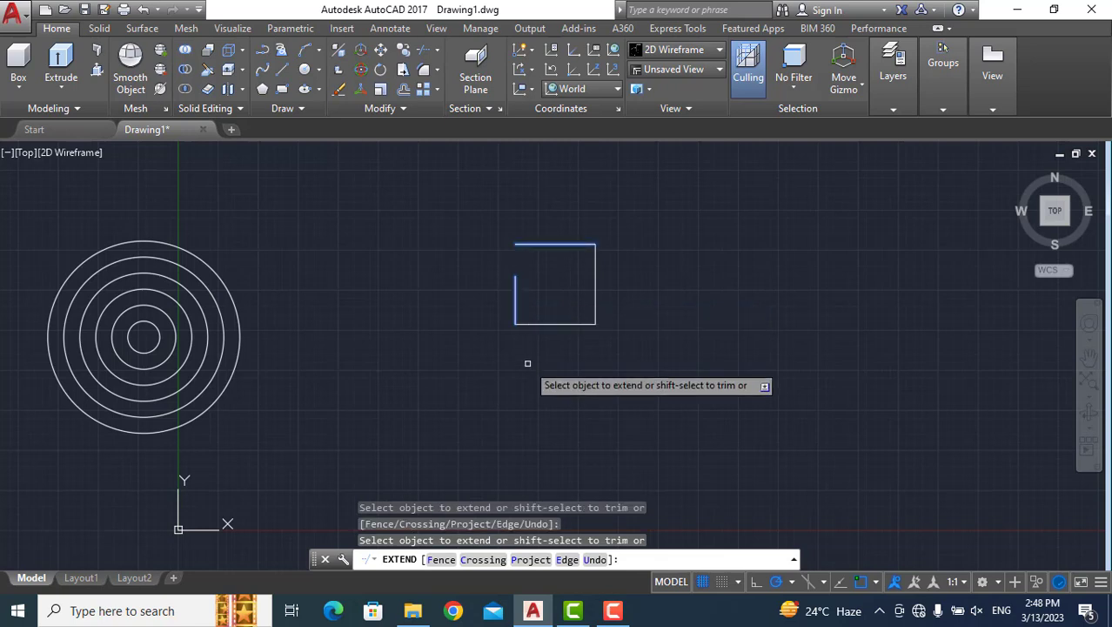
pyautogui.press('Escape')
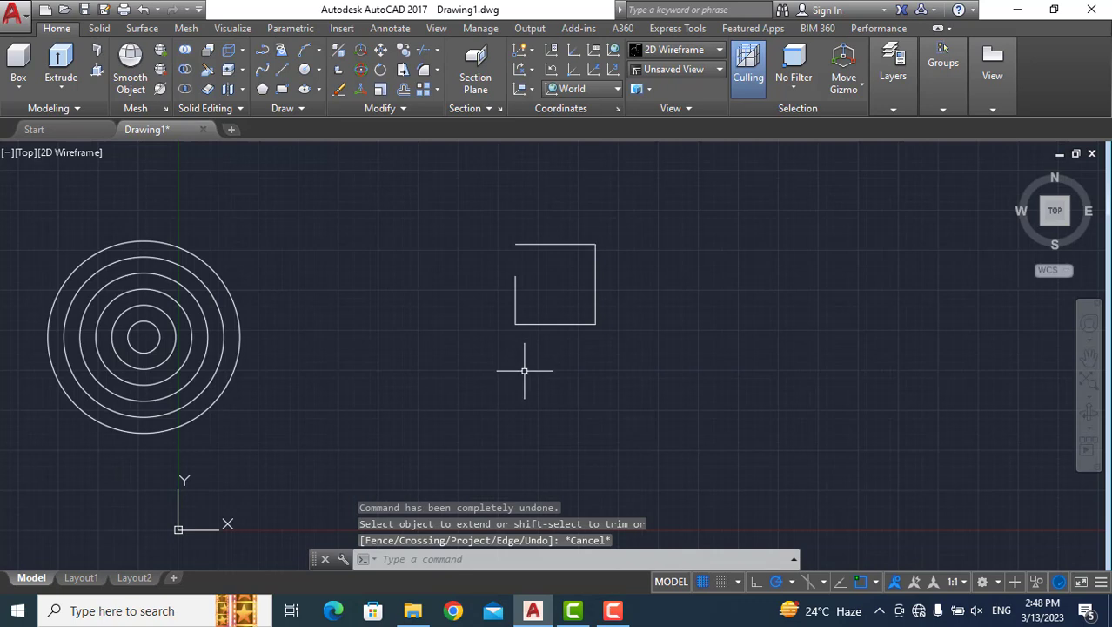
# Close the square by extending its short left side up to the top side, using both lines as boundary edges, and finish the Extend command.
pyautogui.write('ex')
pyautogui.press('Return')
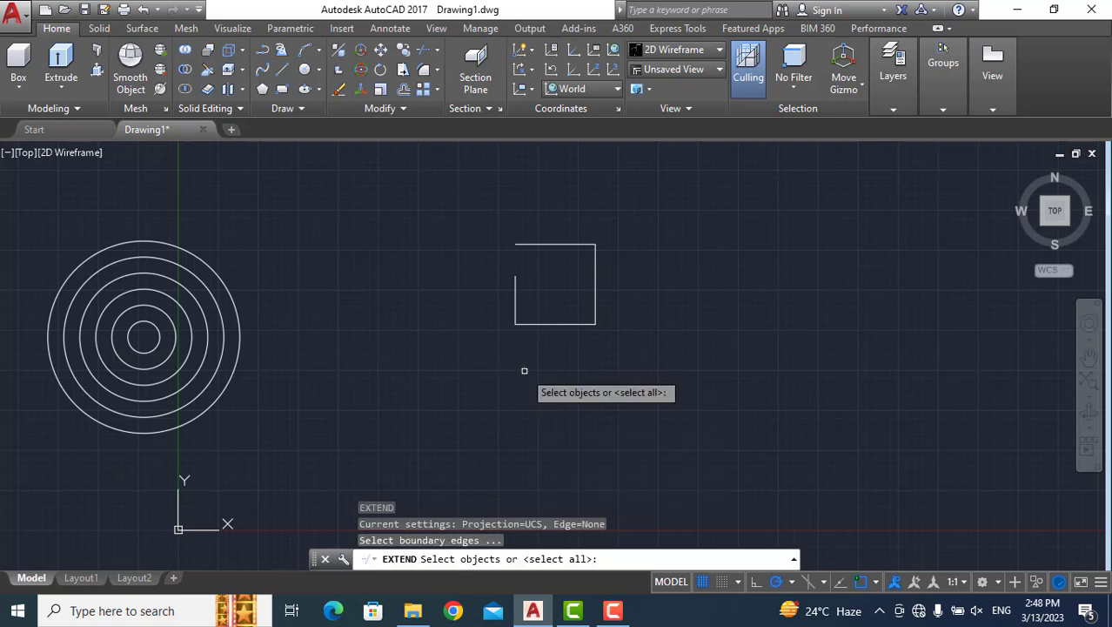
pyautogui.click(514, 301)
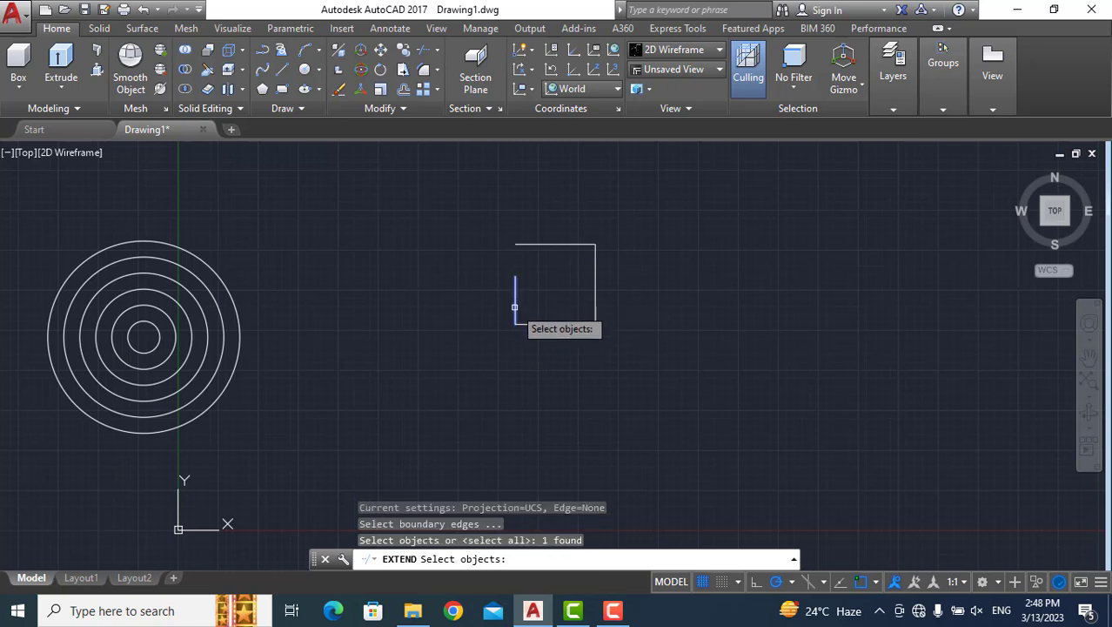
pyautogui.click(524, 243)
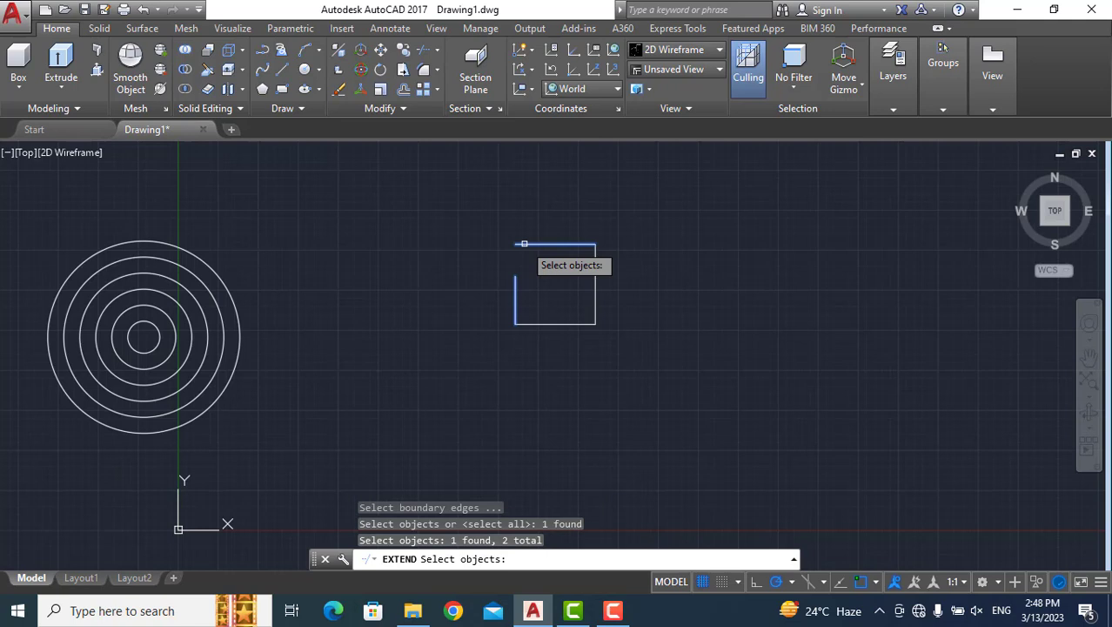
pyautogui.press('Return')
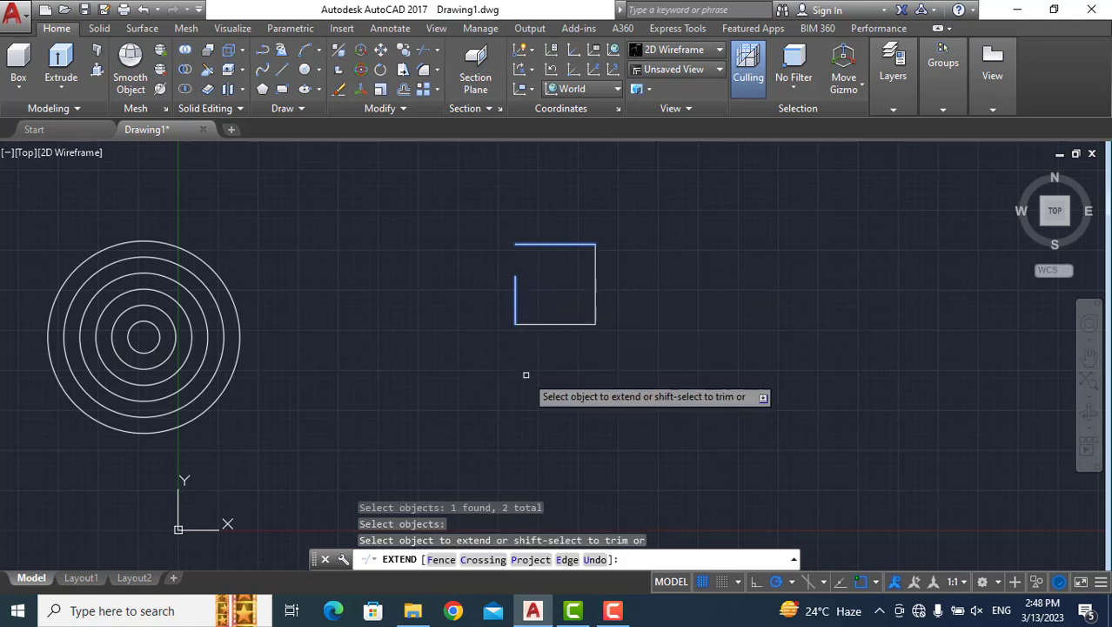
pyautogui.click(515, 300)
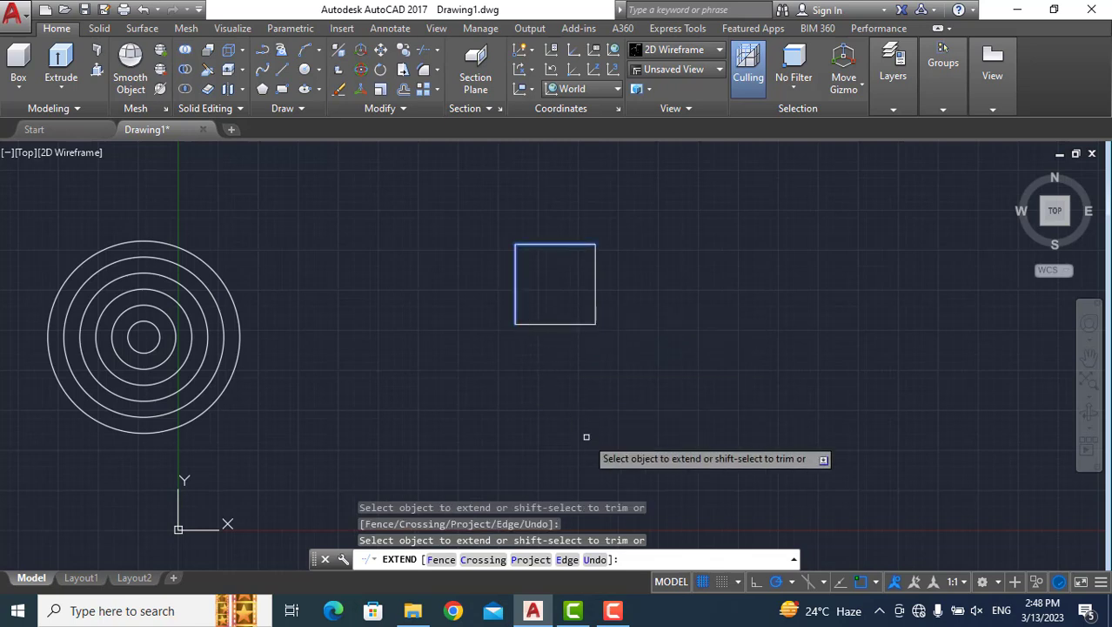
pyautogui.press('Return')
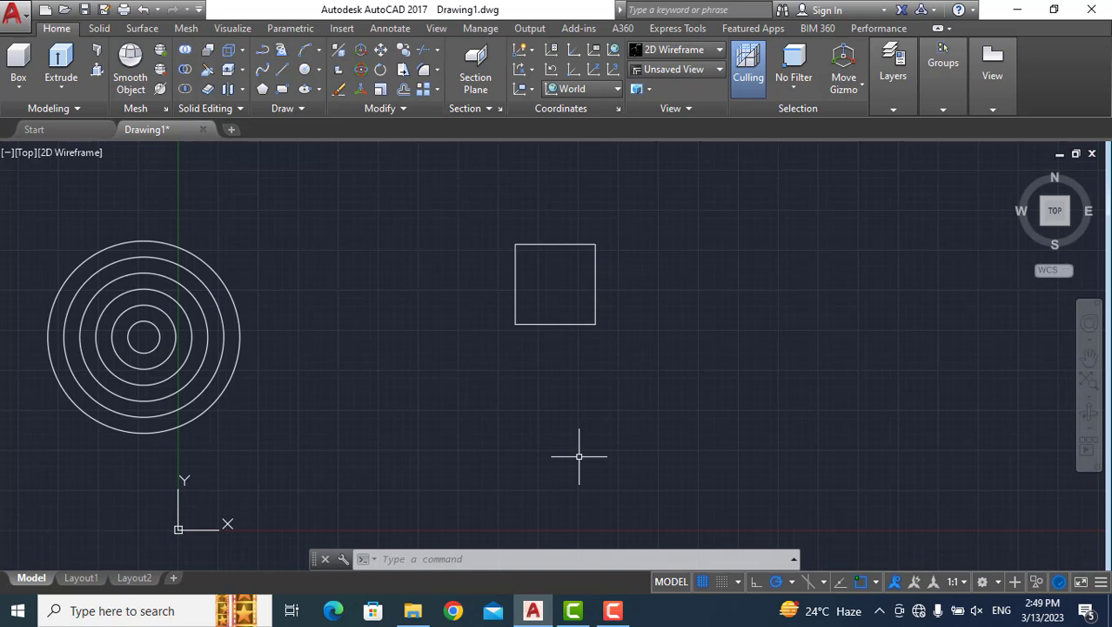
pyautogui.click(614, 610)
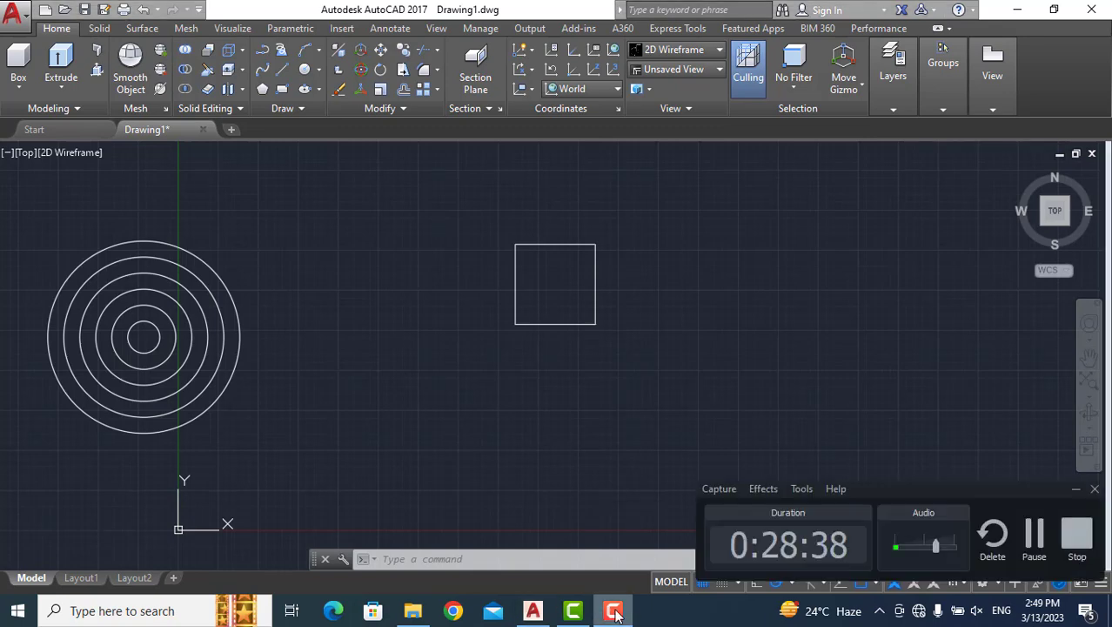